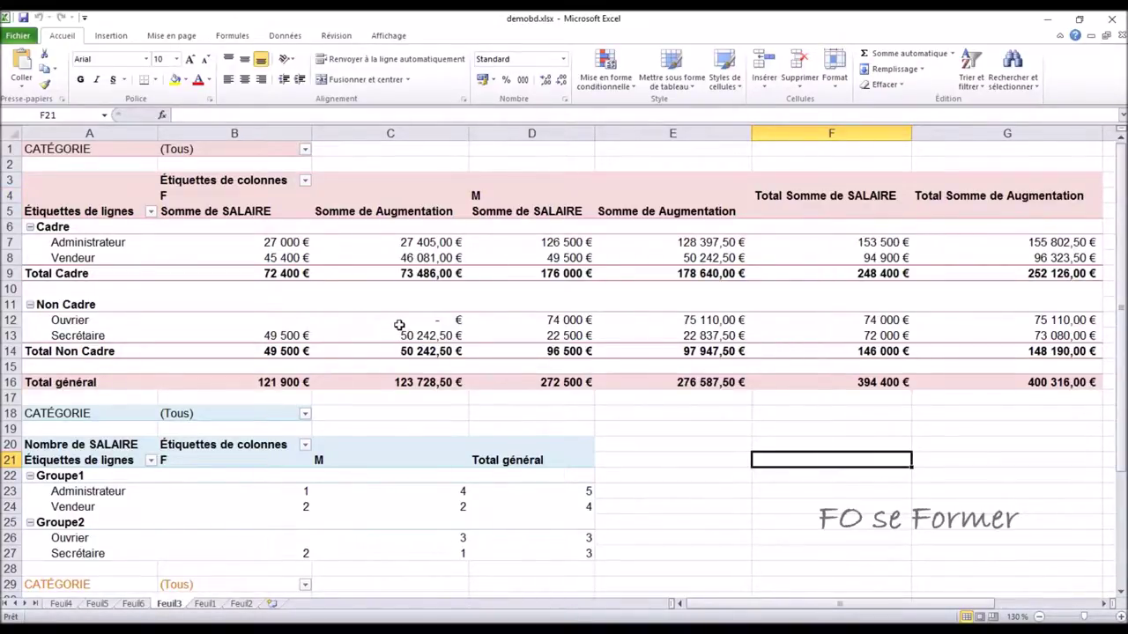
Select cell C8 in the salary pivot table and display its Création design options
left_click(435, 255)
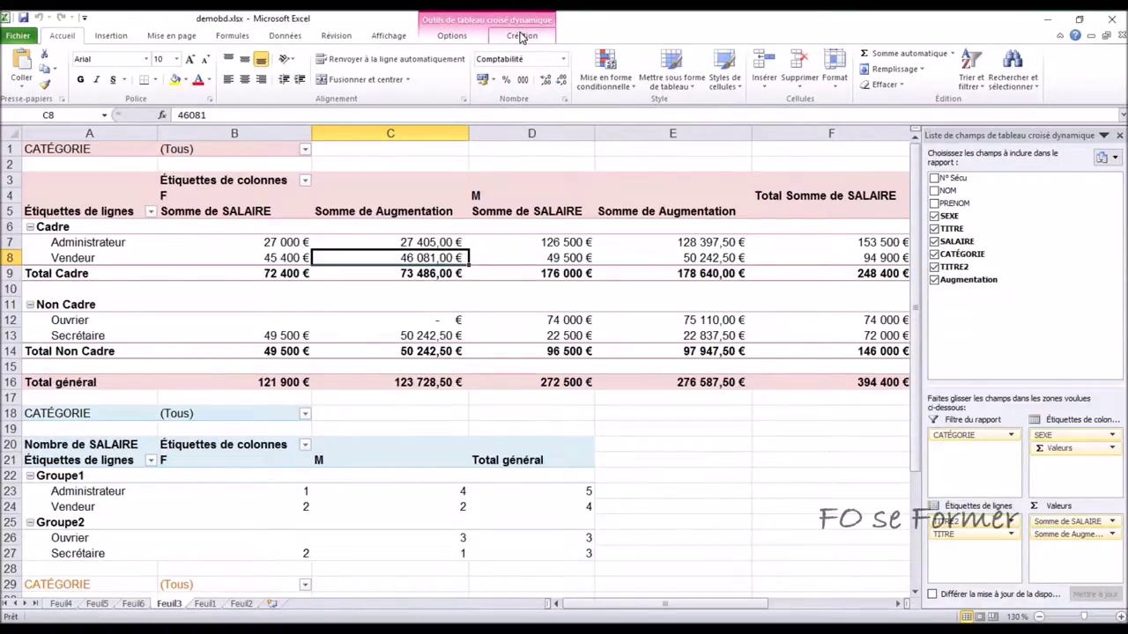
left_click(521, 36)
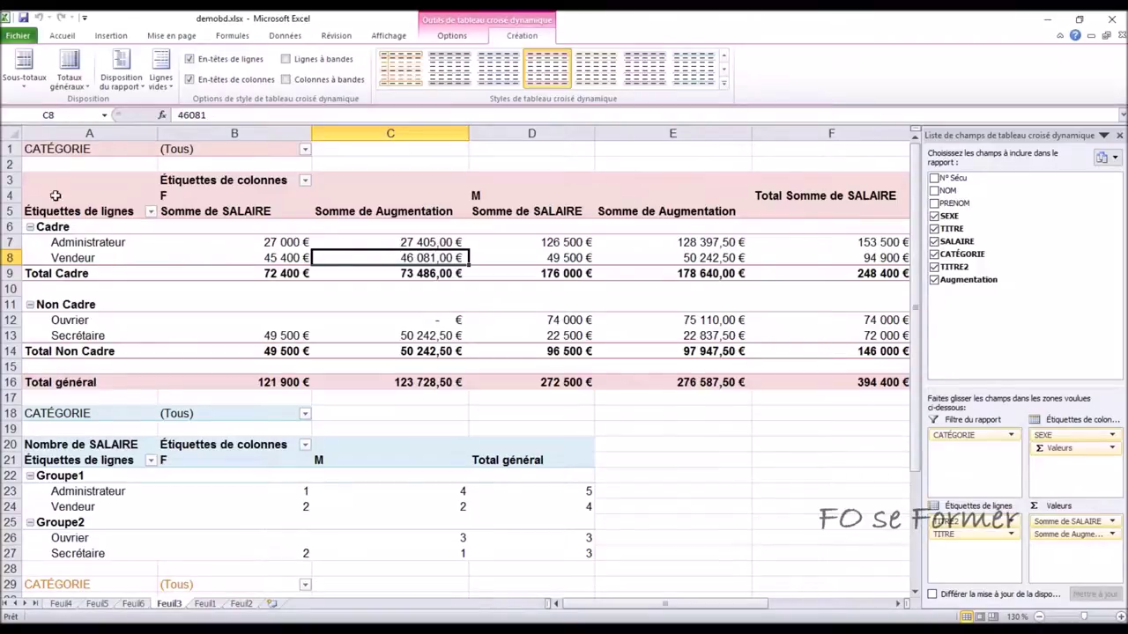
left_click(19, 84)
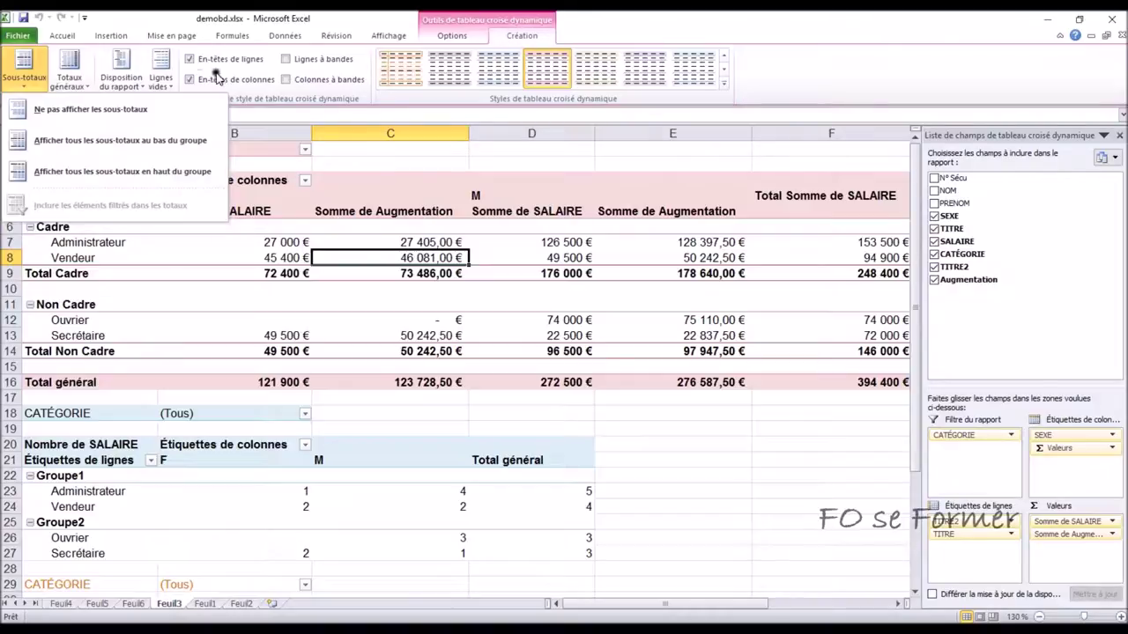
left_click(73, 110)
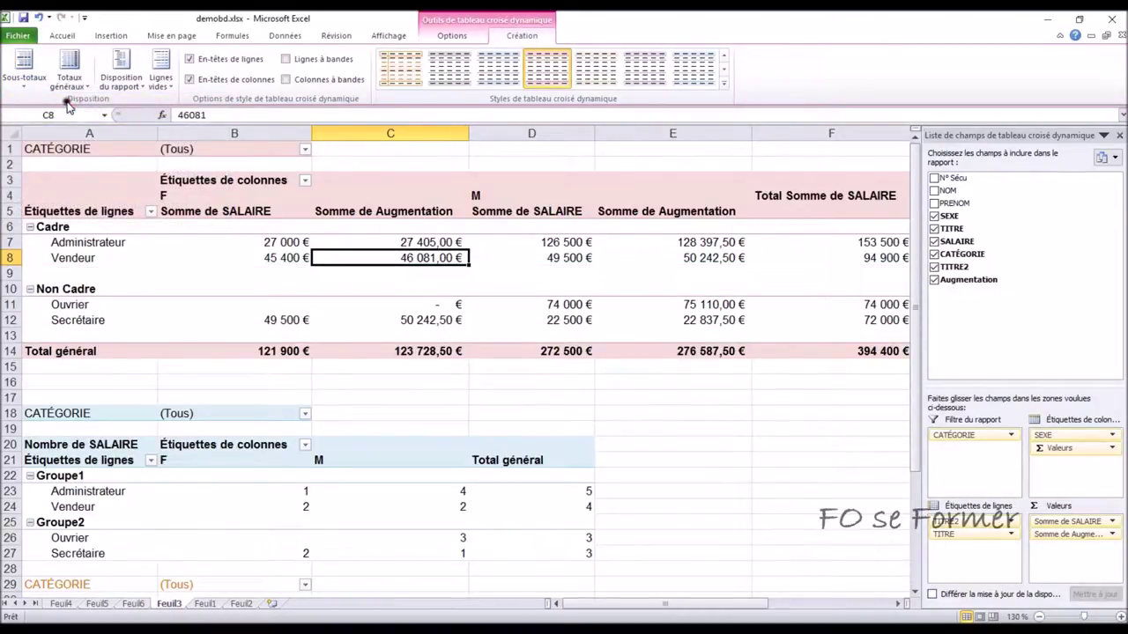
left_click(24, 75)
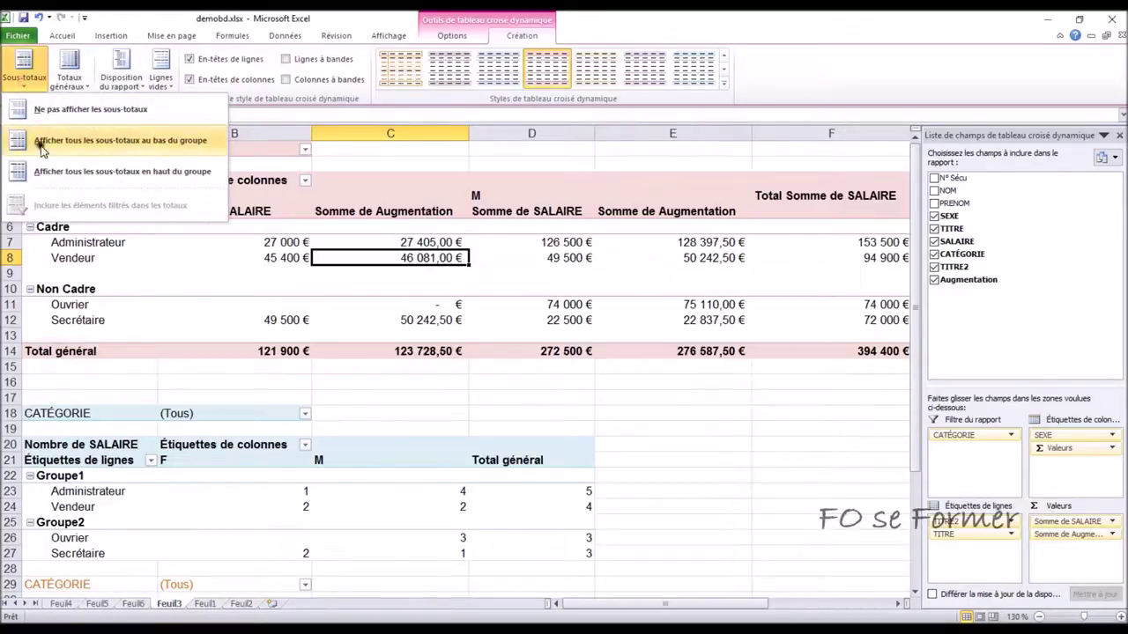
left_click(148, 144)
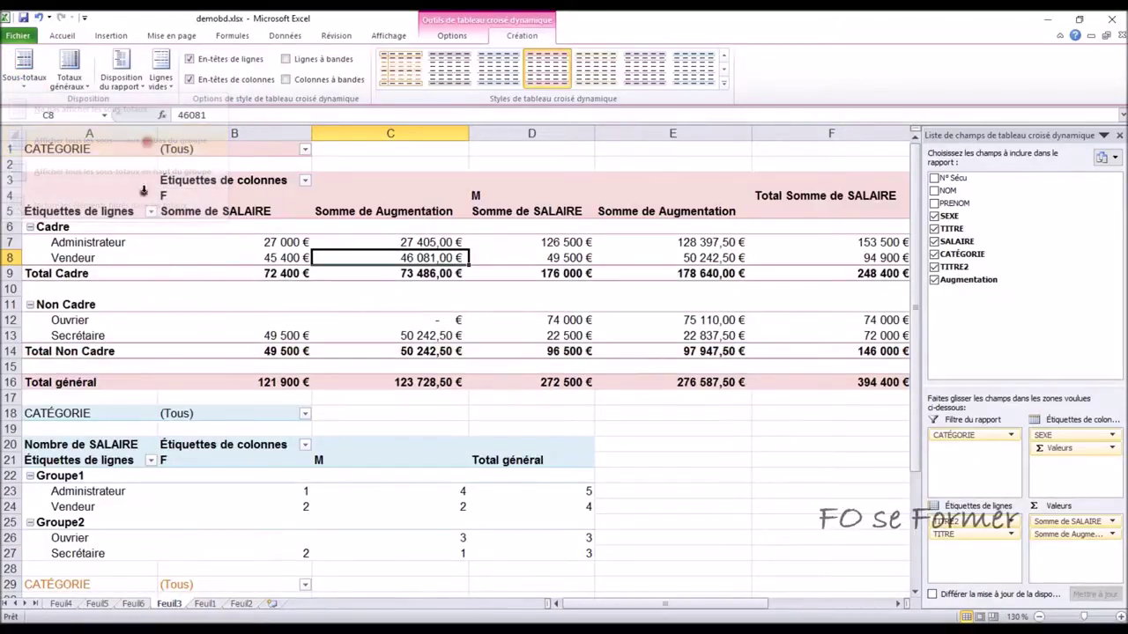
left_click(35, 69)
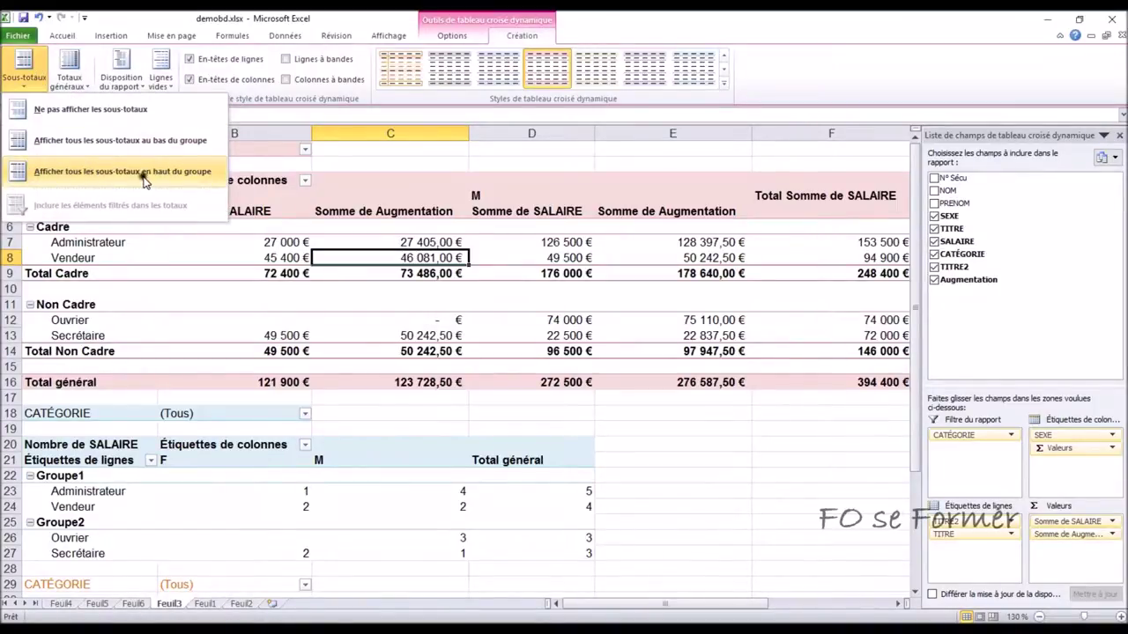
left_click(176, 172)
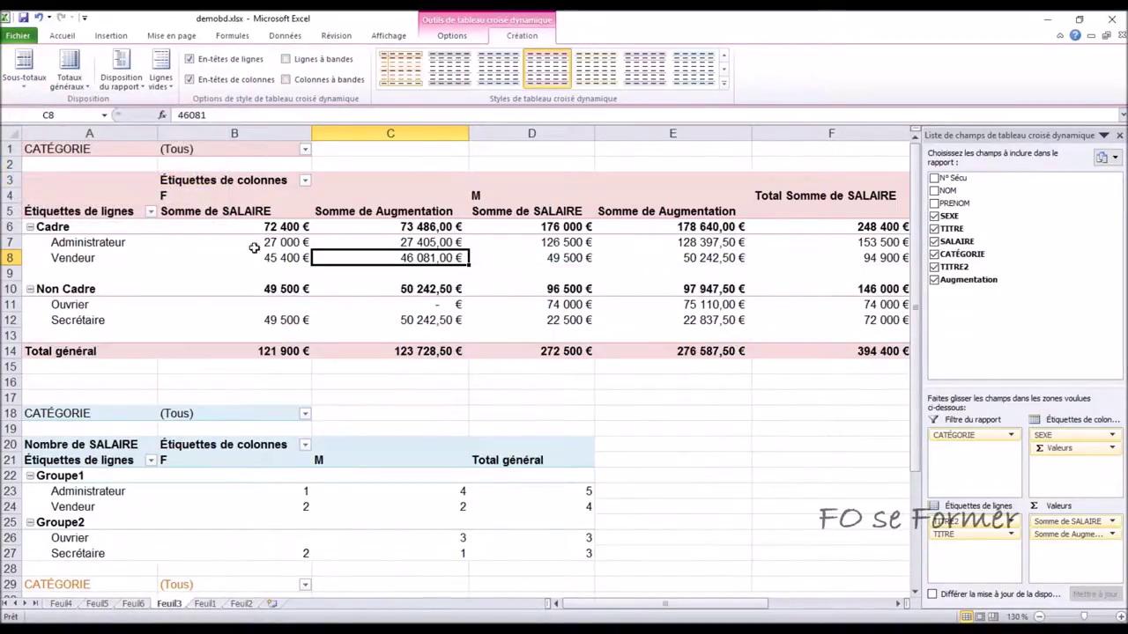
left_click(33, 84)
left_click(29, 140)
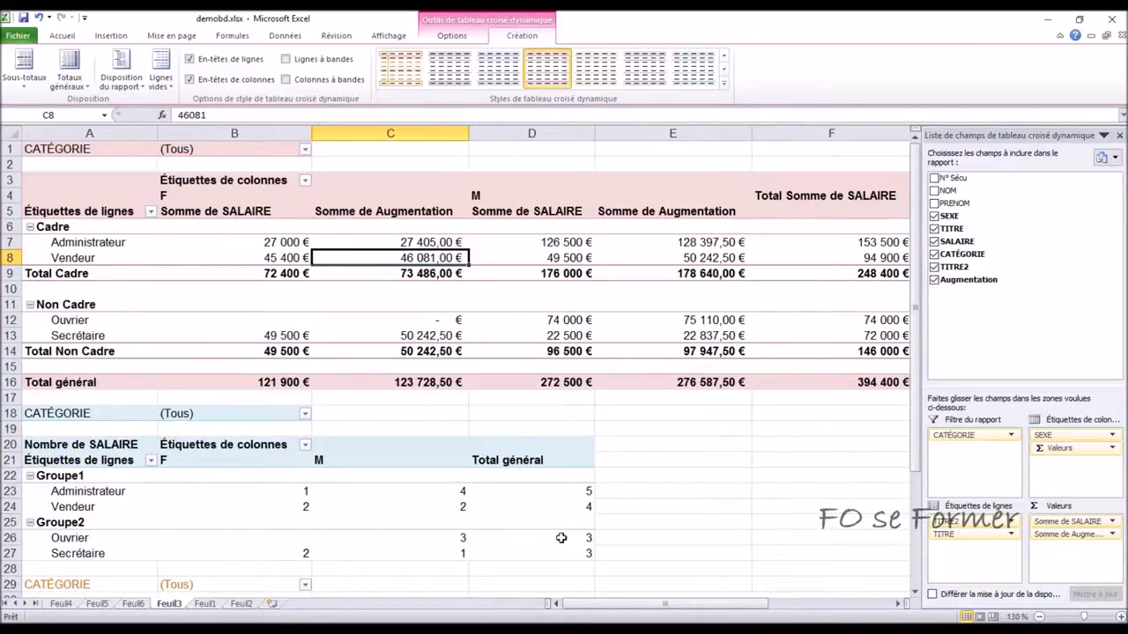
left_click_drag(574, 603, 672, 589)
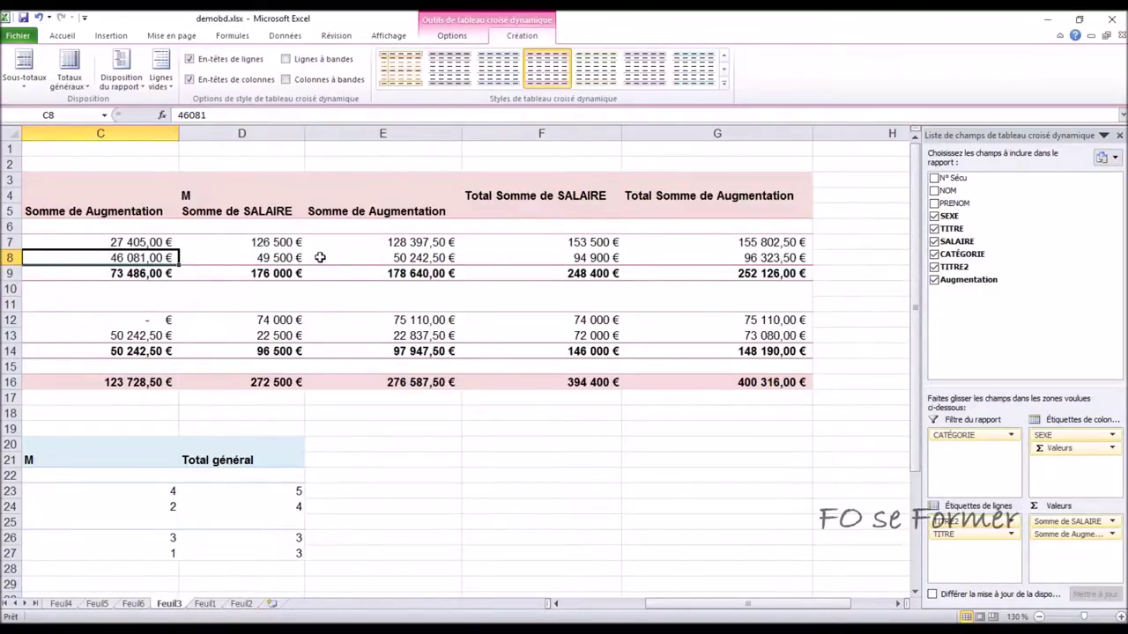
left_click(629, 604)
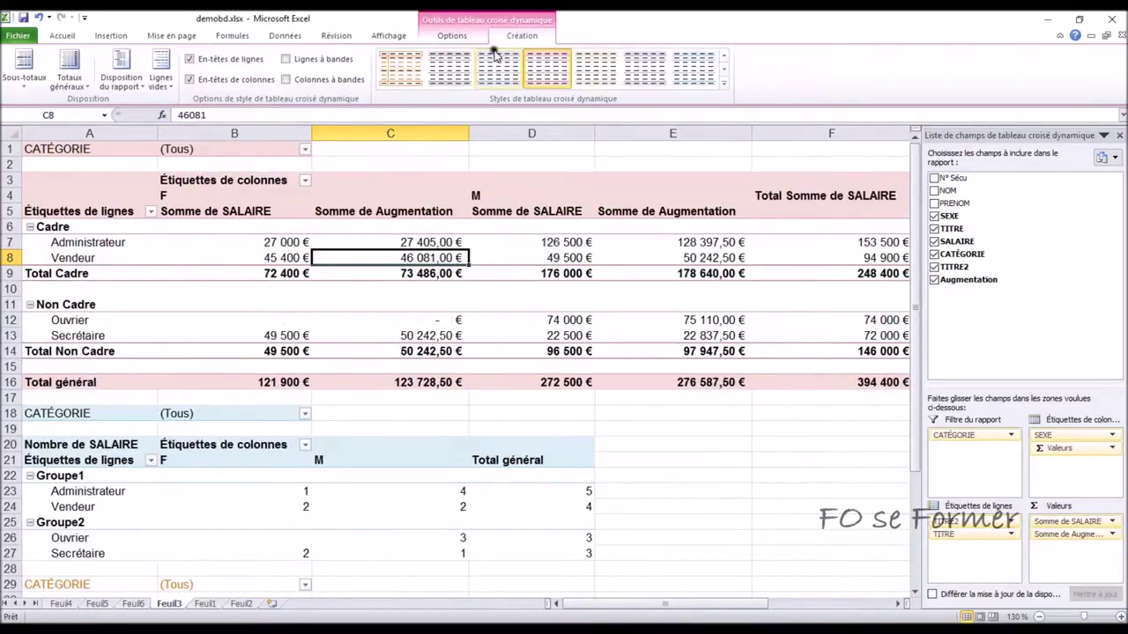
left_click(71, 86)
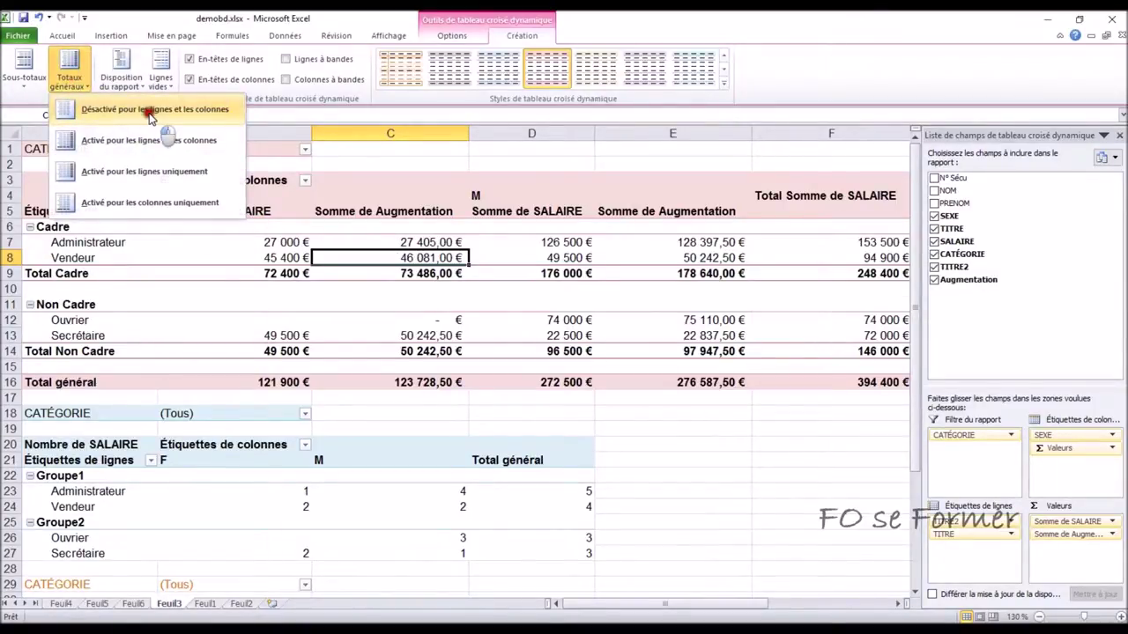
left_click(151, 111)
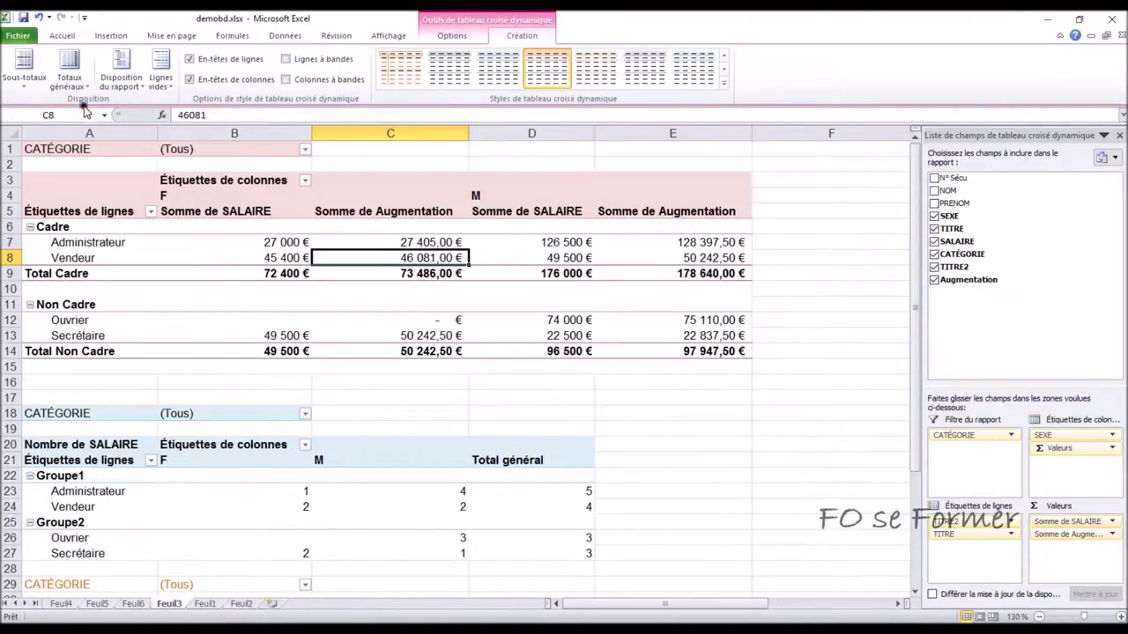
left_click(82, 78)
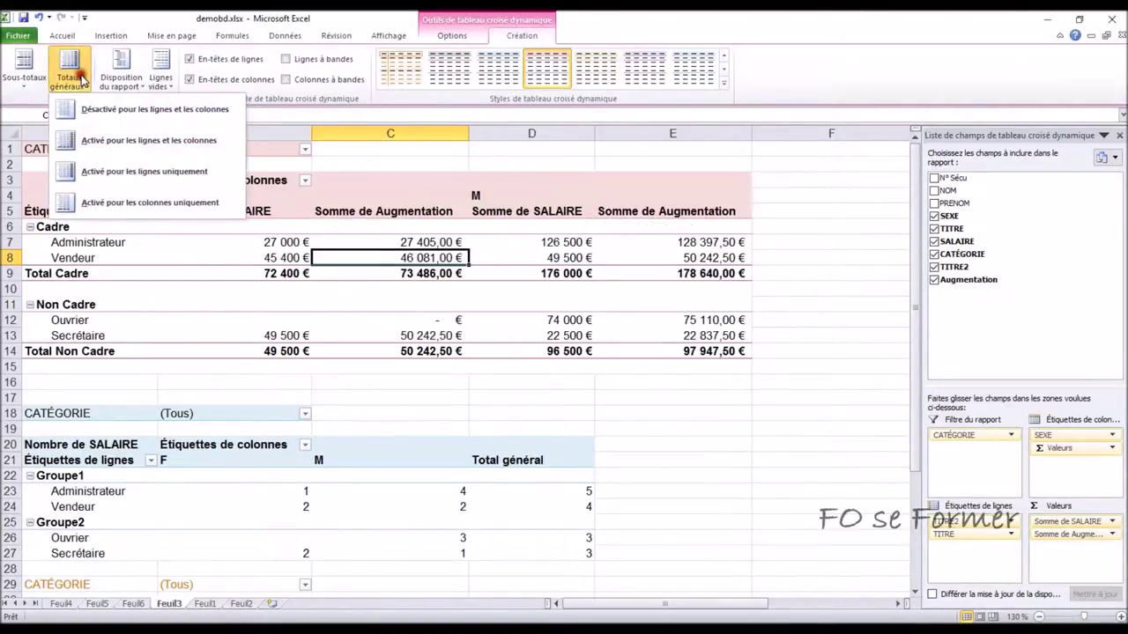
left_click(108, 175)
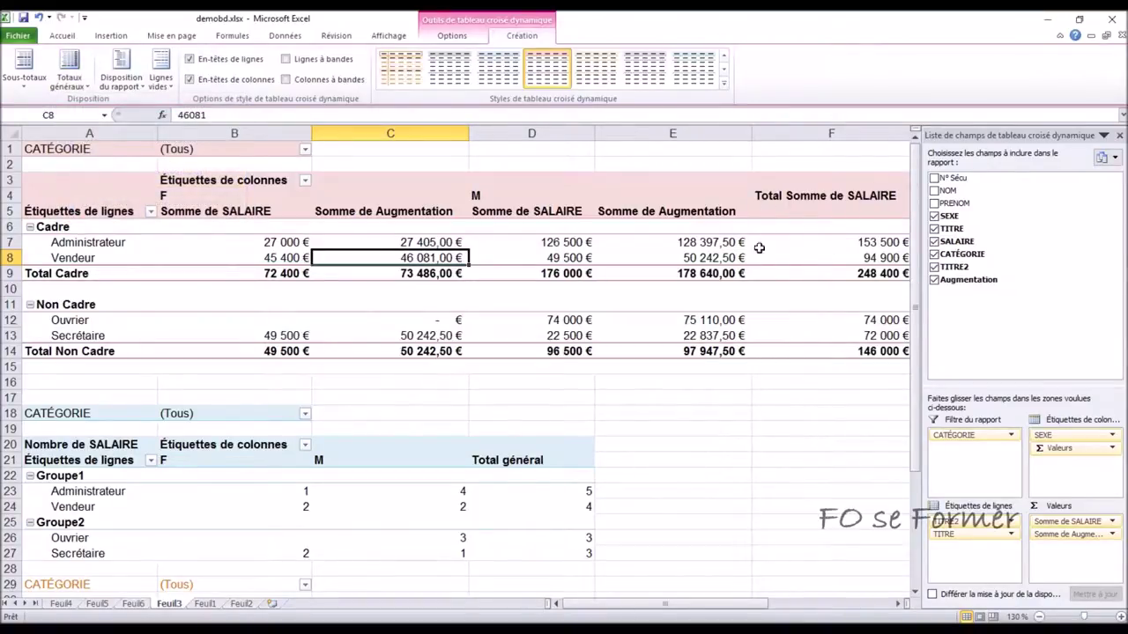
left_click(71, 75)
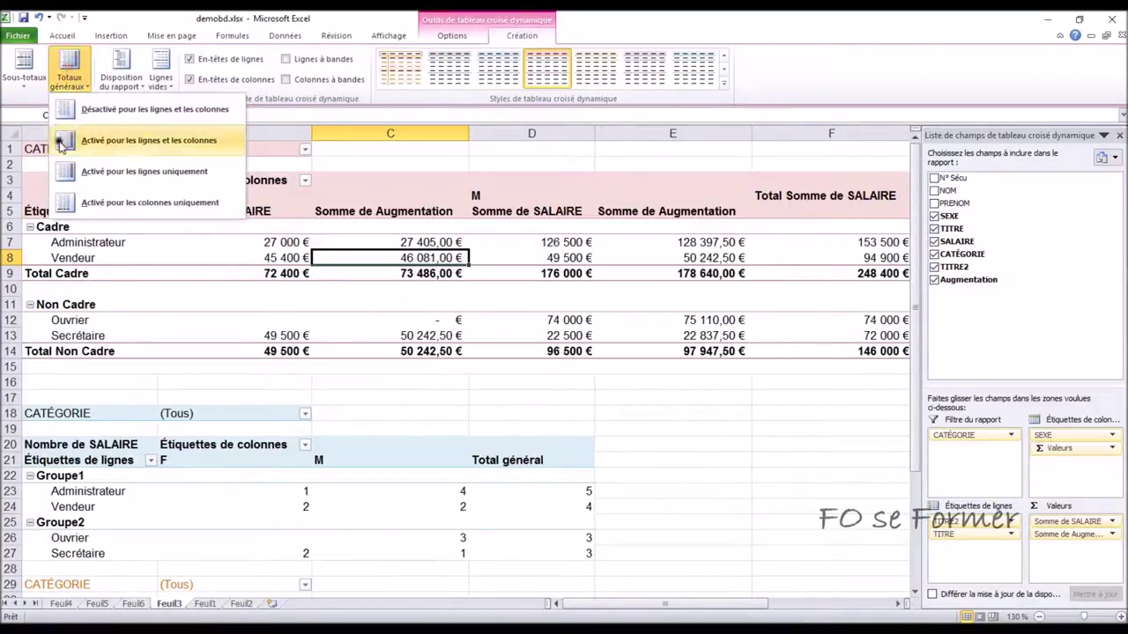
left_click(128, 203)
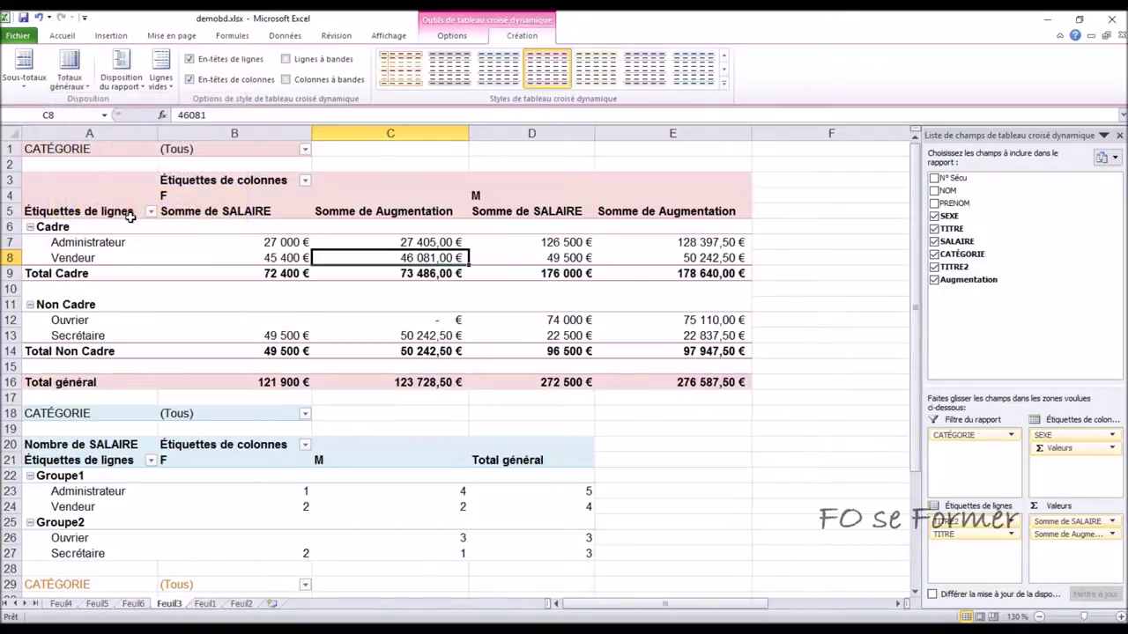
left_click(69, 71)
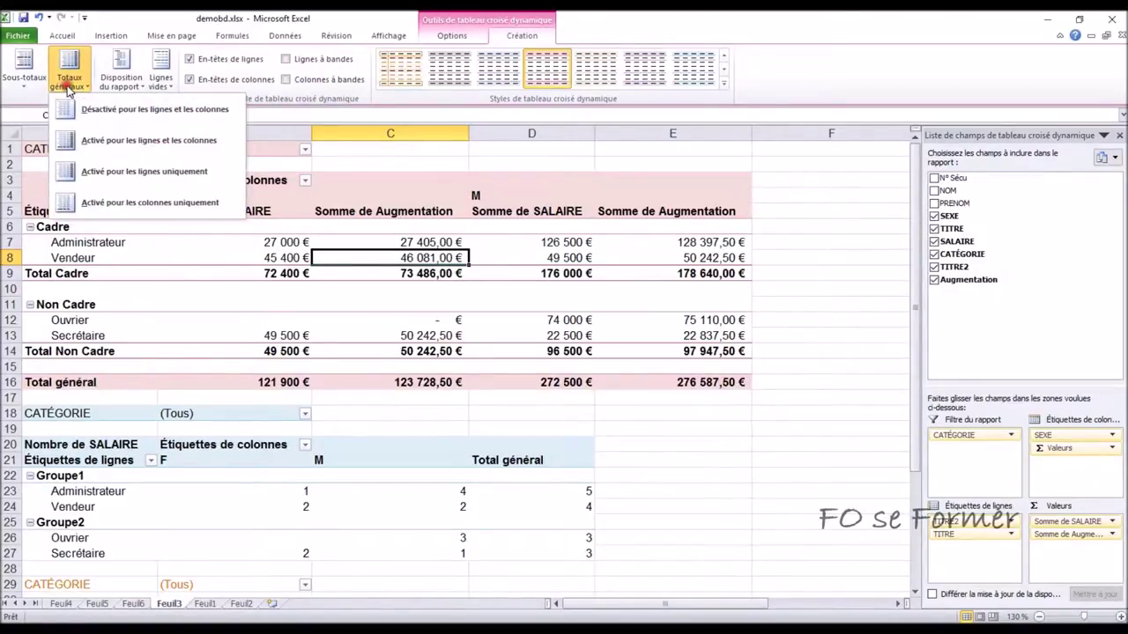
left_click(186, 148)
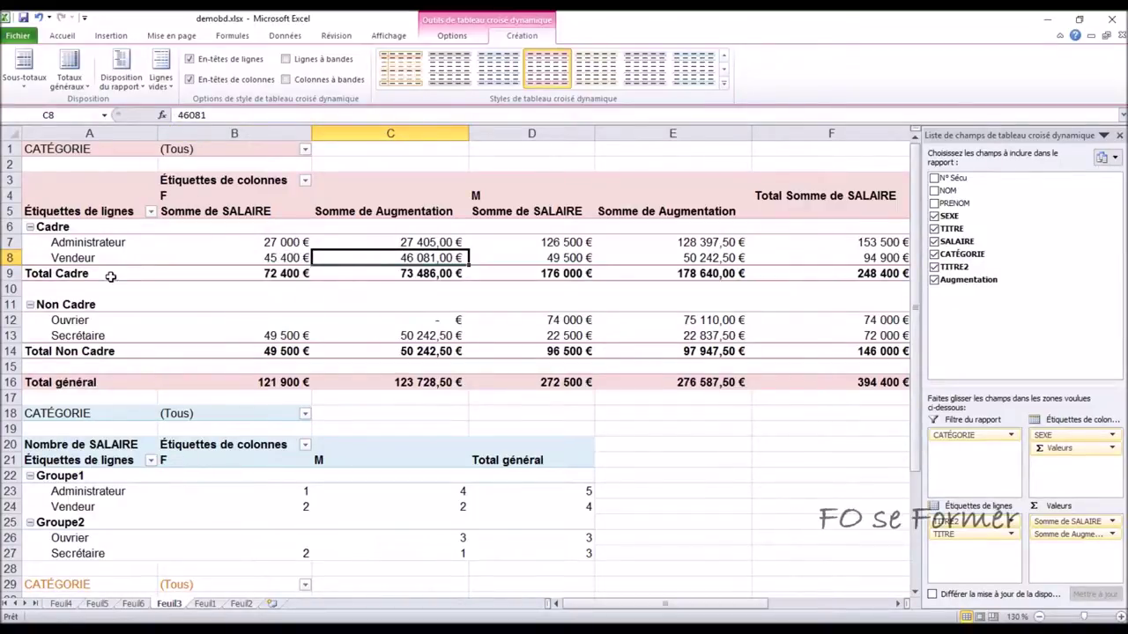
Switch the pivot table to compact form with subtotals at the bottom of each group
left_click(128, 79)
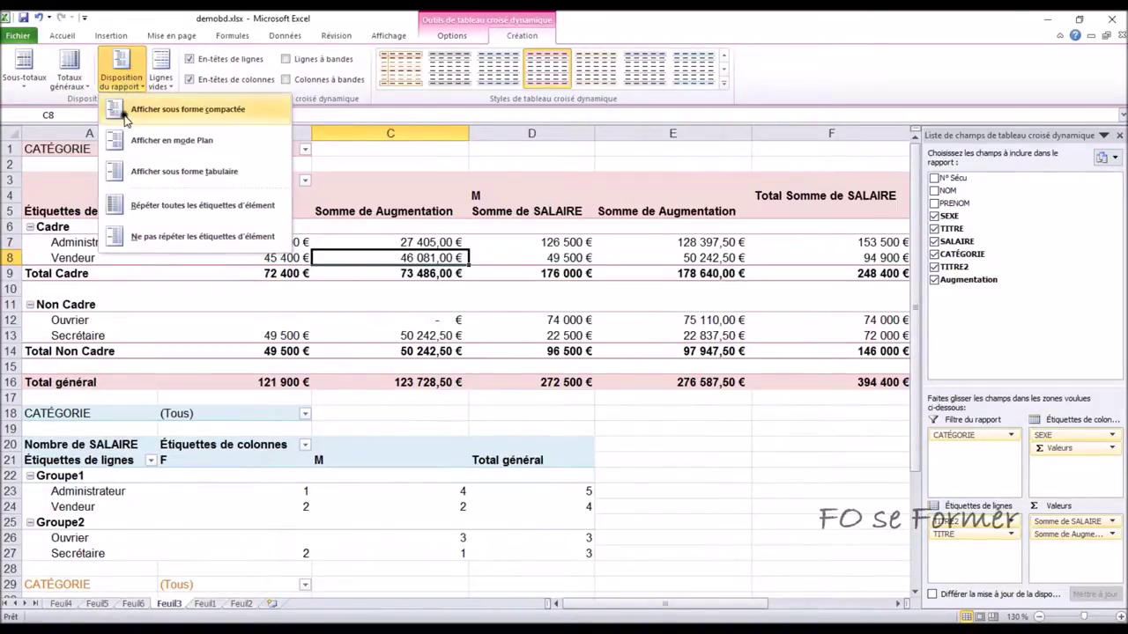
left_click(245, 119)
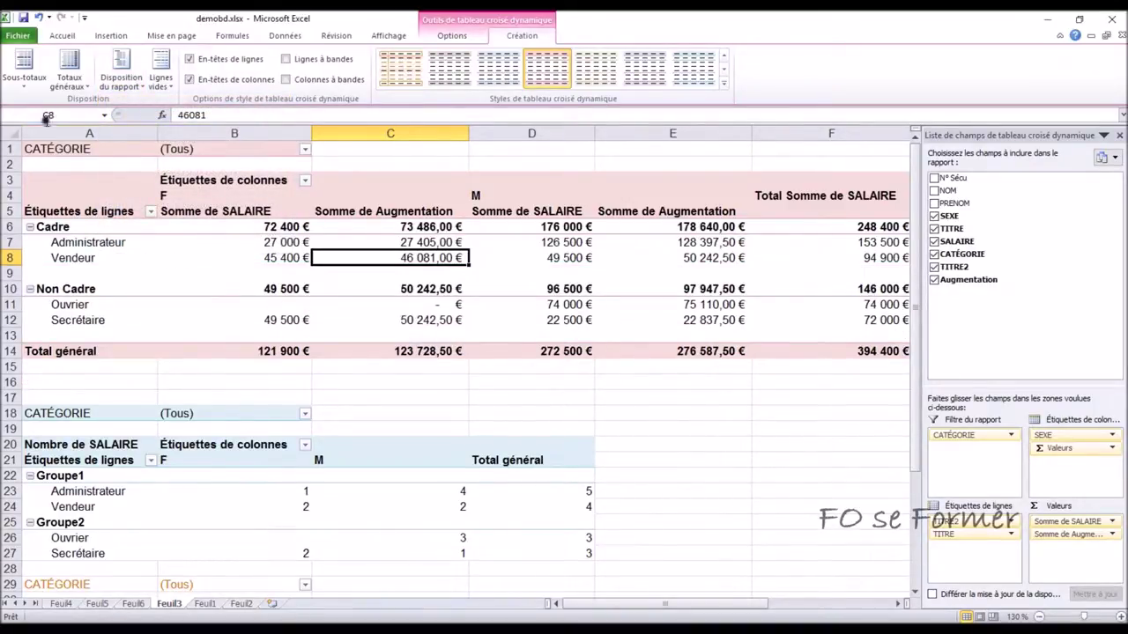
left_click(24, 66)
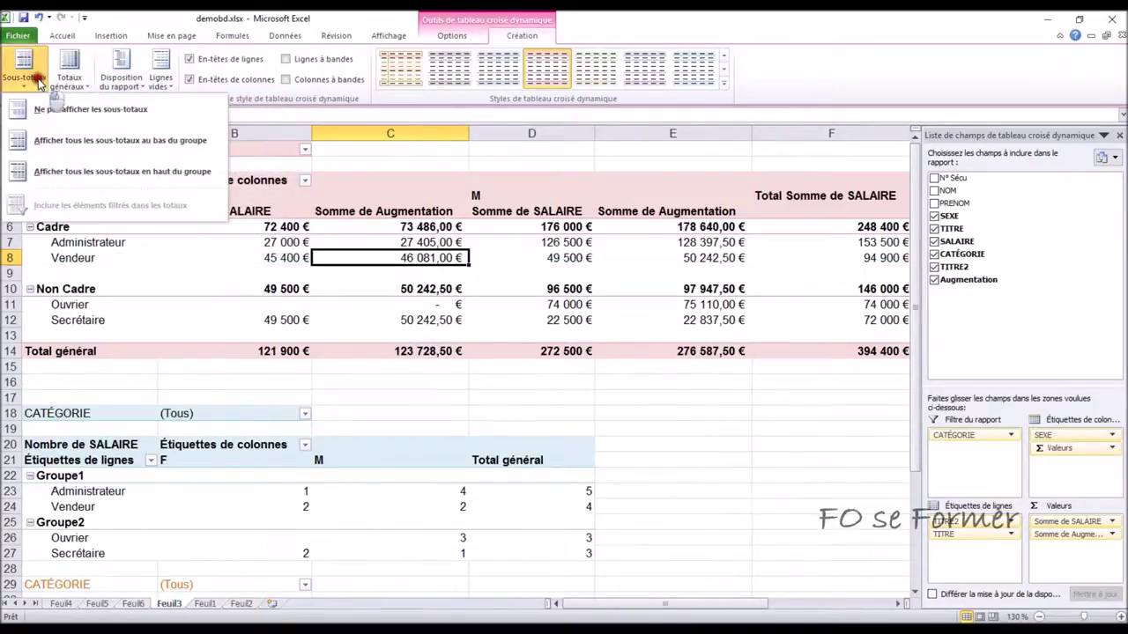
left_click(44, 141)
mouse_move(384, 319)
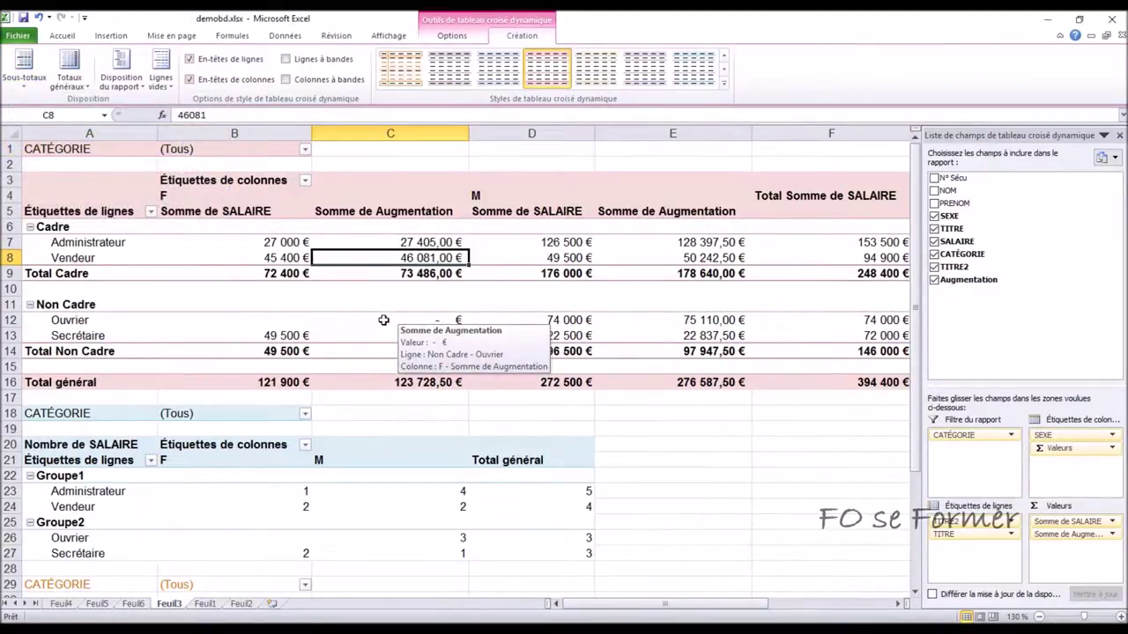
Change the report layout to outline form, splitting TITRE2 and TITRE into separate columns
left_click(119, 81)
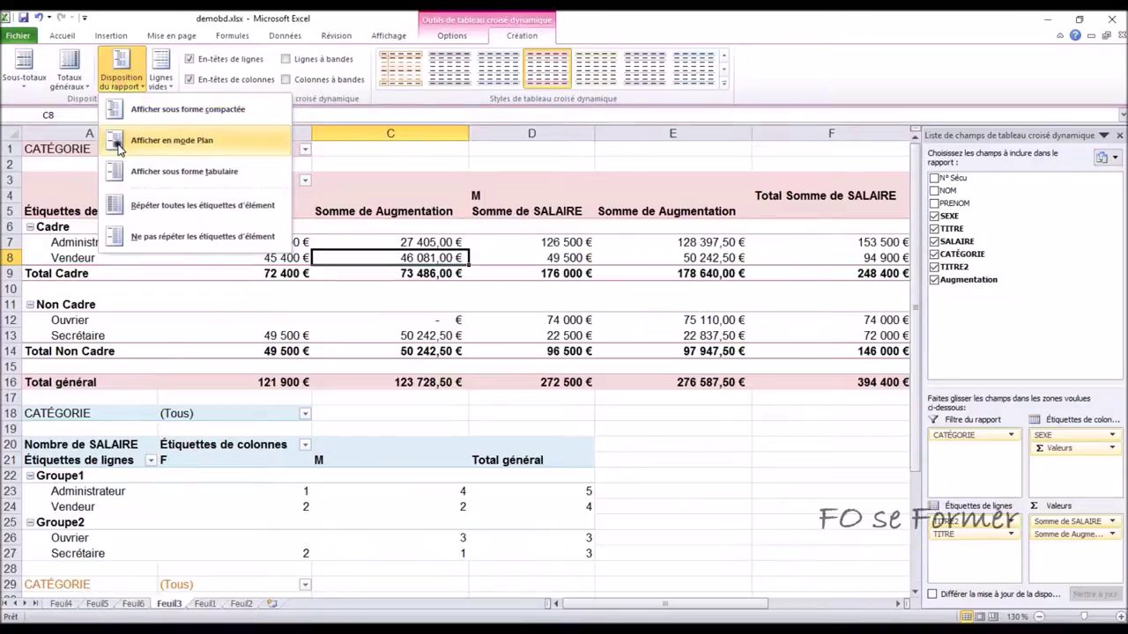
left_click(66, 247)
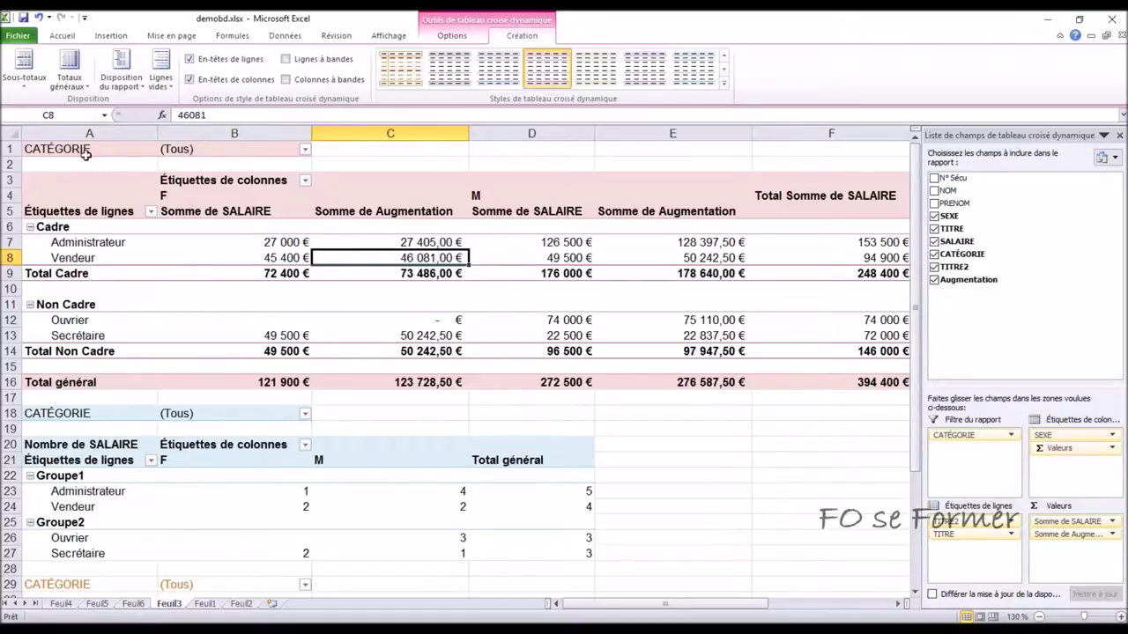
left_click(120, 78)
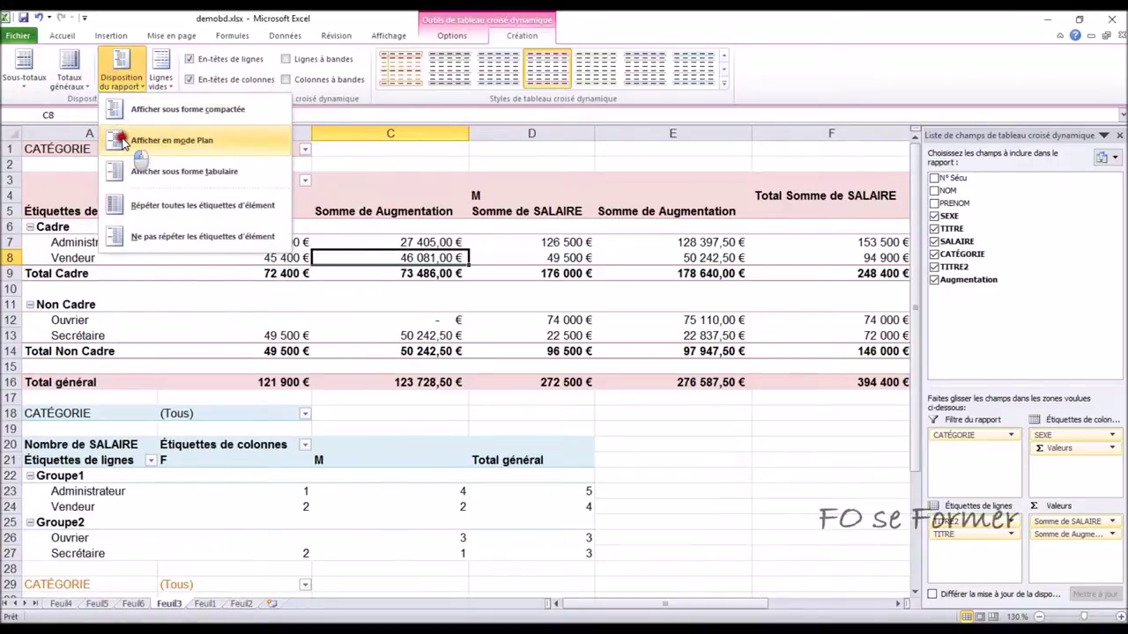
left_click(123, 140)
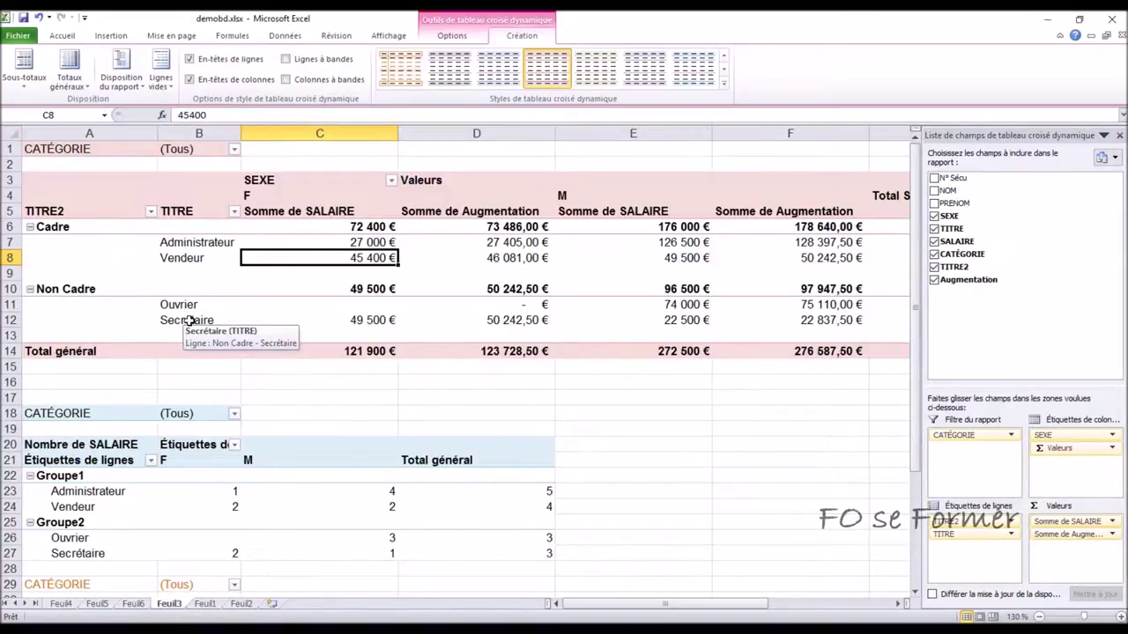
Try tabular form, then outline form, showing the Cadre and Non Cadre labels only once
left_click(118, 84)
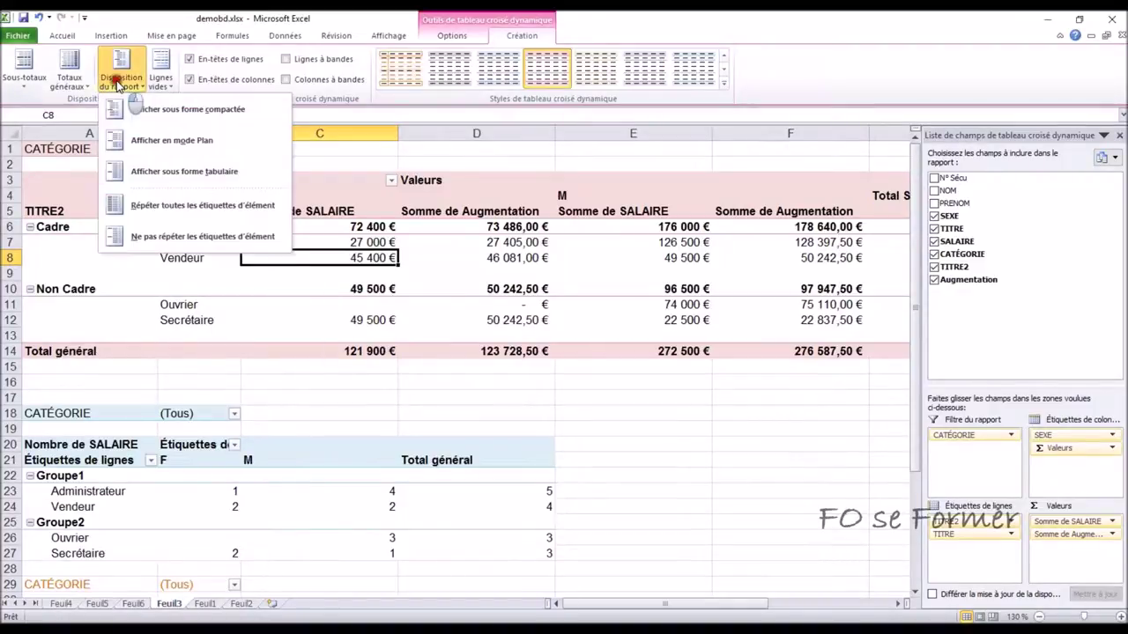
left_click(123, 179)
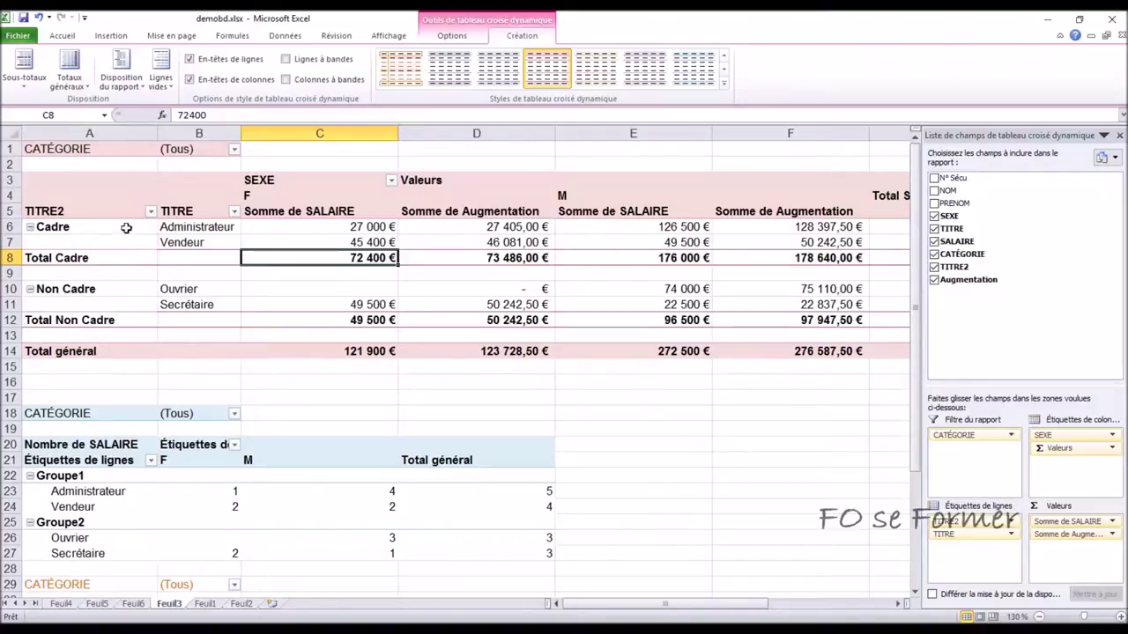
left_click(111, 66)
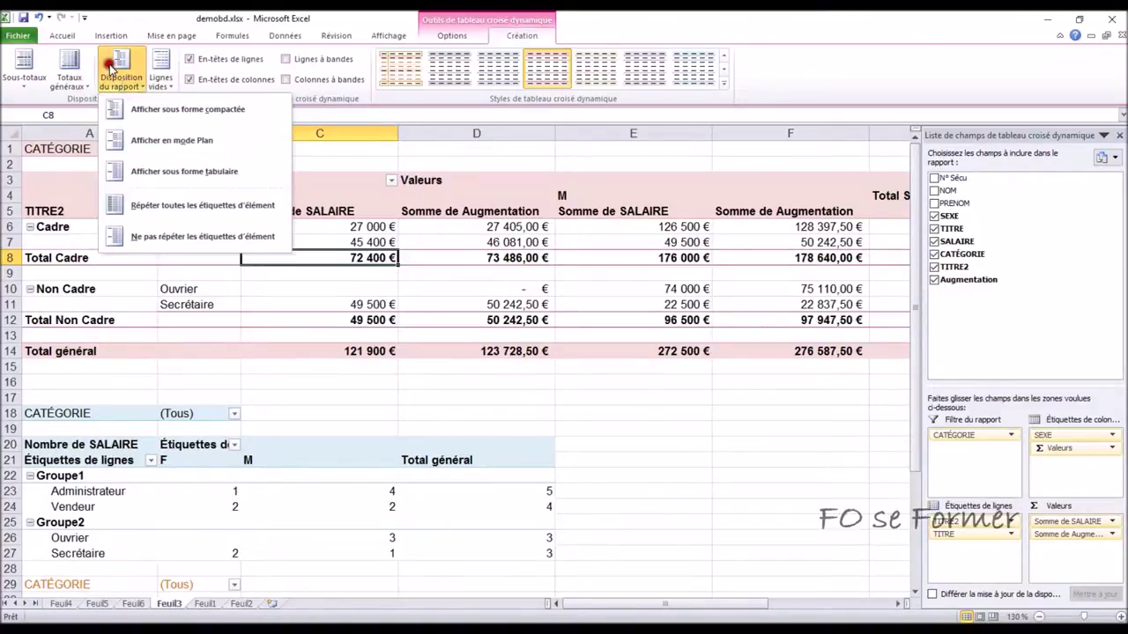
left_click(128, 140)
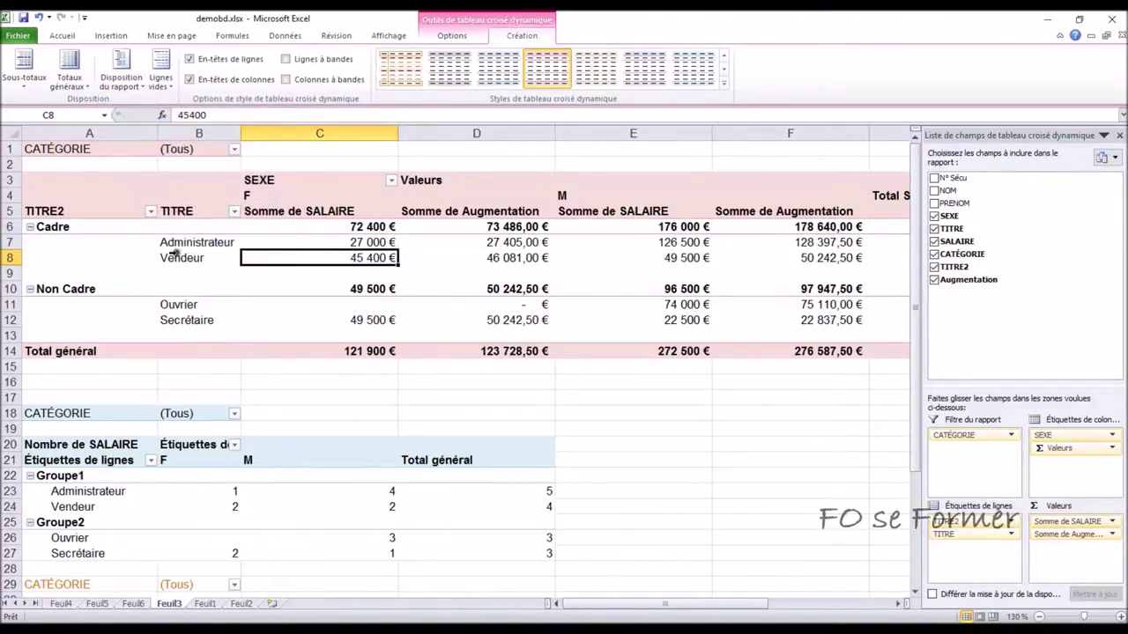
left_click(120, 88)
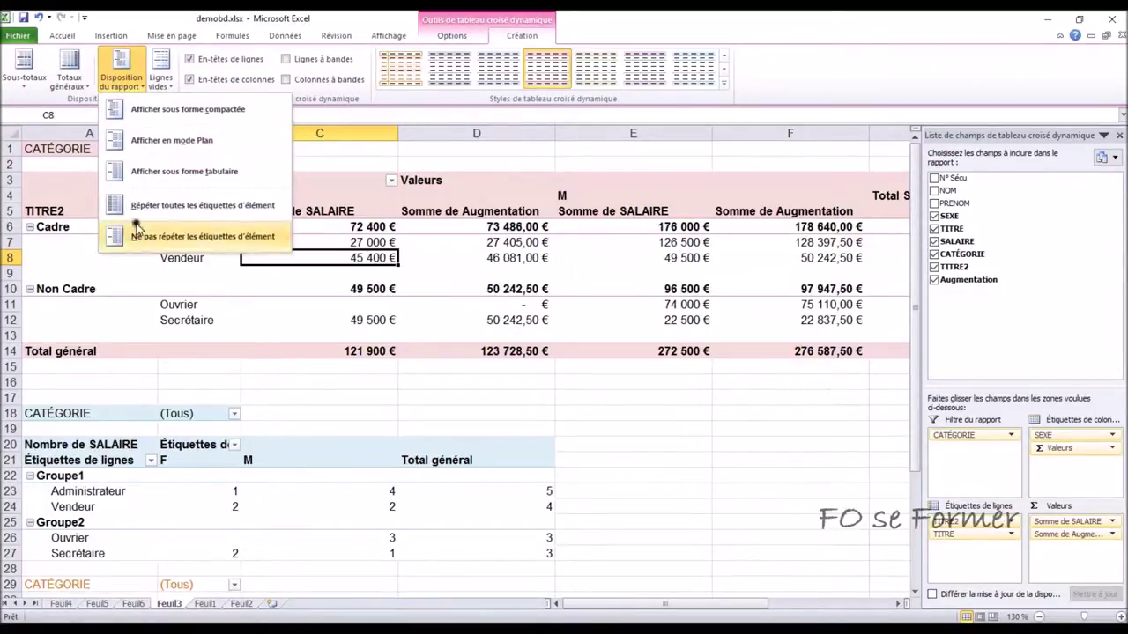
left_click(110, 240)
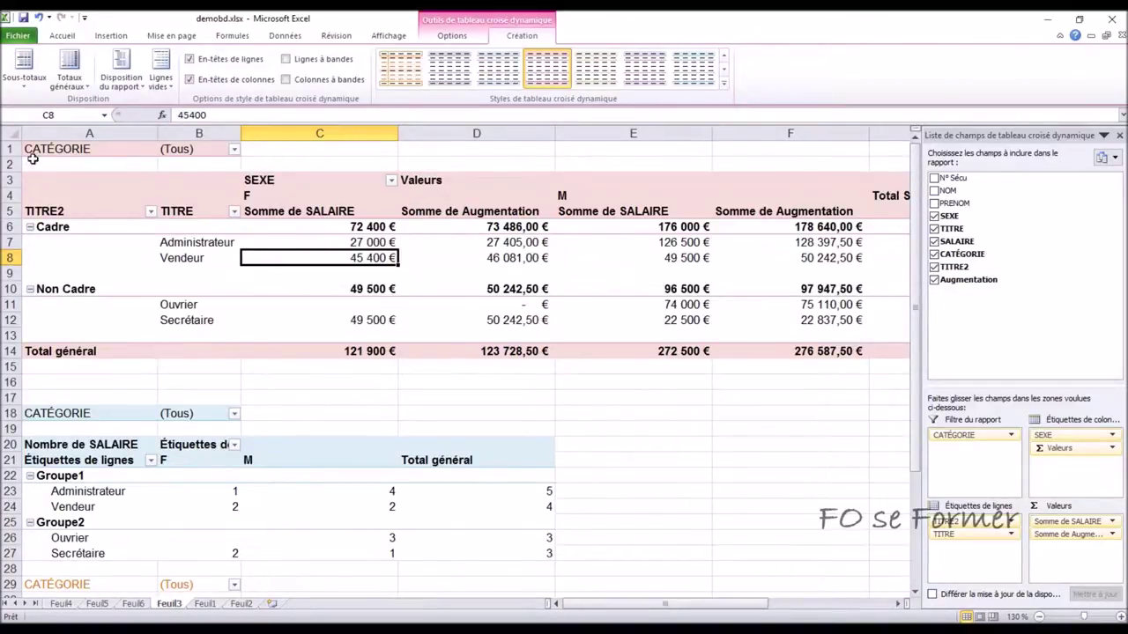
Try repeating item labels, turn repetition off, and return to the compact layout
left_click(121, 78)
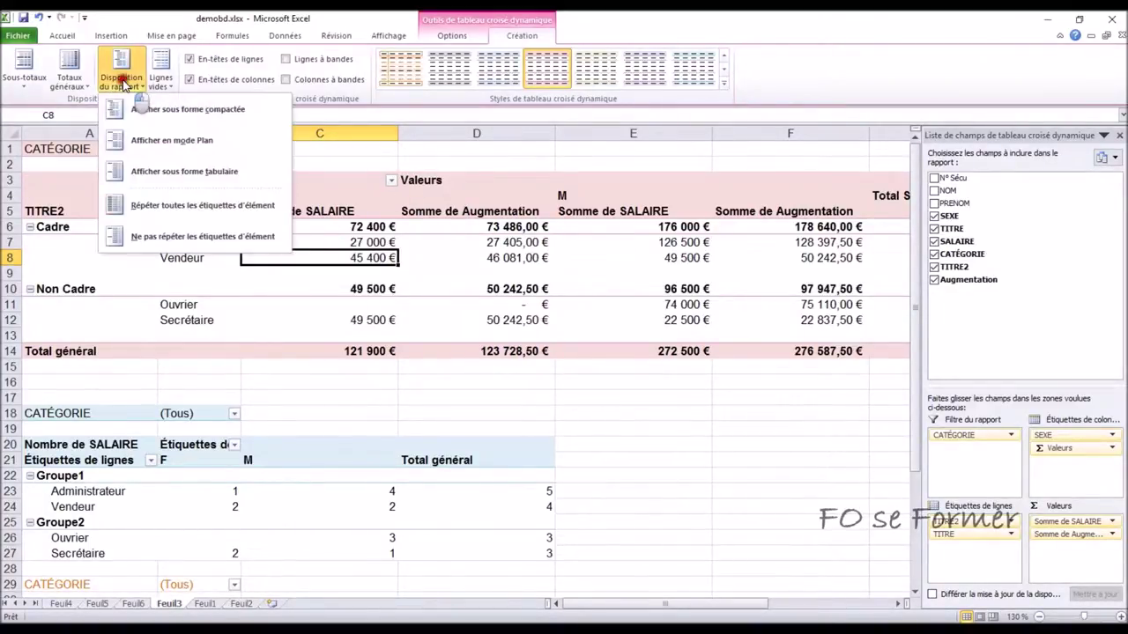
left_click(219, 205)
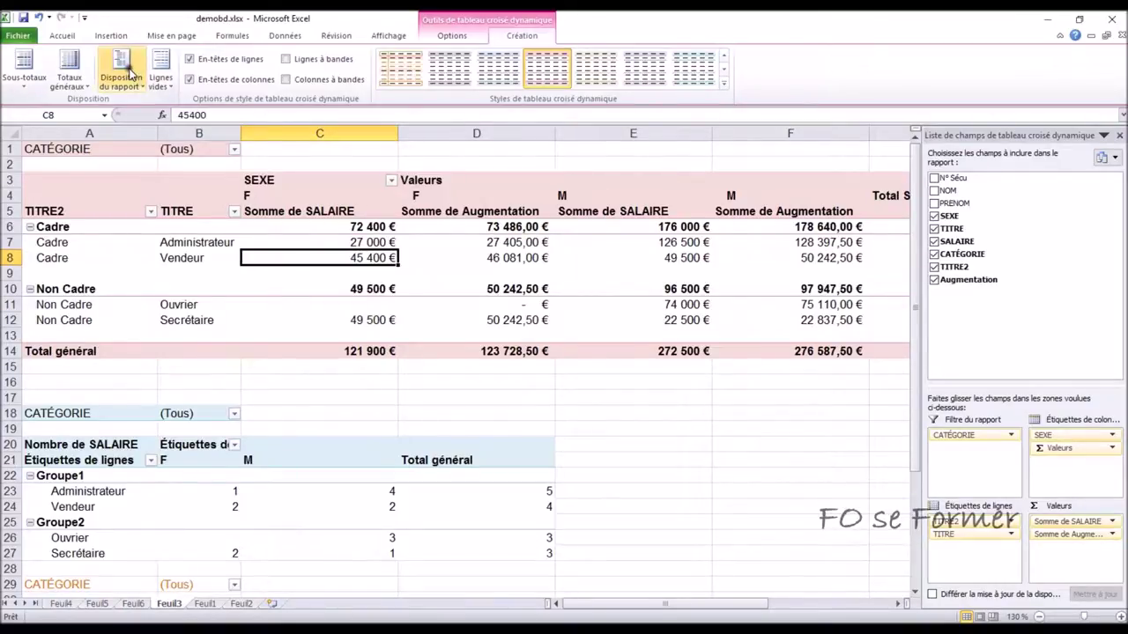
left_click(130, 75)
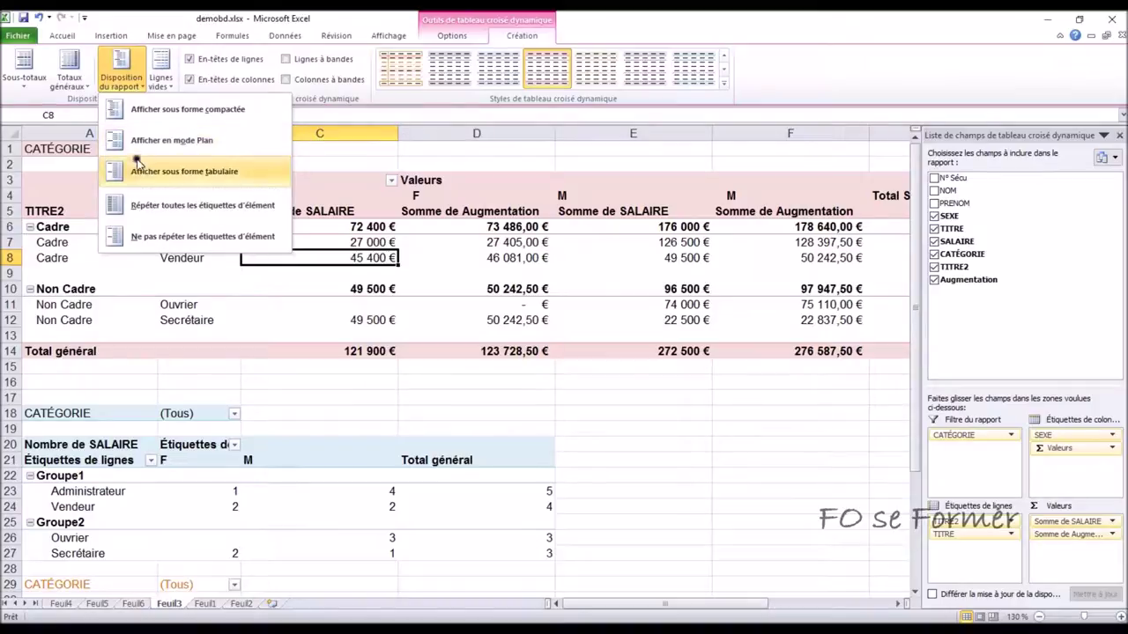
left_click(136, 238)
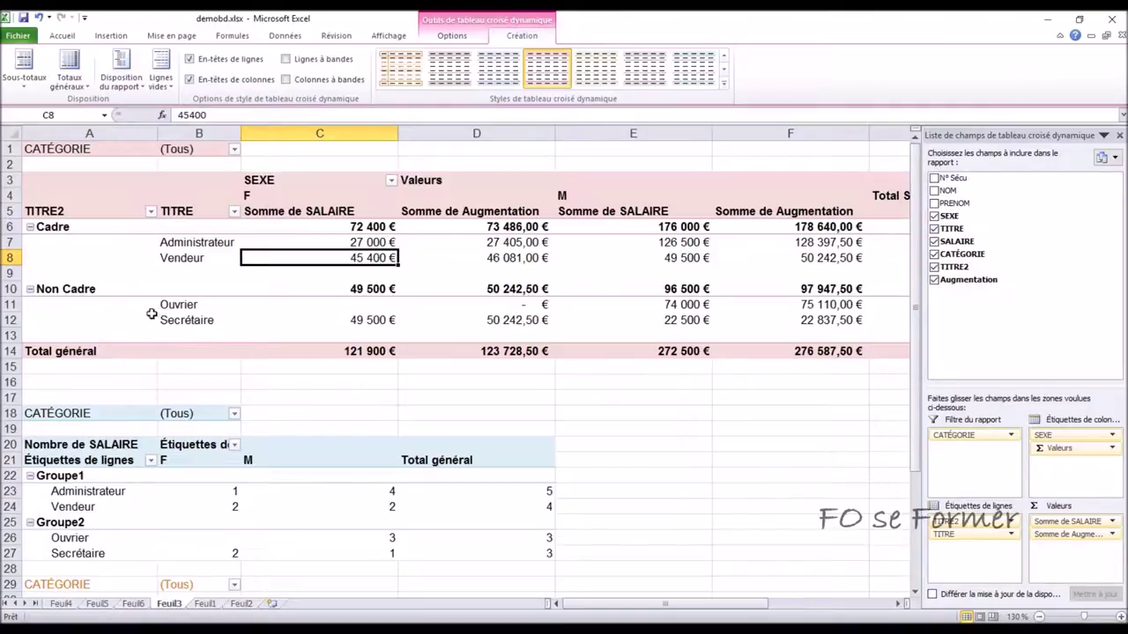
left_click(120, 70)
left_click(123, 107)
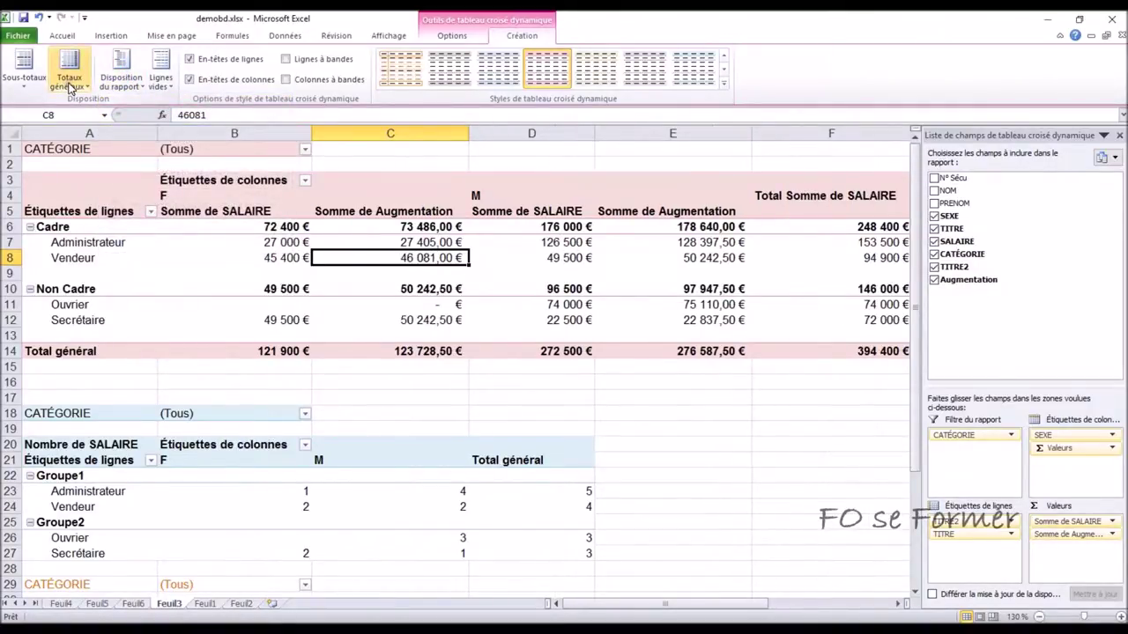
Show Total Cadre and Total Non Cadre subtotals at the bottom of each group, then inspect the rows
left_click(30, 77)
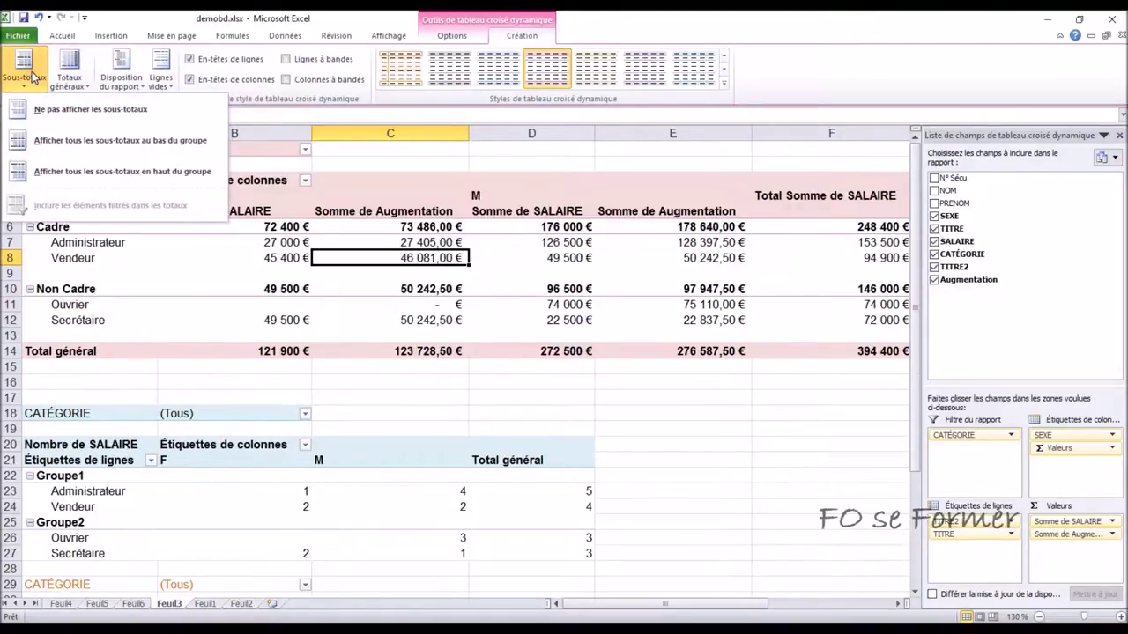
left_click(44, 140)
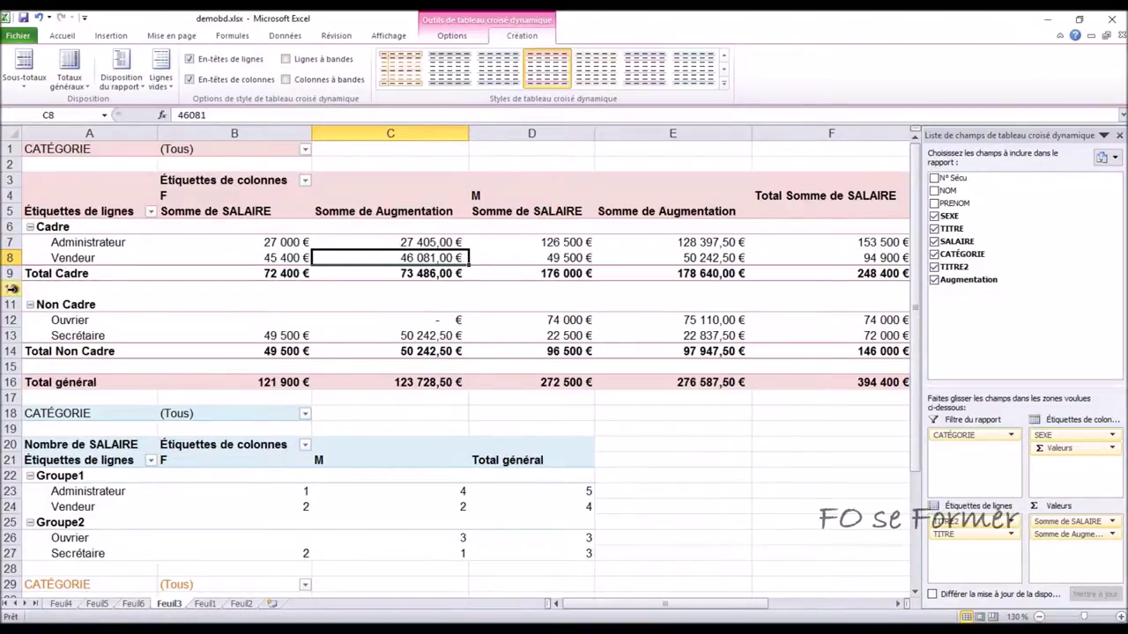
left_click(12, 289)
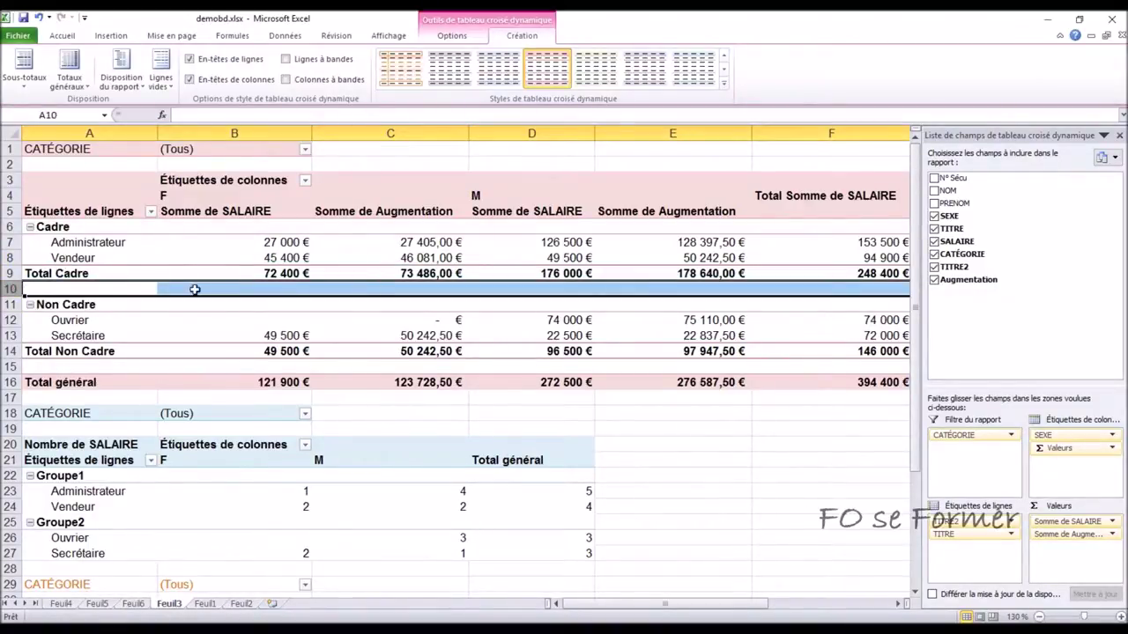
left_click(101, 260)
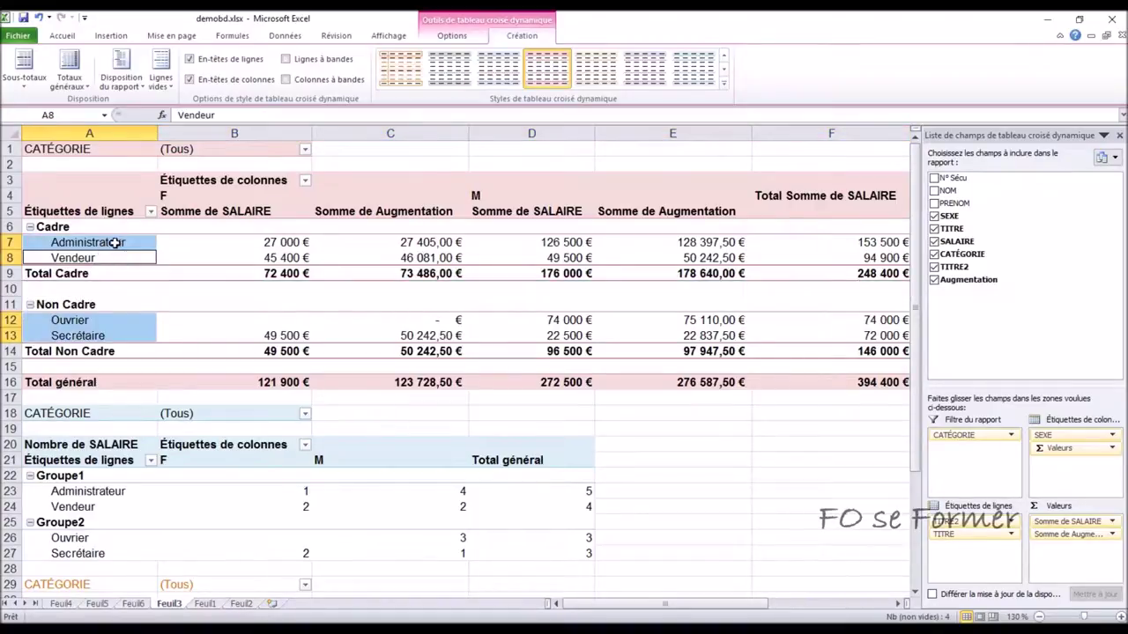
left_click(110, 243)
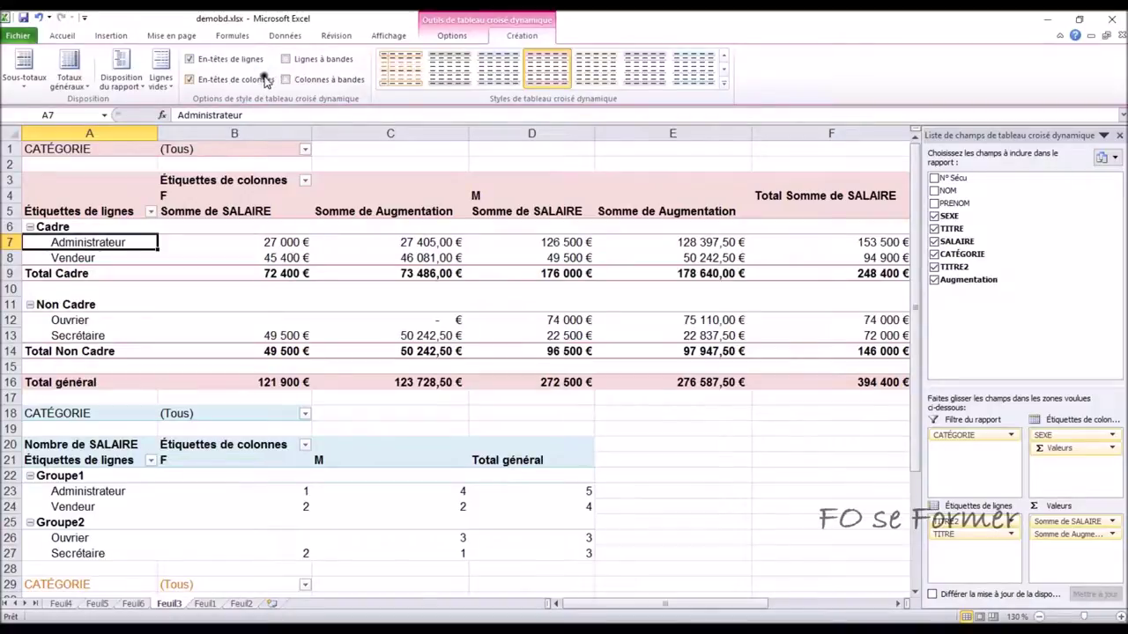
left_click(160, 81)
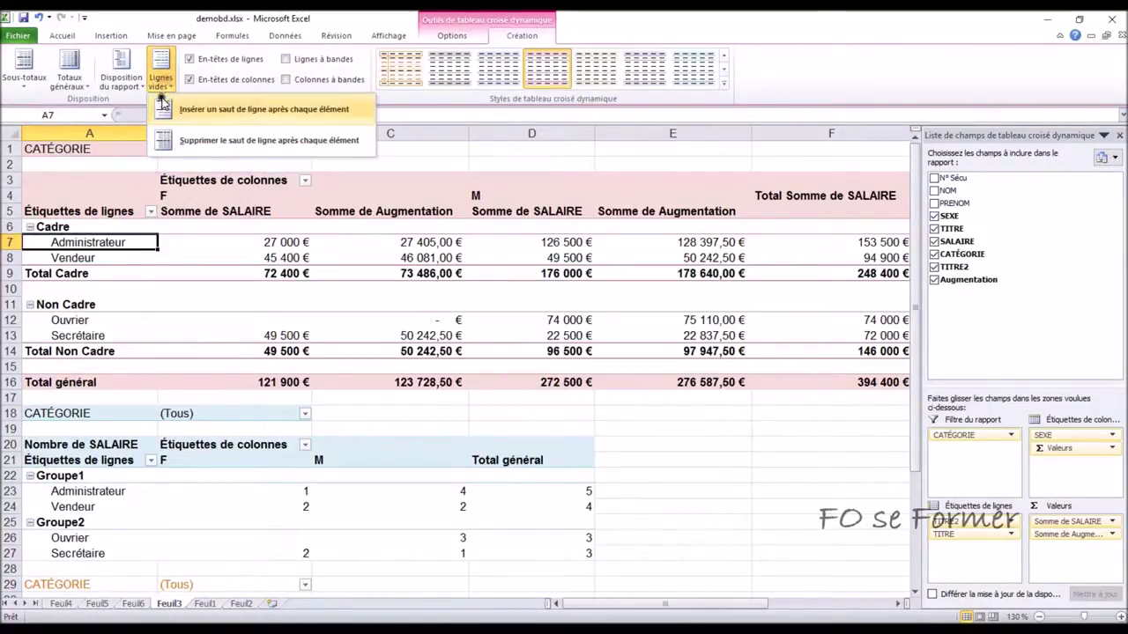
left_click(162, 138)
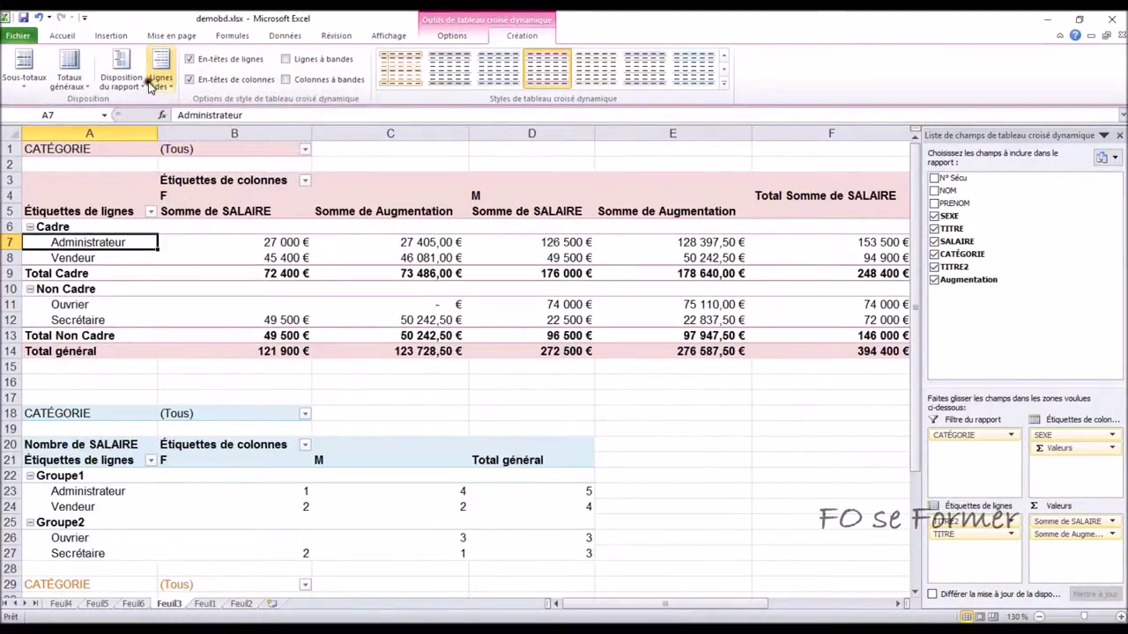
left_click(159, 79)
left_click(161, 107)
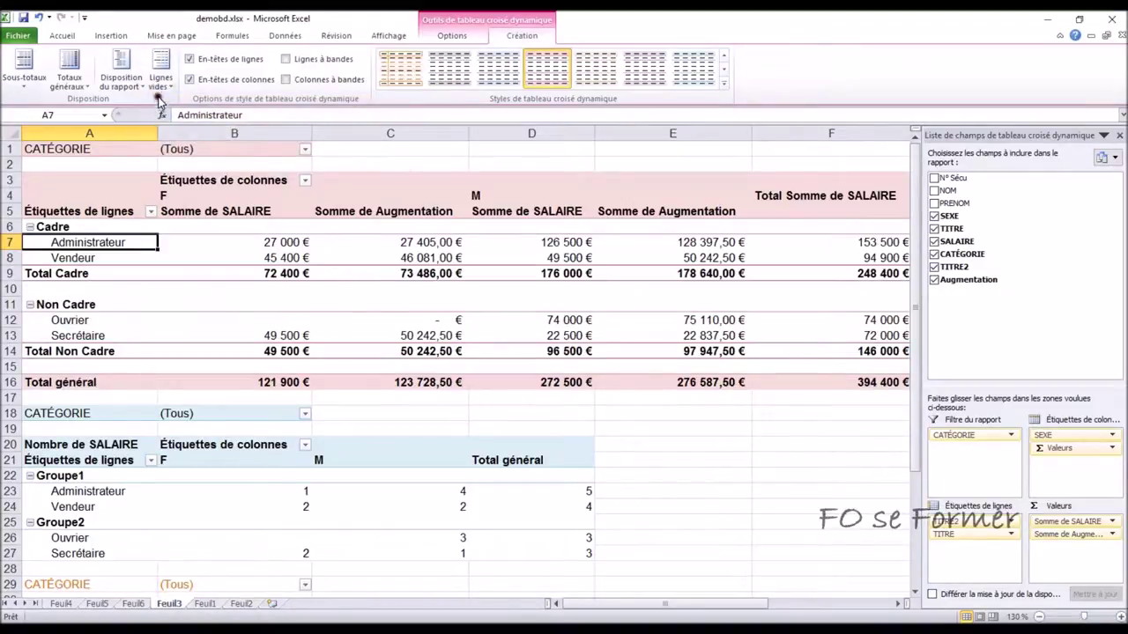
left_click(160, 80)
left_click(162, 138)
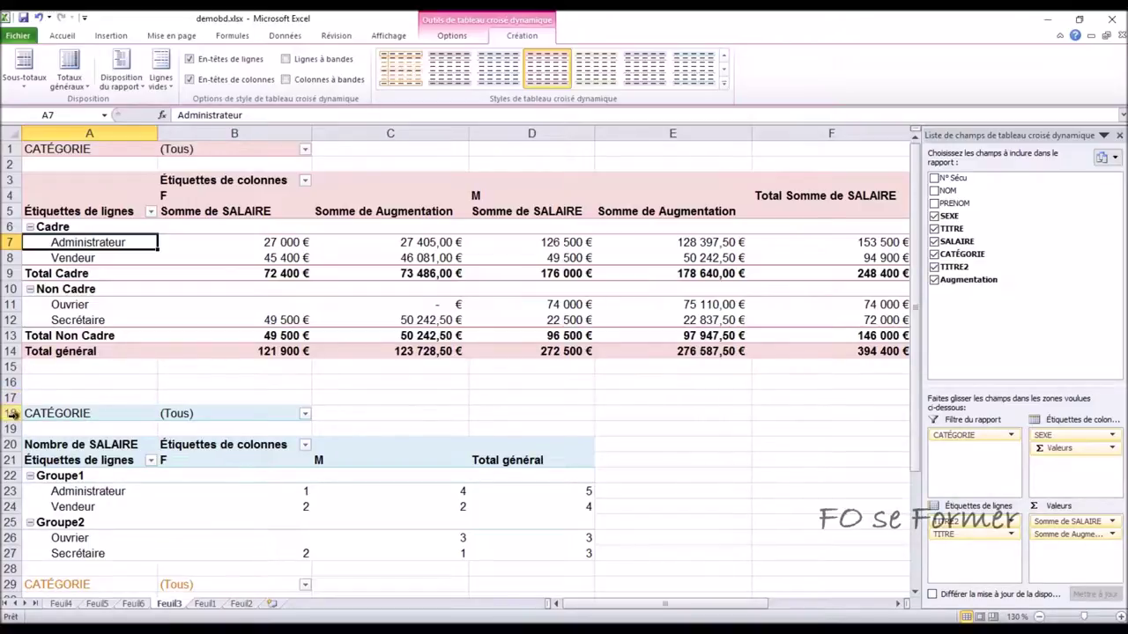
left_click(159, 82)
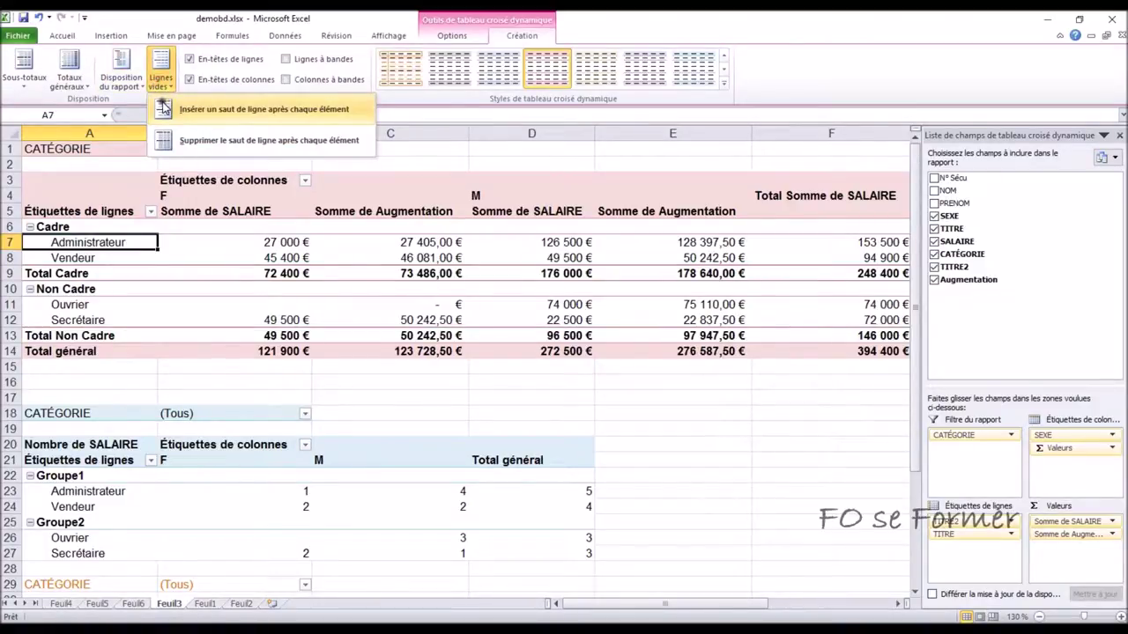
left_click(164, 108)
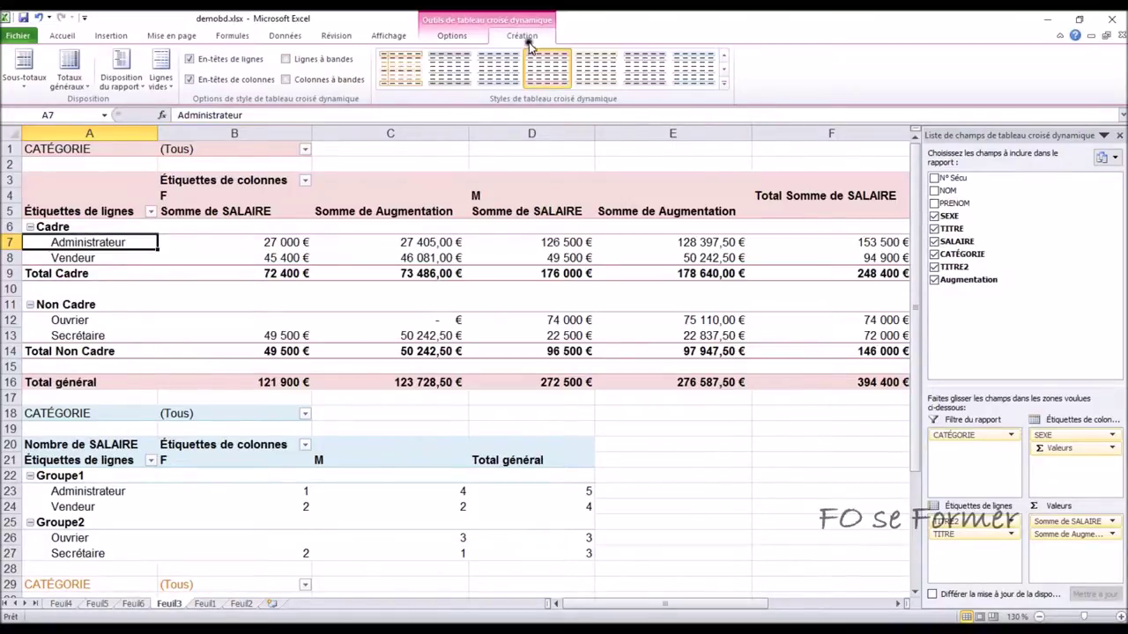
left_click(189, 59)
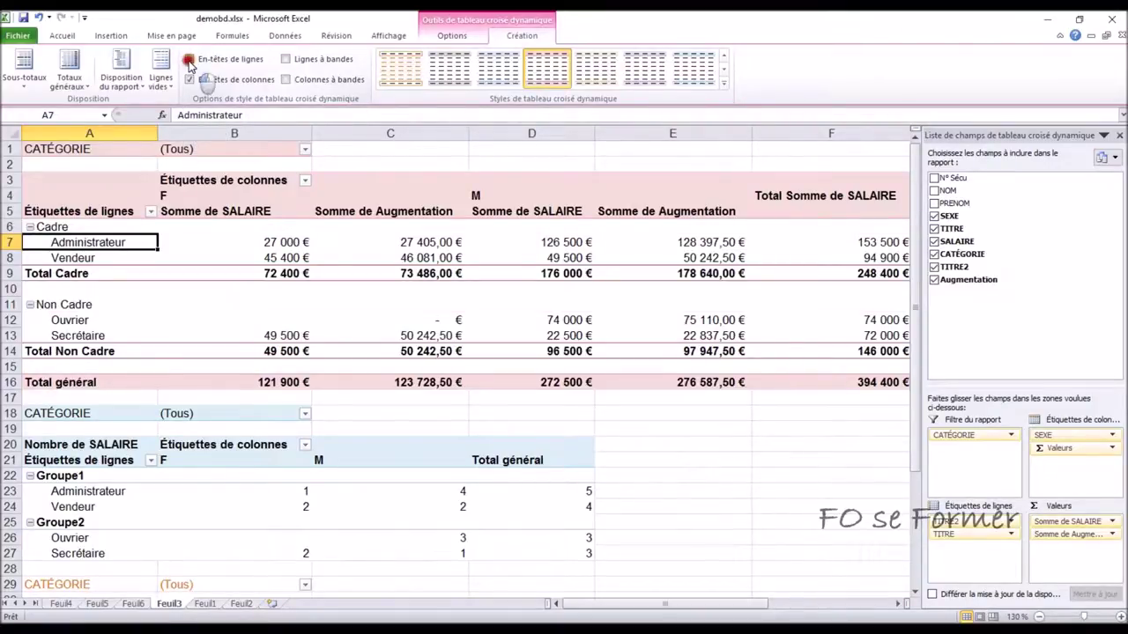
left_click(189, 60)
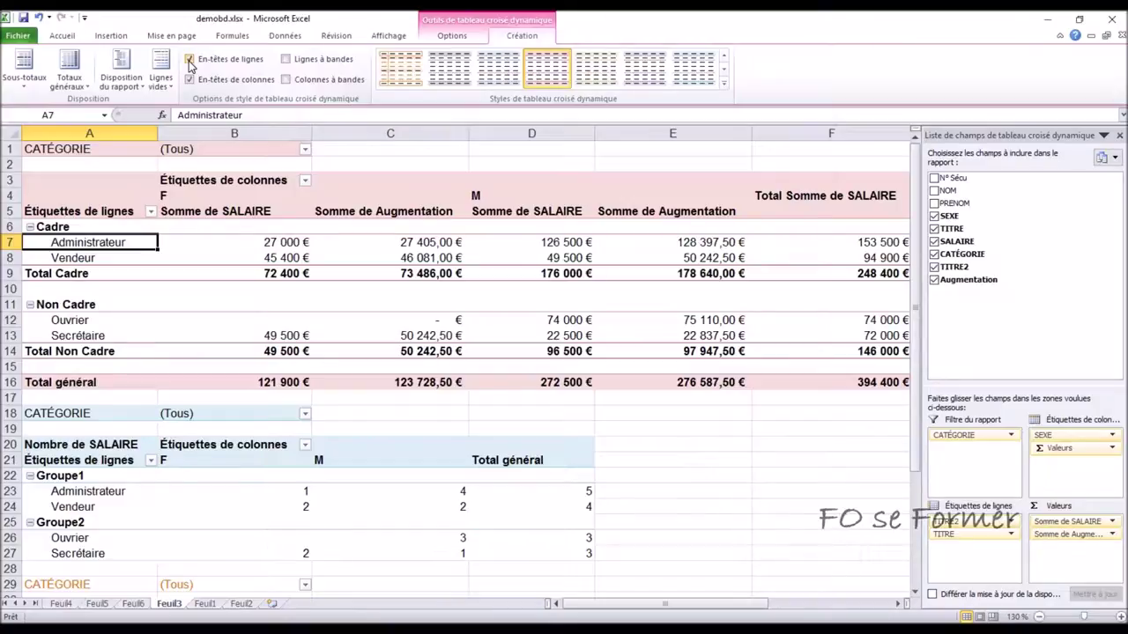
left_click(189, 59)
left_click(189, 59)
left_click(189, 59)
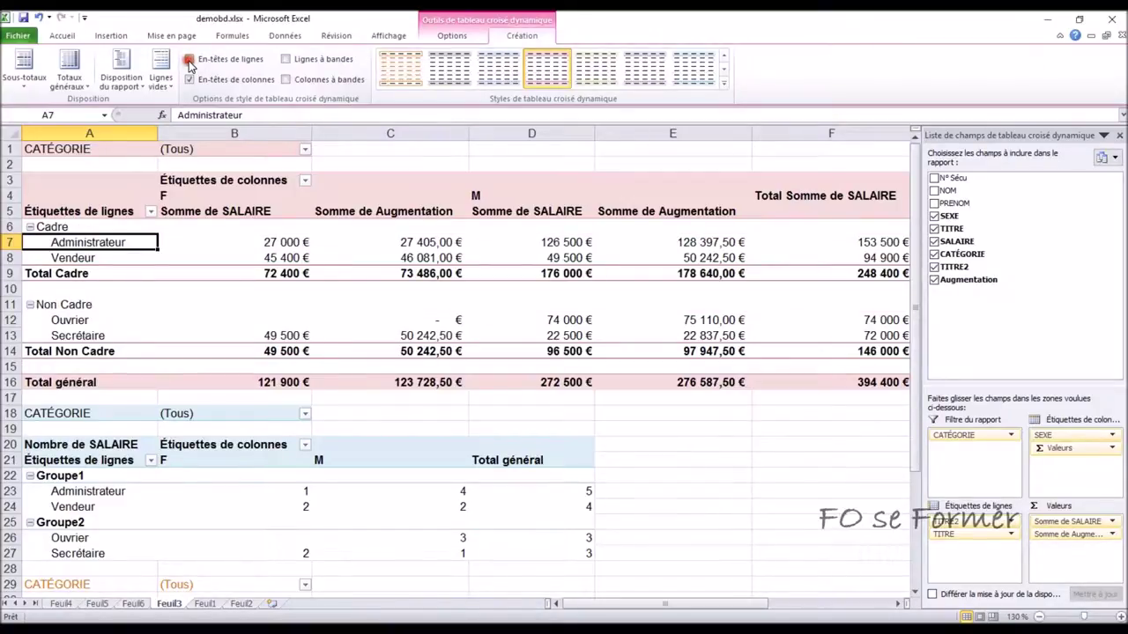
left_click(189, 60)
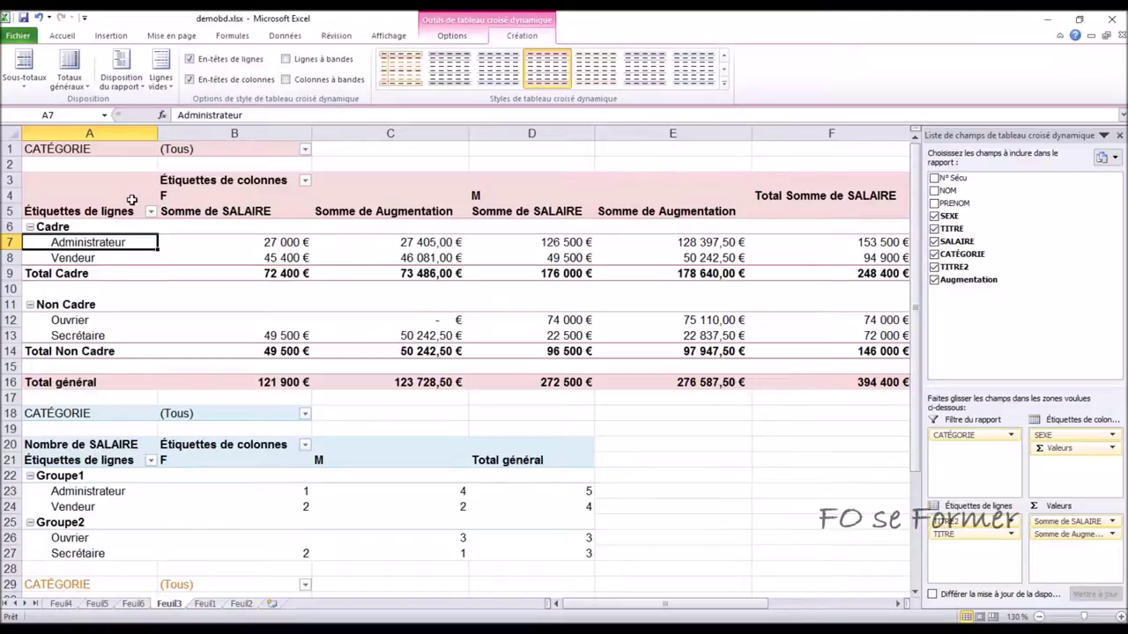
left_click(189, 79)
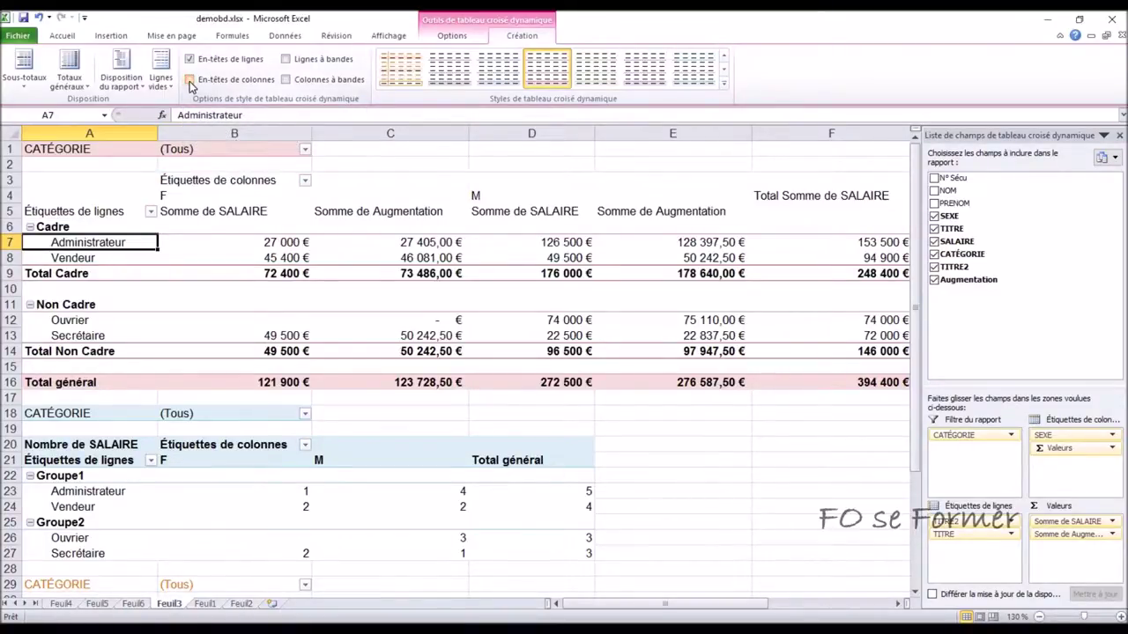
left_click(189, 79)
left_click(190, 80)
left_click(189, 80)
left_click(189, 80)
left_click(189, 79)
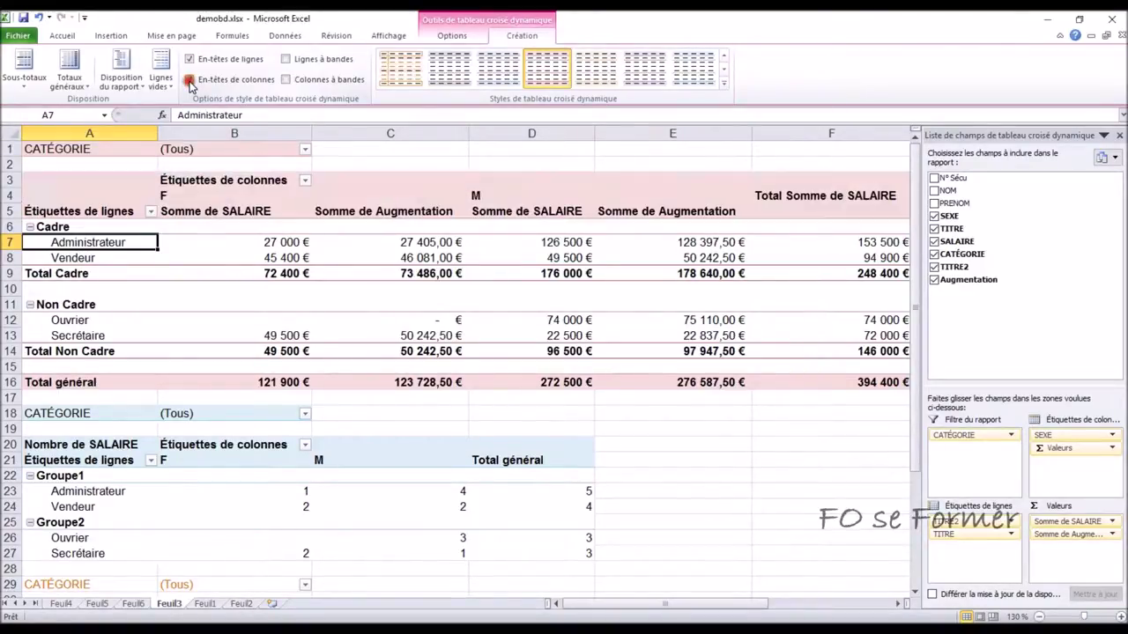
left_click(190, 79)
left_click(189, 80)
Toggle Lignes à bandes on and off repeatedly, leaving the rows unbanded
left_click(286, 59)
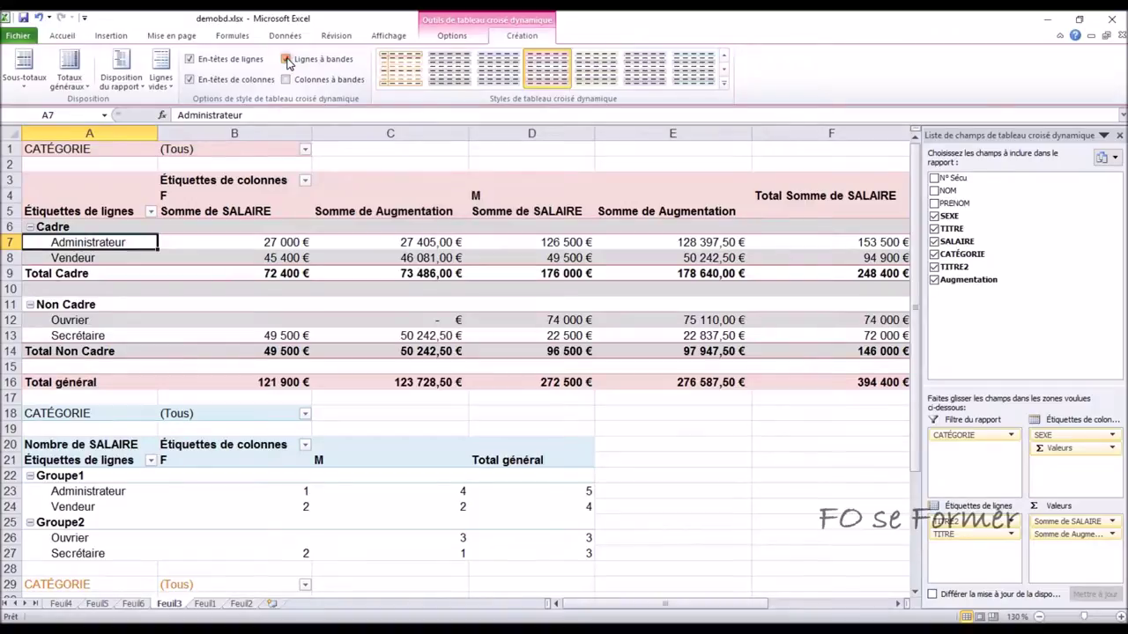
left_click(286, 59)
left_click(287, 59)
left_click(286, 59)
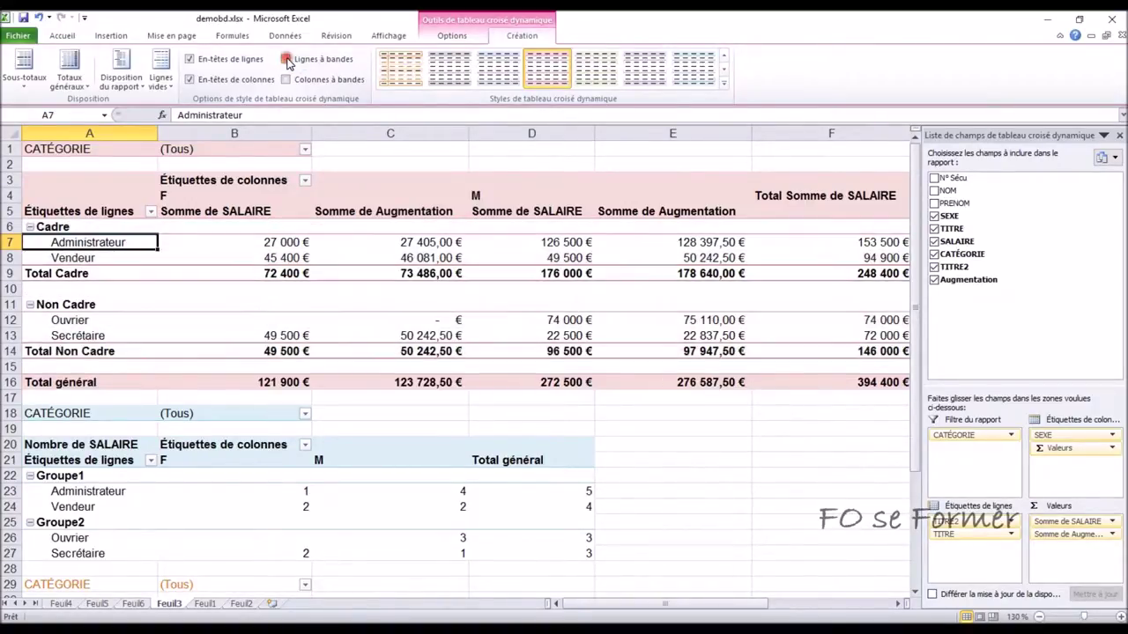
left_click(286, 59)
left_click(287, 60)
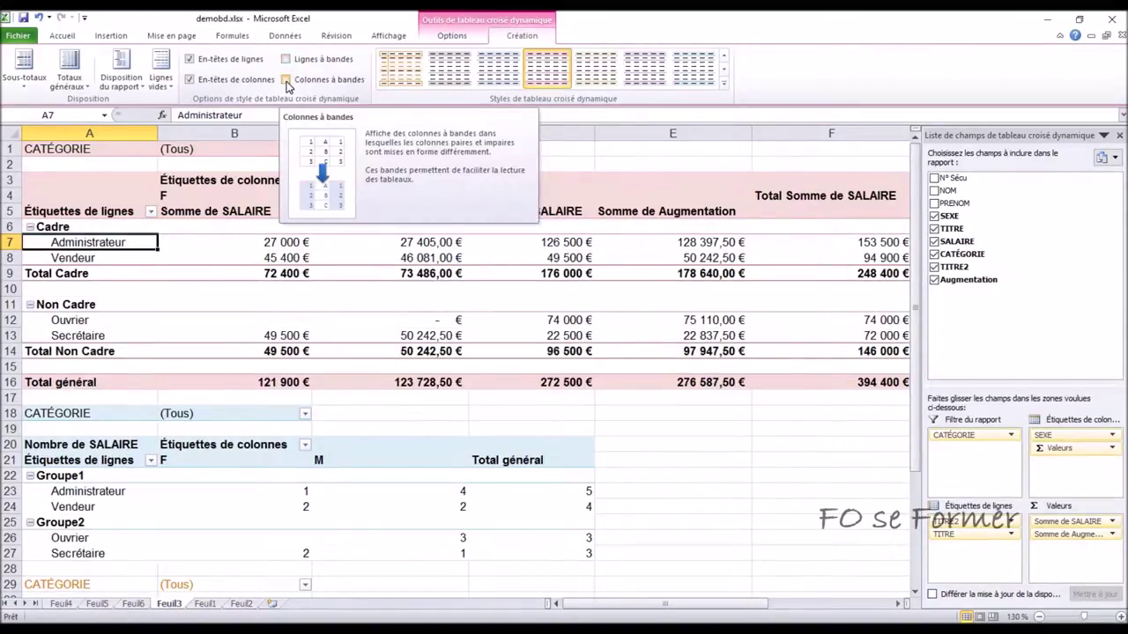
Toggle Colonnes à bandes, ending unchecked, and turn Lignes à bandes back on
left_click(286, 80)
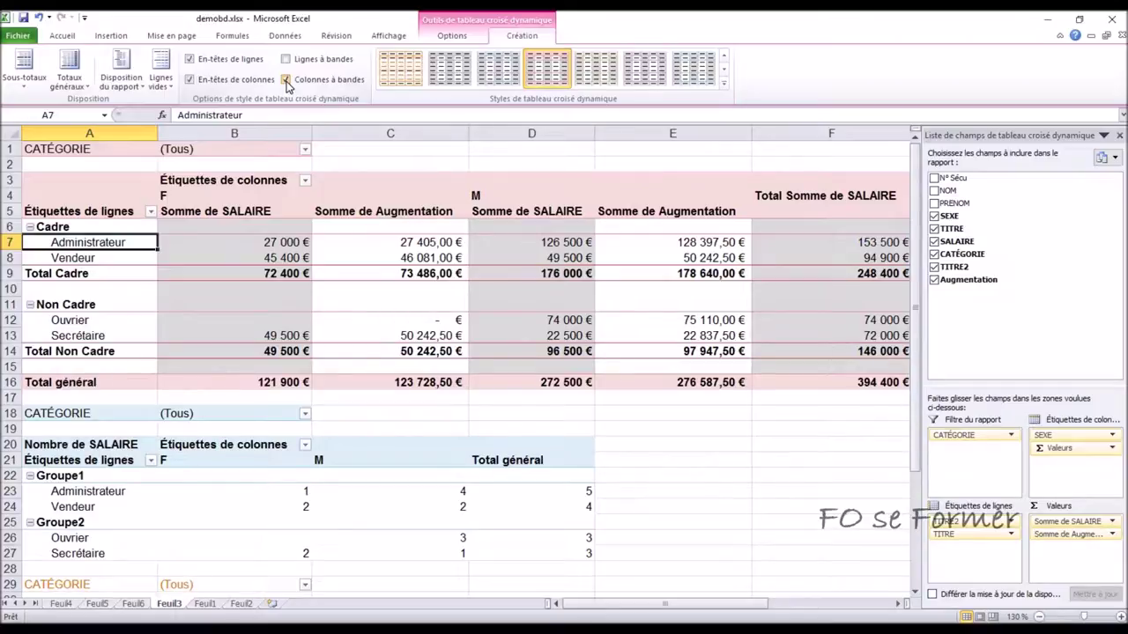
left_click(285, 80)
left_click(285, 80)
left_click(286, 81)
left_click(286, 81)
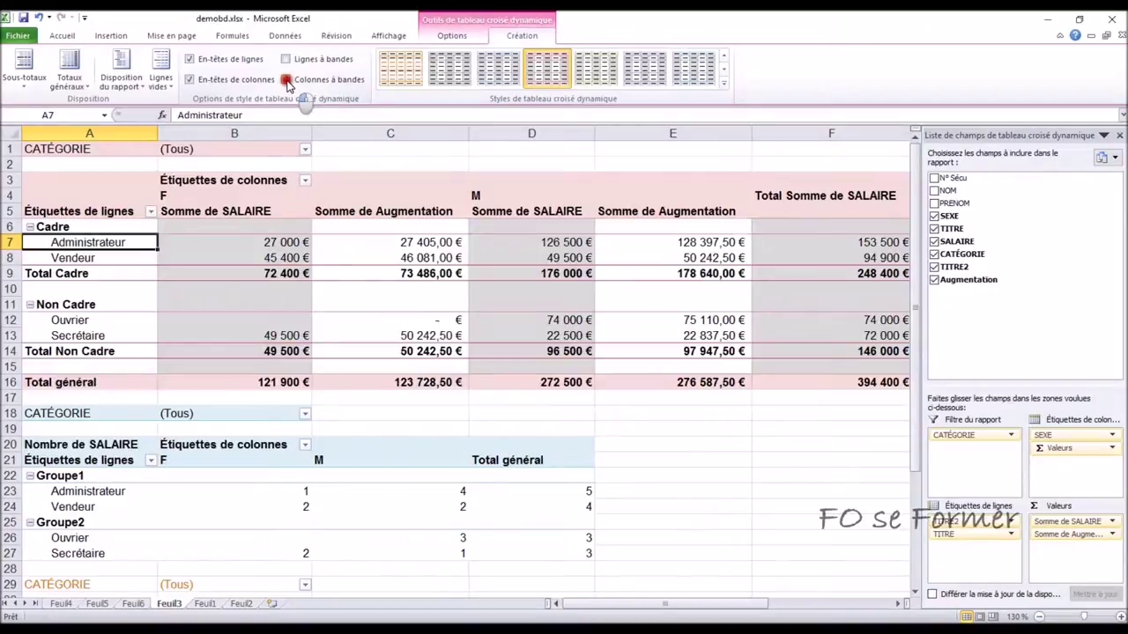
left_click(286, 80)
left_click(285, 59)
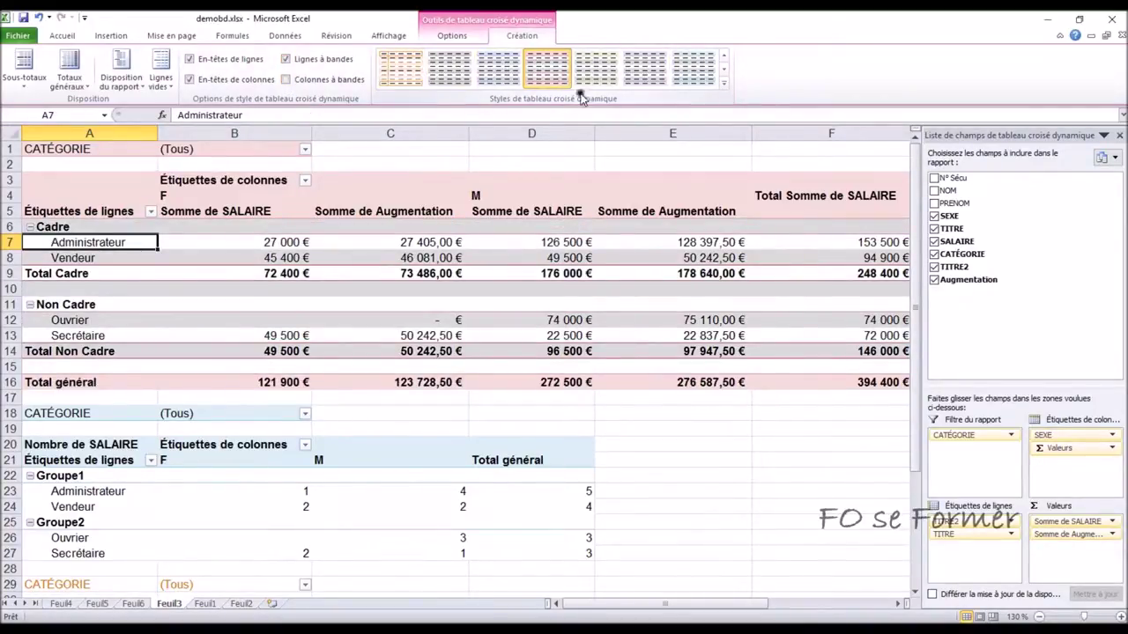
Apply the purple Style de tableau croisé dynamique moyen 26 to the pivot table
left_click(723, 88)
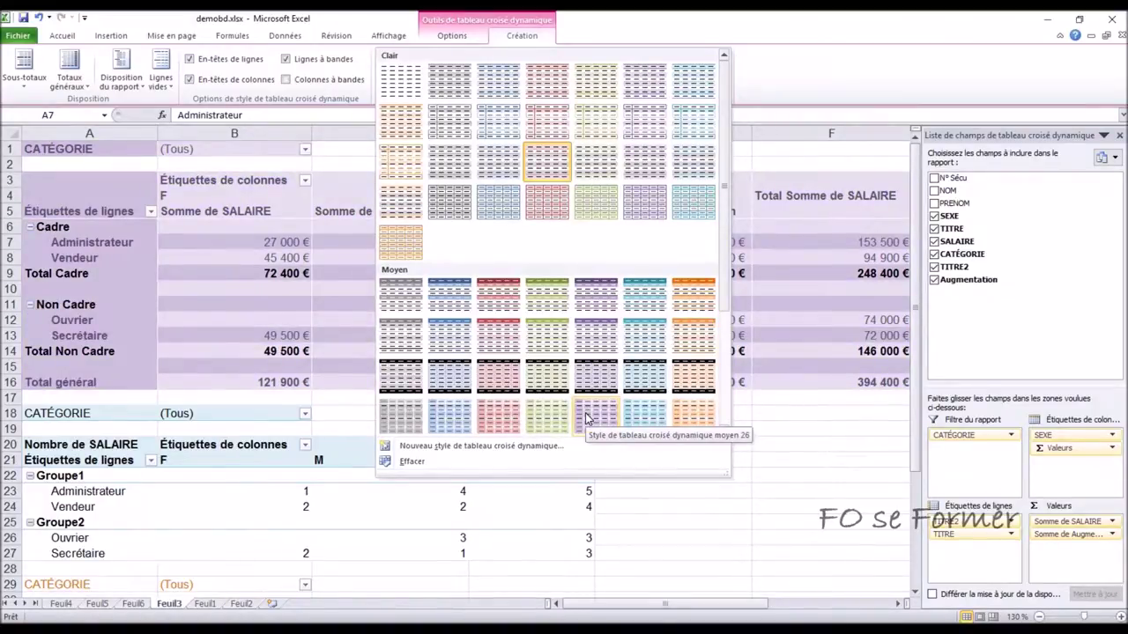
left_click(586, 418)
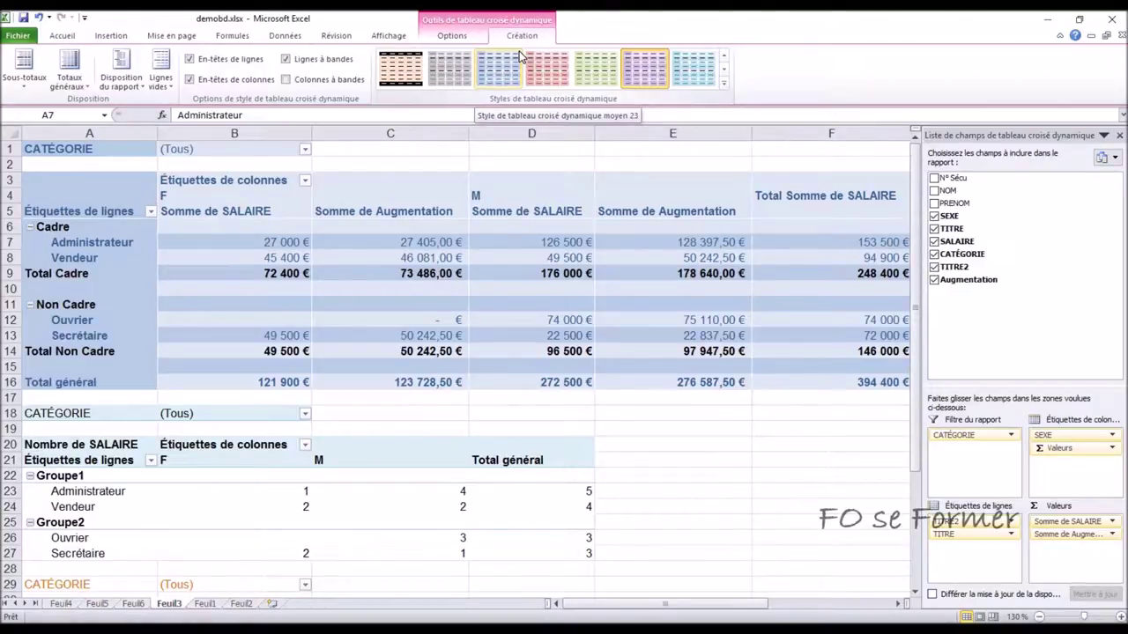
left_click(440, 37)
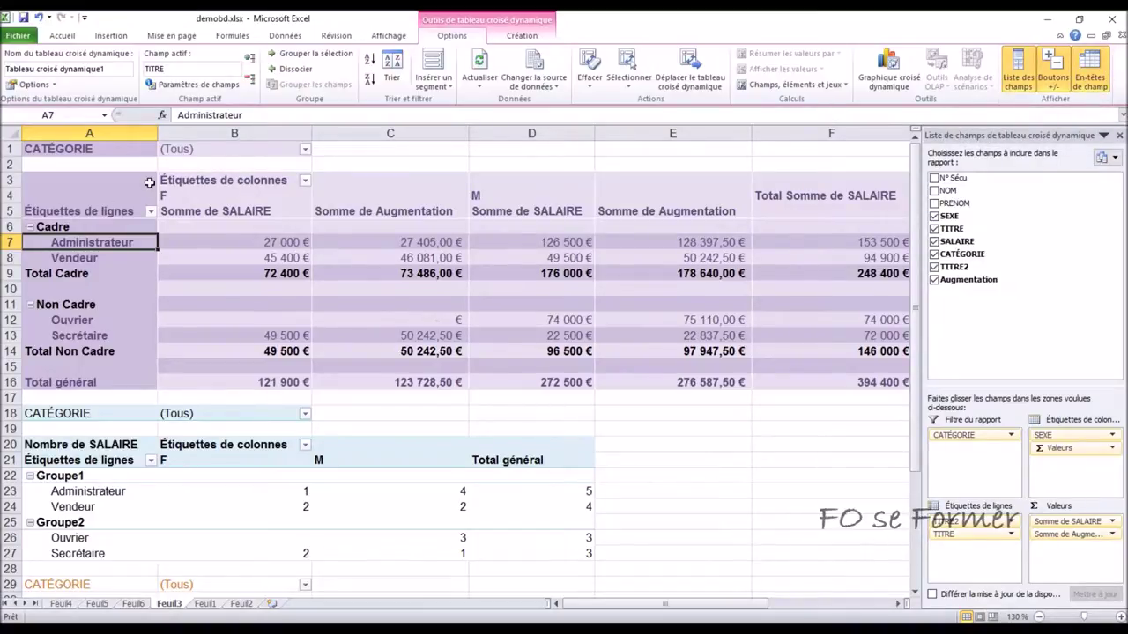
Open the TITRE2 row label filter and dismiss it without changes
left_click(151, 212)
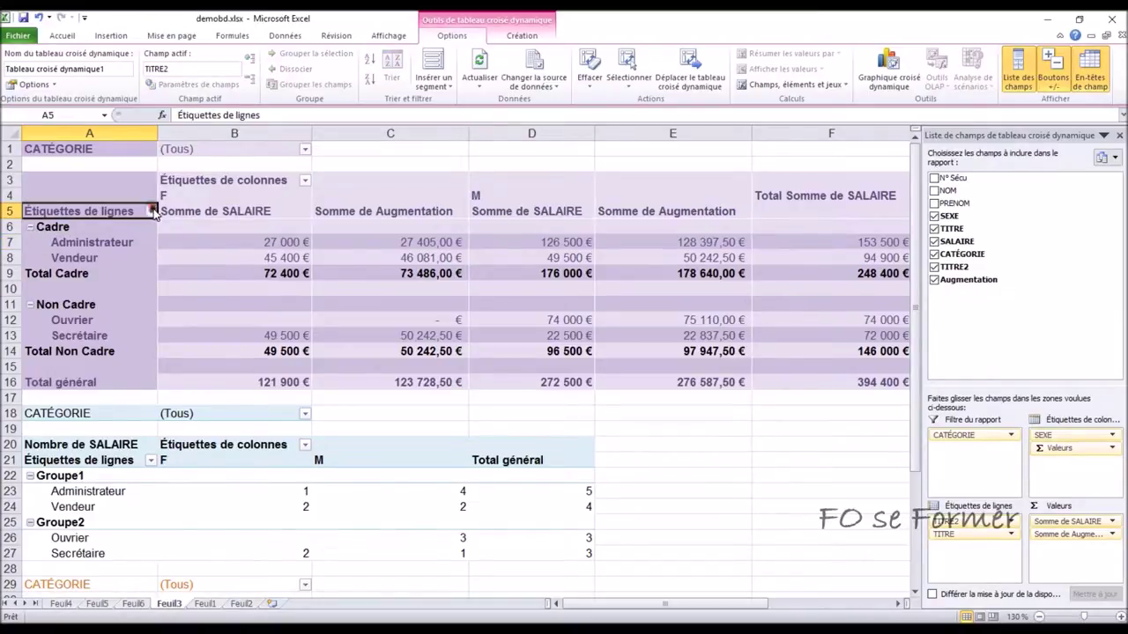
left_click(152, 211)
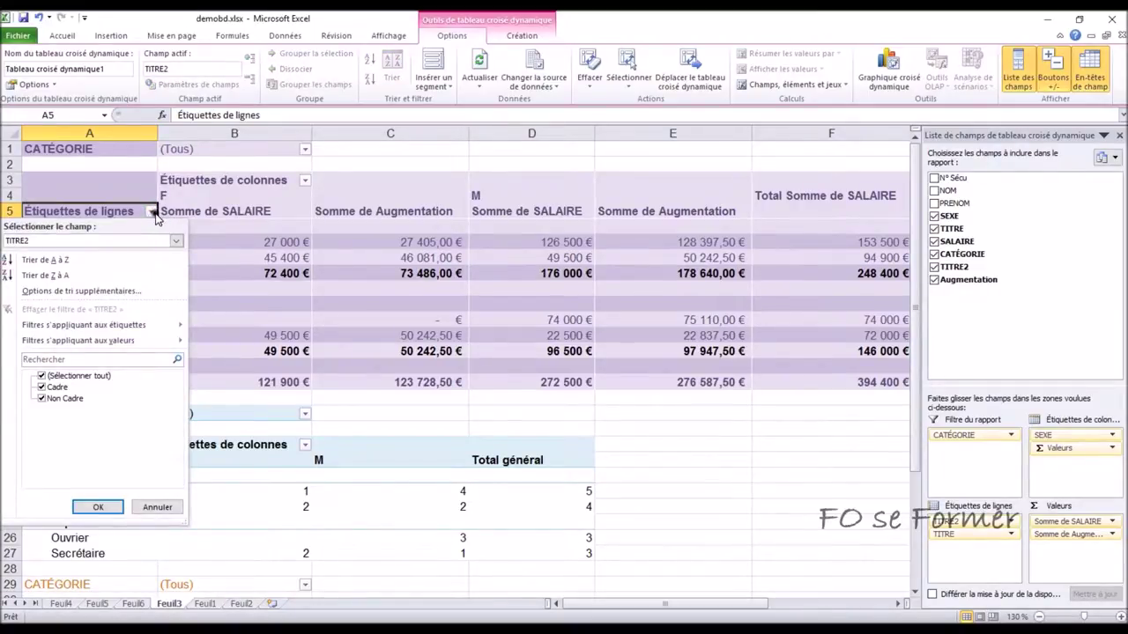
left_click(155, 217)
Toggle En-têtes de champ off and on, leaving headers shown, and collapse Cadre to its 72 400 € total
left_click(222, 235)
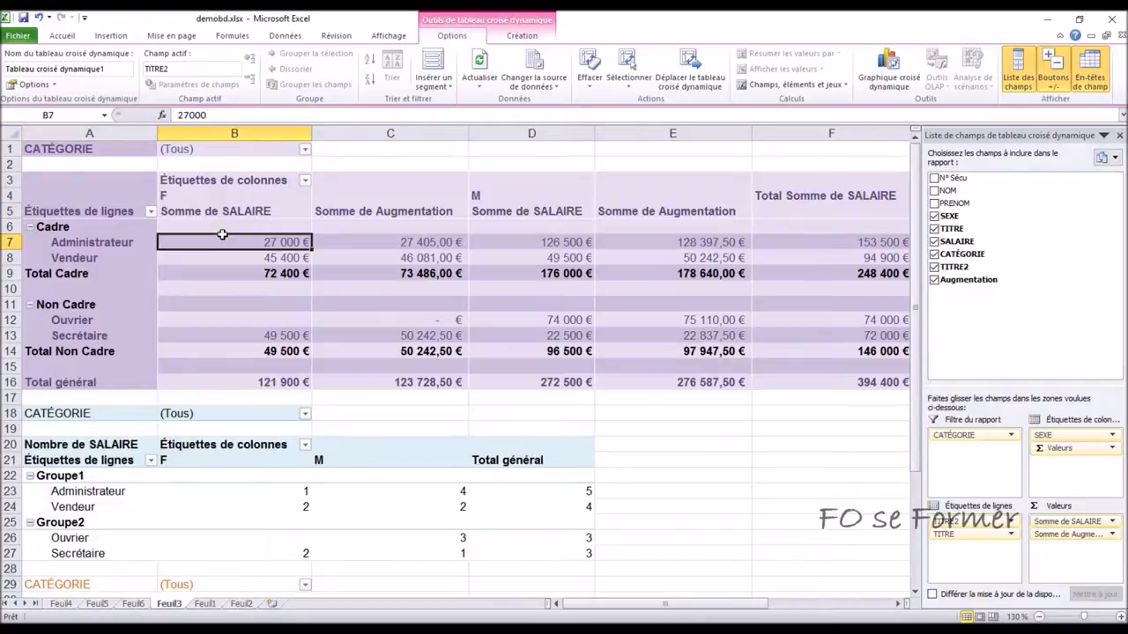
left_click(1099, 71)
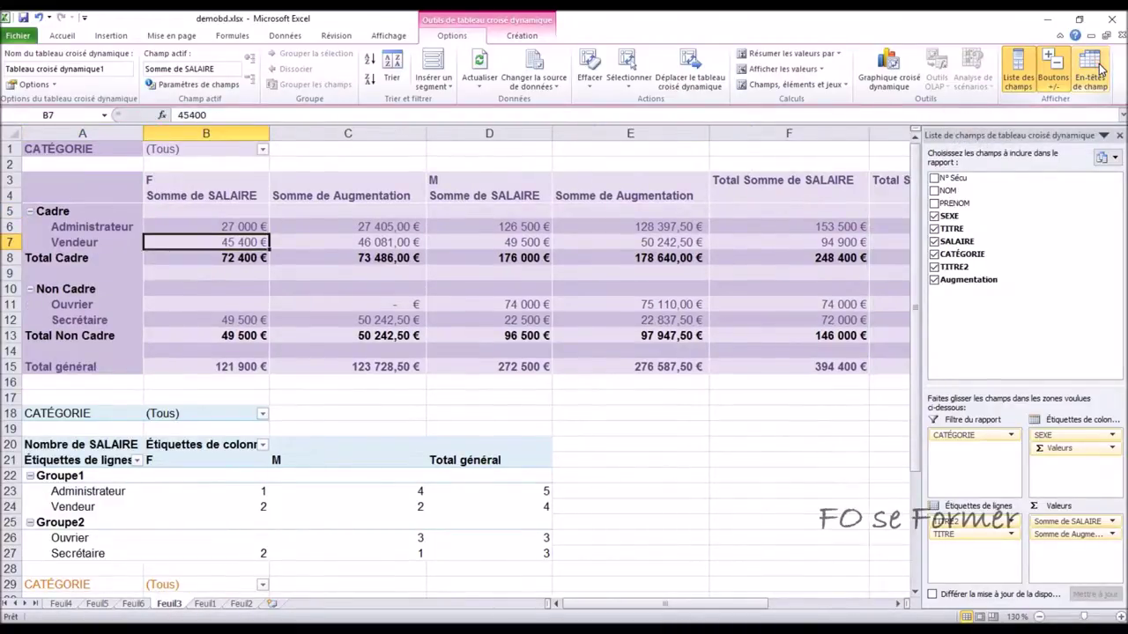
left_click(1099, 71)
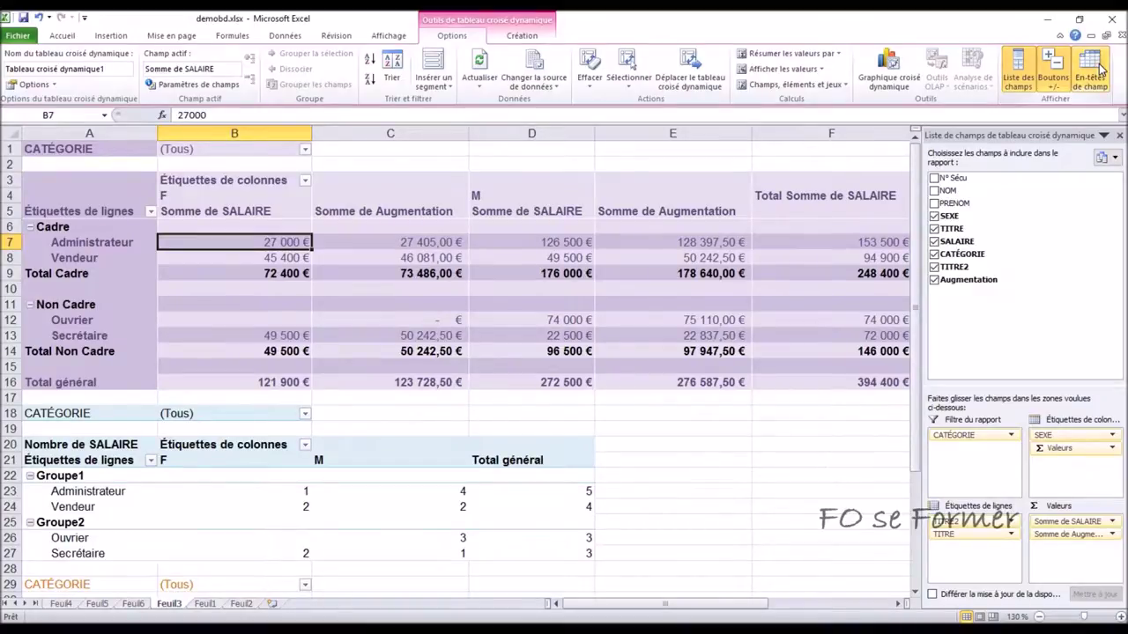
left_click(1099, 71)
left_click(1099, 71)
left_click(1099, 71)
left_click(1099, 71)
left_click(30, 228)
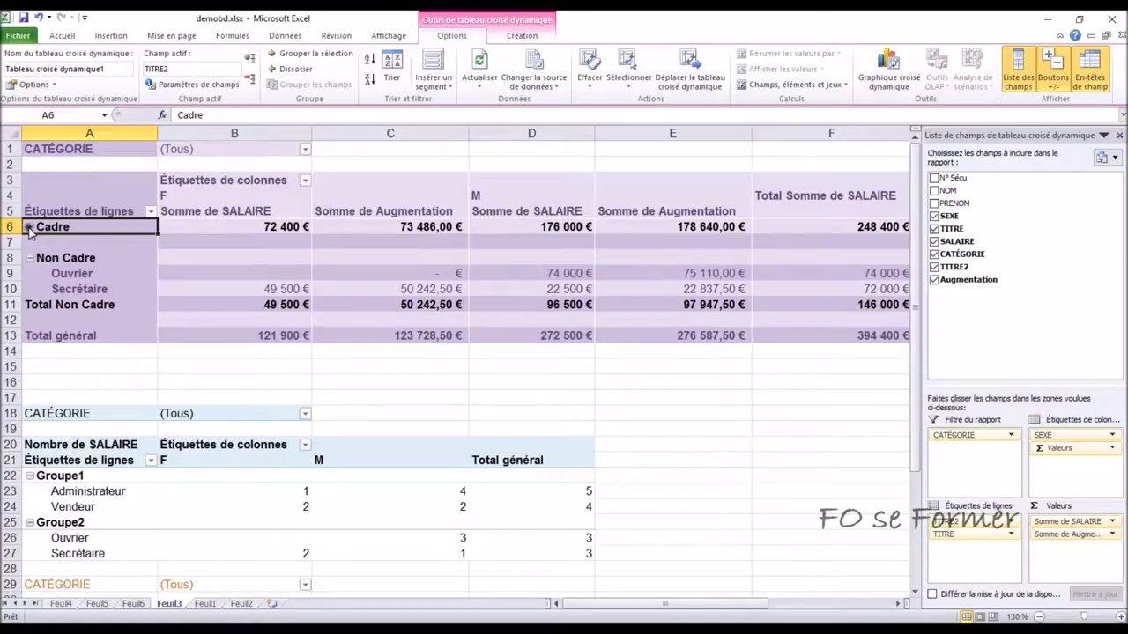
Expand Cadre, hide the +/- buttons, collapse and re-expand Cadre by double-click, then restore the buttons
left_click(29, 228)
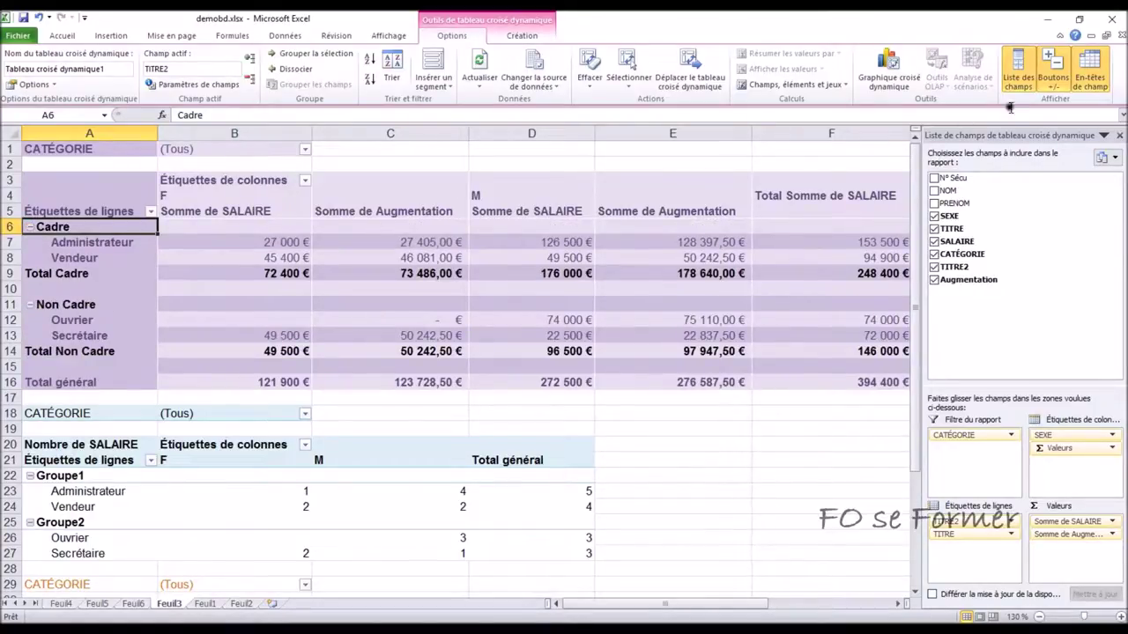
left_click(1056, 81)
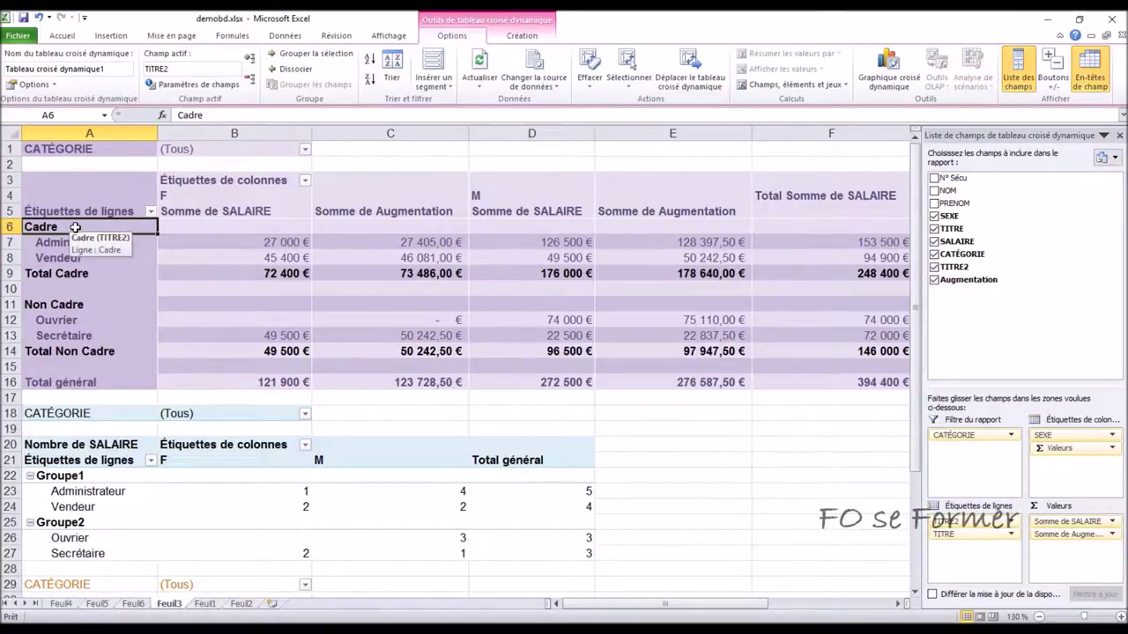
double_click(76, 227)
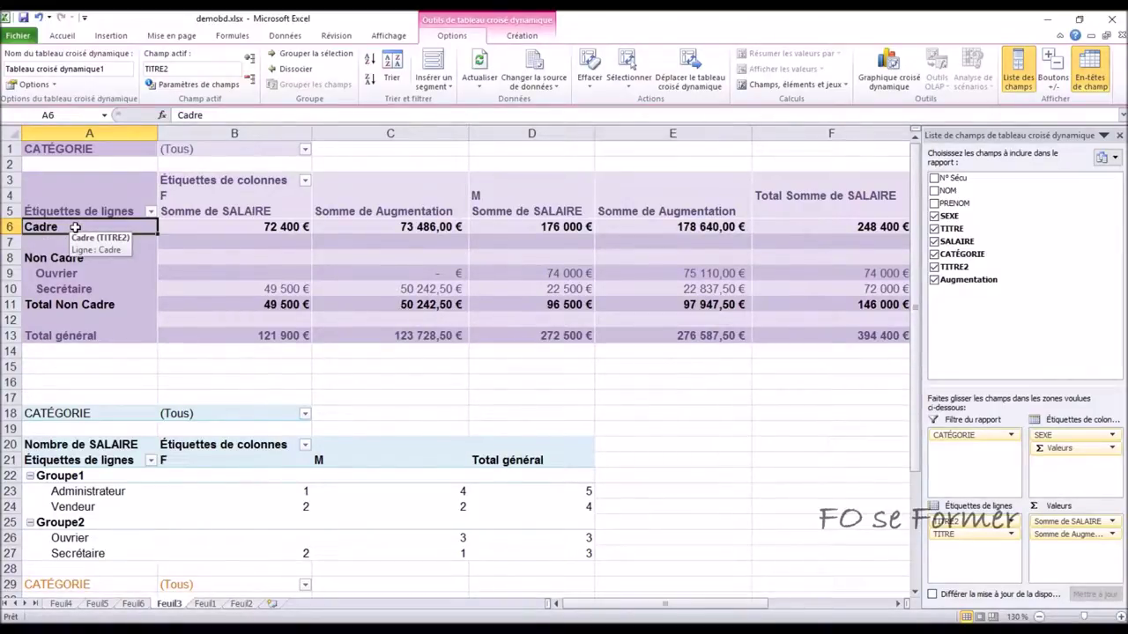
double_click(75, 227)
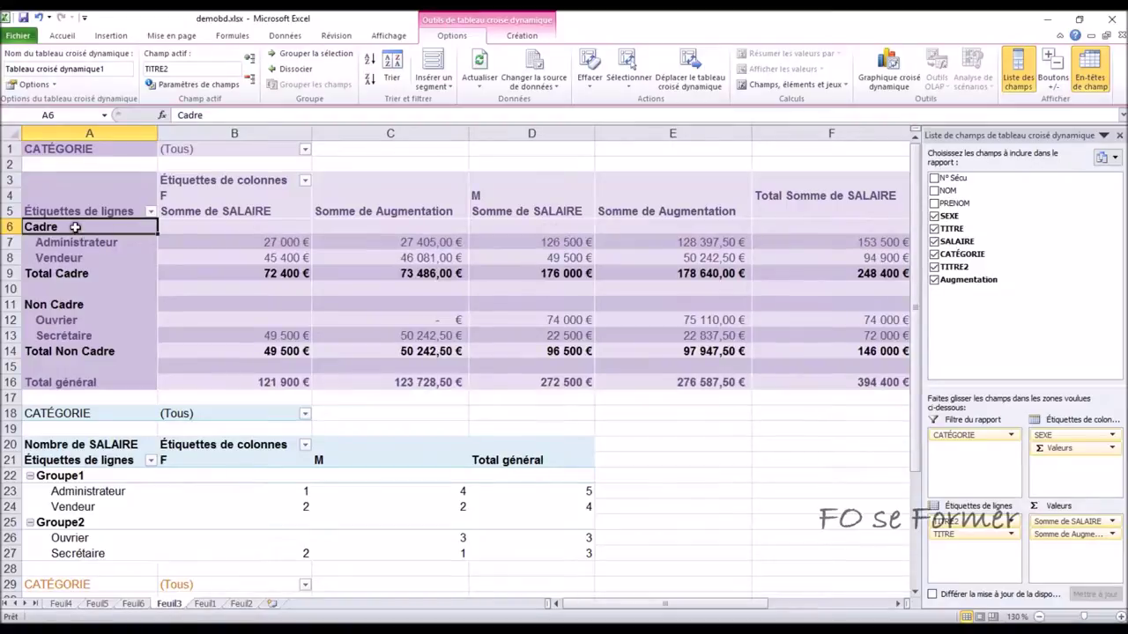
left_click(1053, 75)
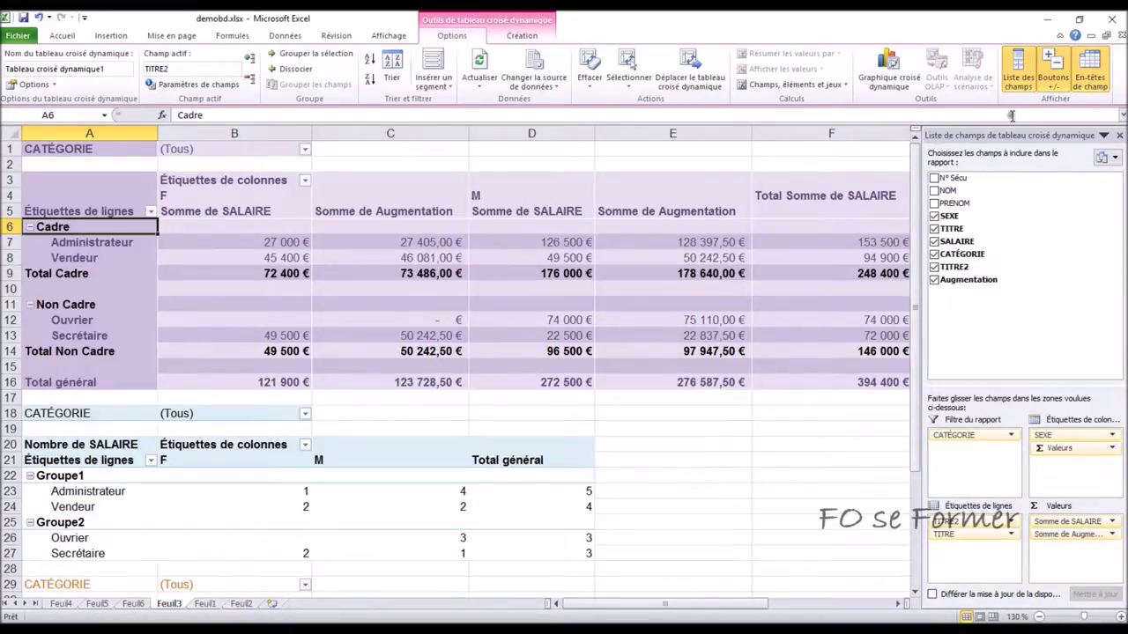
Toggle the field list off and on, leaving it open, and select the 153 500 € total in F7
left_click(1019, 64)
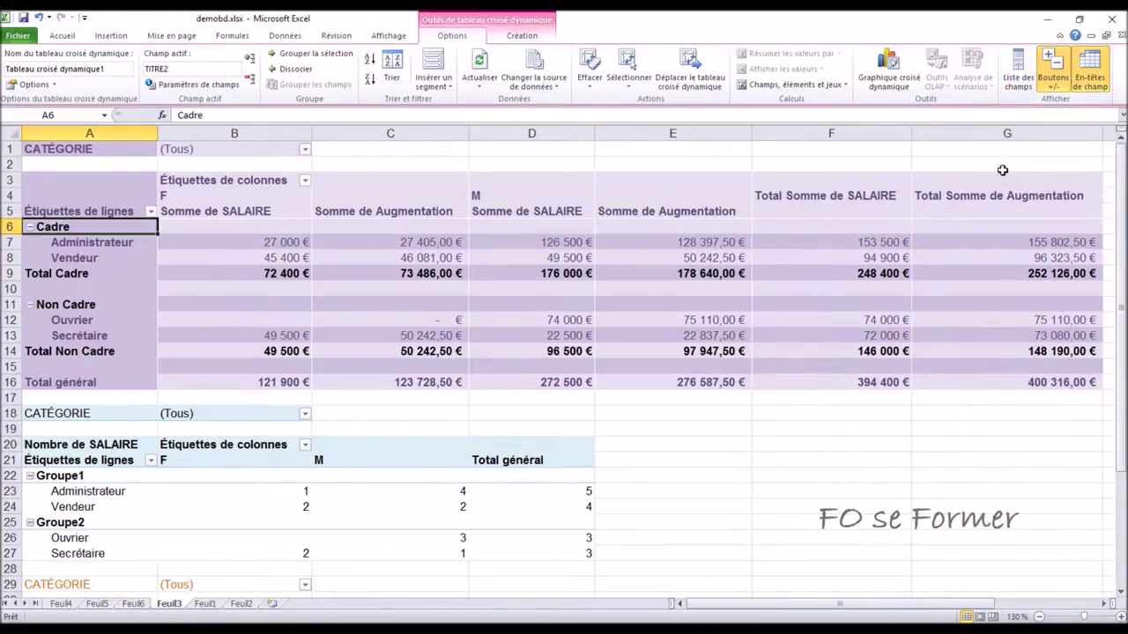
left_click(1019, 60)
left_click(1019, 60)
left_click(1019, 62)
left_click(1018, 66)
left_click(1013, 75)
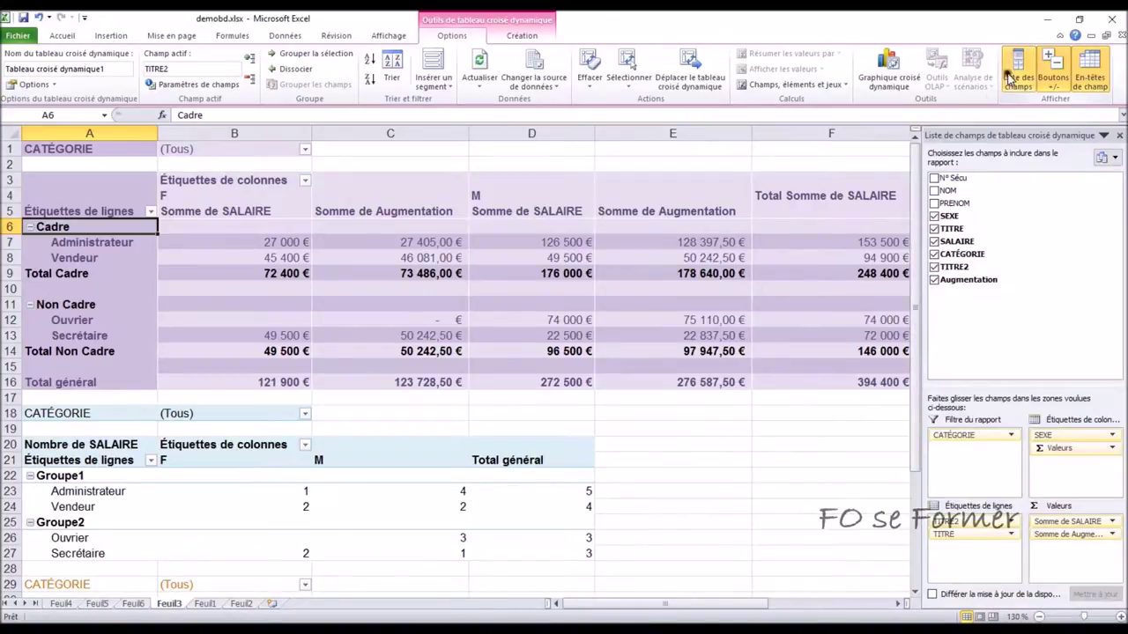
left_click(797, 242)
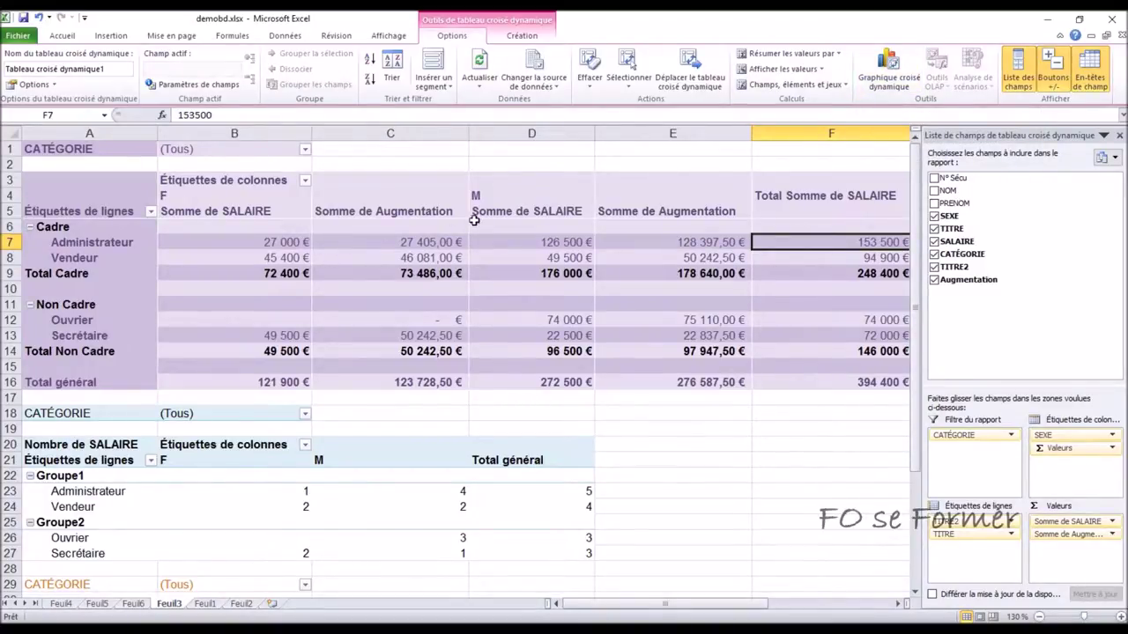
Select salary cell D7 and try summarising SALAIRE as Moyenne, then Max
left_click(569, 241)
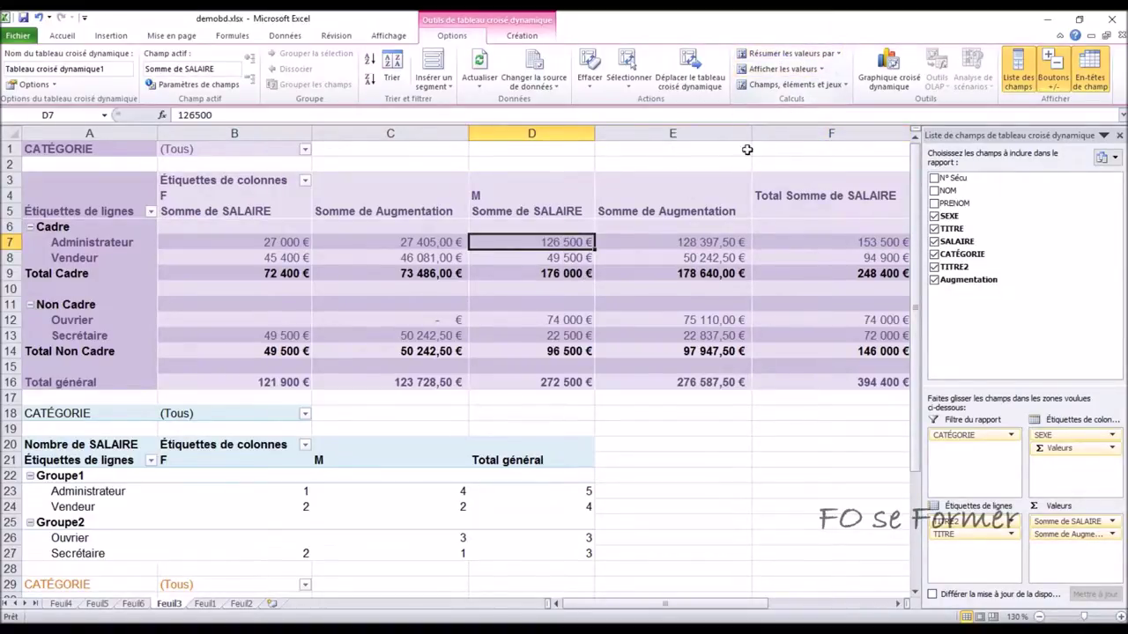
left_click(685, 236)
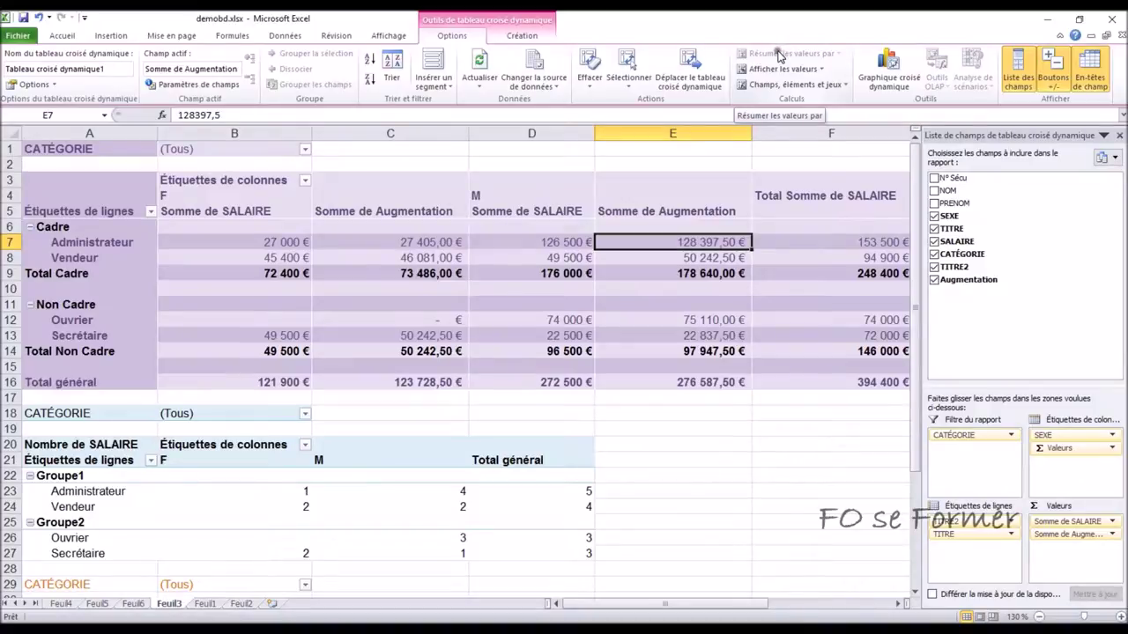
left_click(571, 236)
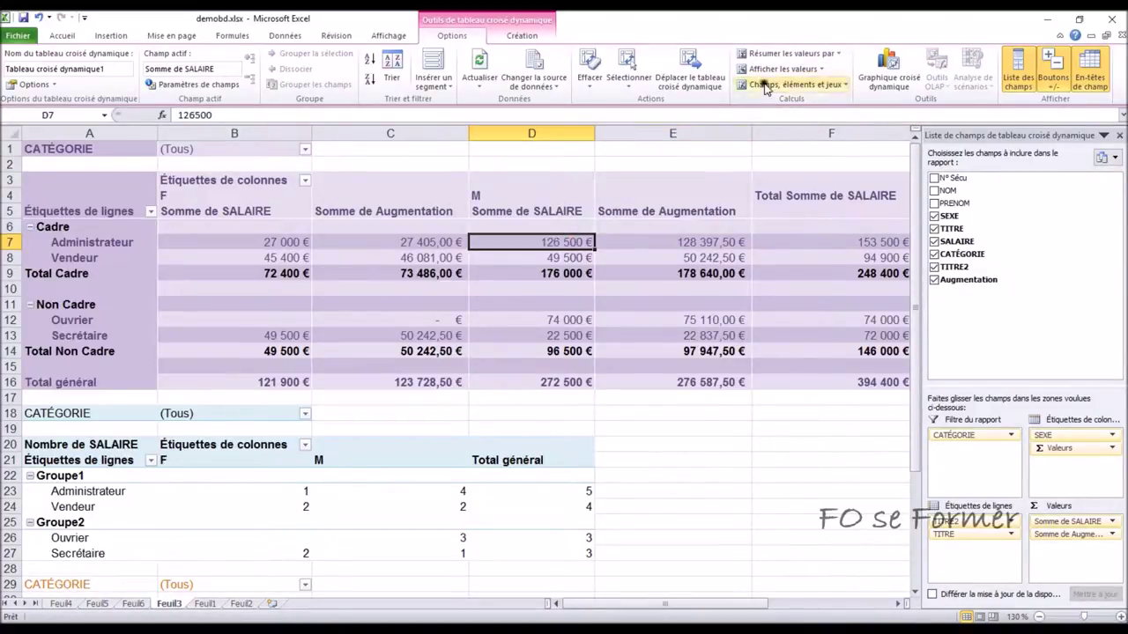
left_click(839, 53)
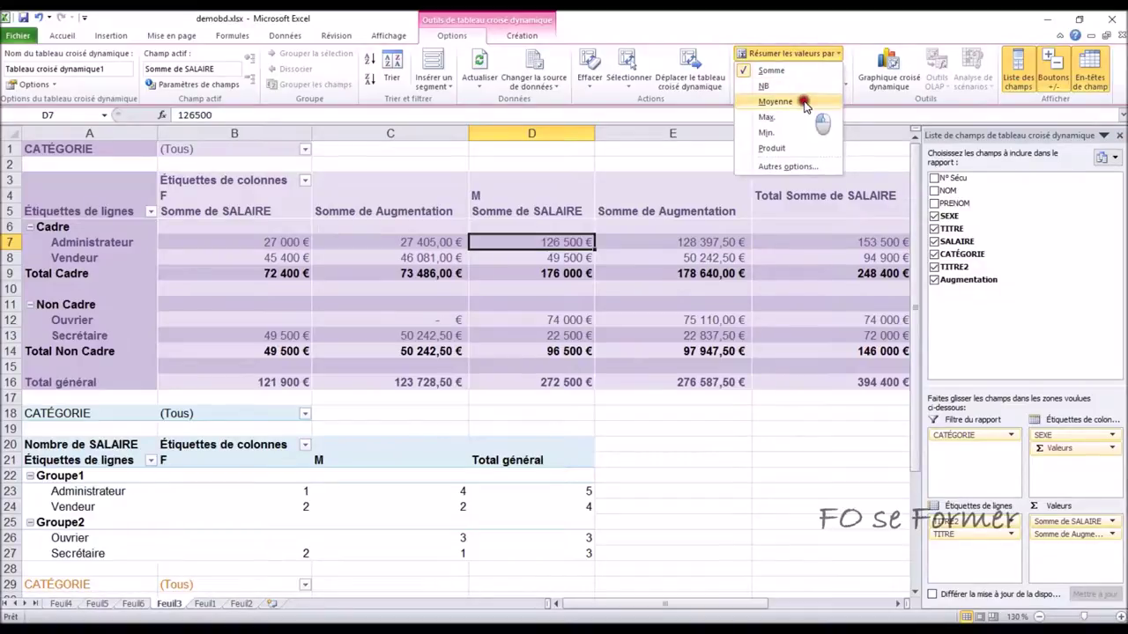
left_click(801, 101)
left_click(839, 54)
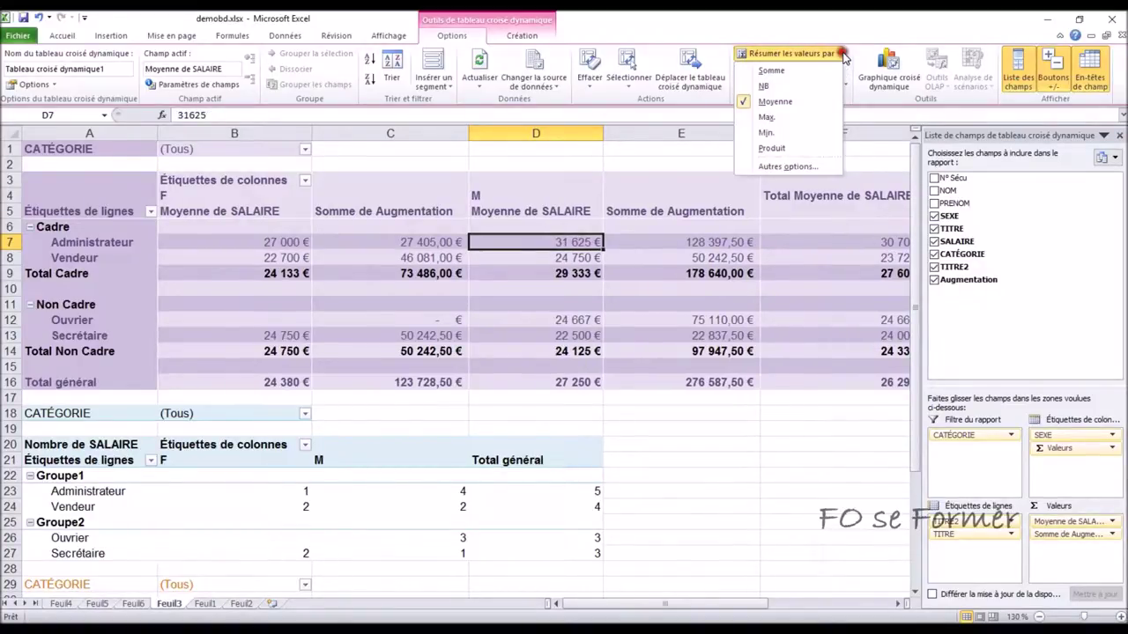
left_click(804, 116)
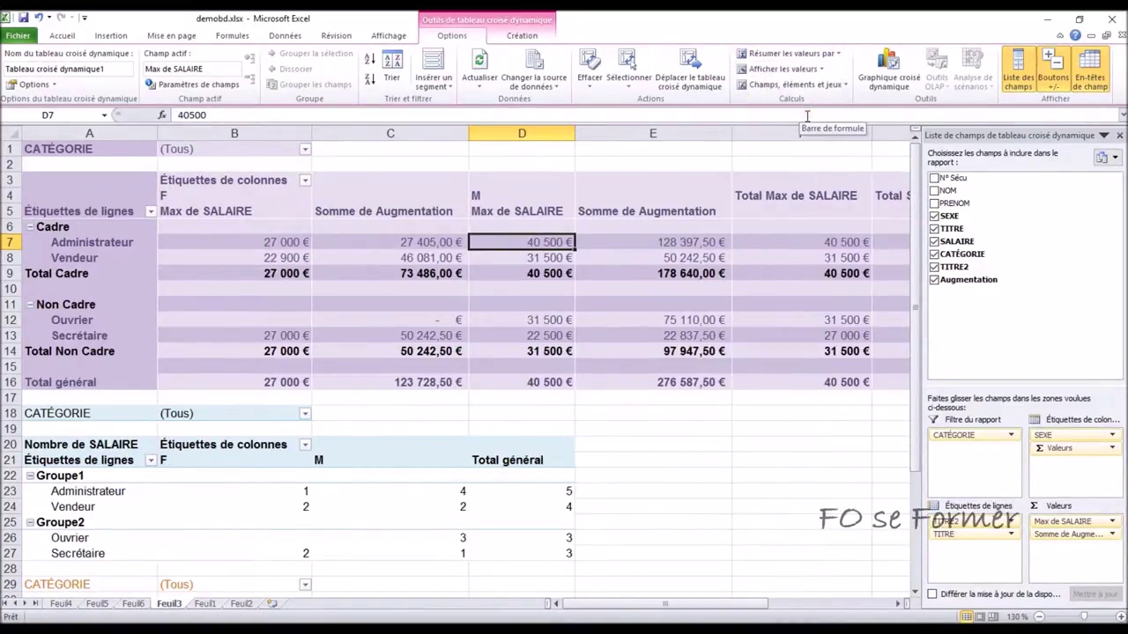
Try Min, return SALAIRE to Somme, and list the Afficher les valeurs options
left_click(790, 52)
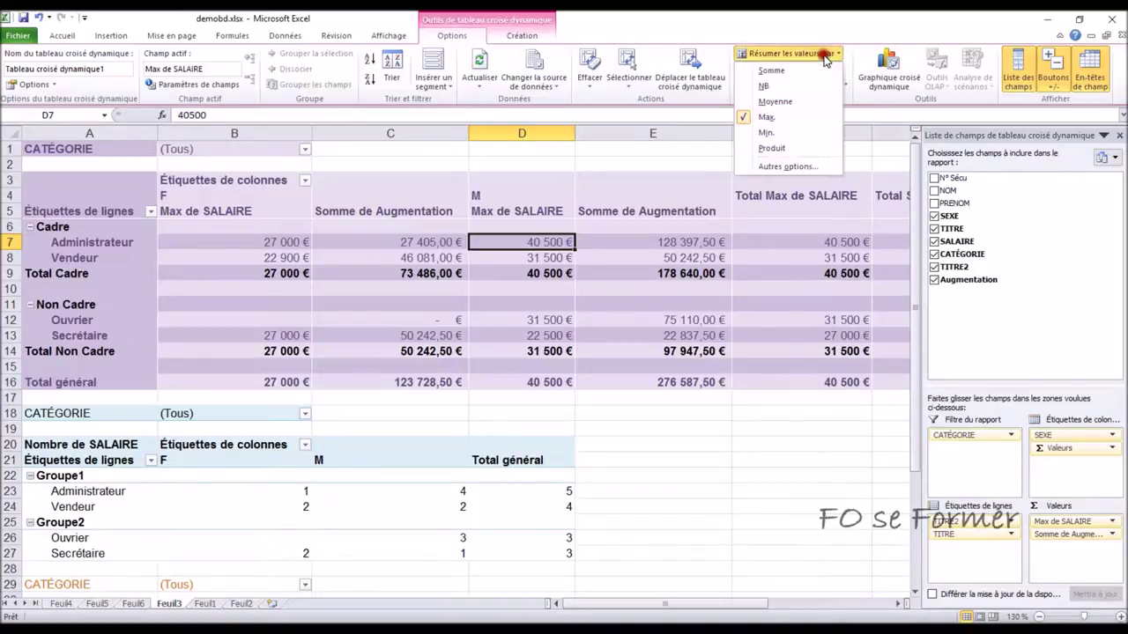
left_click(797, 132)
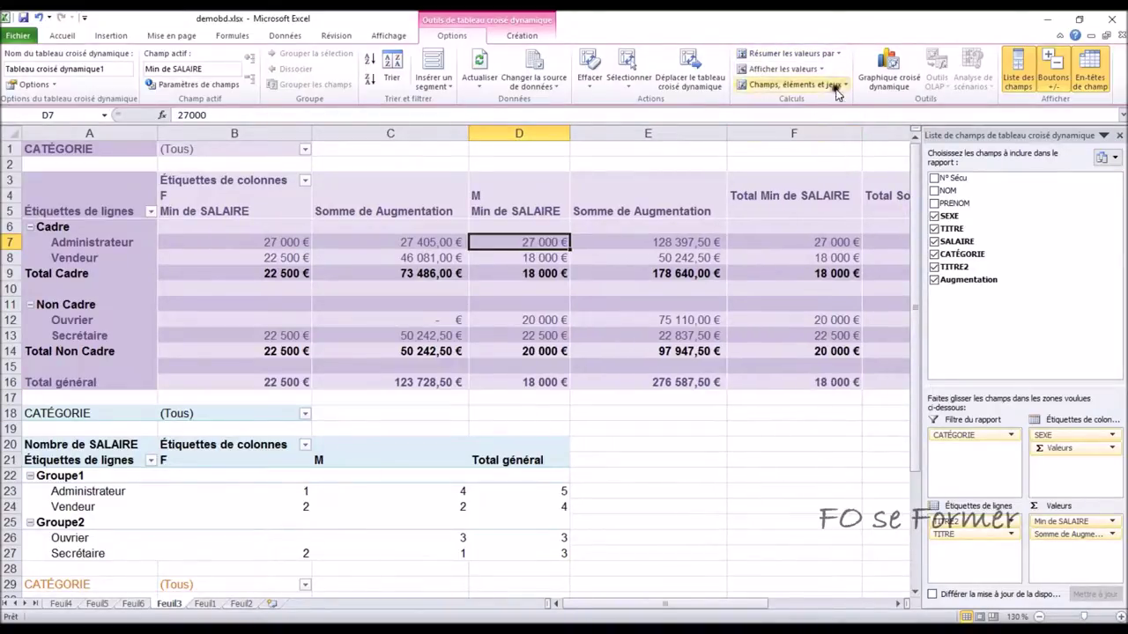
left_click(837, 53)
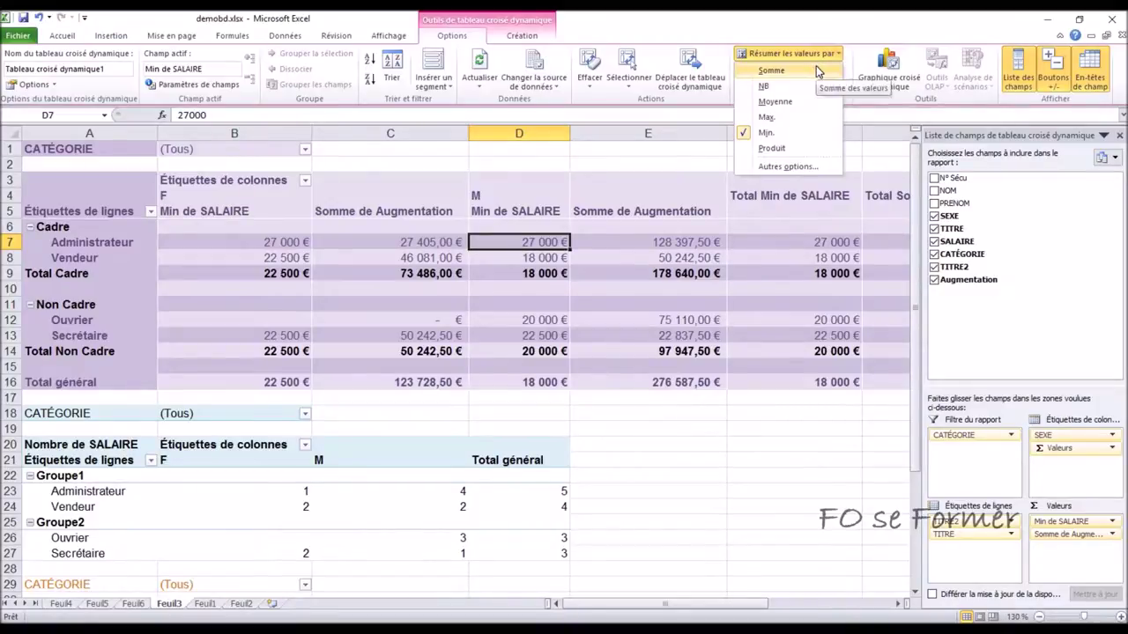
left_click(816, 70)
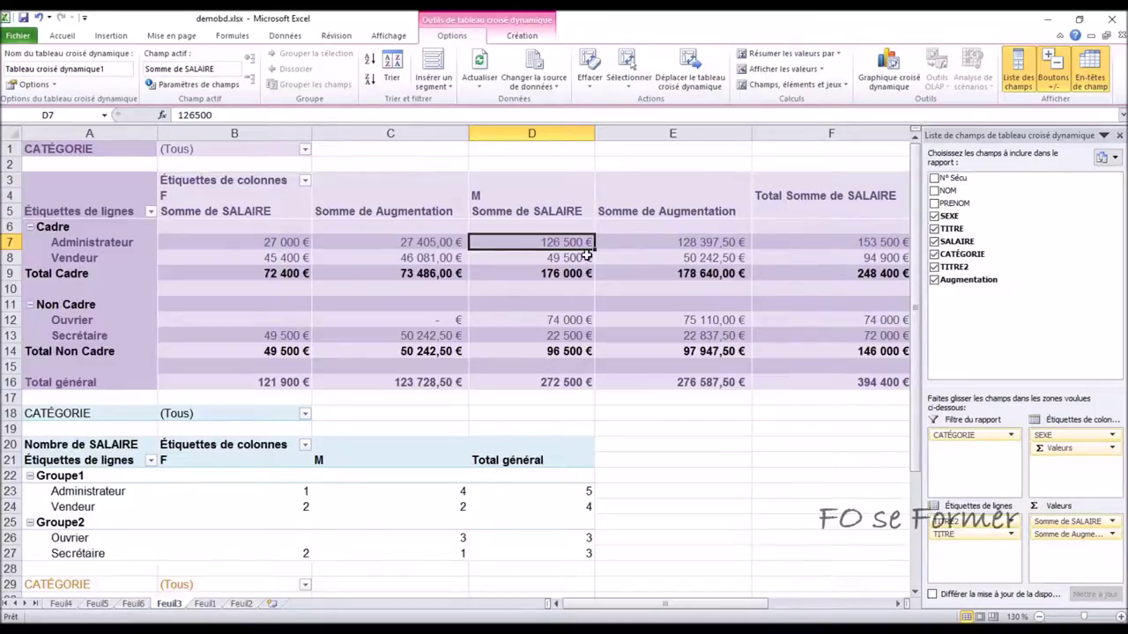
left_click(818, 69)
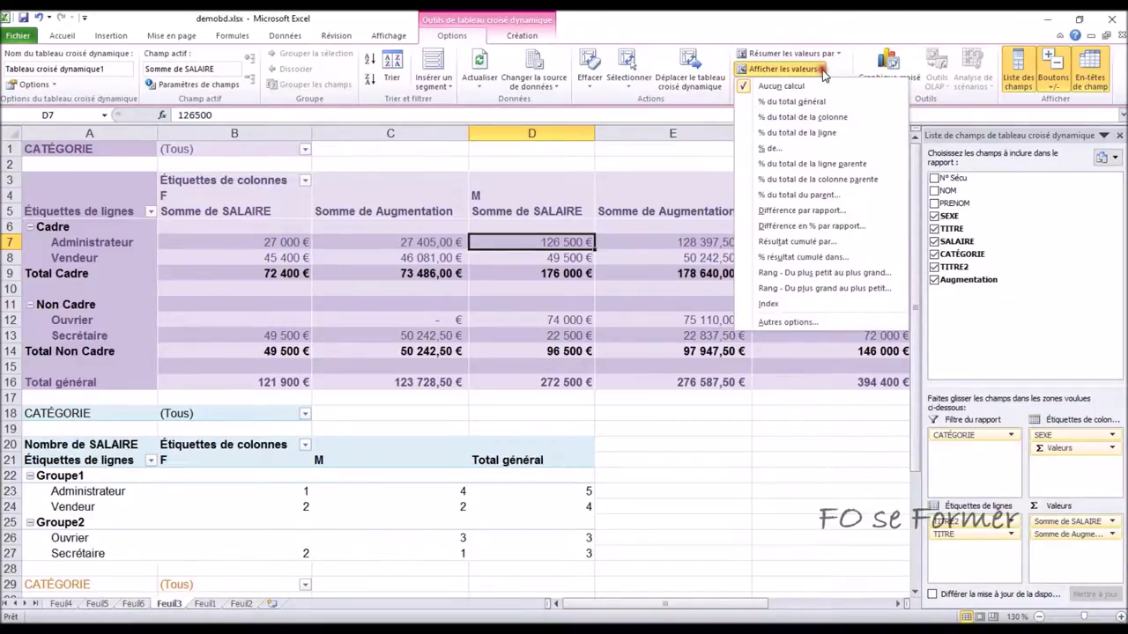
mouse_move(791, 102)
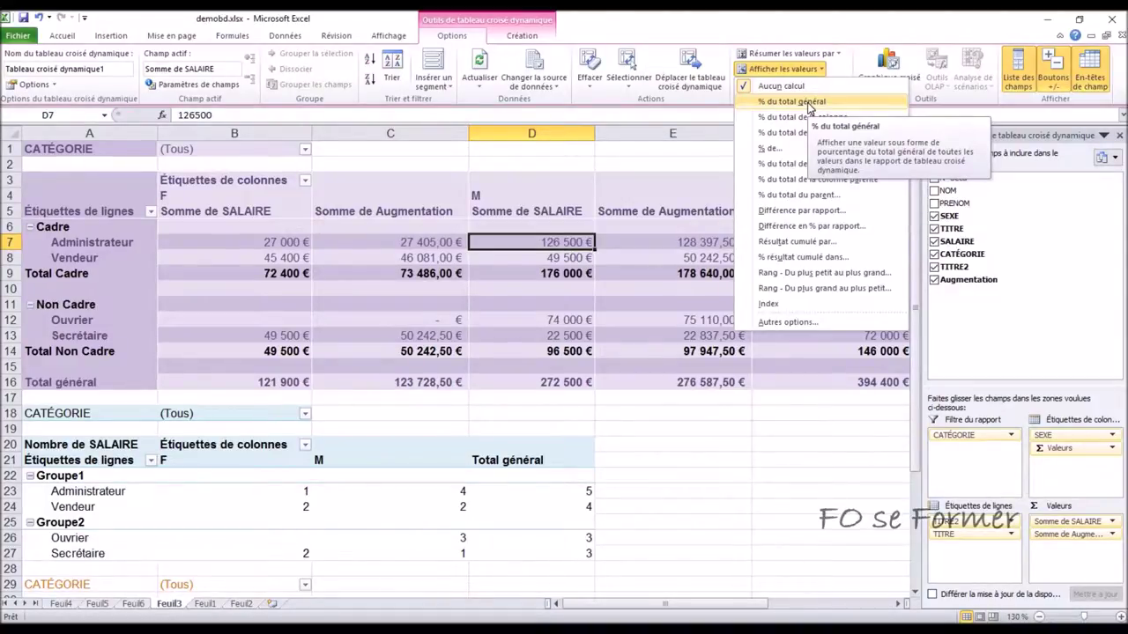
Try showing salaries as % of grand, column and row totals, then return to Aucun calcul
left_click(837, 449)
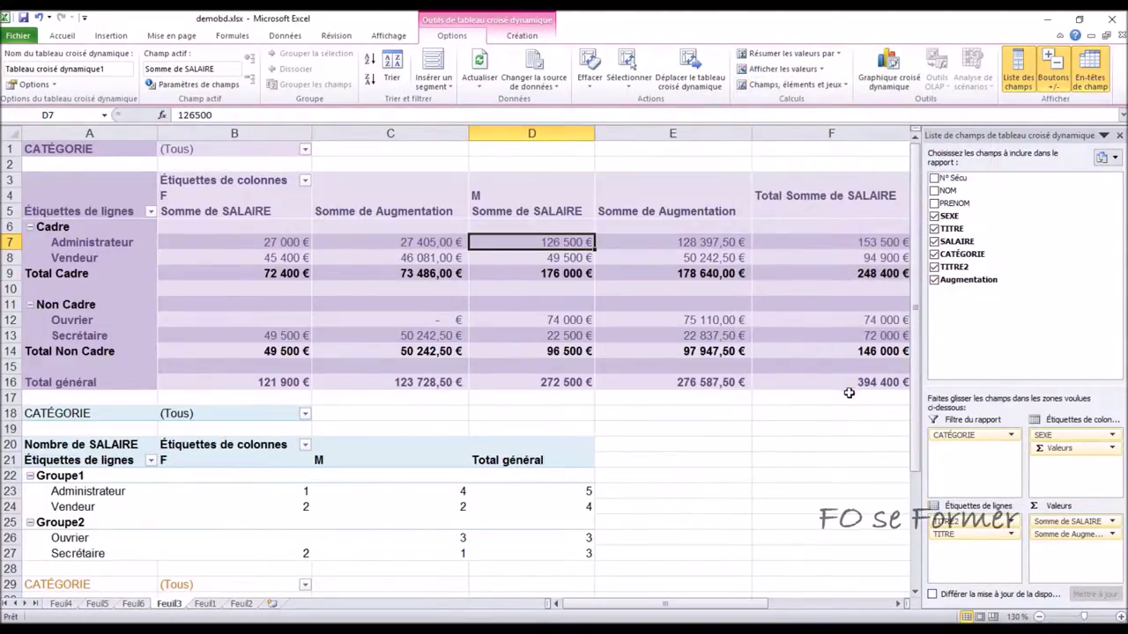
left_click(818, 69)
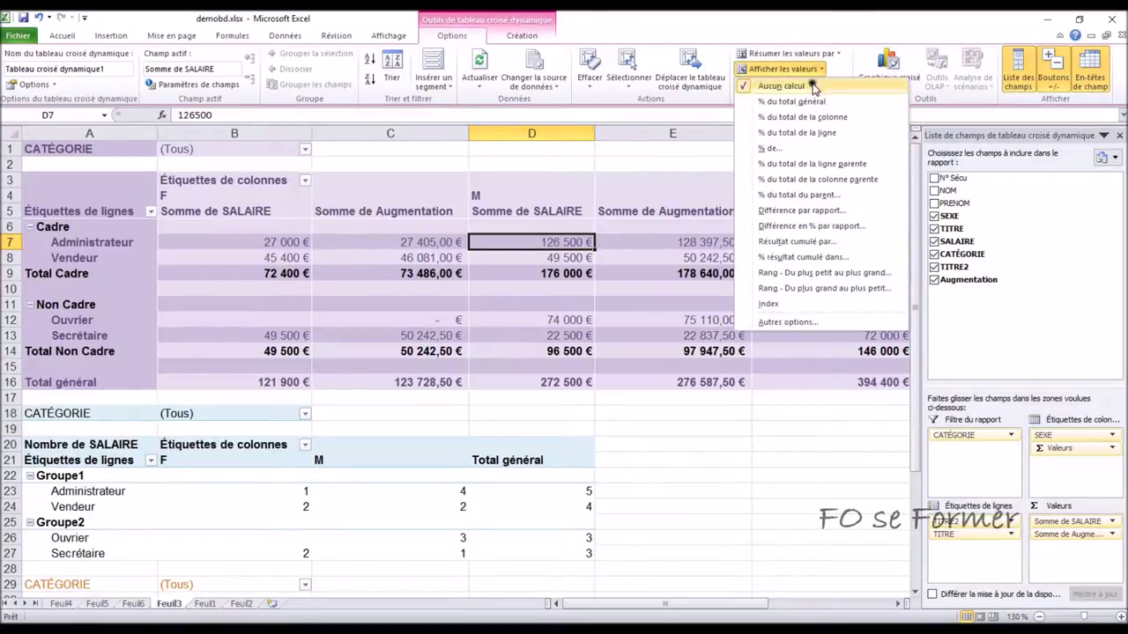
left_click(805, 100)
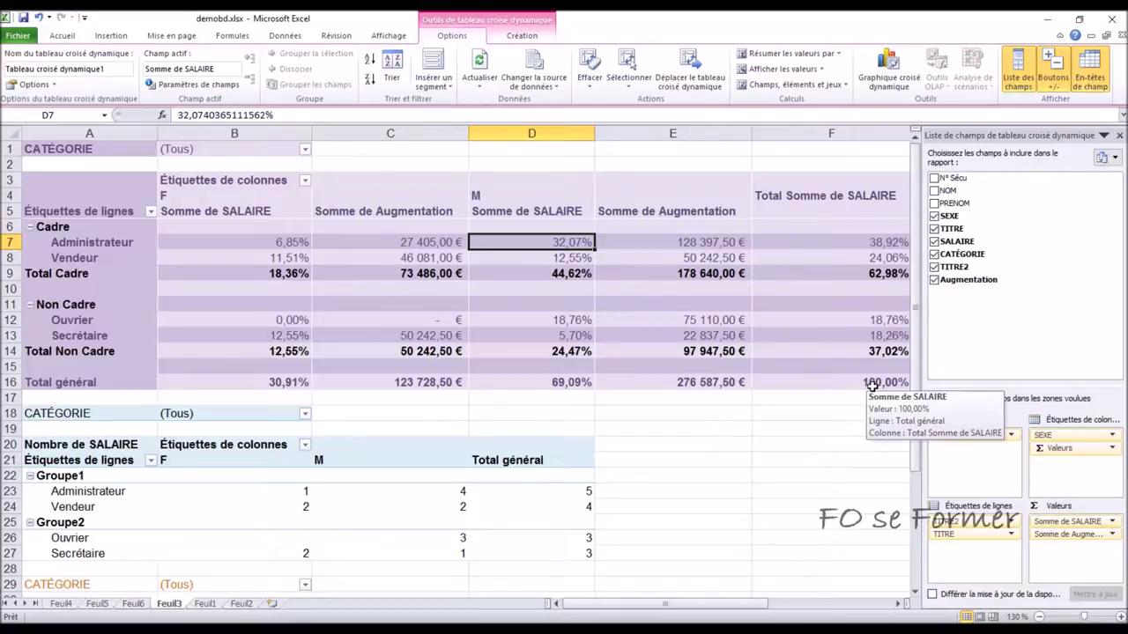
left_click(820, 70)
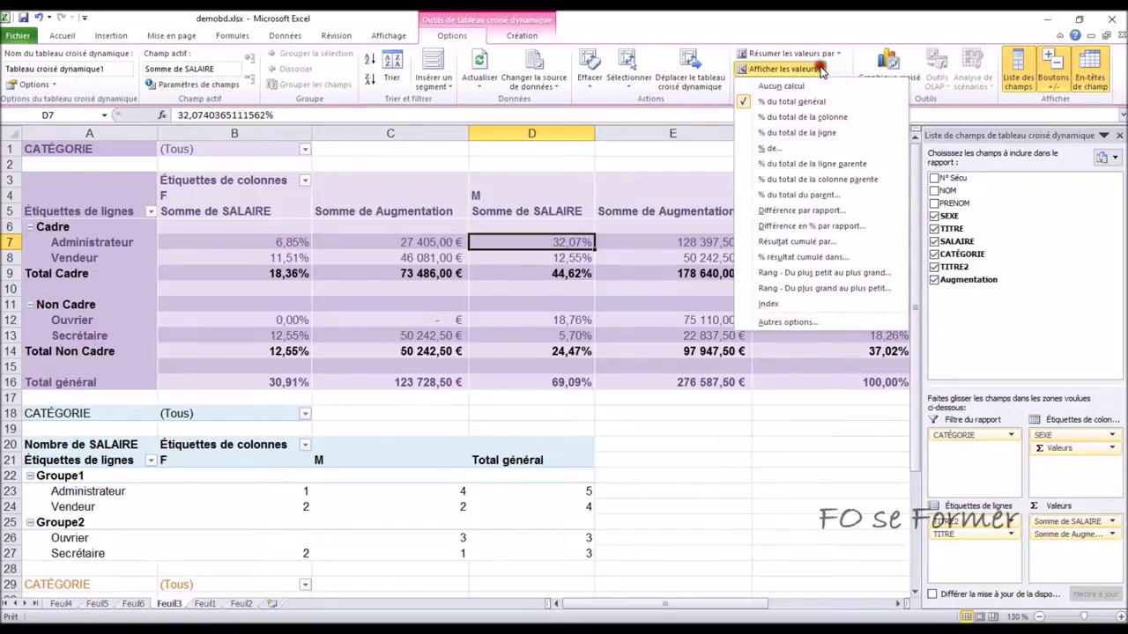
left_click(803, 119)
left_click(820, 74)
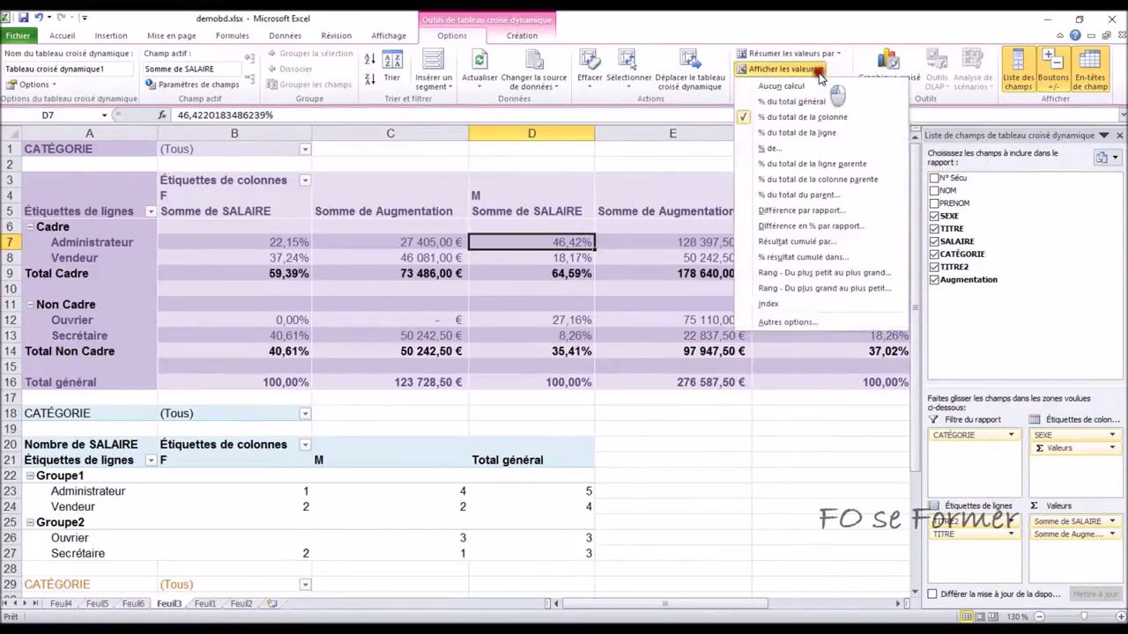
left_click(812, 130)
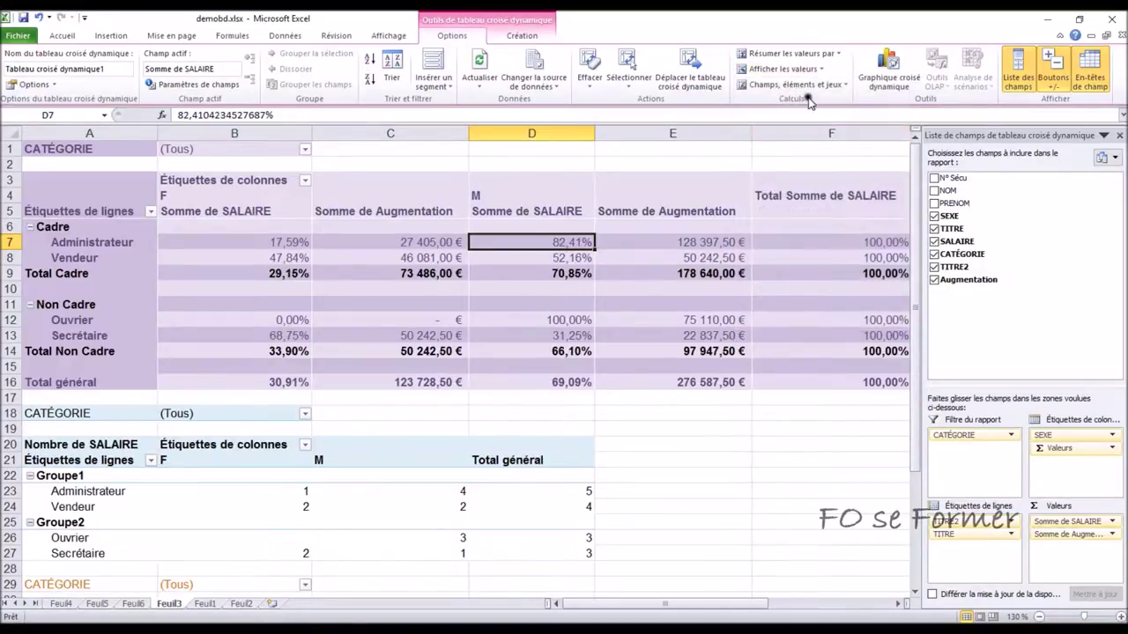
left_click(810, 71)
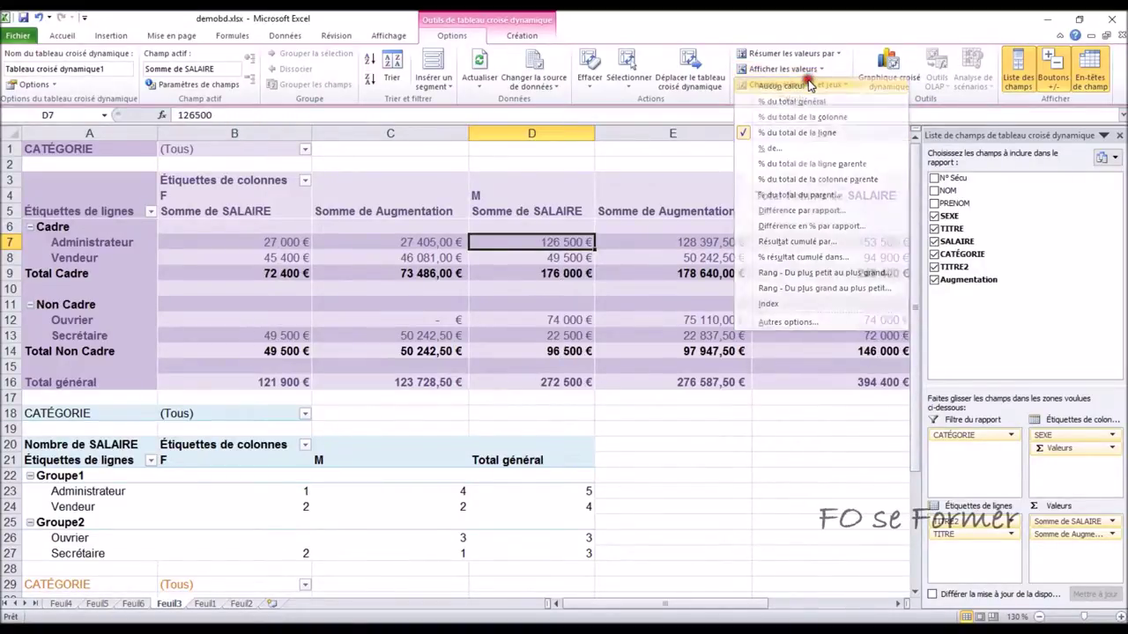
left_click(809, 85)
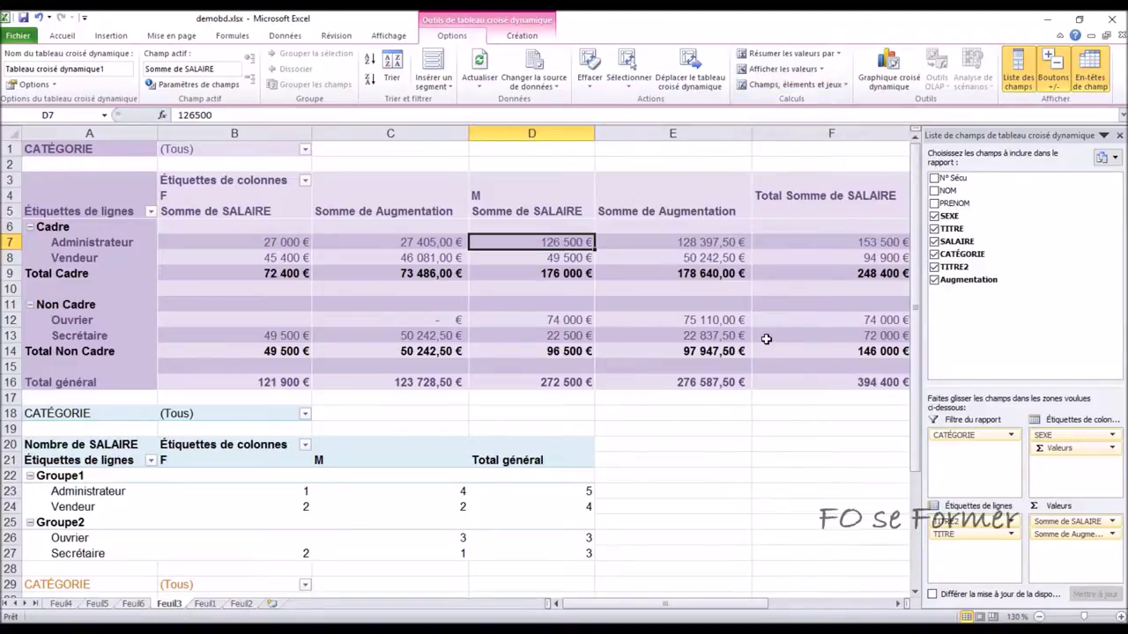
left_click(1112, 522)
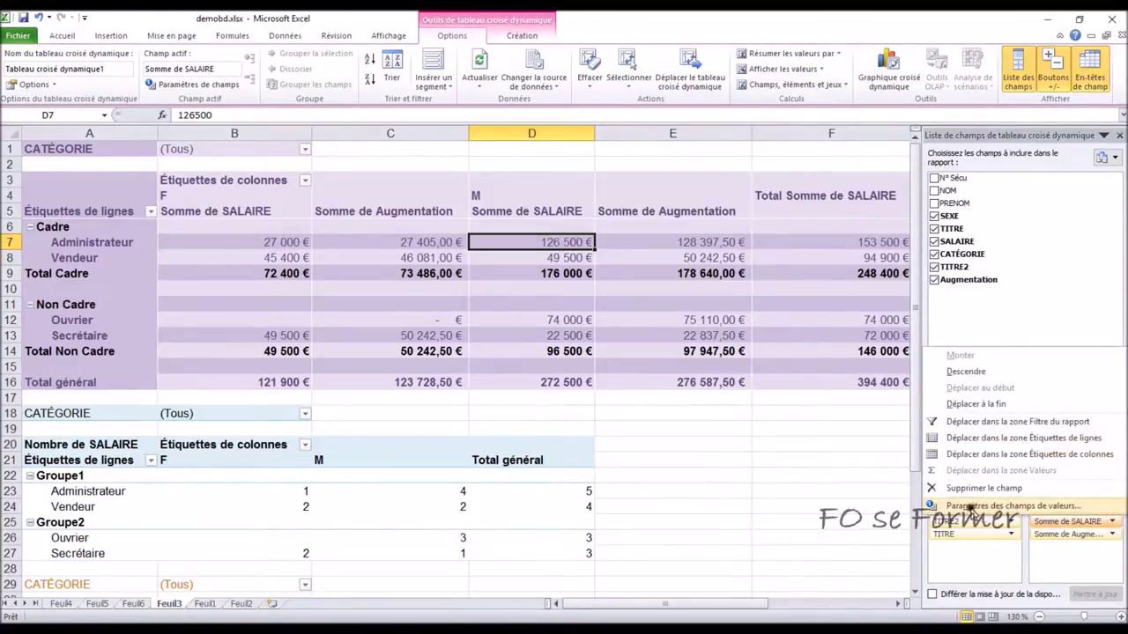
left_click(1036, 507)
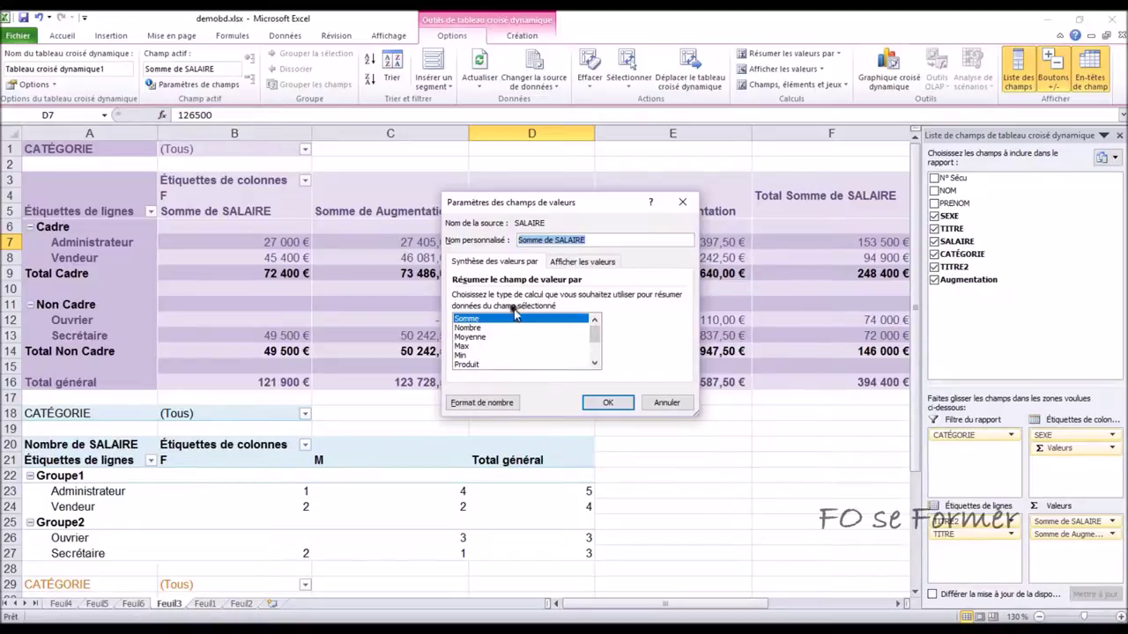
left_click(569, 262)
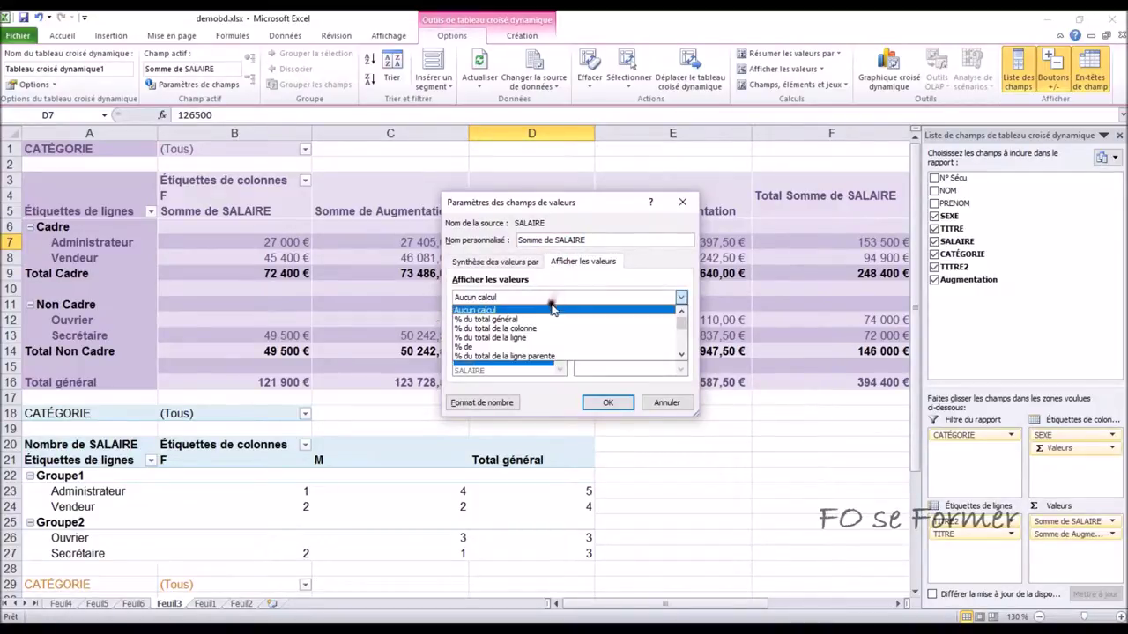
left_click(547, 319)
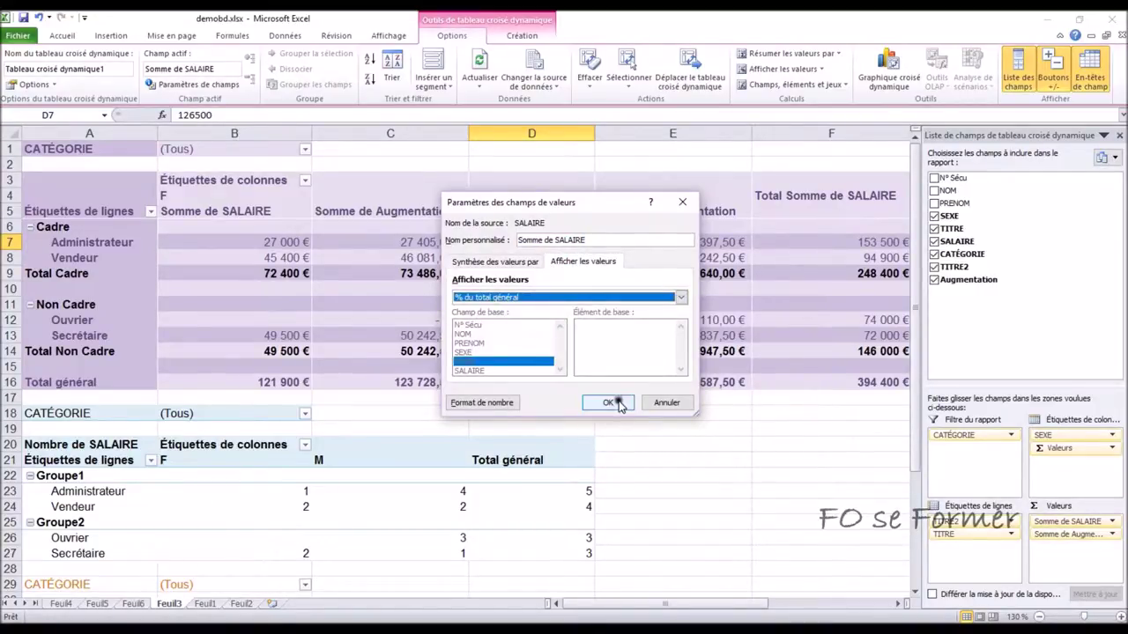
left_click(608, 403)
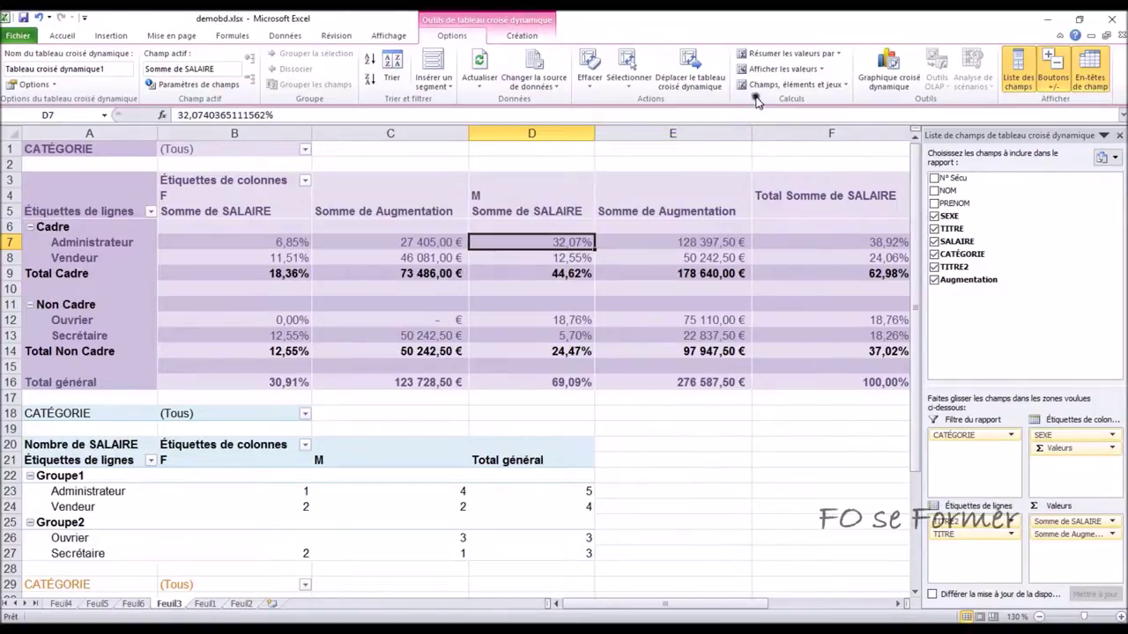
left_click(807, 69)
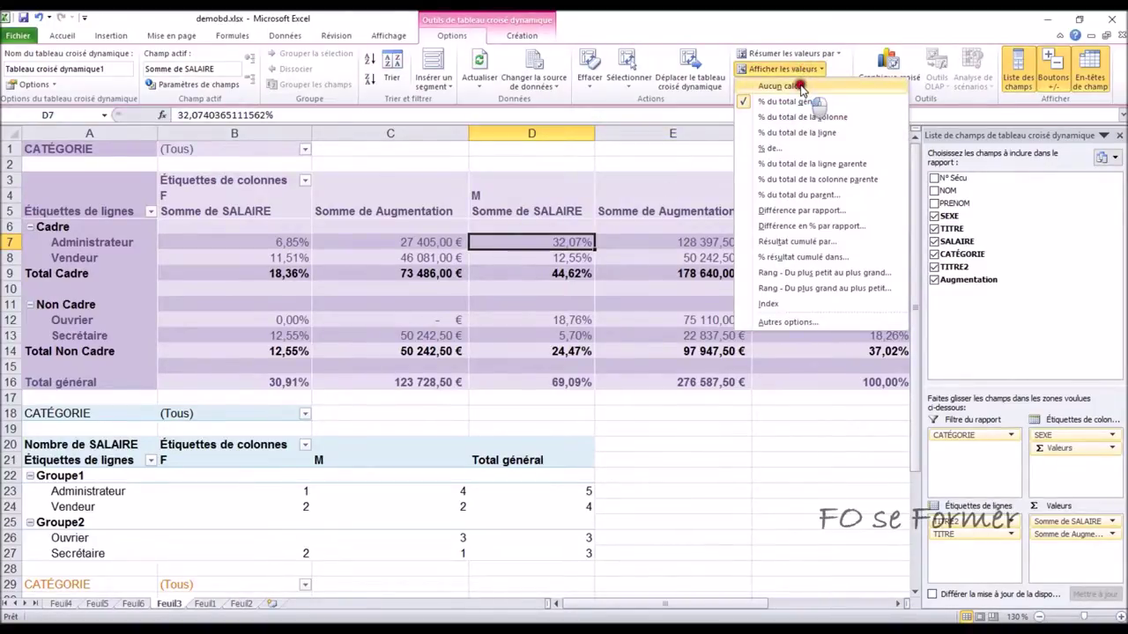
left_click(798, 85)
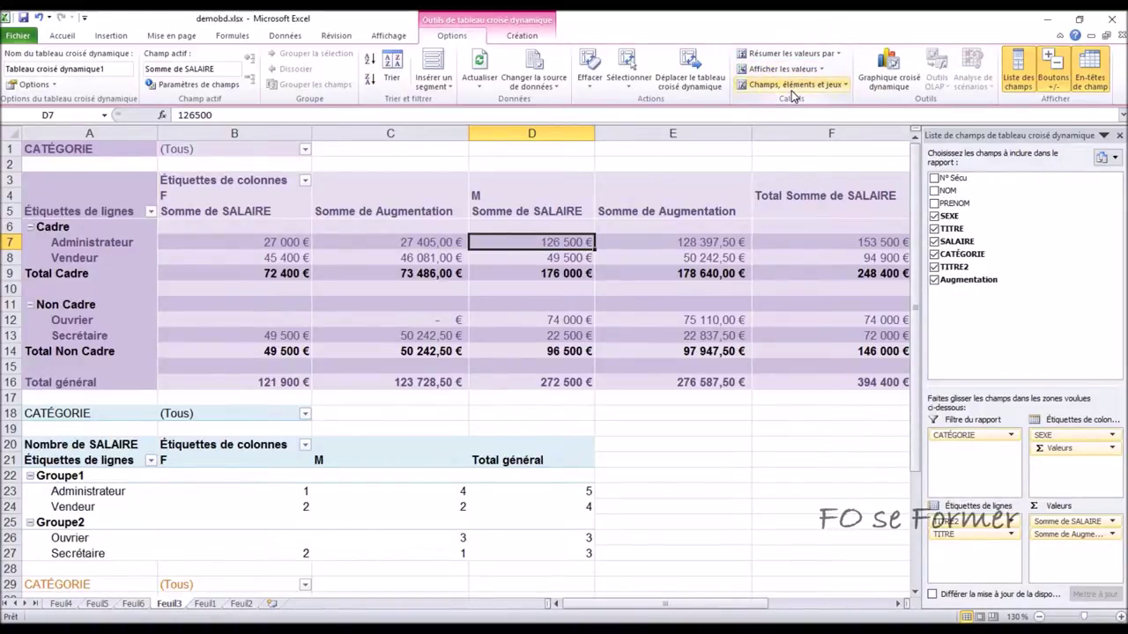
left_click(671, 242)
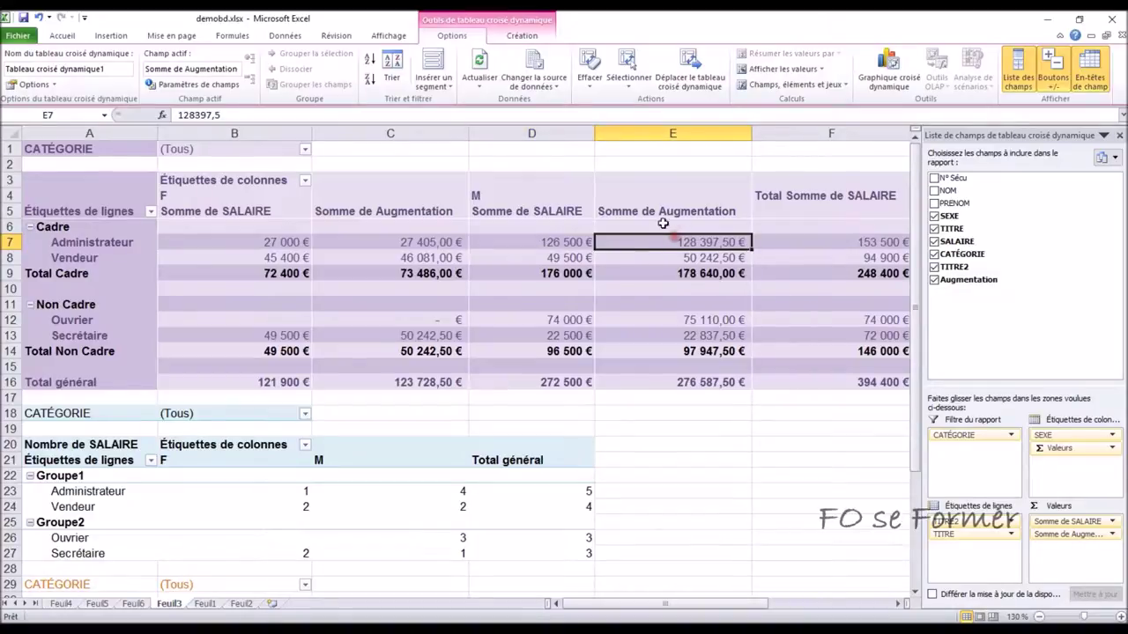
left_click(575, 243)
left_click(817, 85)
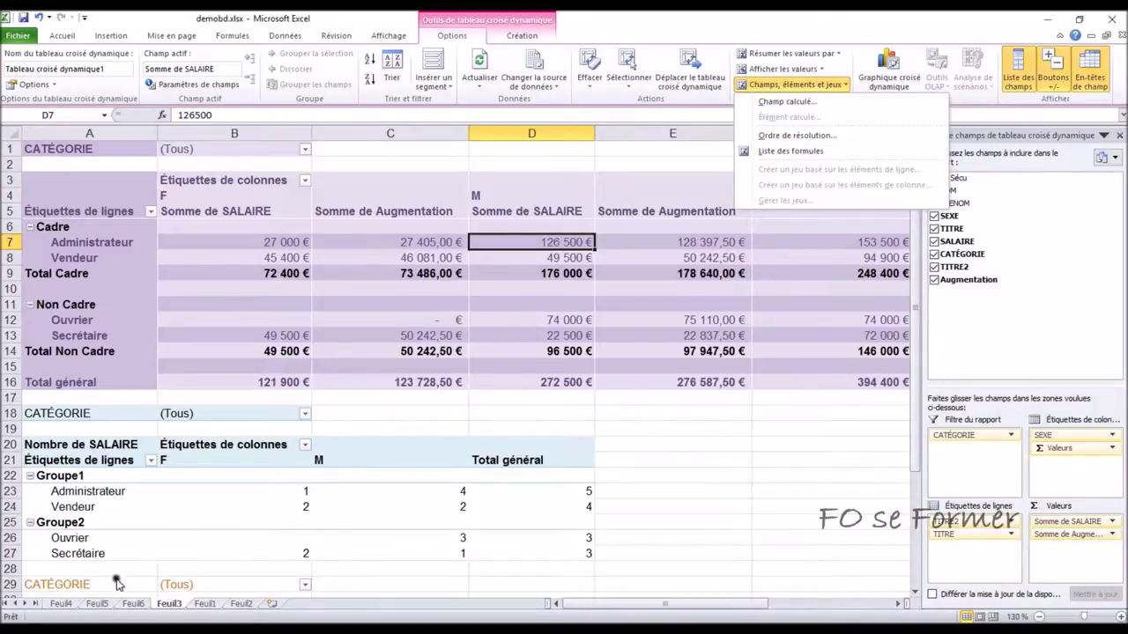
left_click(131, 605)
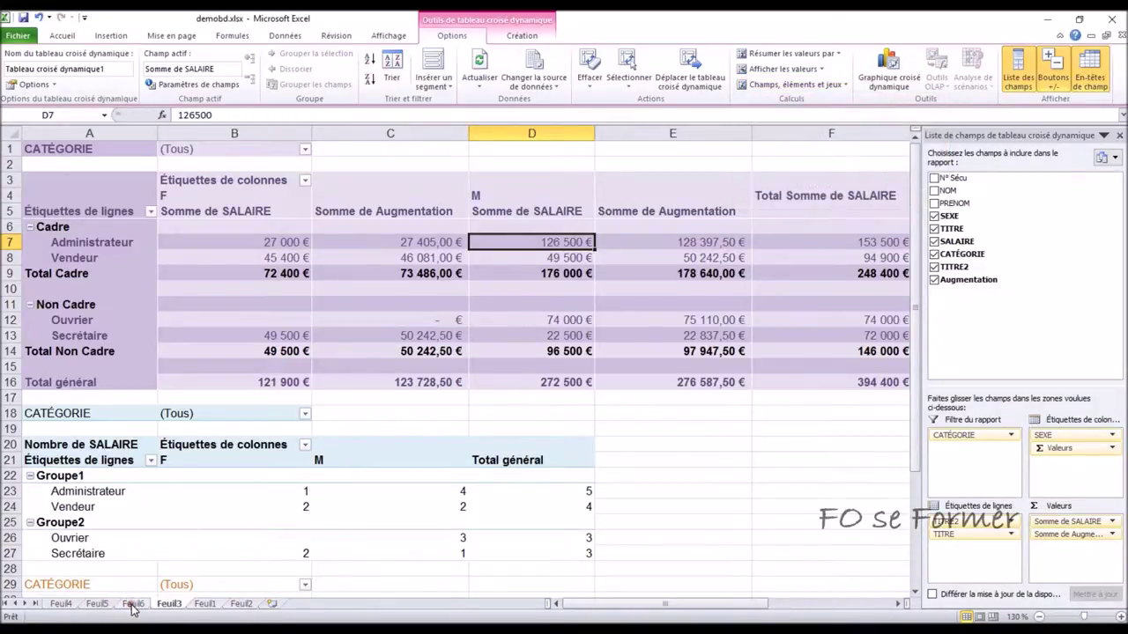
left_click(132, 604)
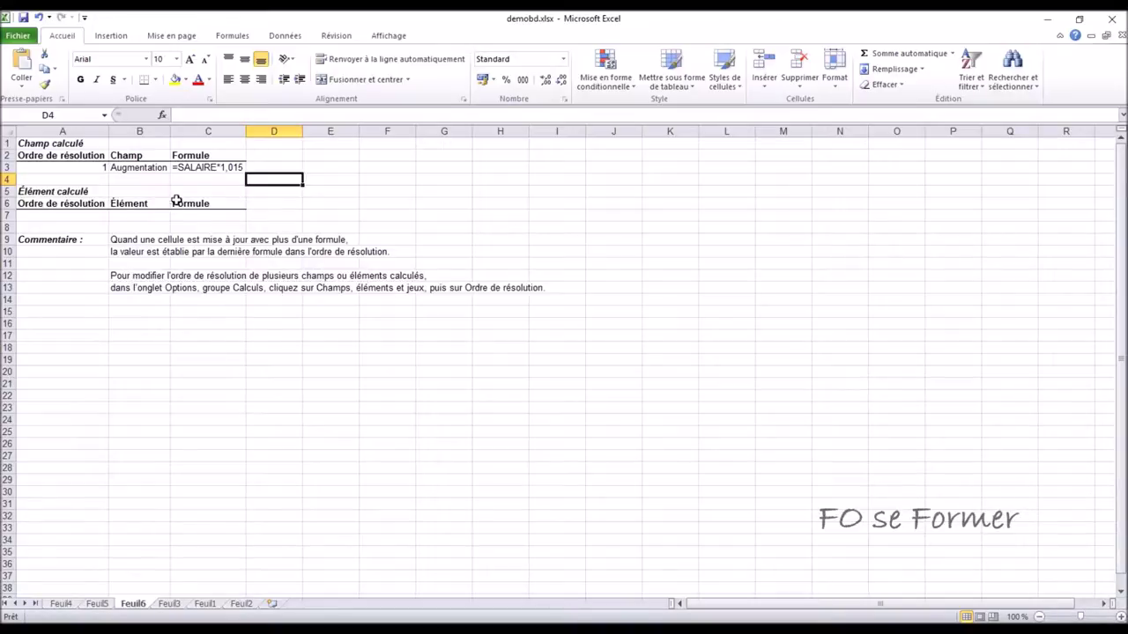
left_click(162, 605)
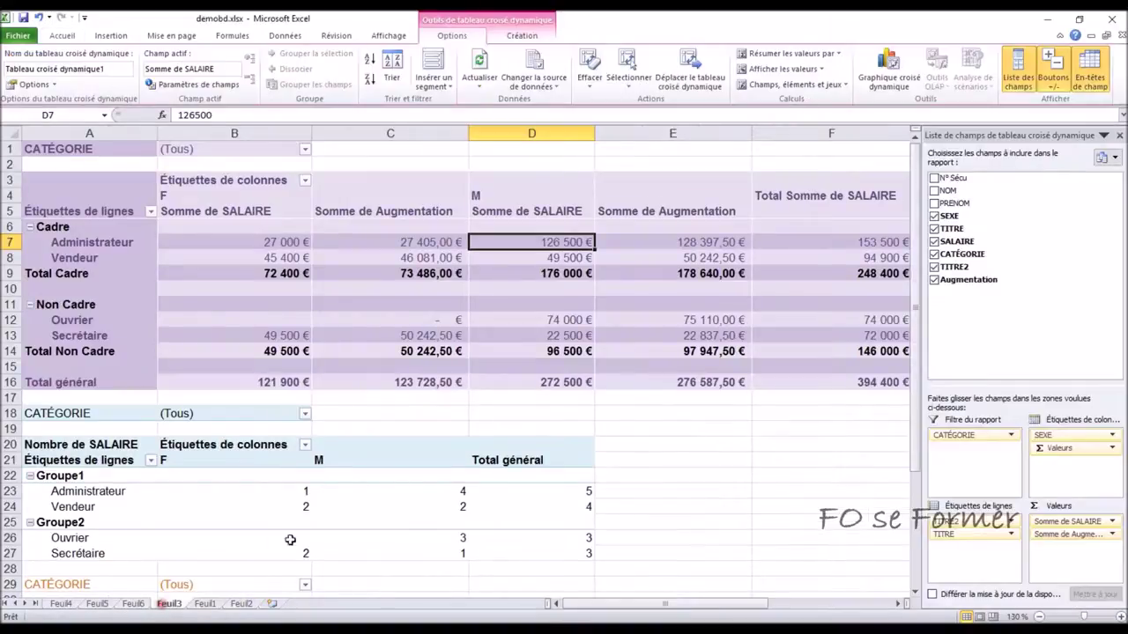
left_click(798, 88)
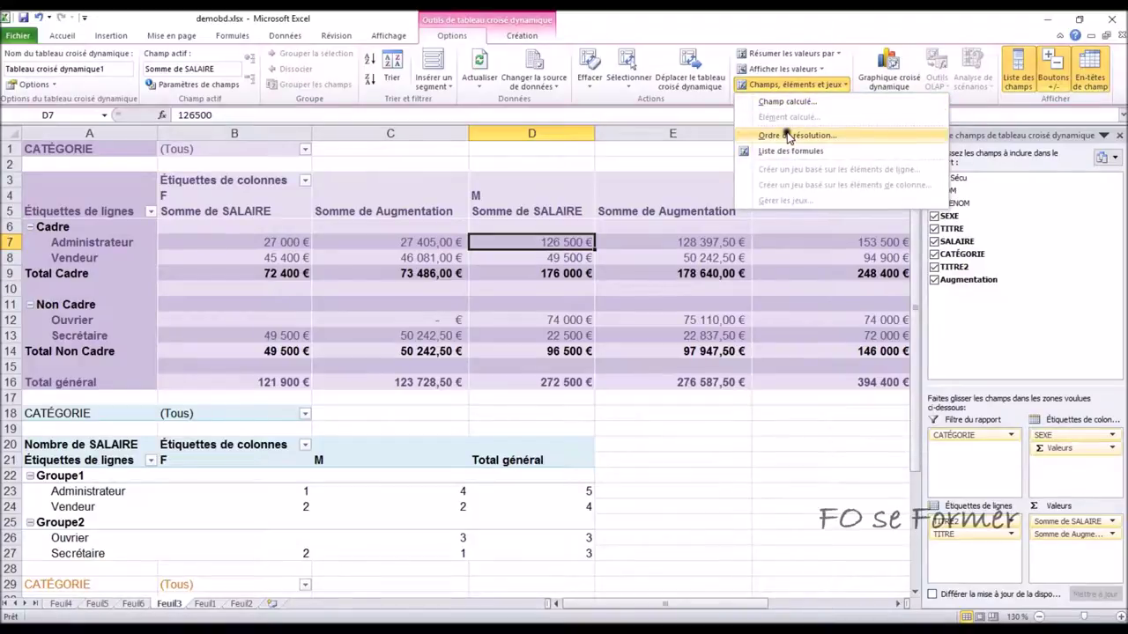
left_click(673, 293)
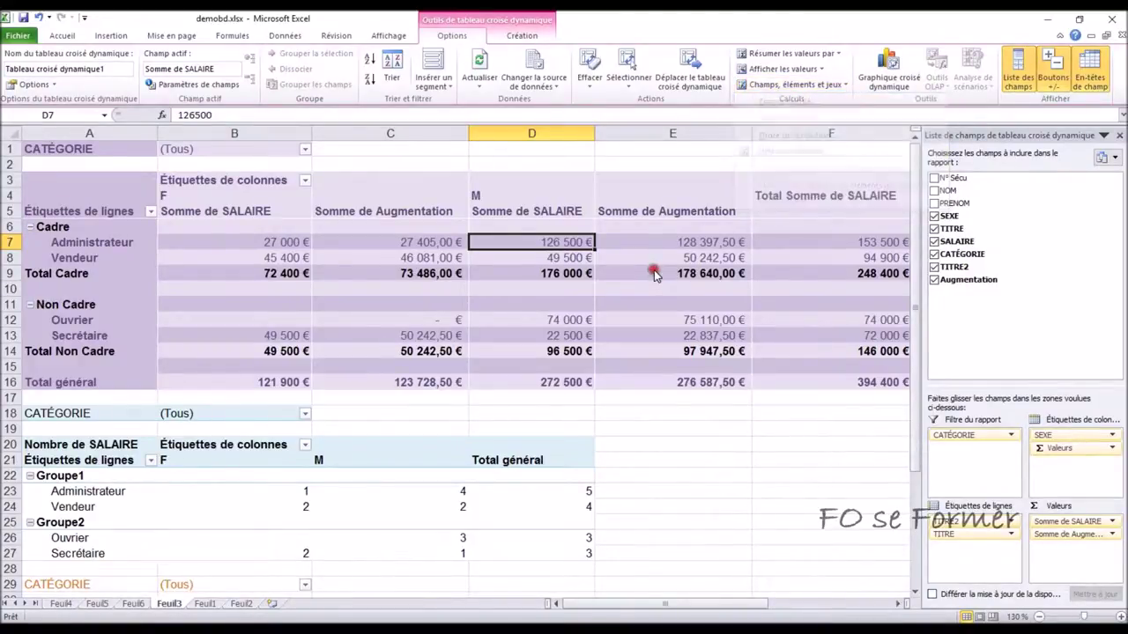
scroll(493, 396, "down", 1)
scroll(498, 395, "down", 1)
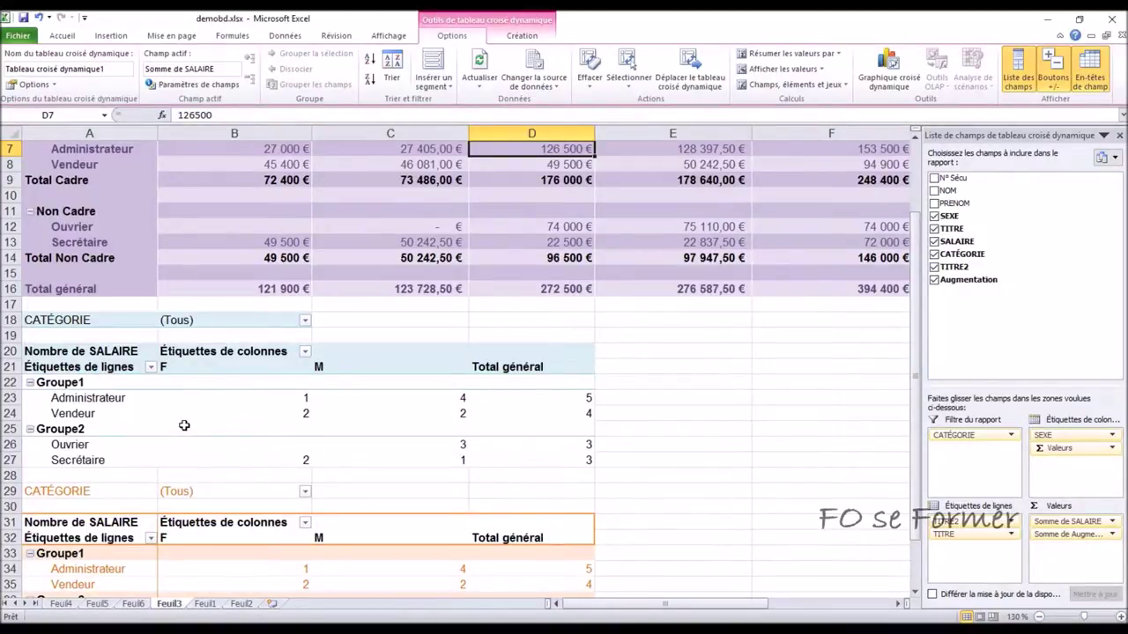
scroll(184, 424, "up", 2)
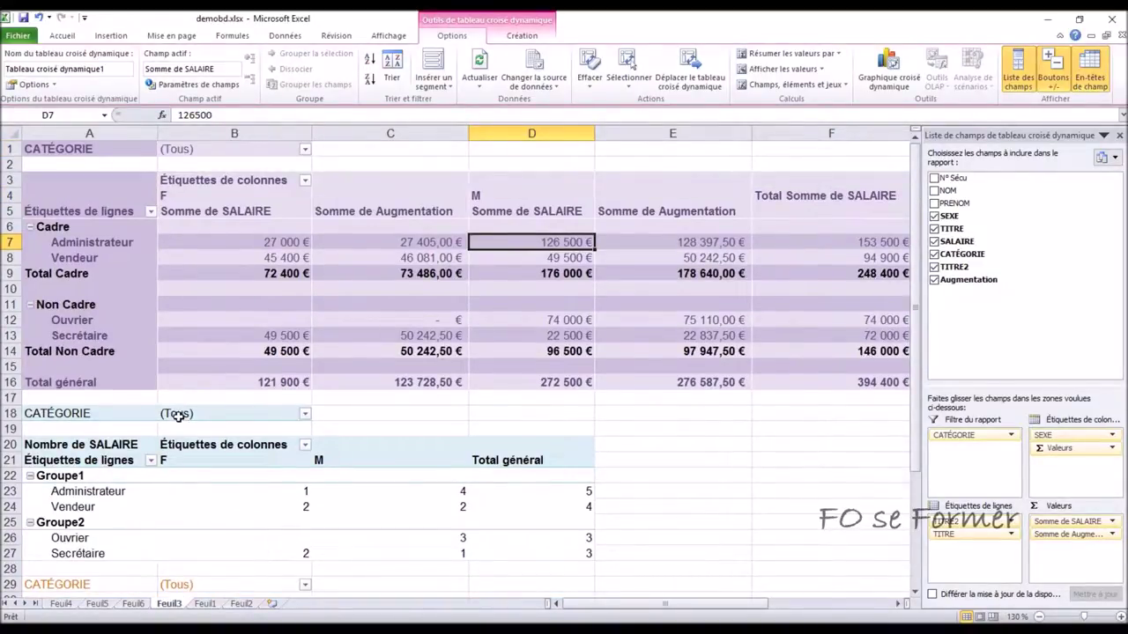
left_click(138, 492)
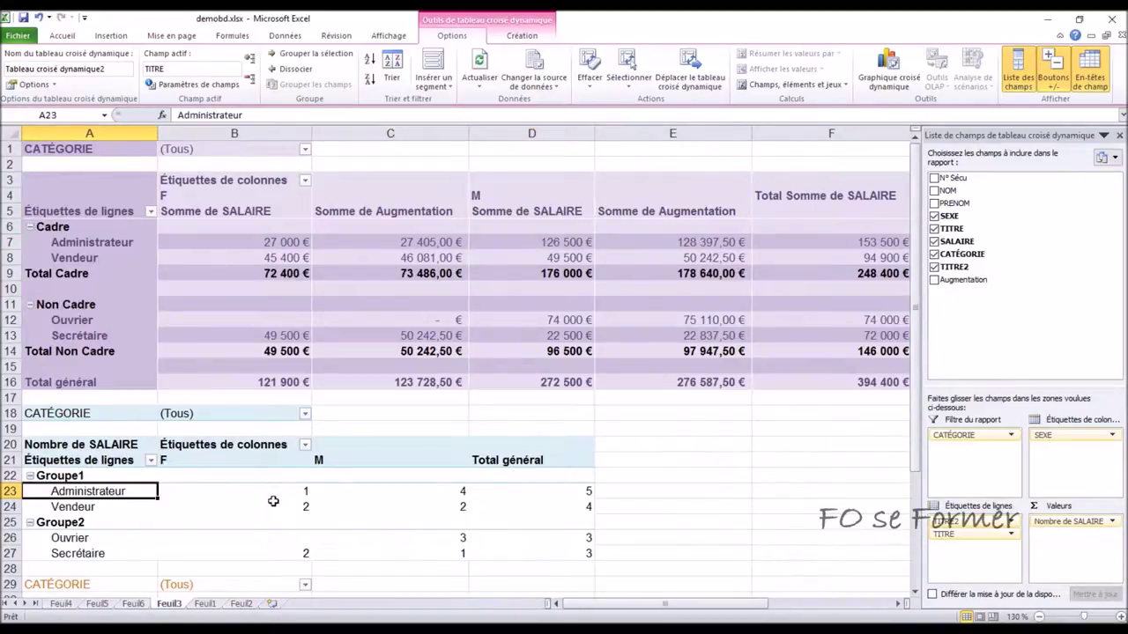
left_click(437, 504)
scroll(397, 479, "down", 1)
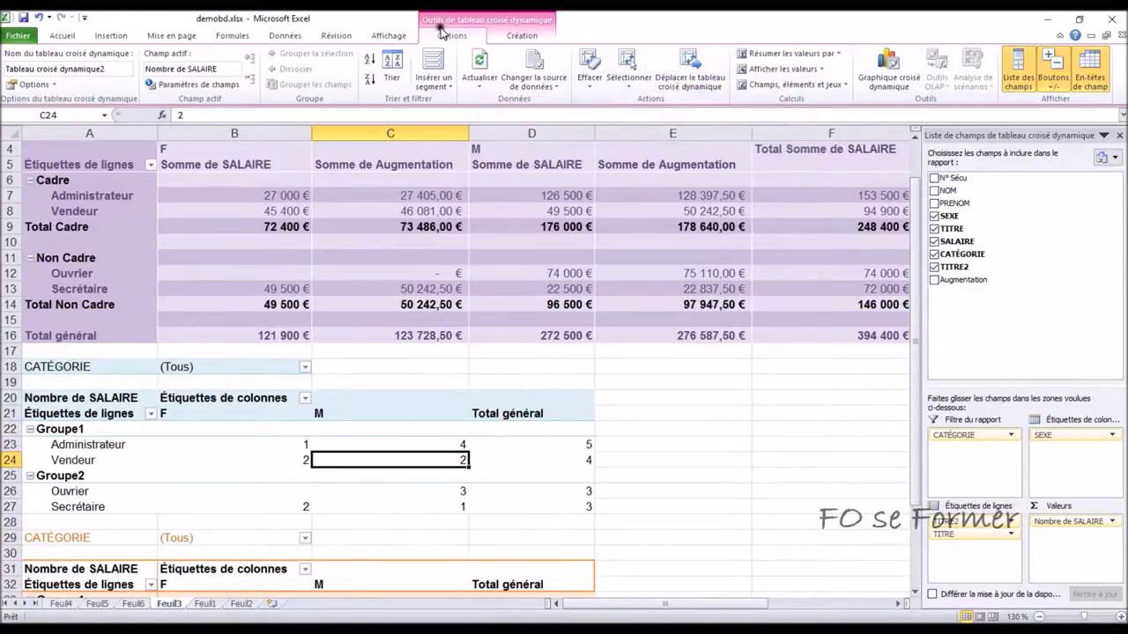
left_click(694, 75)
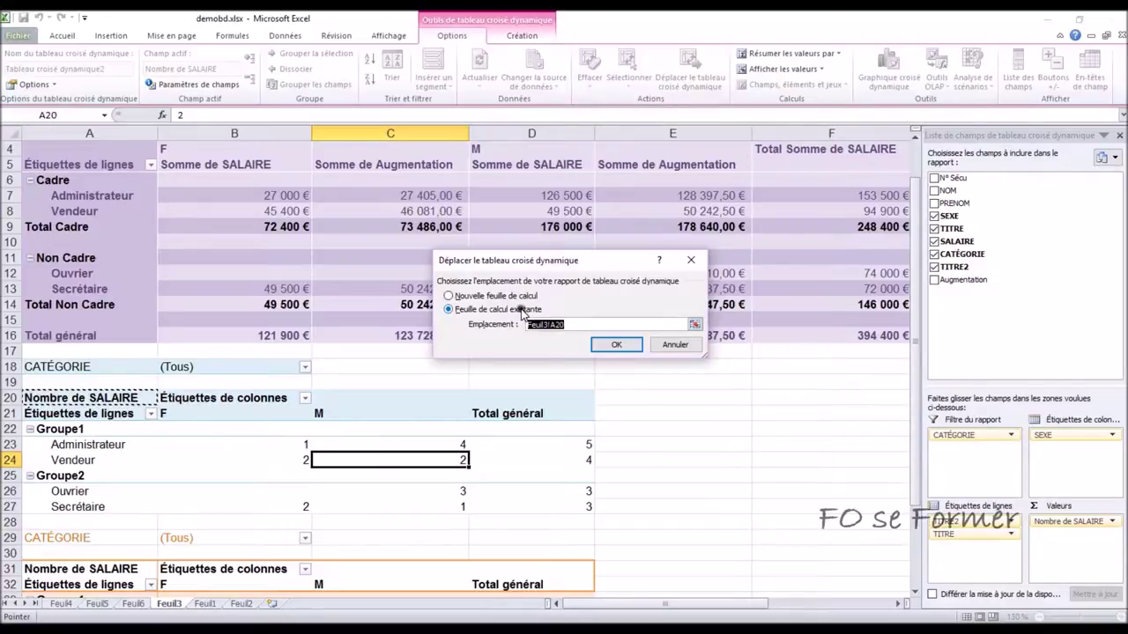
scroll(362, 477, "down", 3)
scroll(362, 477, "down", 4)
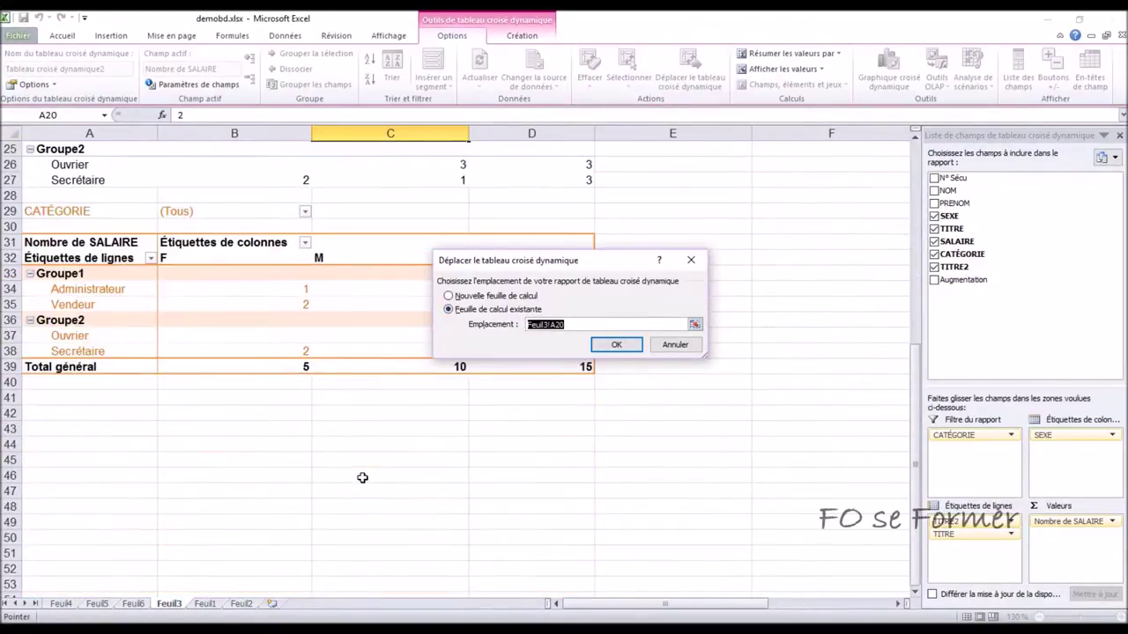
left_click(88, 449)
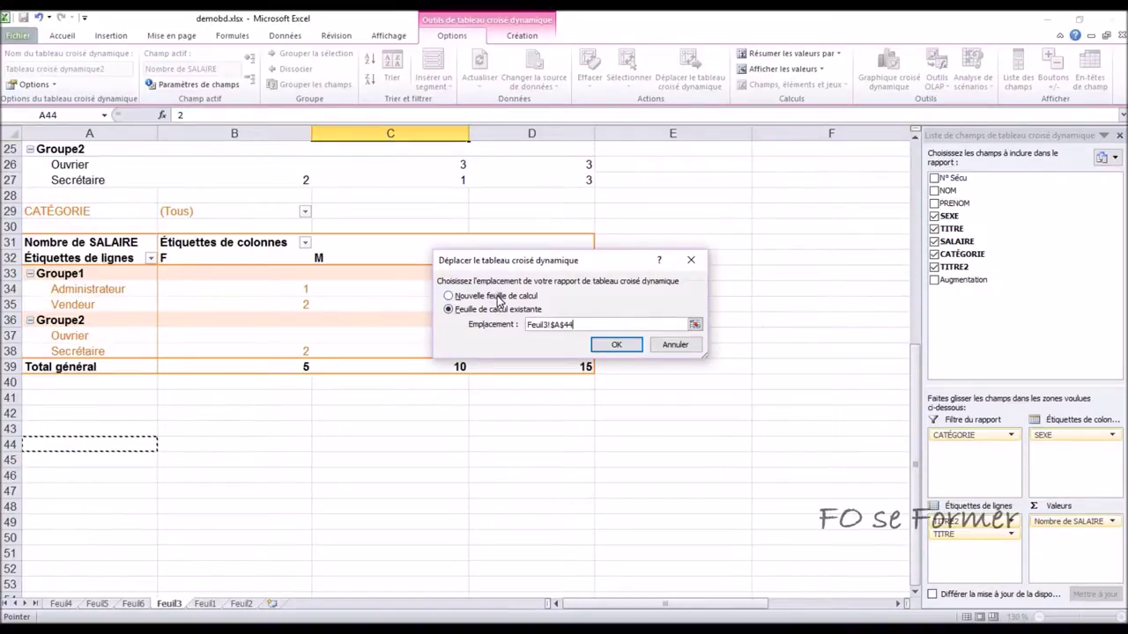
left_click(609, 346)
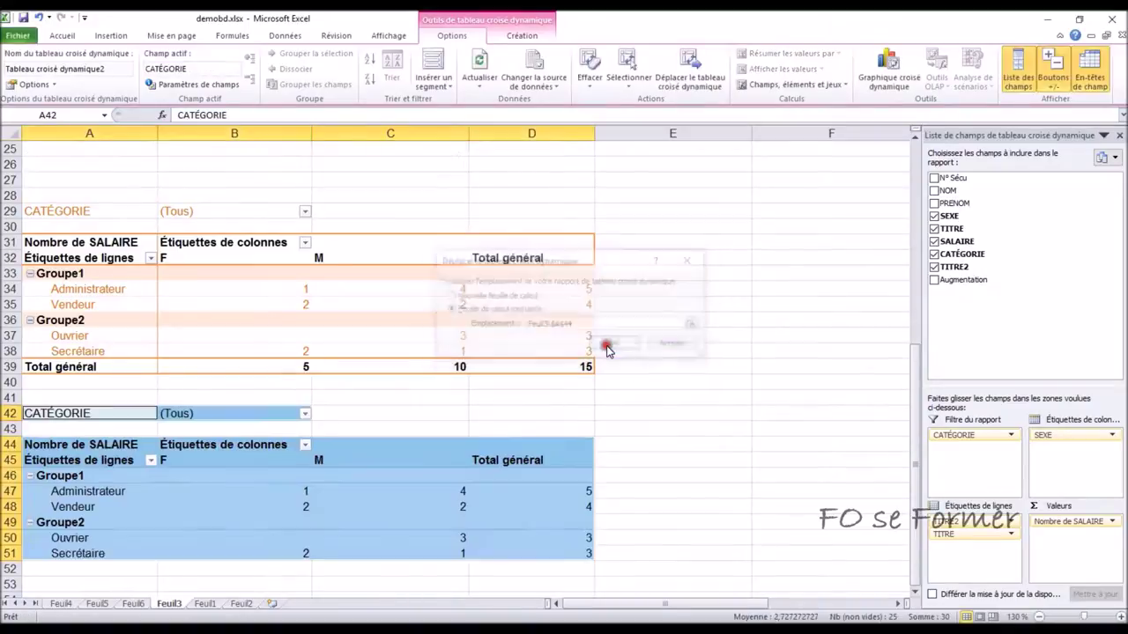
scroll(529, 580, "up", 3)
scroll(516, 584, "up", 2)
scroll(516, 584, "down", 3)
scroll(516, 585, "down", 2)
scroll(516, 584, "up", 2)
scroll(516, 584, "up", 2)
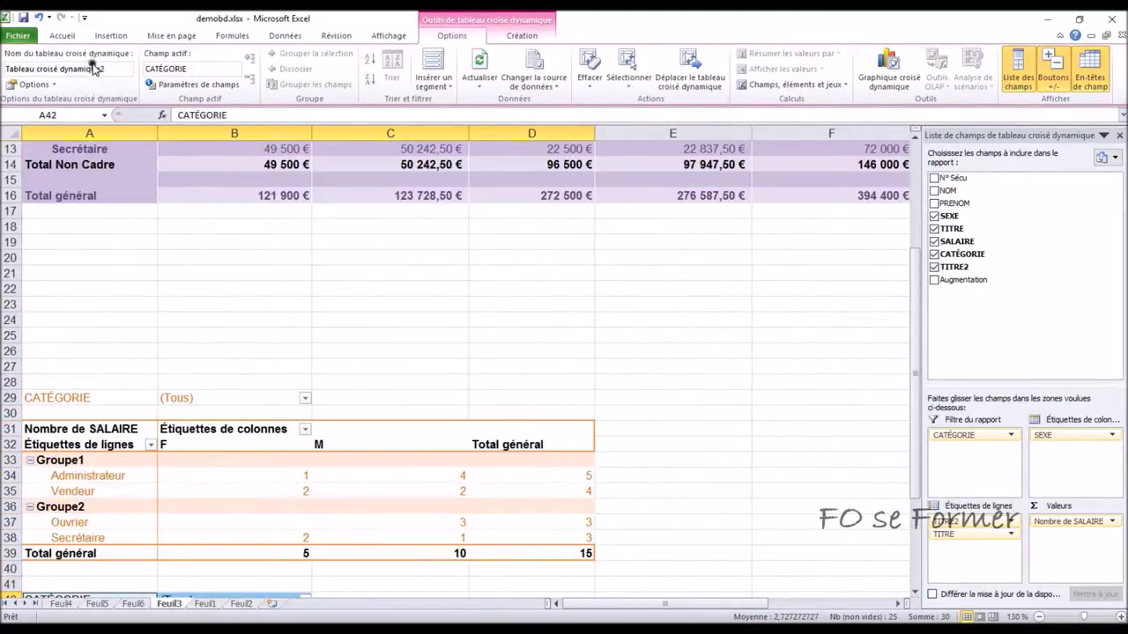
left_click(39, 20)
scroll(291, 329, "up", 1)
scroll(292, 328, "up", 4)
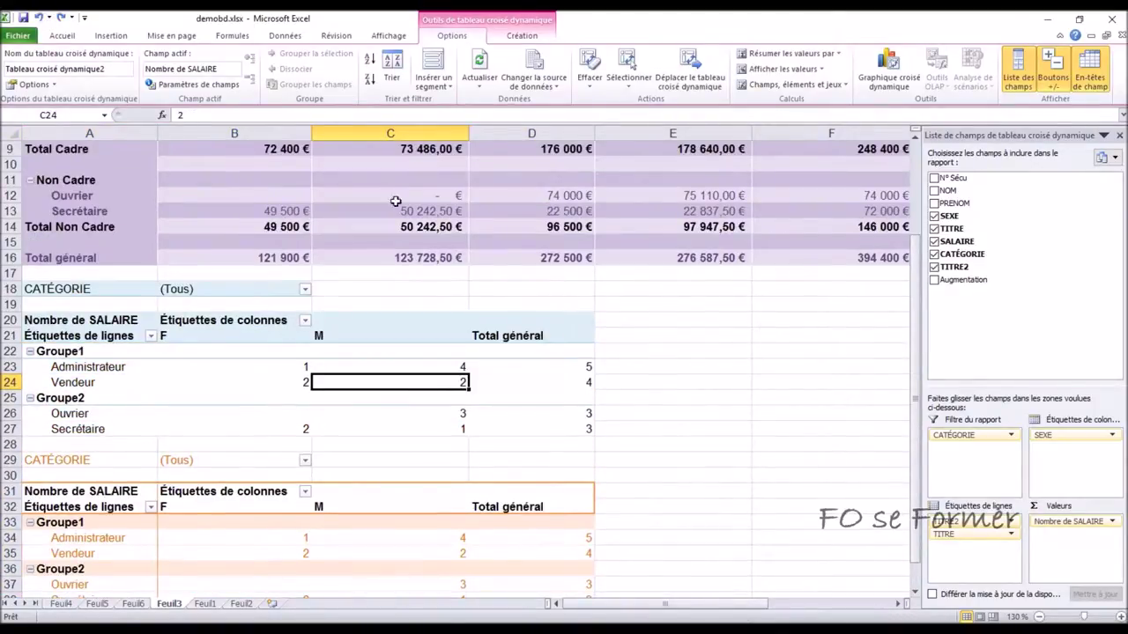
scroll(509, 261, "up", 2)
scroll(511, 247, "up", 1)
left_click(515, 273)
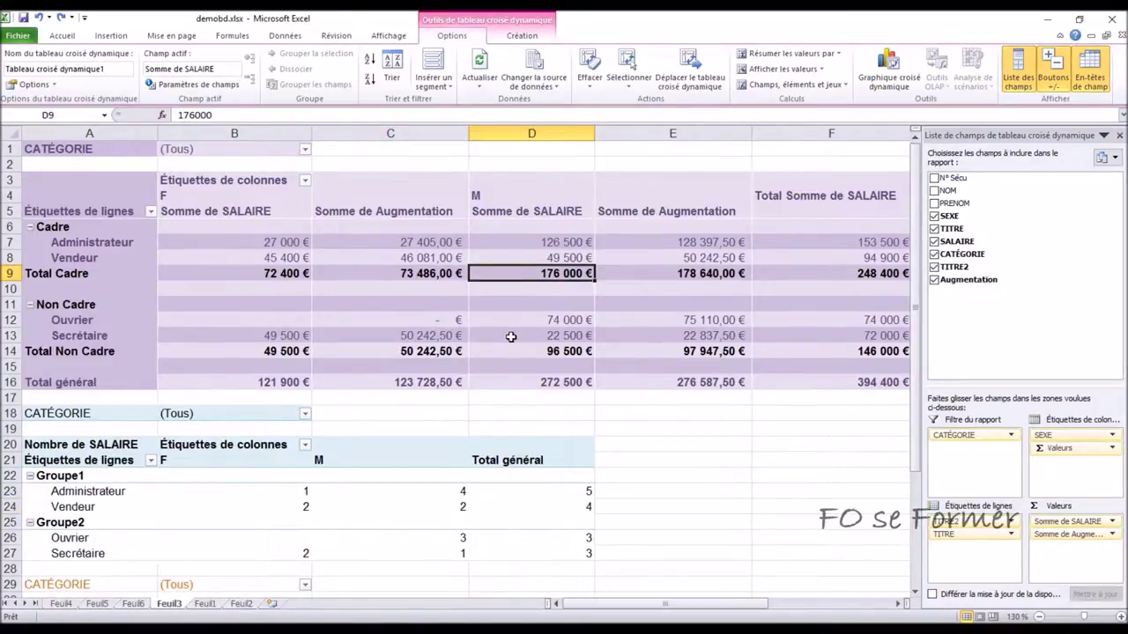
left_click(628, 81)
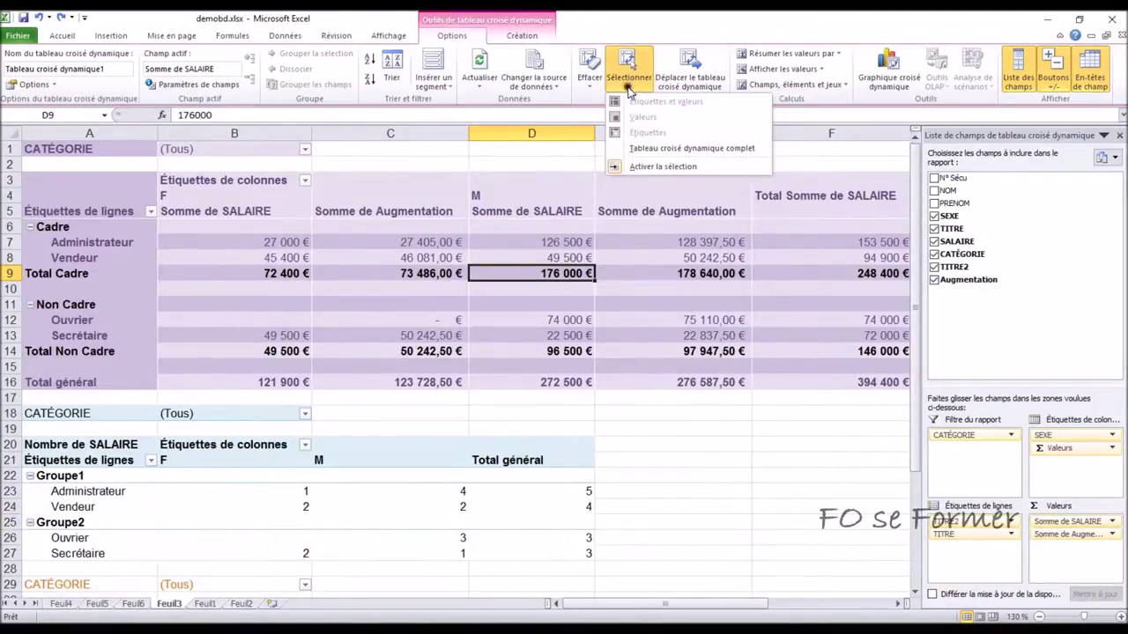
left_click(636, 148)
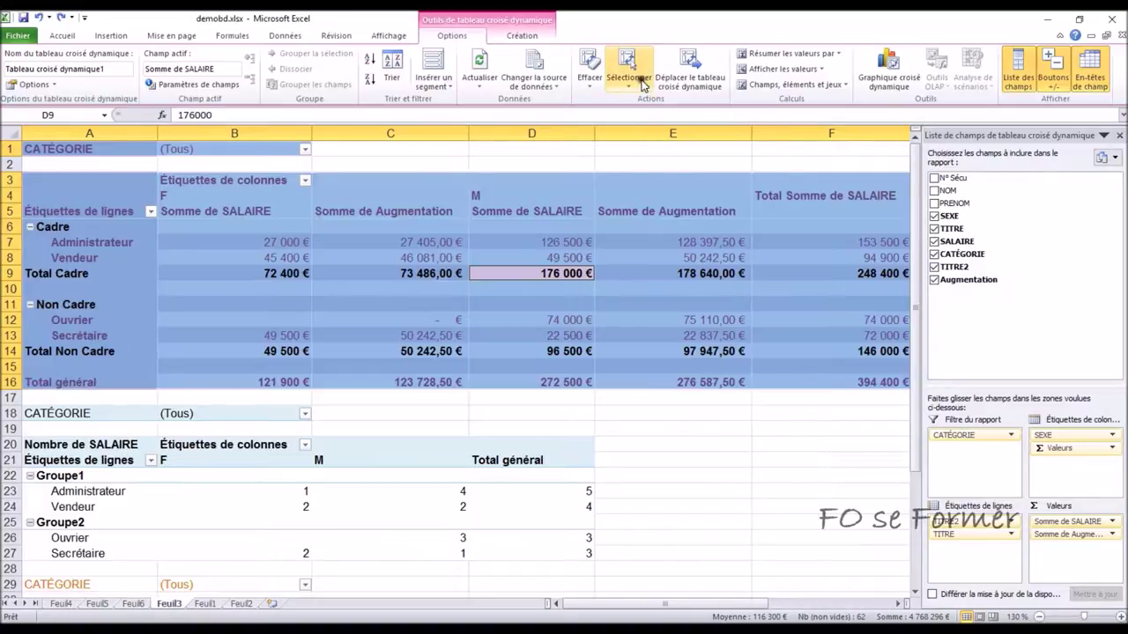
left_click(638, 79)
left_click(640, 117)
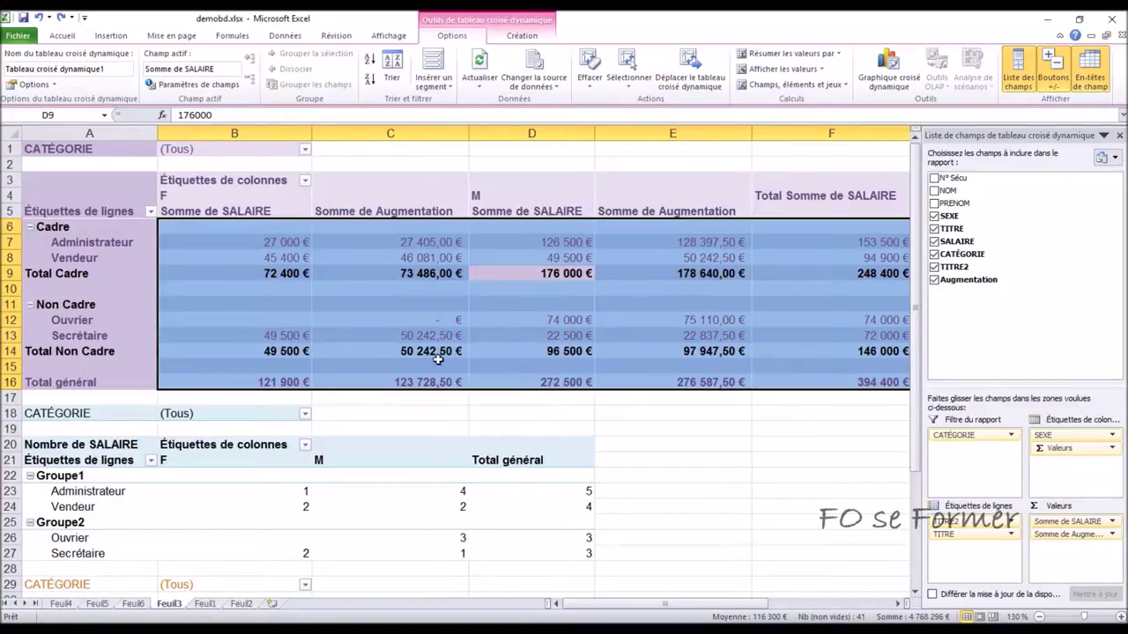
left_click(628, 79)
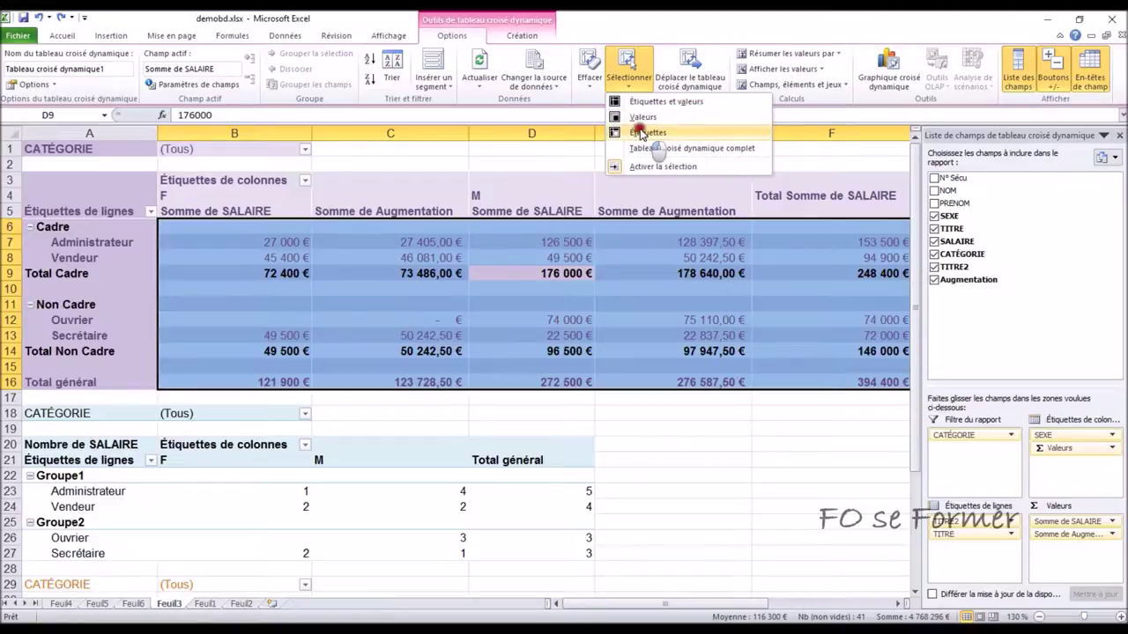
left_click(656, 148)
mouse_move(571, 336)
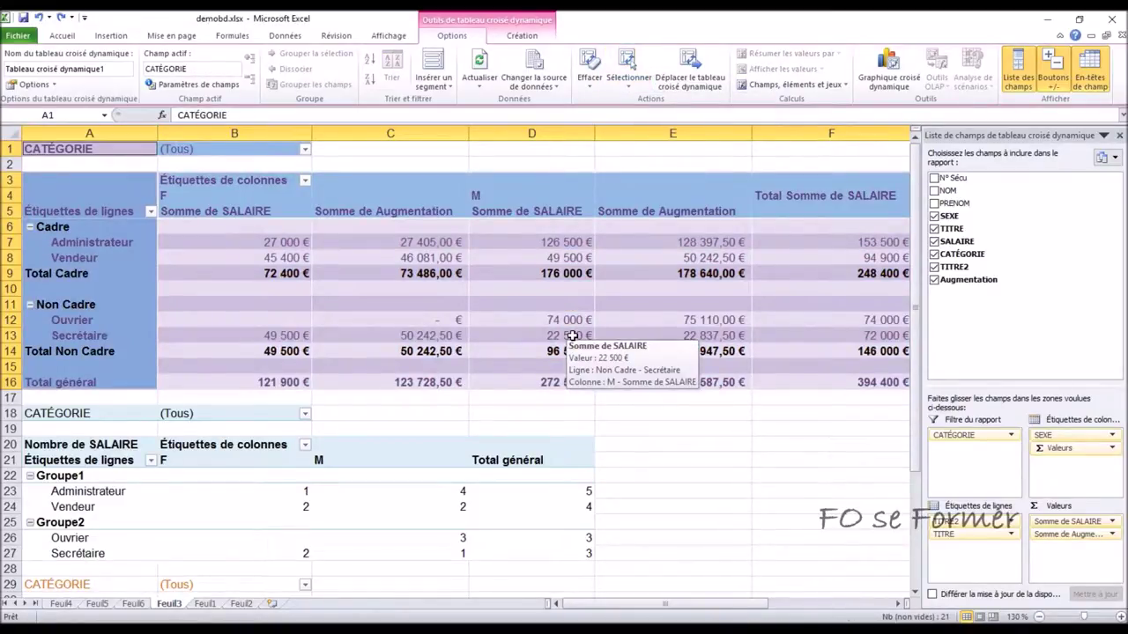
left_click(627, 78)
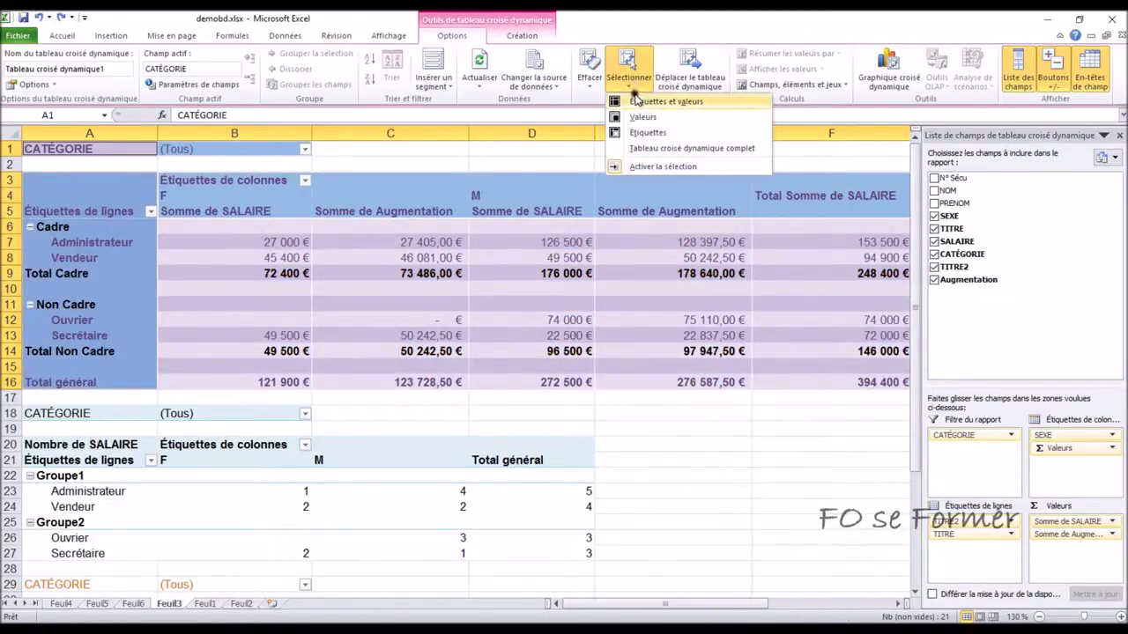
left_click(637, 102)
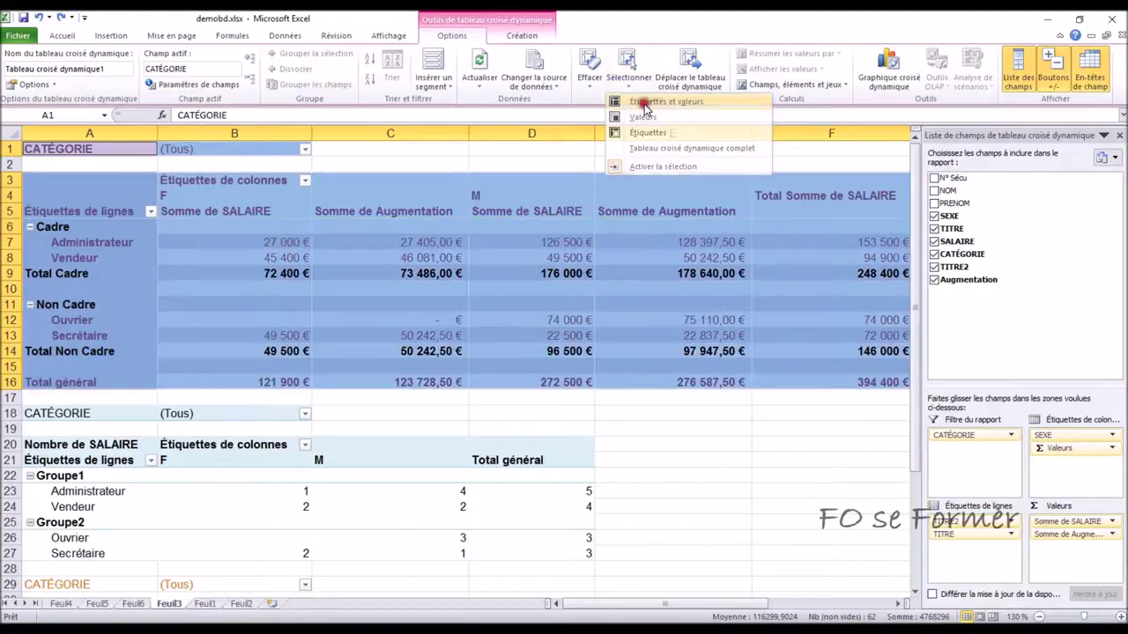
left_click(534, 257)
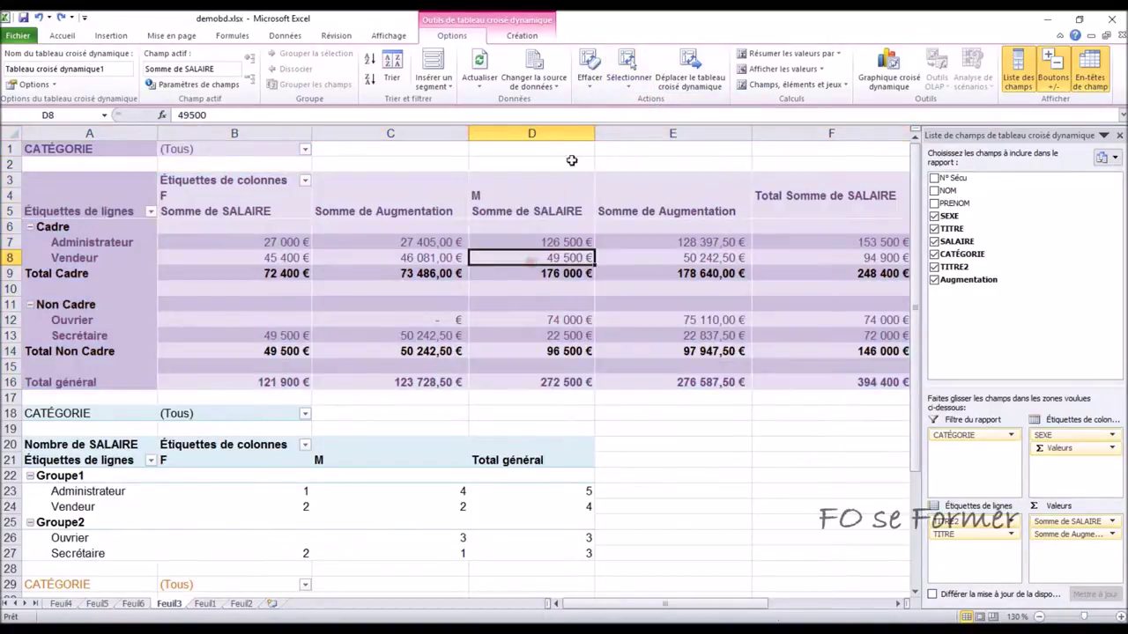
left_click(588, 79)
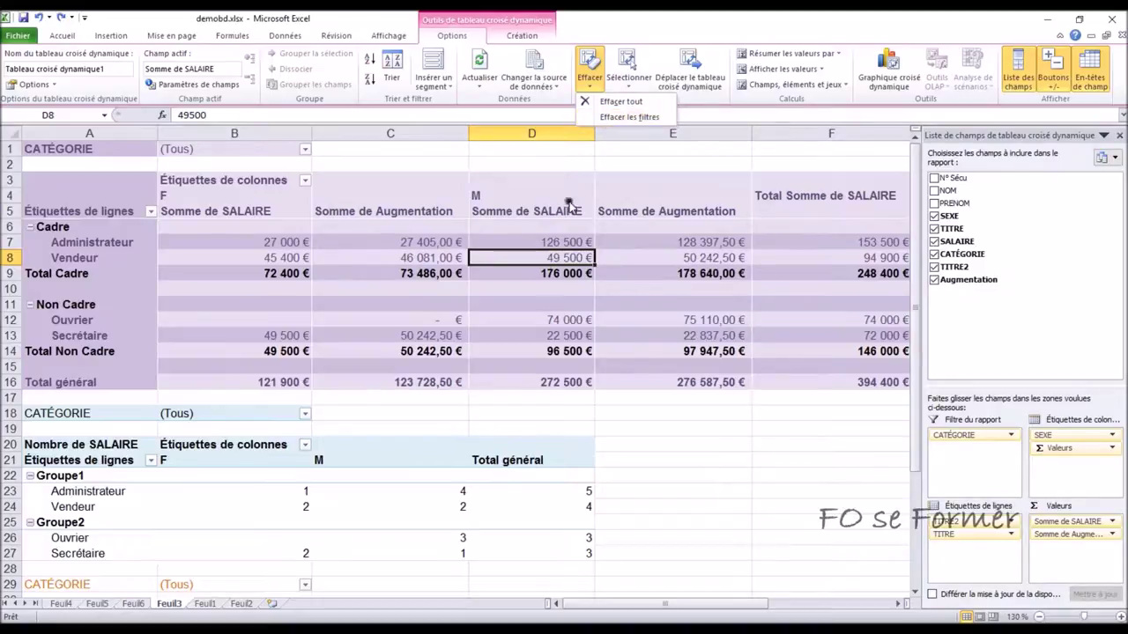
Leave the clearing options unused, review the source data on Feuil1, and return to Feuil3
left_click(546, 273)
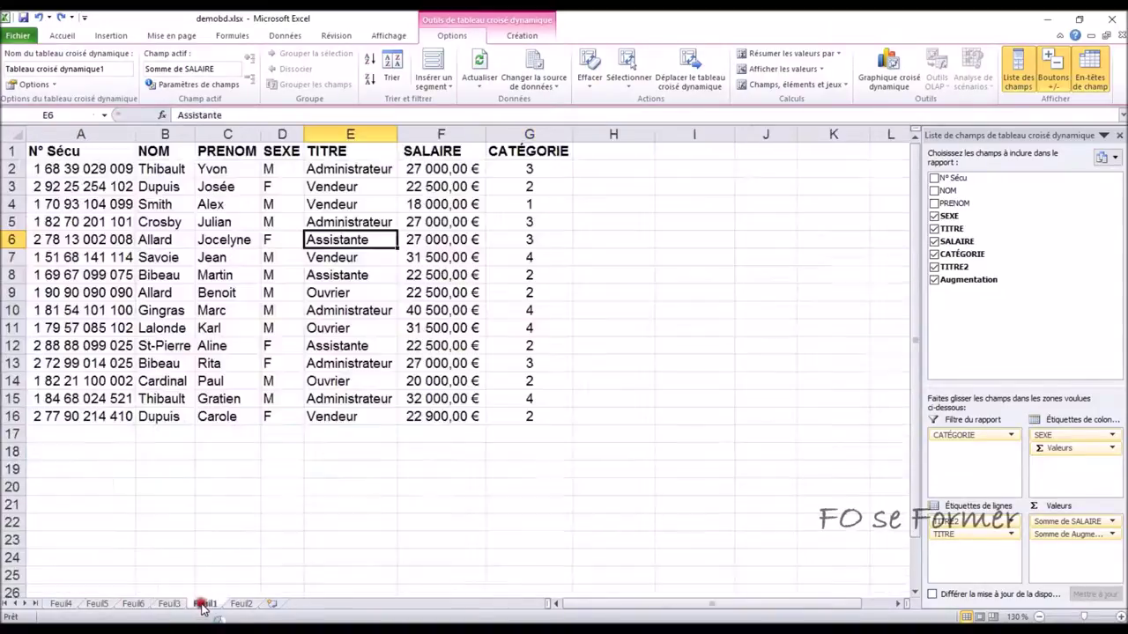
left_click(203, 604)
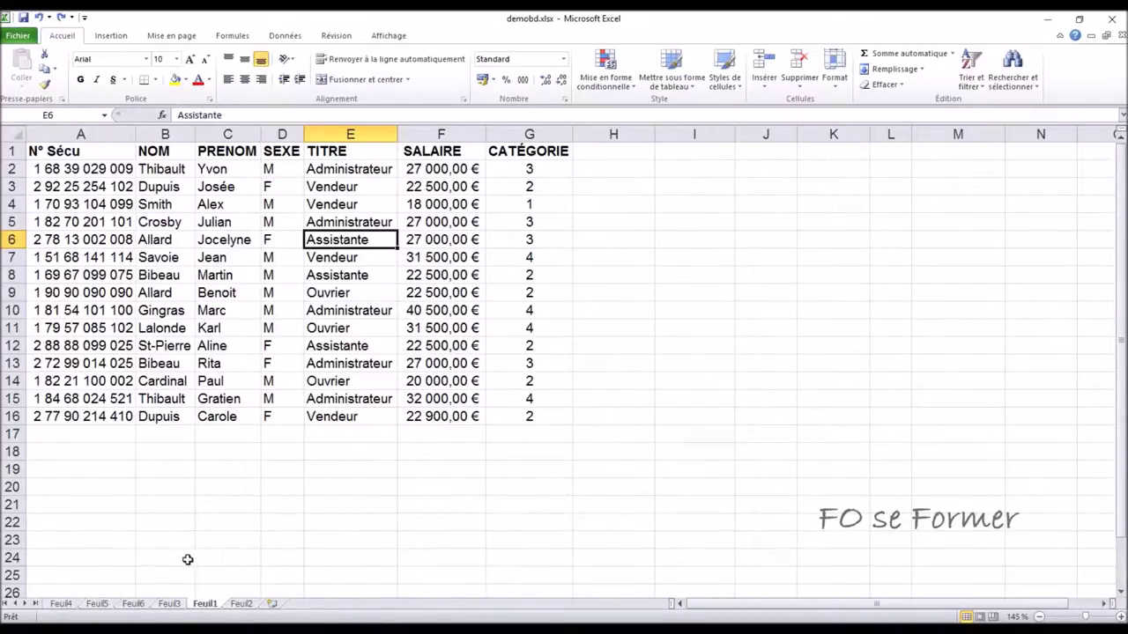
left_click(169, 605)
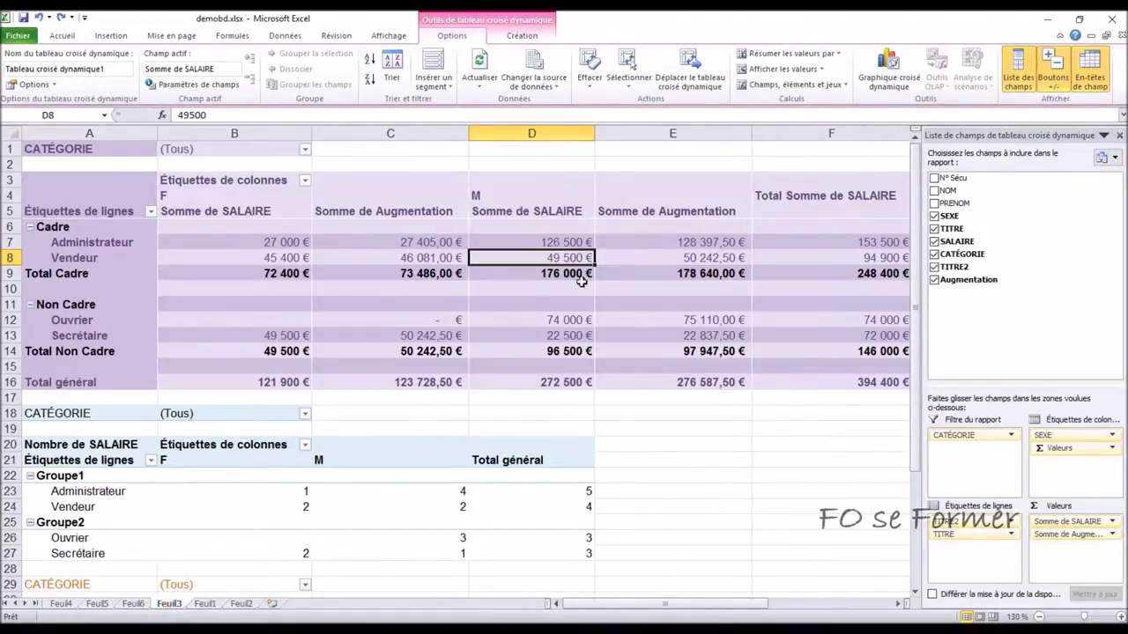
Keep Feuil1!$A$1:$G$16 as the pivot table's data source and select the 126 500 € cell D7
left_click(478, 41)
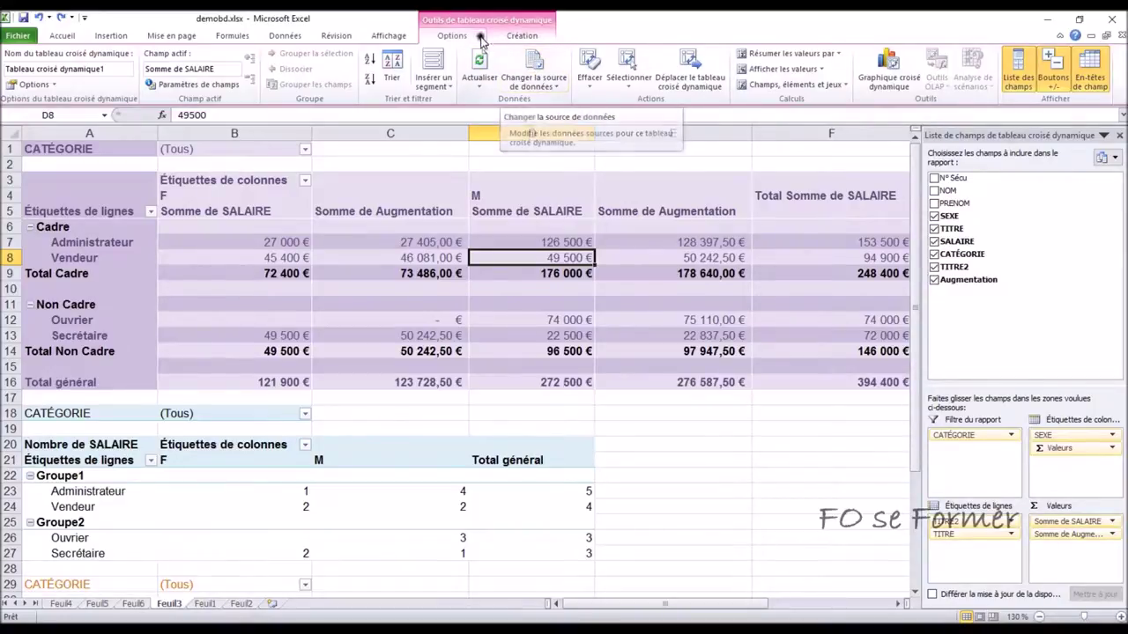
left_click(535, 63)
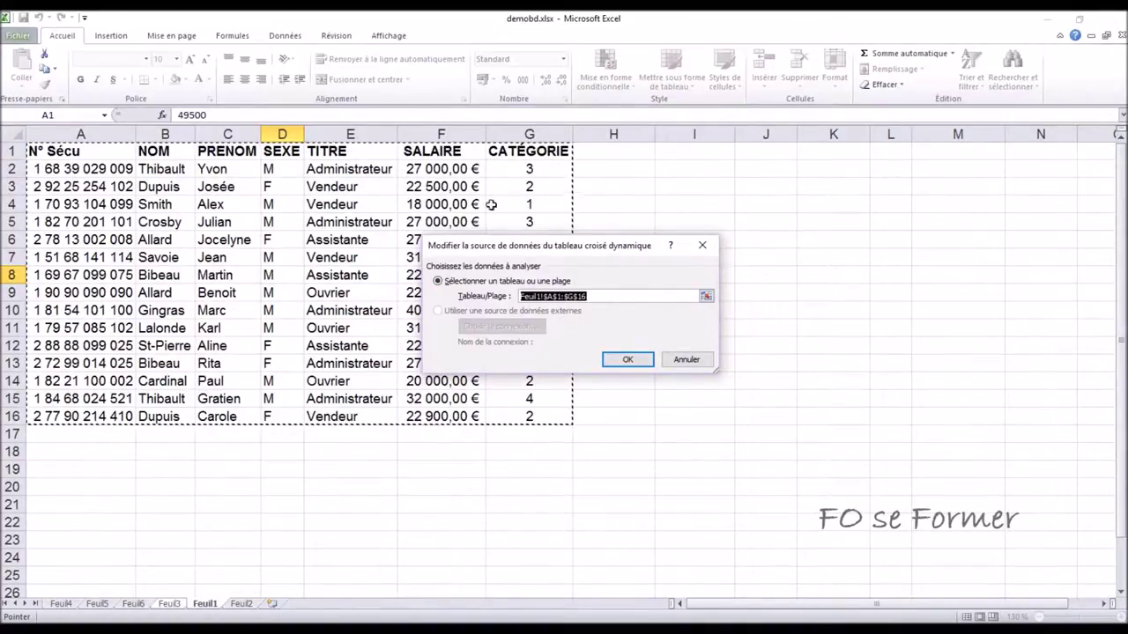
left_click(629, 359)
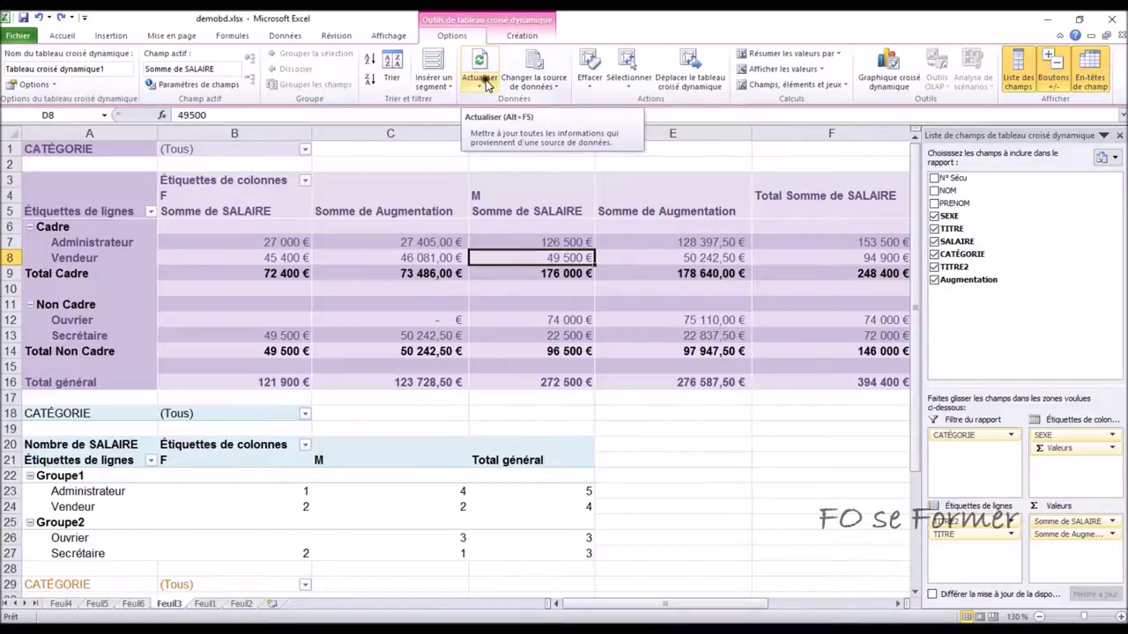
left_click(535, 242)
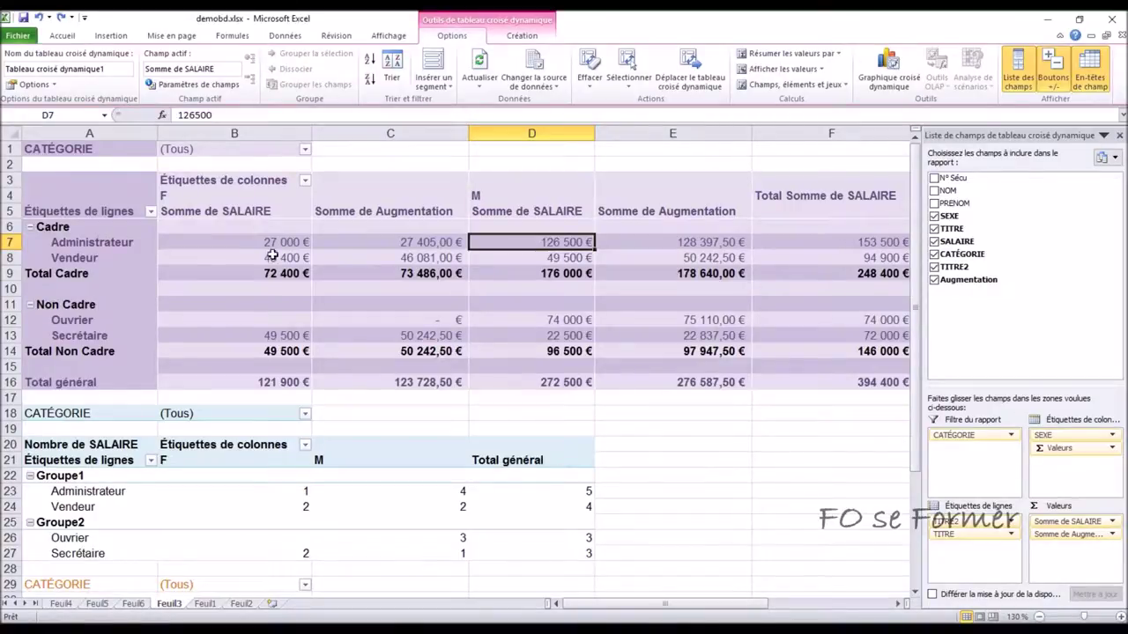
mouse_move(531, 242)
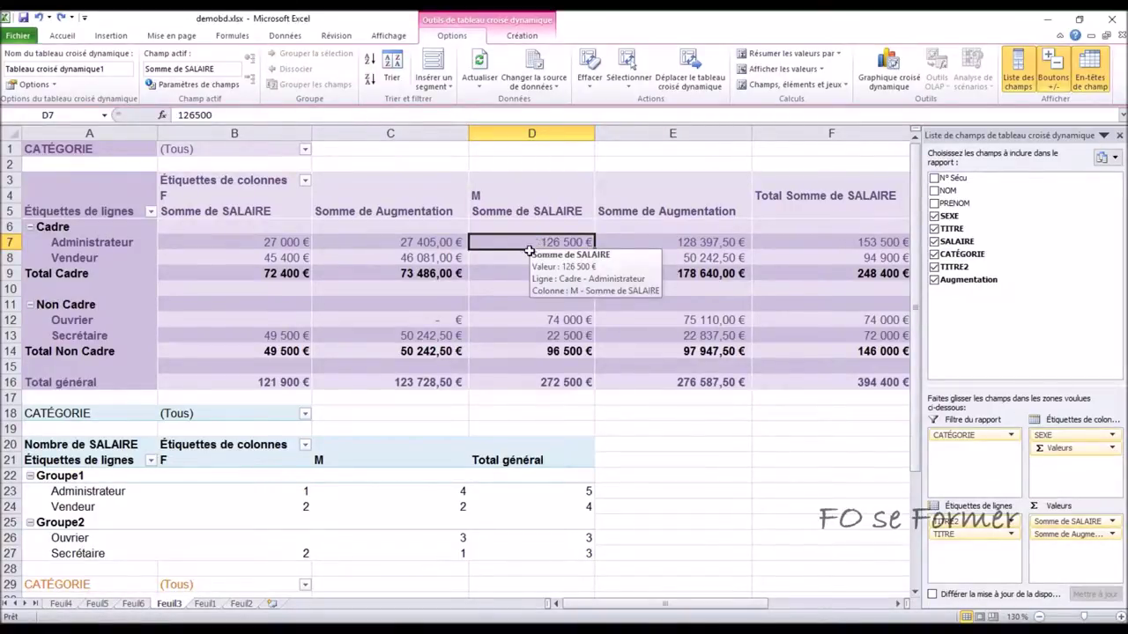
Change the first employee's salary in Feuil1 cell F2 to 127 000 €, then go back to Feuil3
left_click(208, 604)
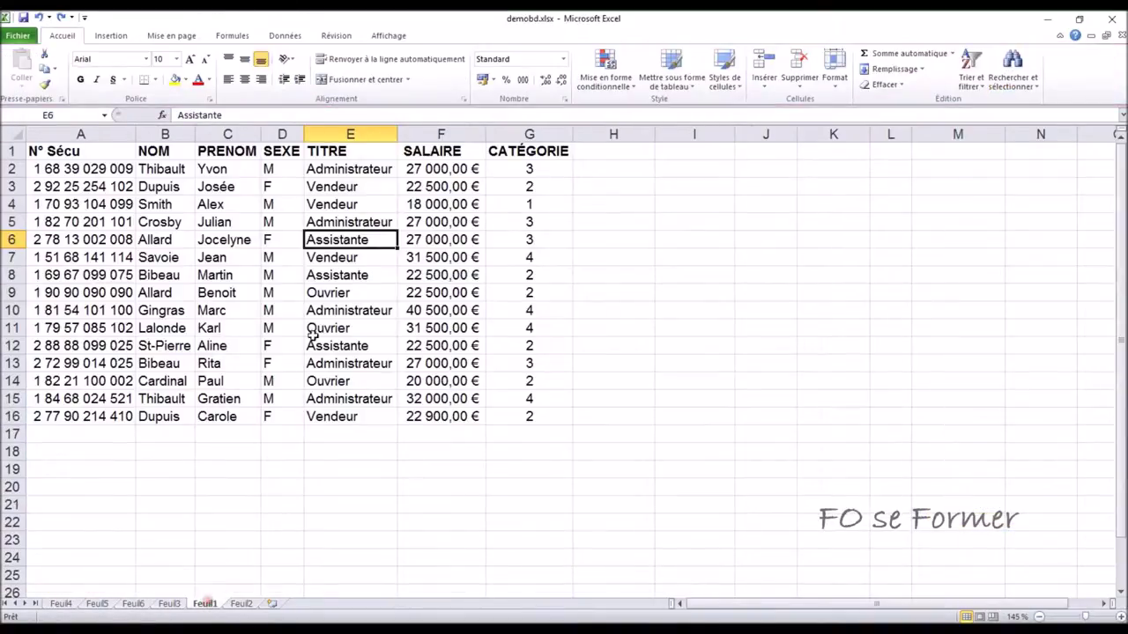
left_click(403, 172)
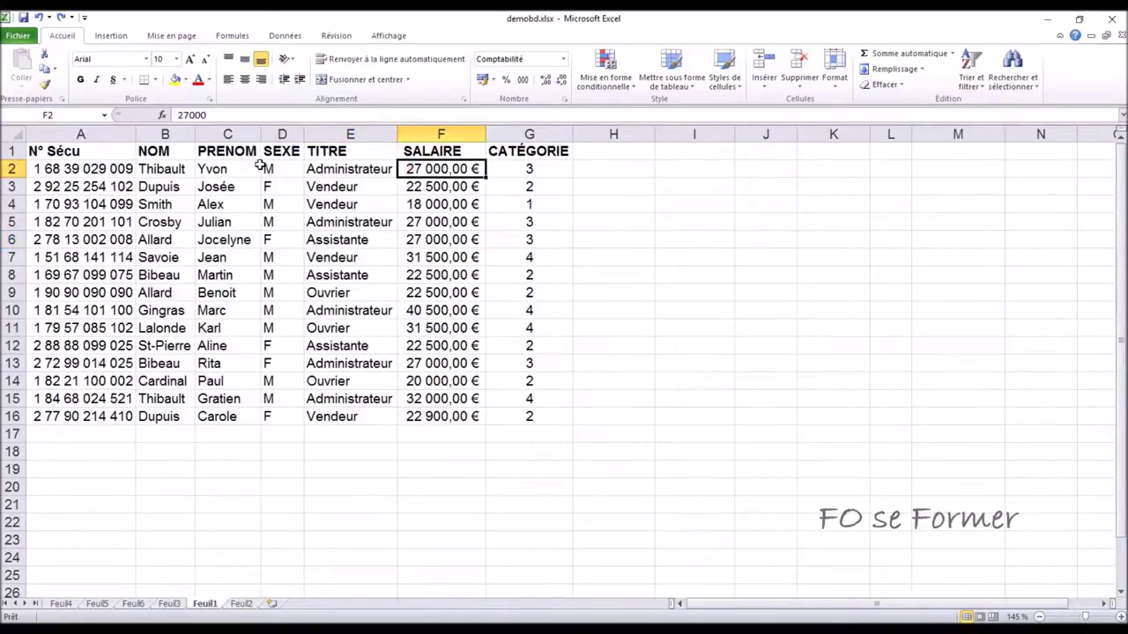
left_click(180, 114)
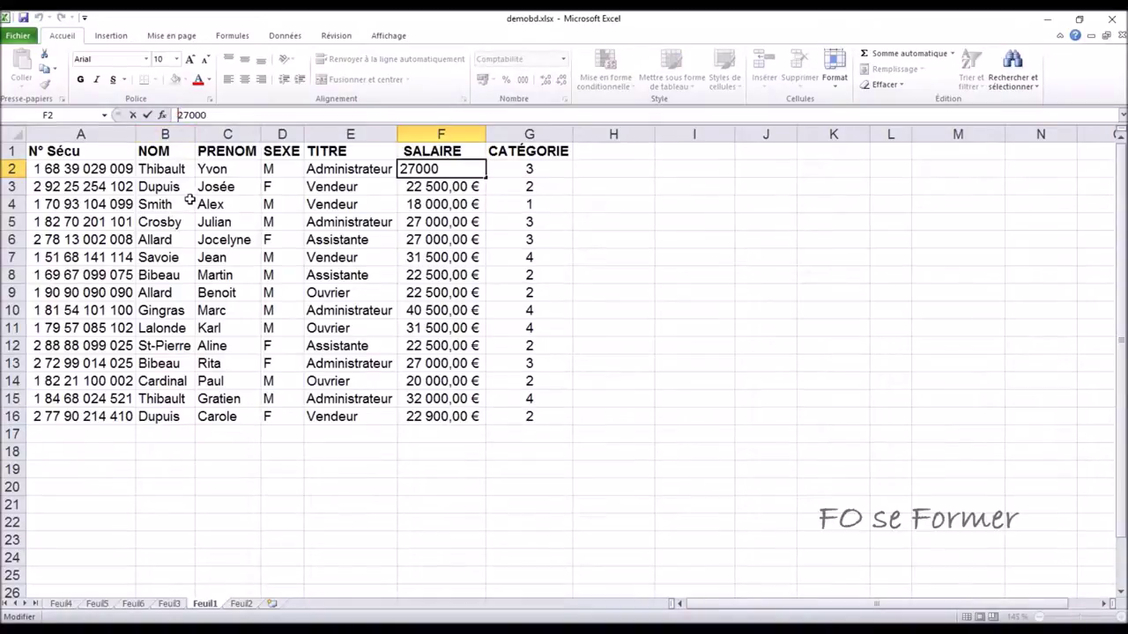
type("1")
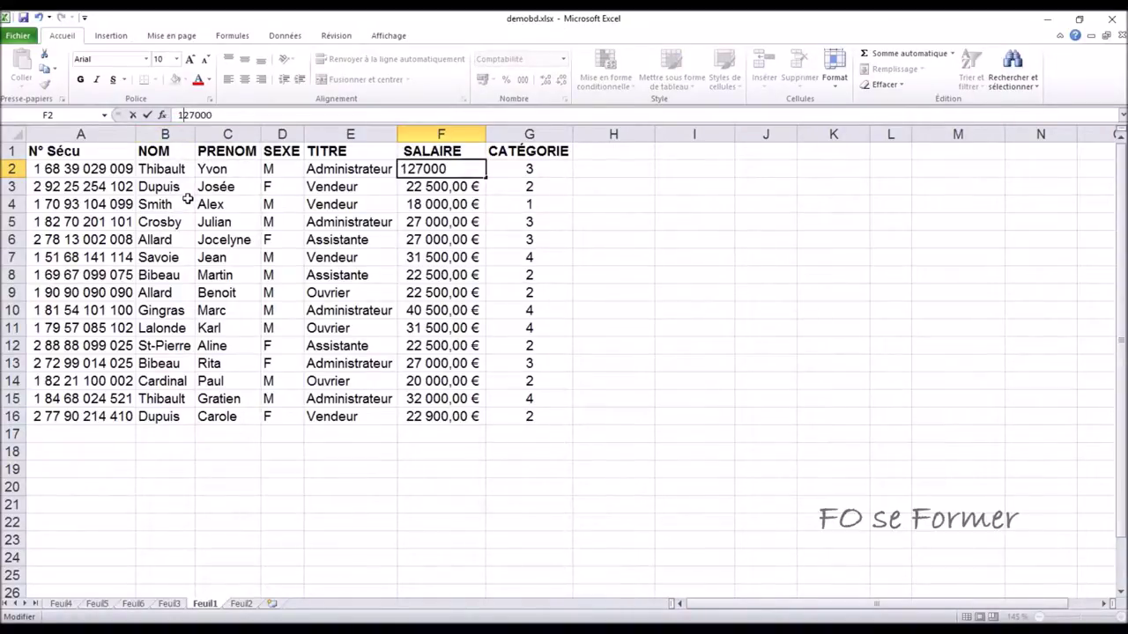
key("Return")
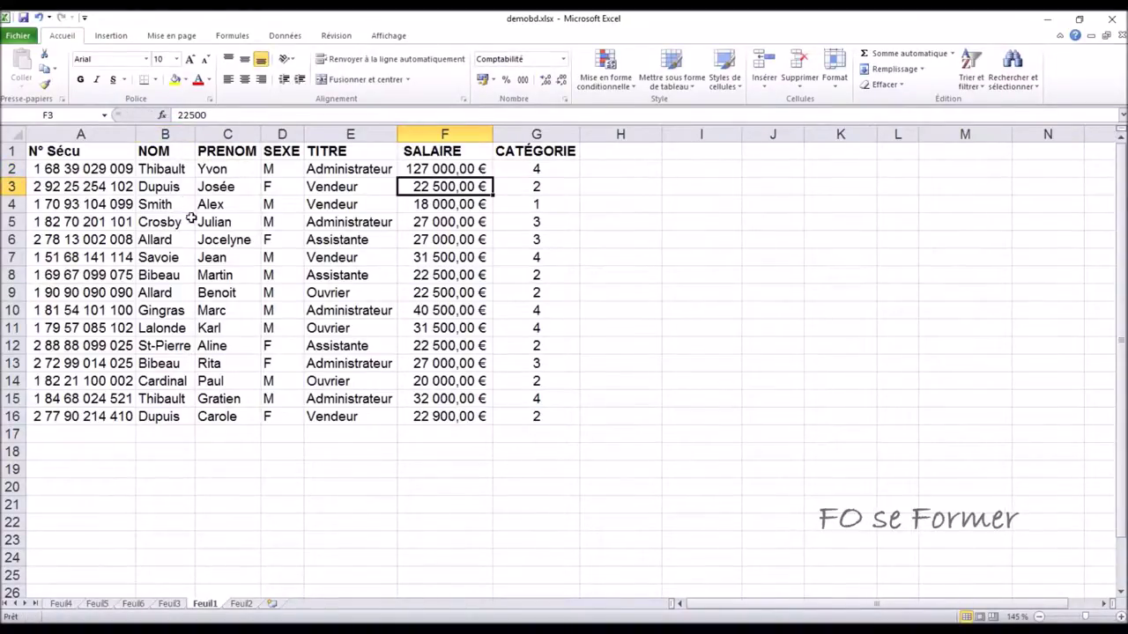
left_click(169, 603)
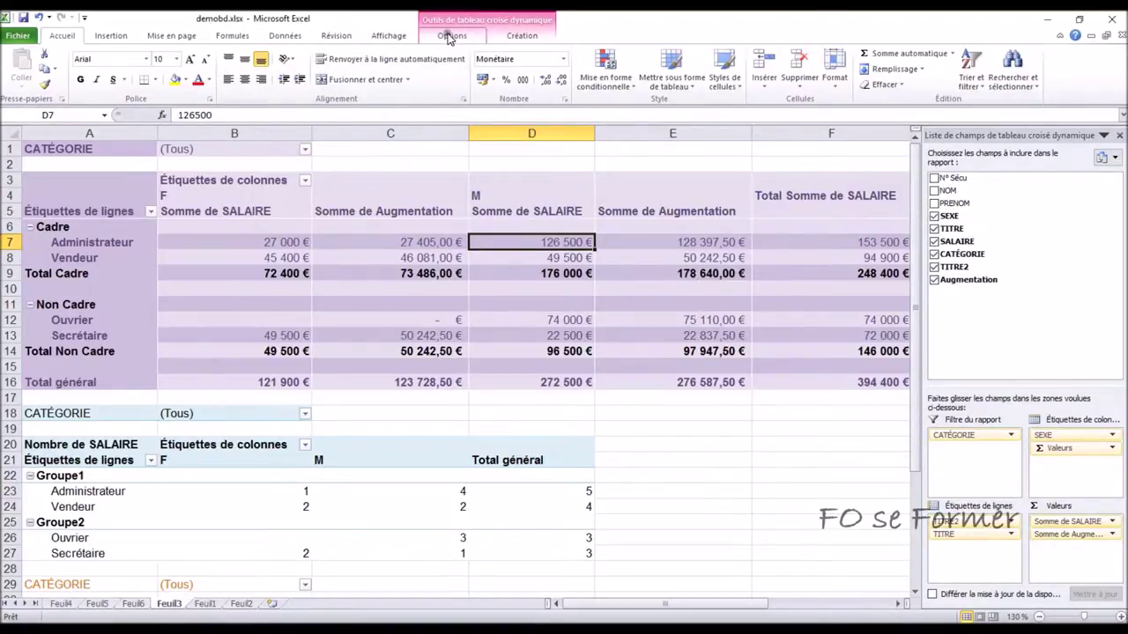
Try refreshing the pivot table, dismiss the refresh error twice, and autofit column C
left_click(449, 36)
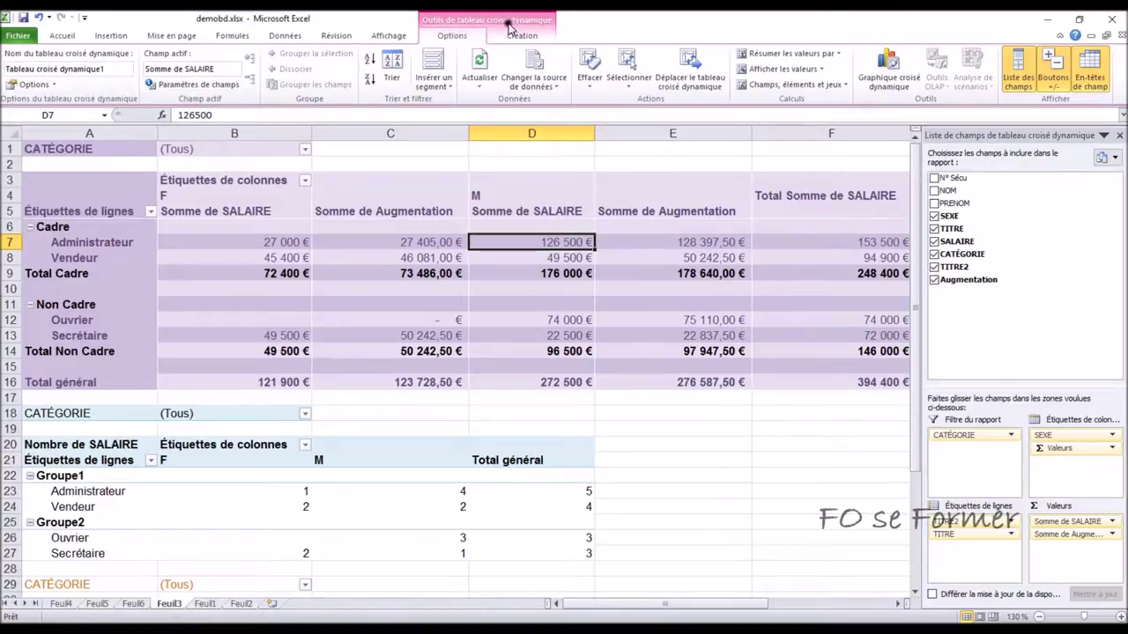
left_click(487, 65)
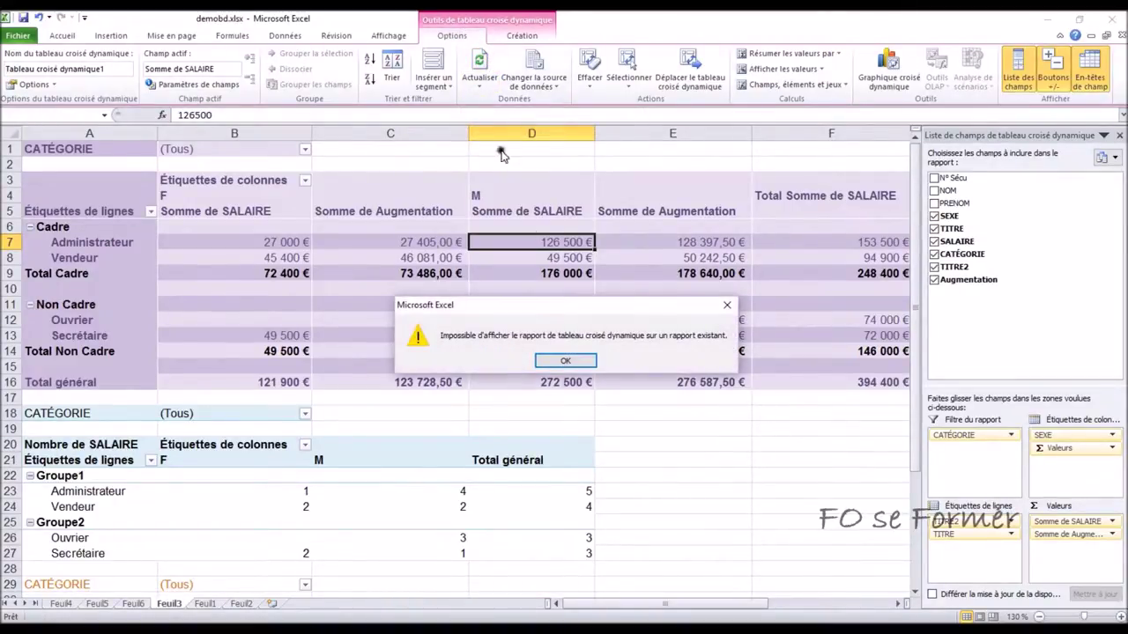
left_click(564, 362)
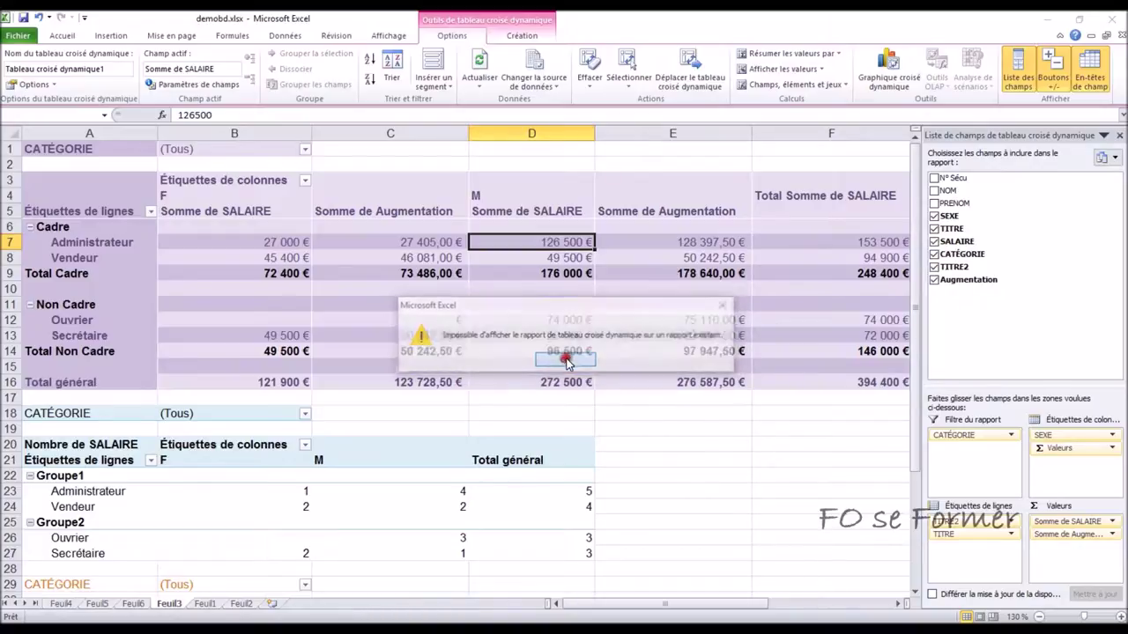
left_click(565, 362)
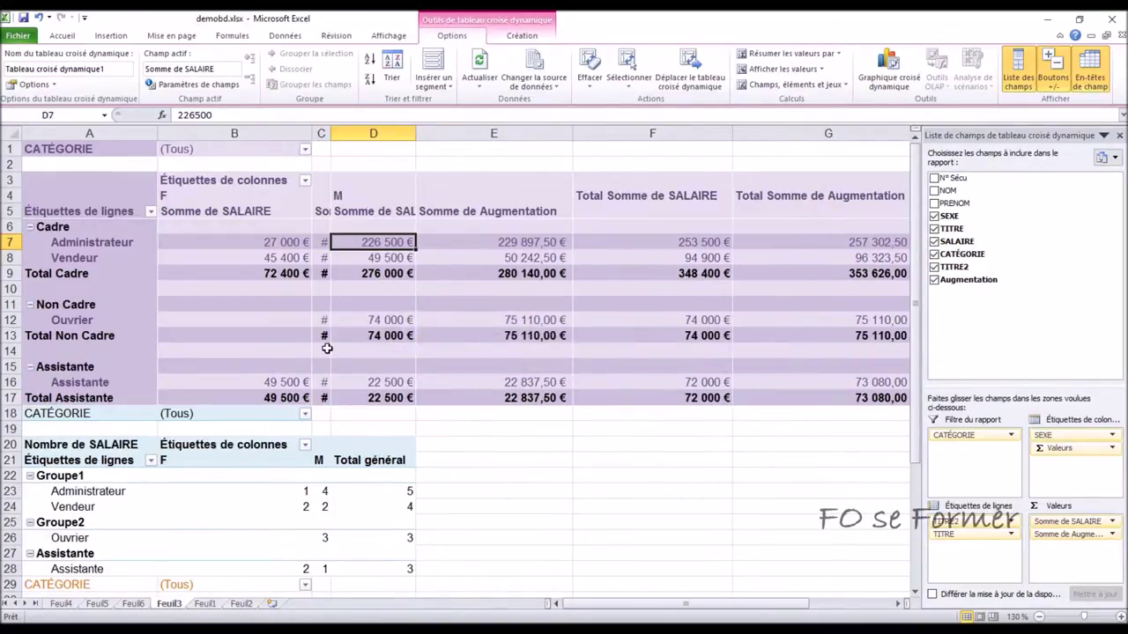
double_click(330, 129)
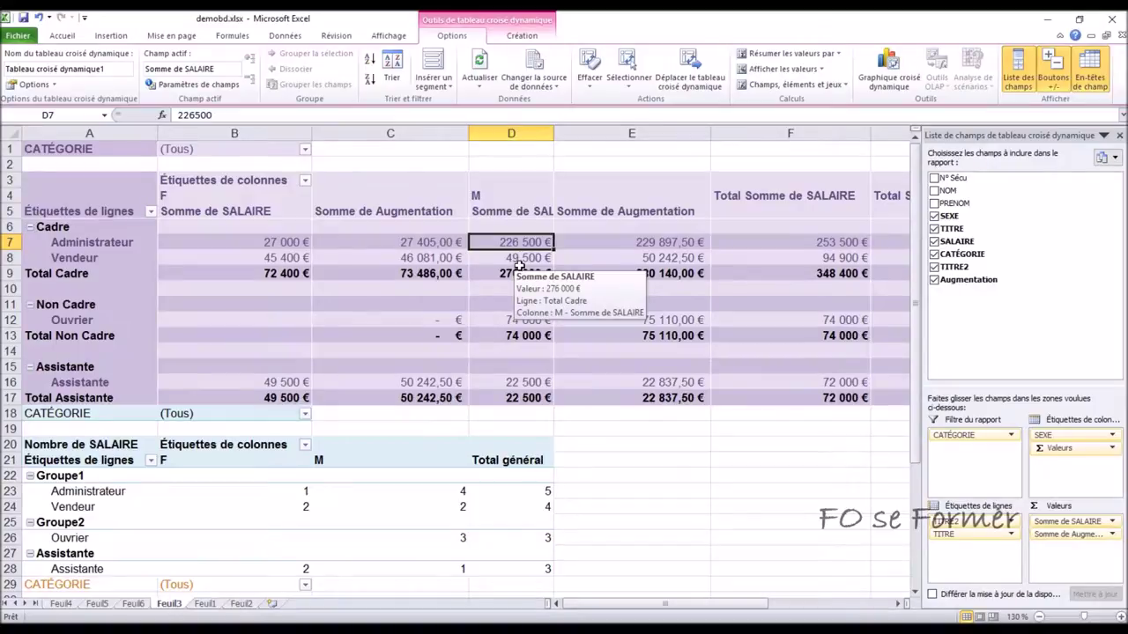
Undo the refresh and the F2 edit, restoring the 27 000 € salary, then return to Feuil3
left_click(38, 18)
left_click(37, 17)
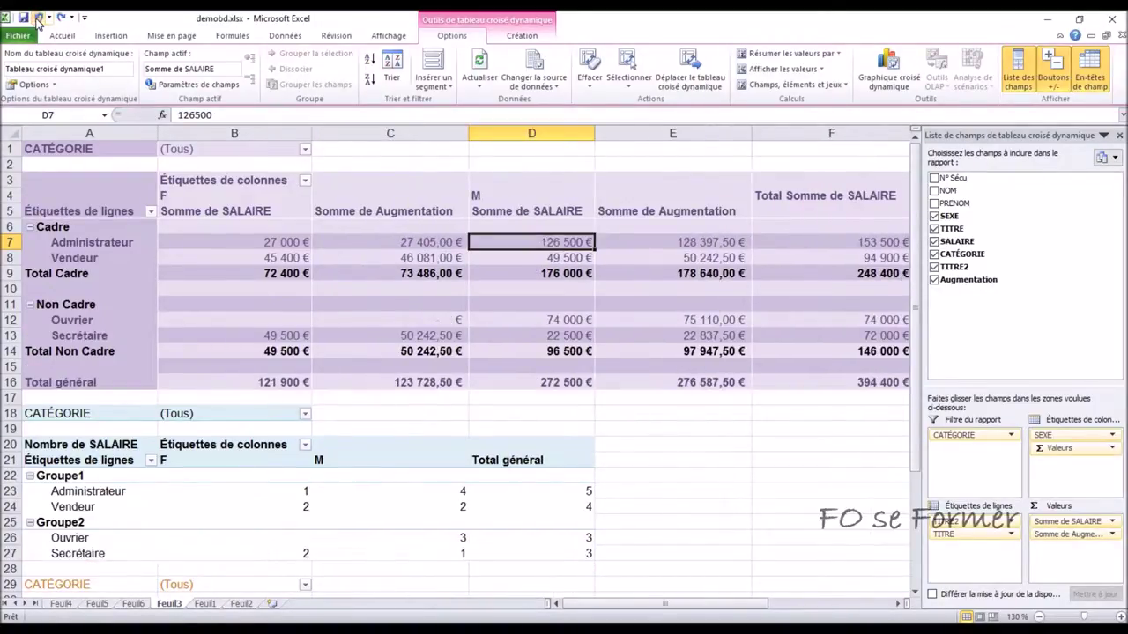
left_click(203, 605)
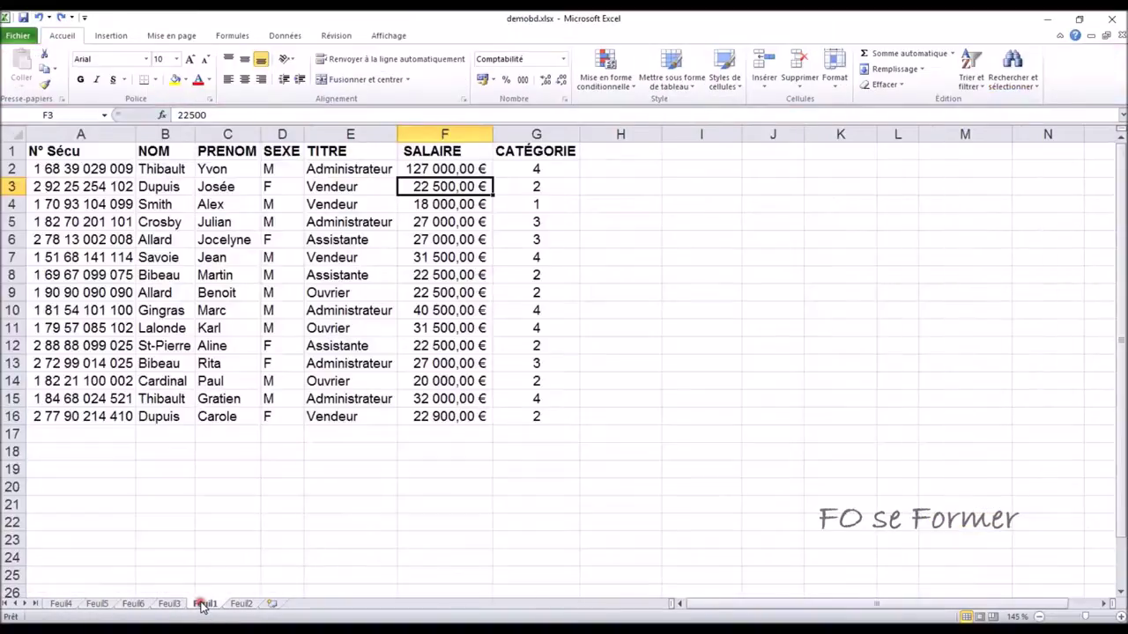
left_click(38, 18)
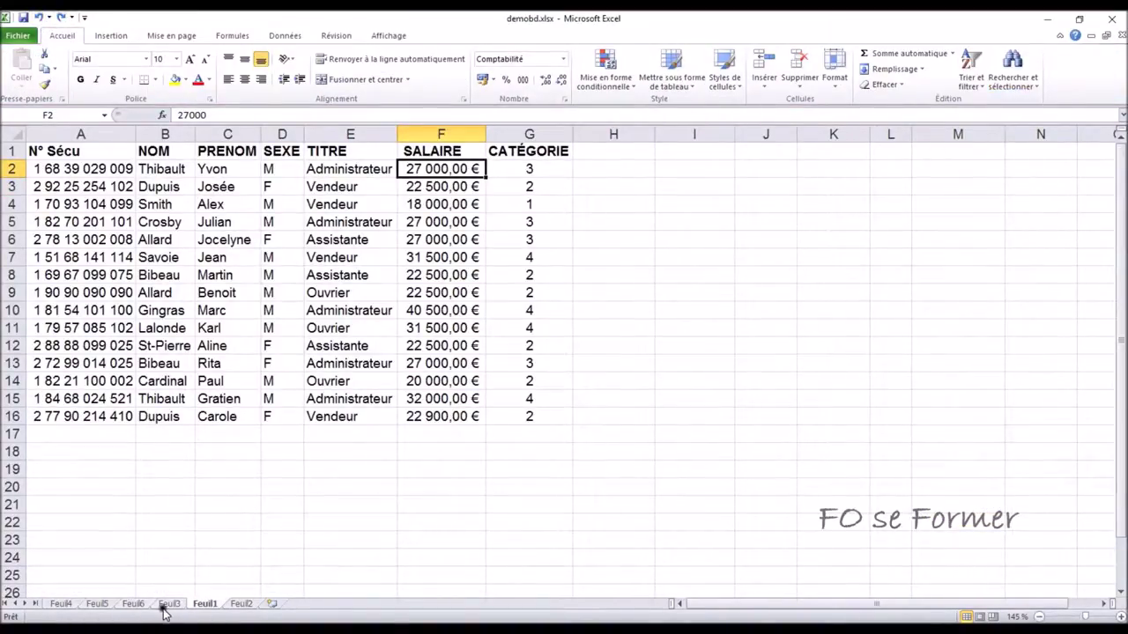
left_click(166, 606)
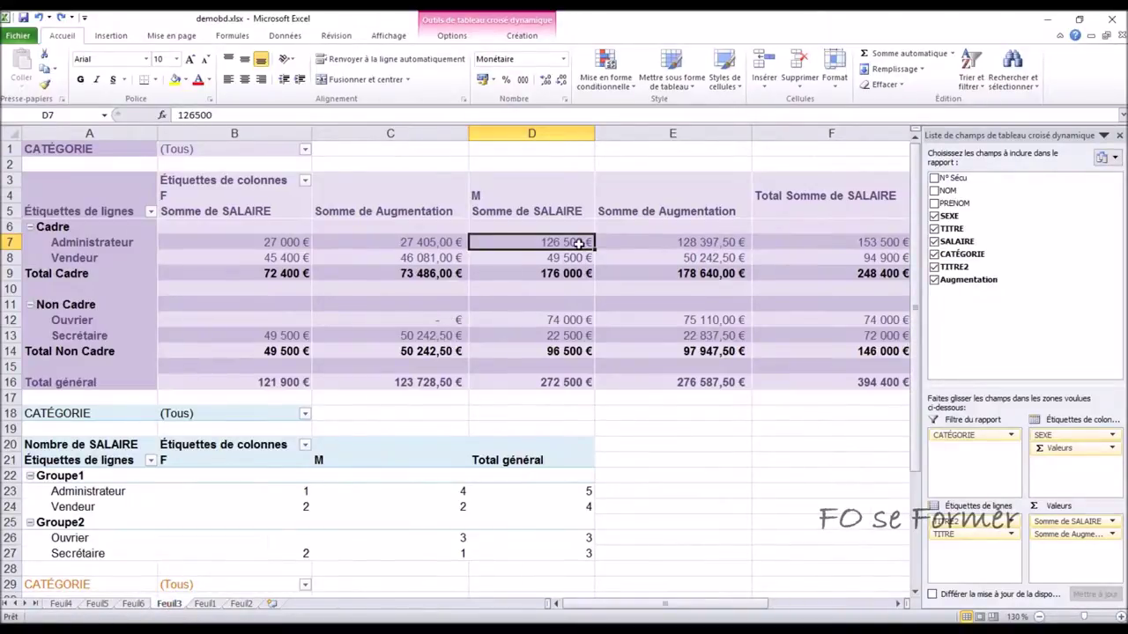
left_click(460, 37)
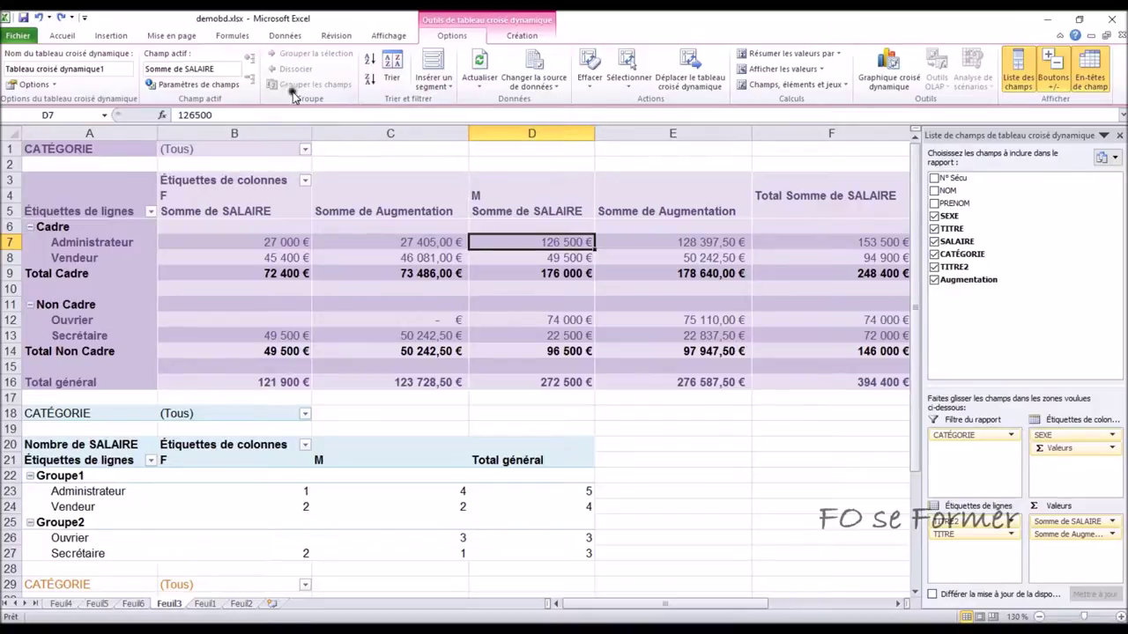
Select the Cadre label and toggle the category groups between collapsed and expanded several times
left_click(77, 226)
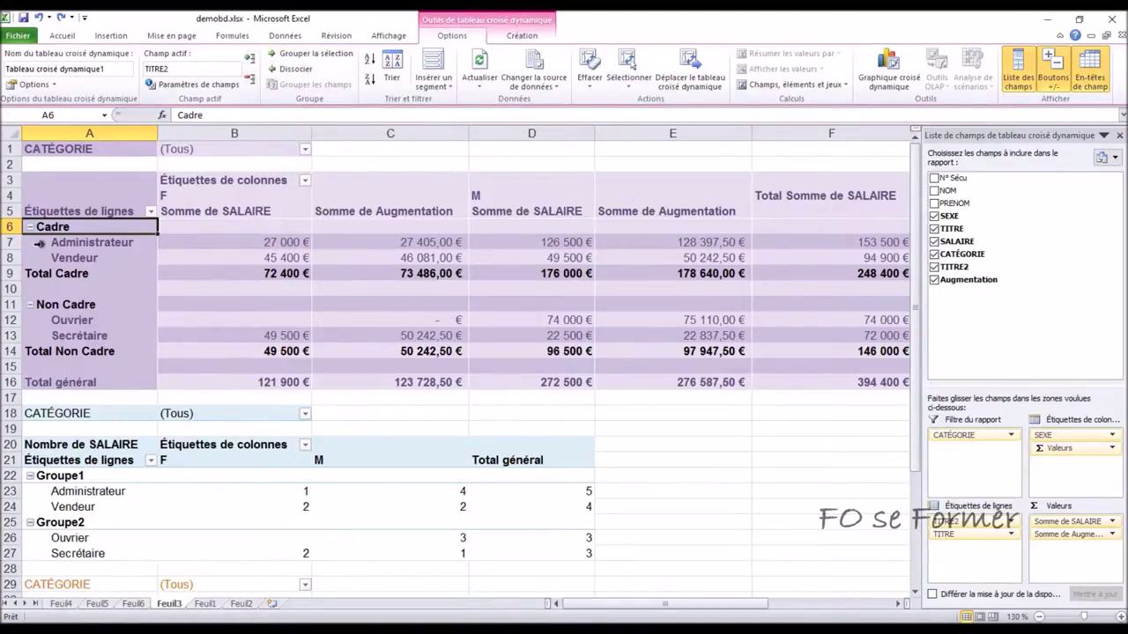
left_click(249, 79)
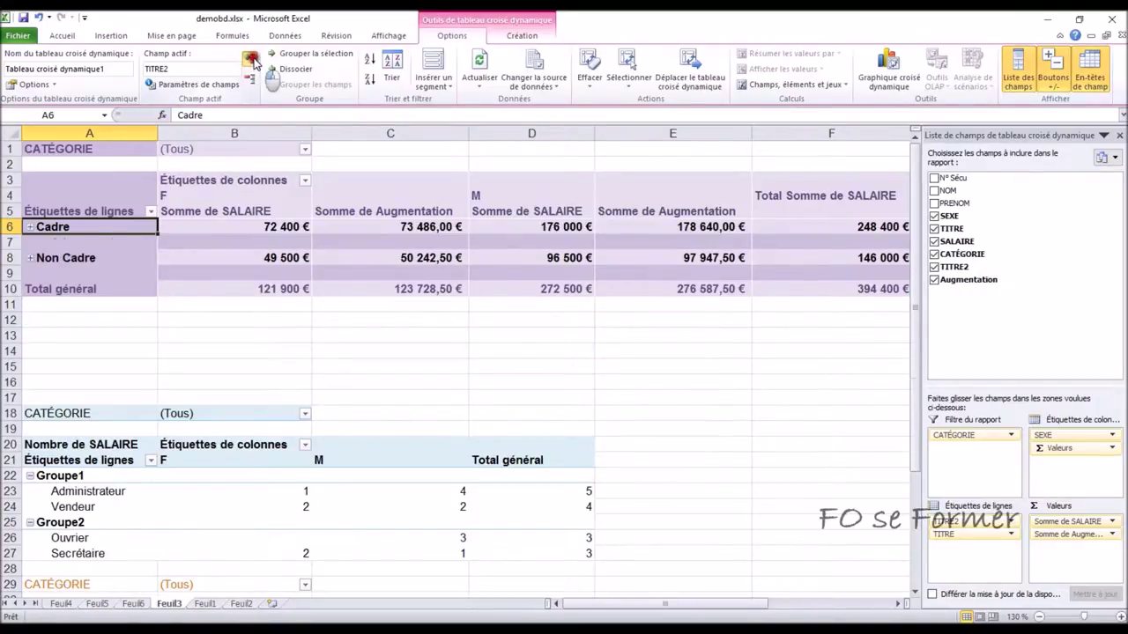
left_click(249, 59)
left_click(250, 78)
left_click(249, 59)
left_click(250, 79)
left_click(249, 59)
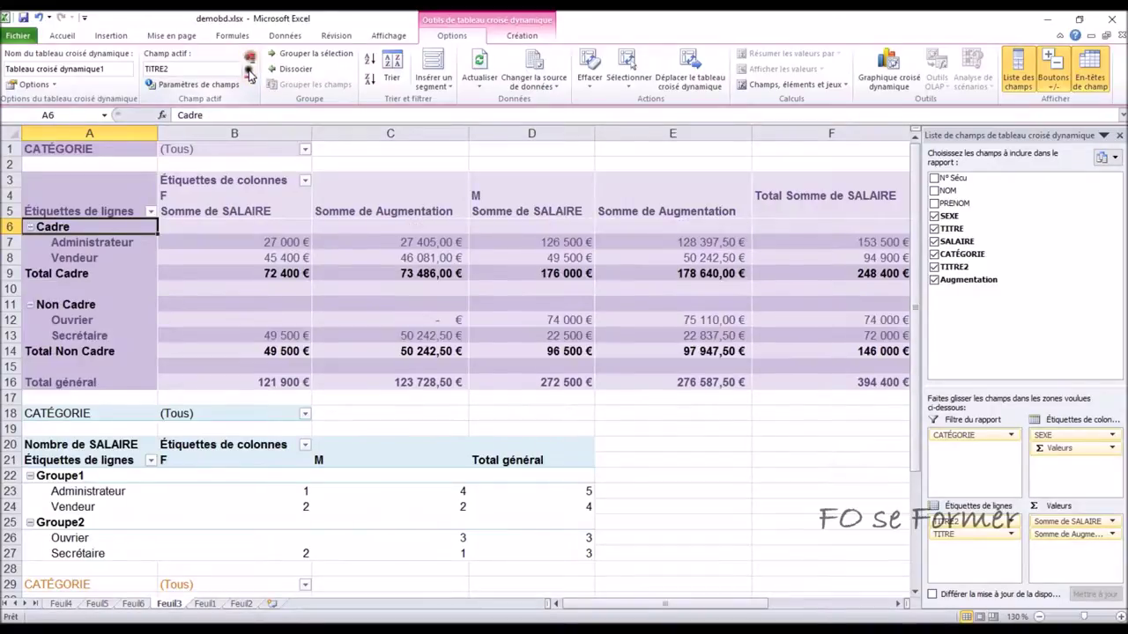
left_click(249, 79)
left_click(249, 59)
left_click(250, 79)
left_click(249, 59)
Collapse Cadre and Non Cadre individually, re-expand both to show job titles, and select cell E7
left_click(30, 227)
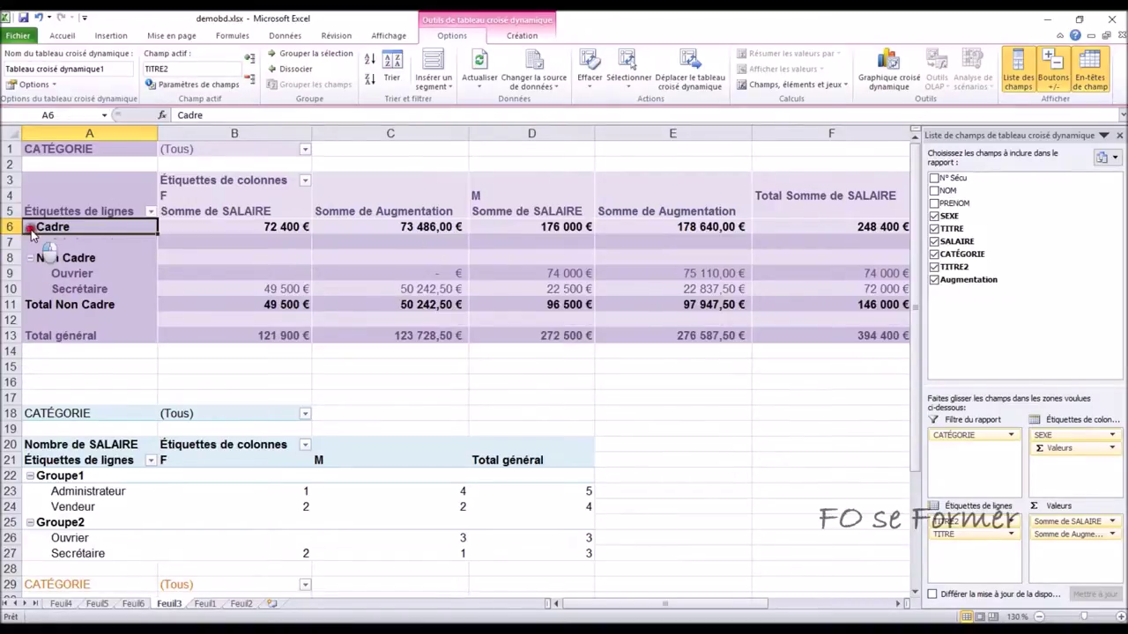
left_click(30, 258)
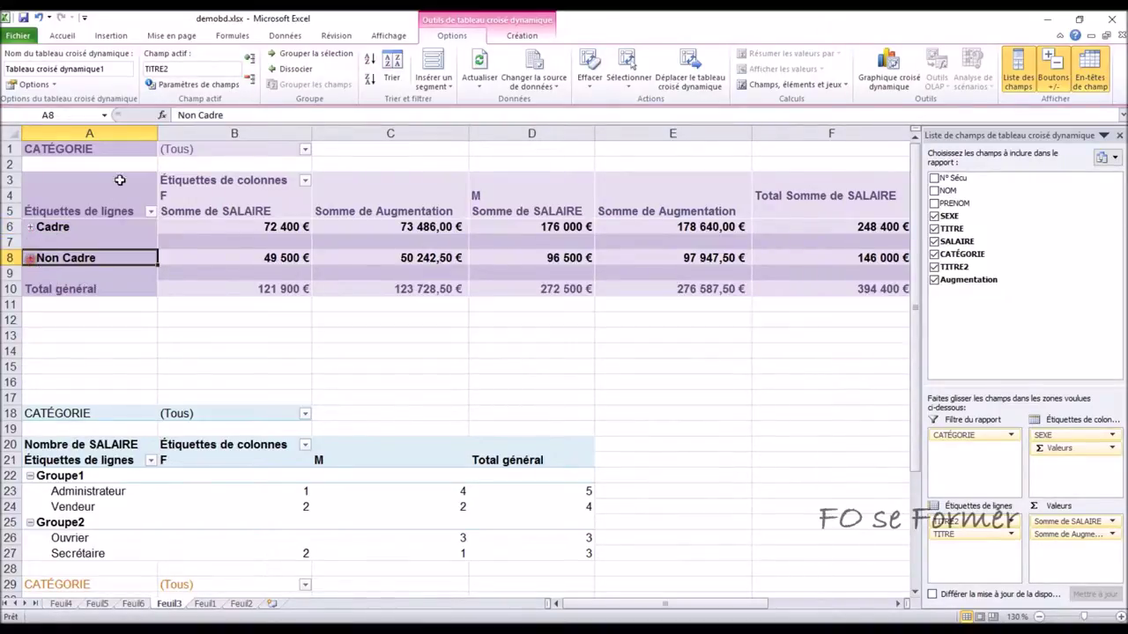
left_click(250, 59)
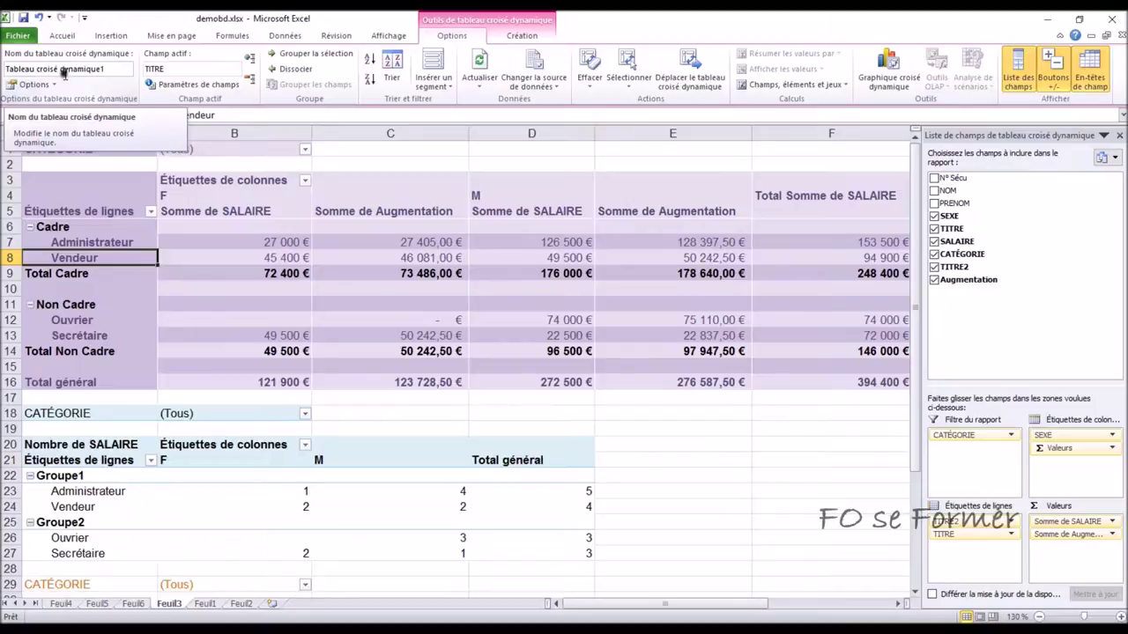
left_click(57, 85)
left_click(667, 144)
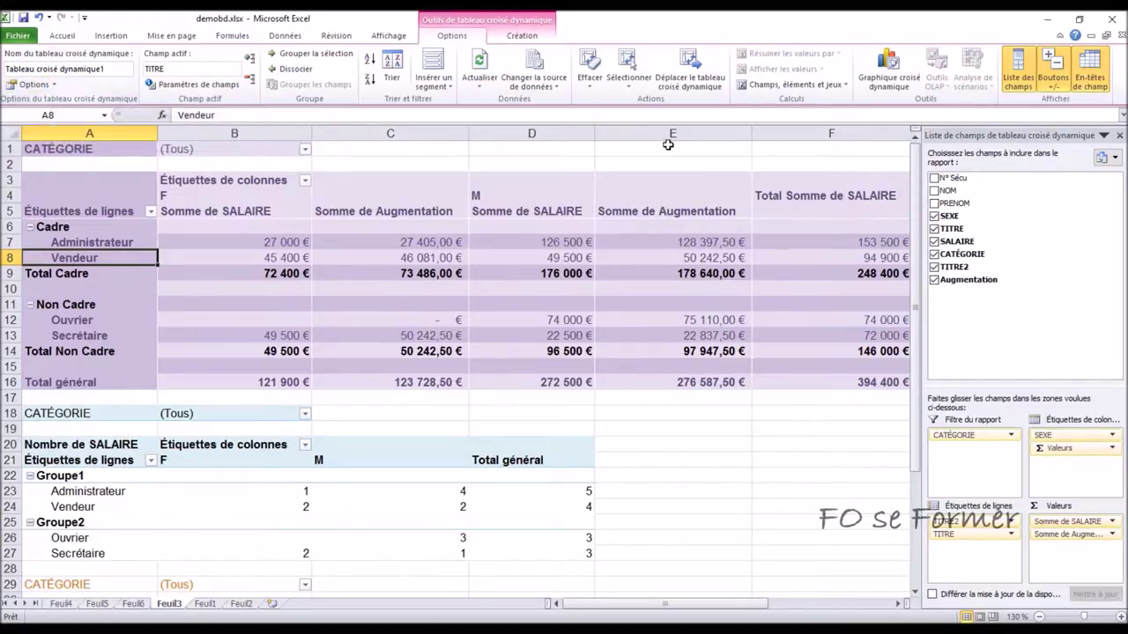
left_click(643, 247)
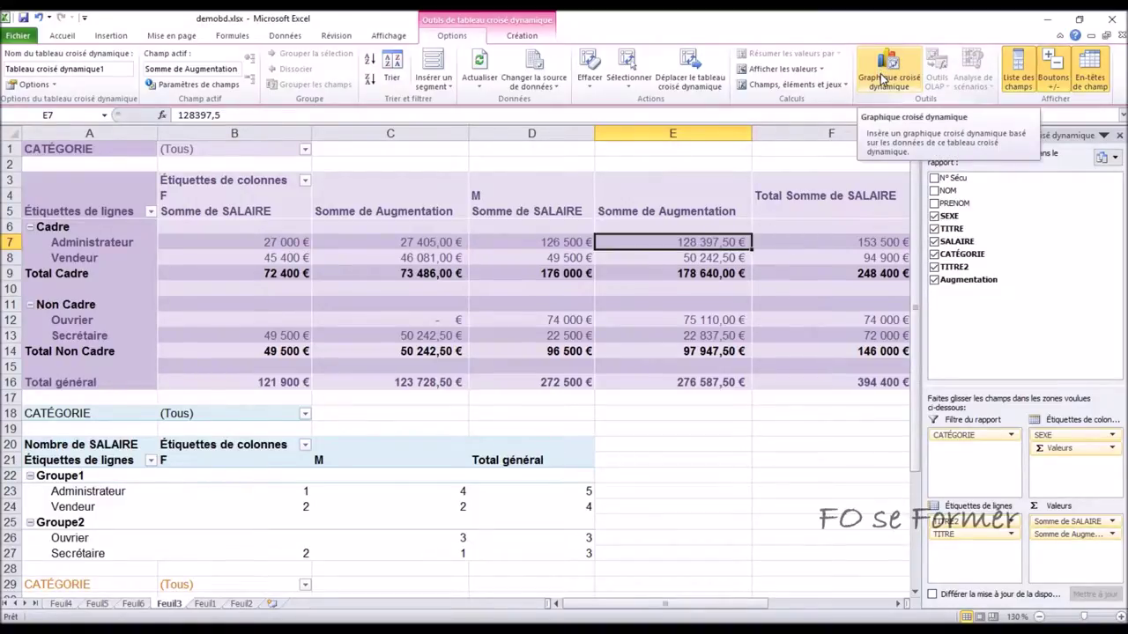
Insert a 3D column (Histogramme 3D) pivot chart from the Feuil3 pivot table
left_click(883, 79)
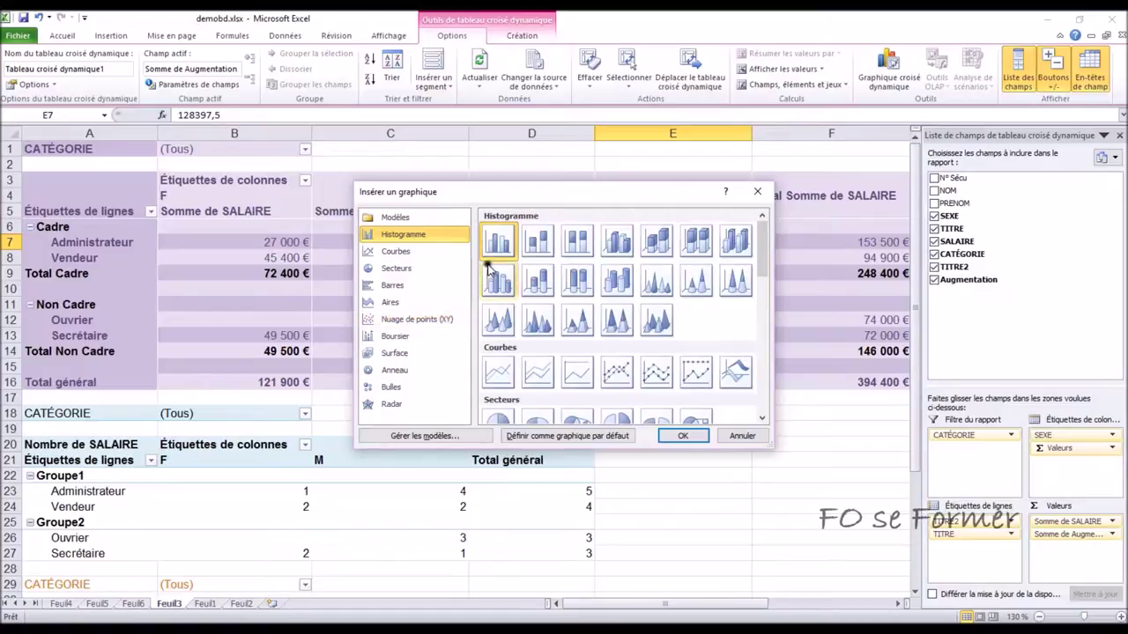
left_click(733, 243)
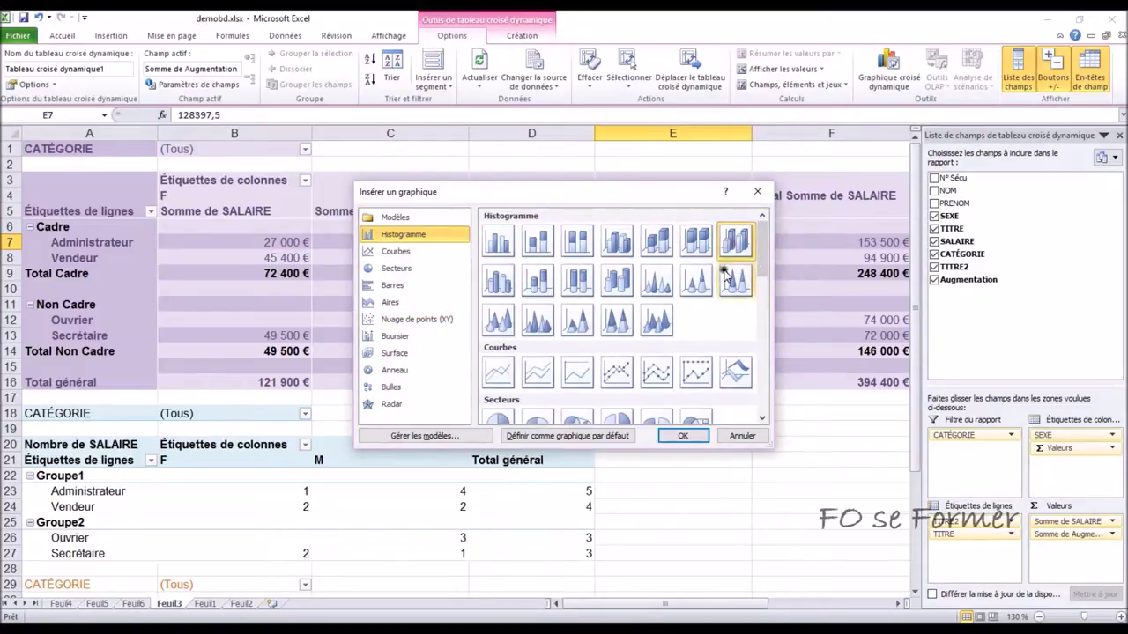
left_click(696, 438)
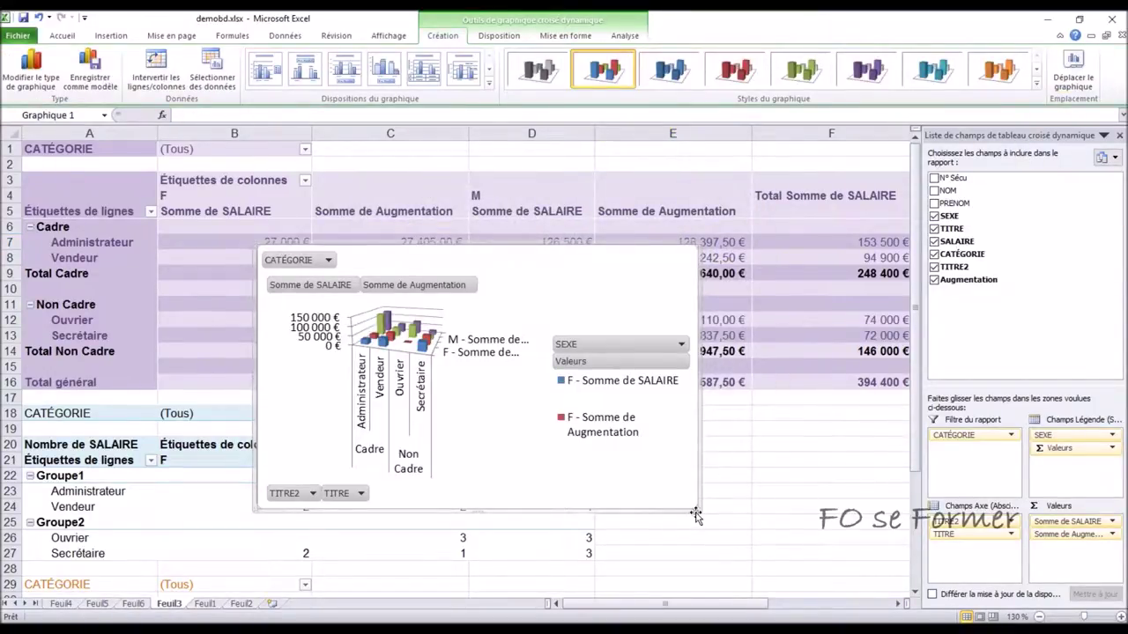
Enlarge and reposition the pivot chart, and hide the pivot field list pane
left_click_drag(696, 508, 894, 577)
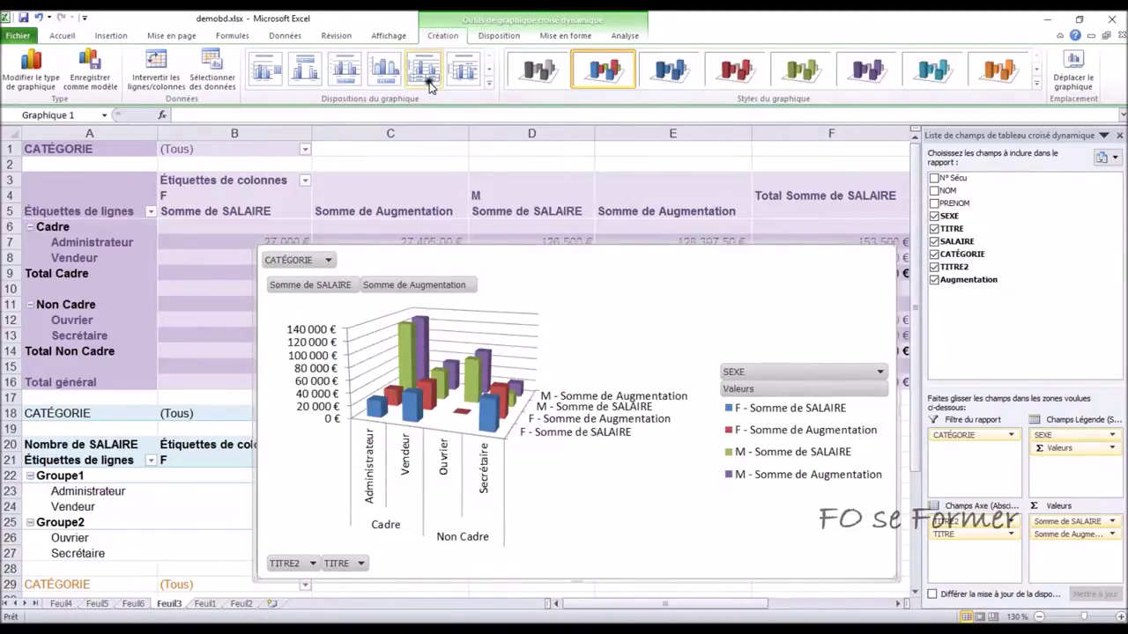
left_click(493, 35)
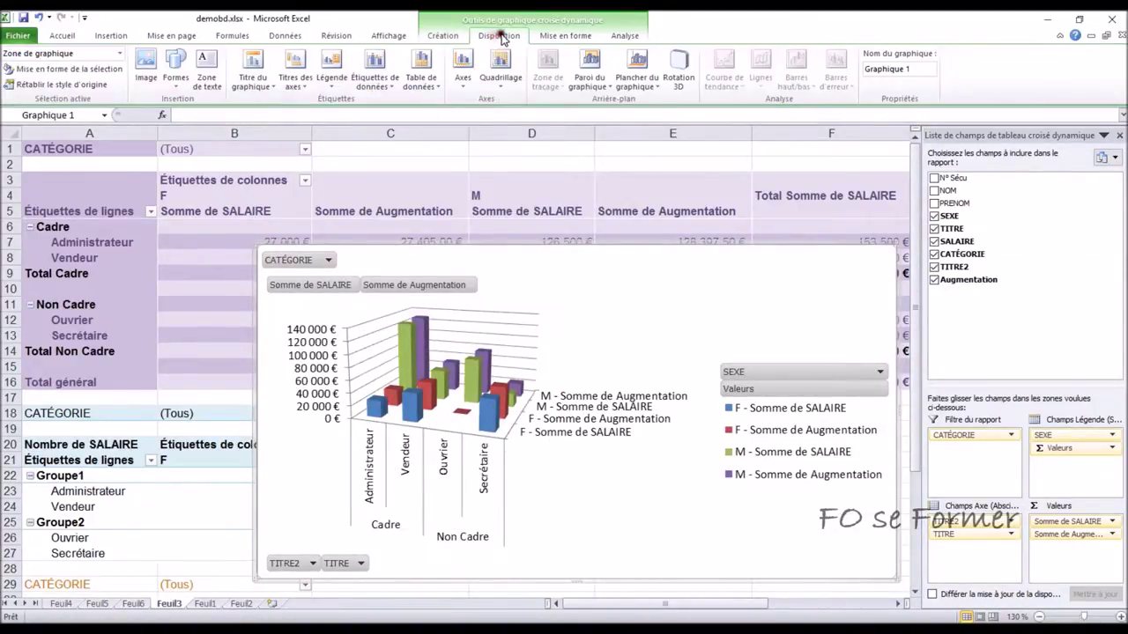
left_click(618, 36)
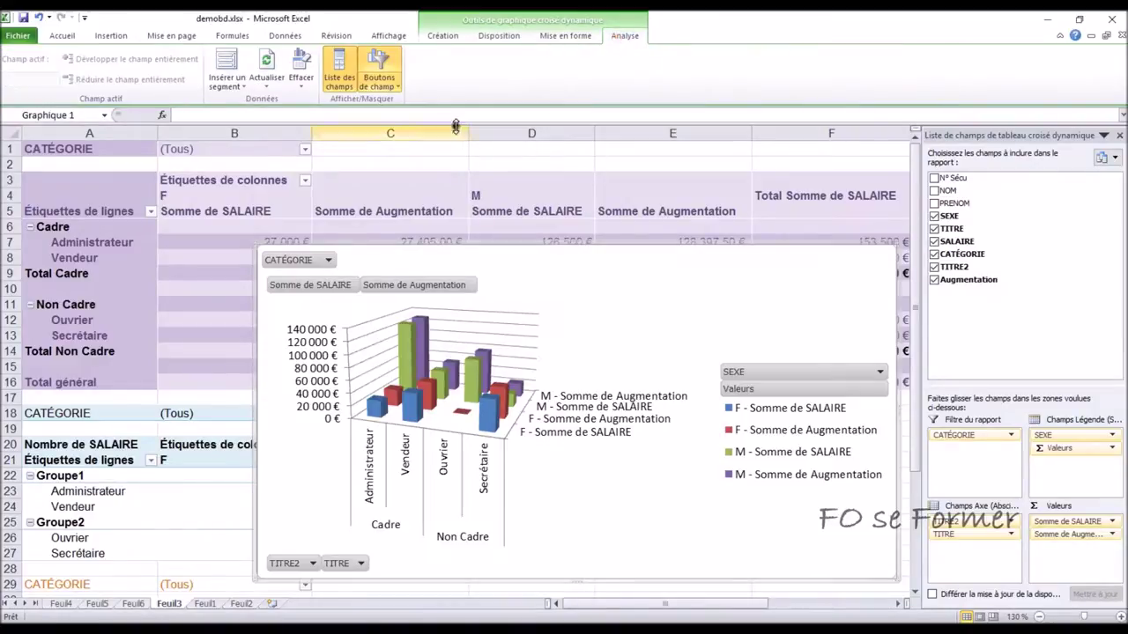
left_click(353, 81)
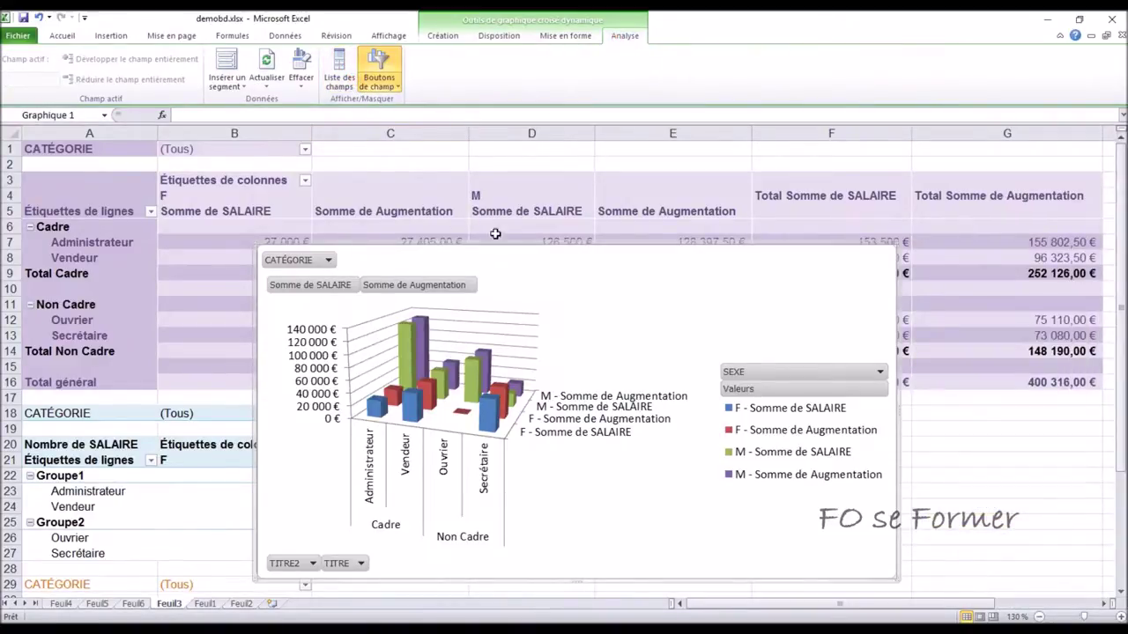
left_click_drag(496, 245, 404, 320)
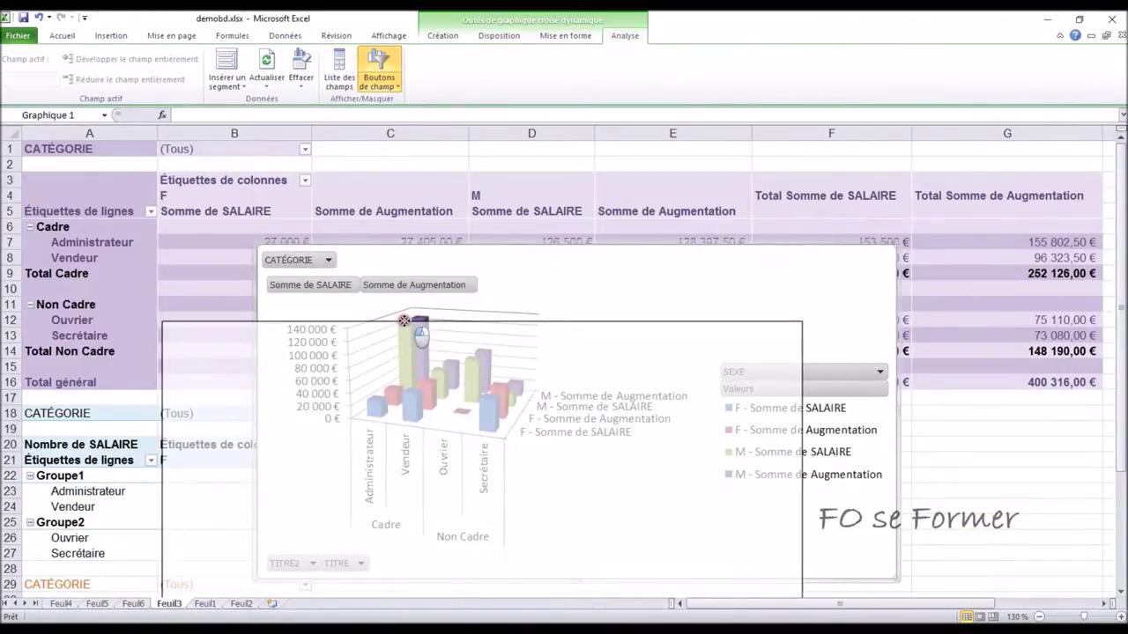
scroll(485, 361, "down", 3)
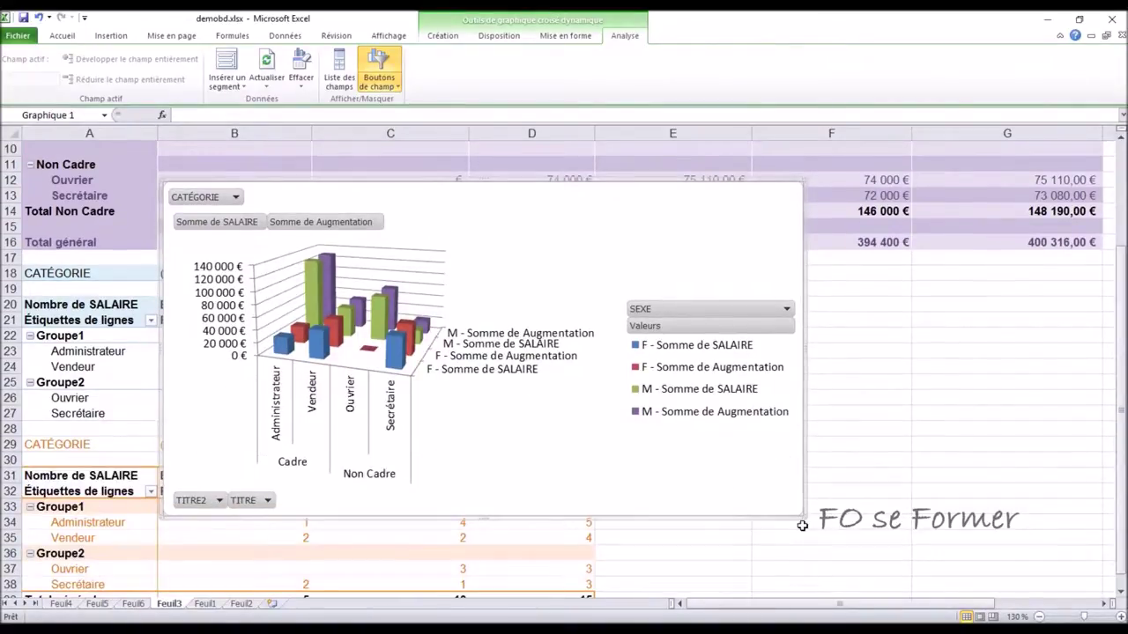
left_click_drag(801, 516, 1075, 582)
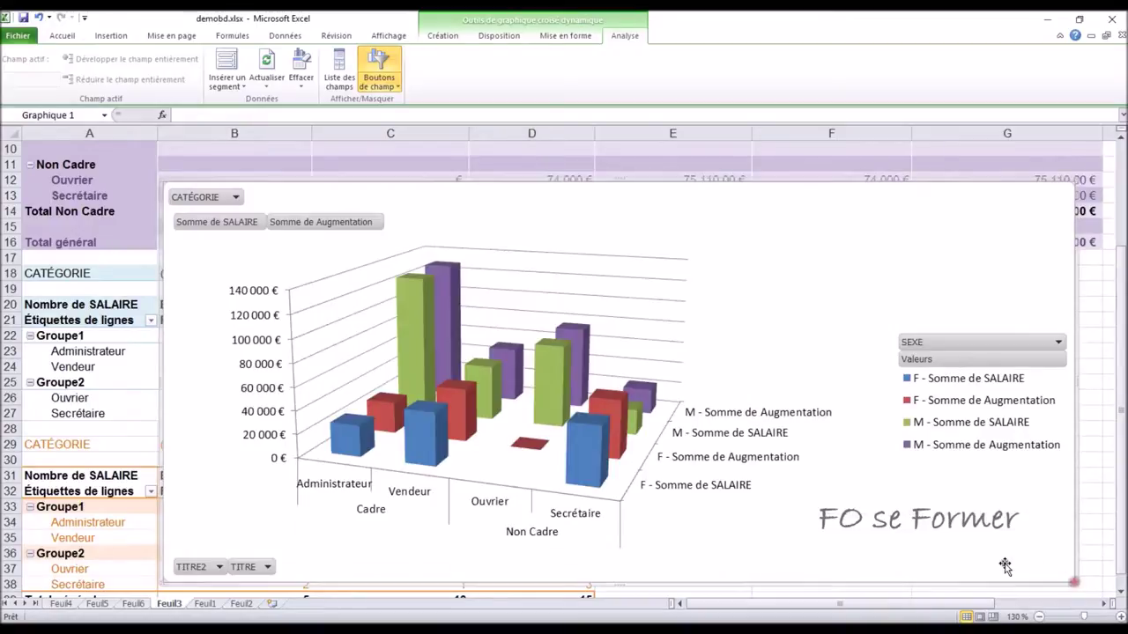
scroll(903, 498, "up", 2)
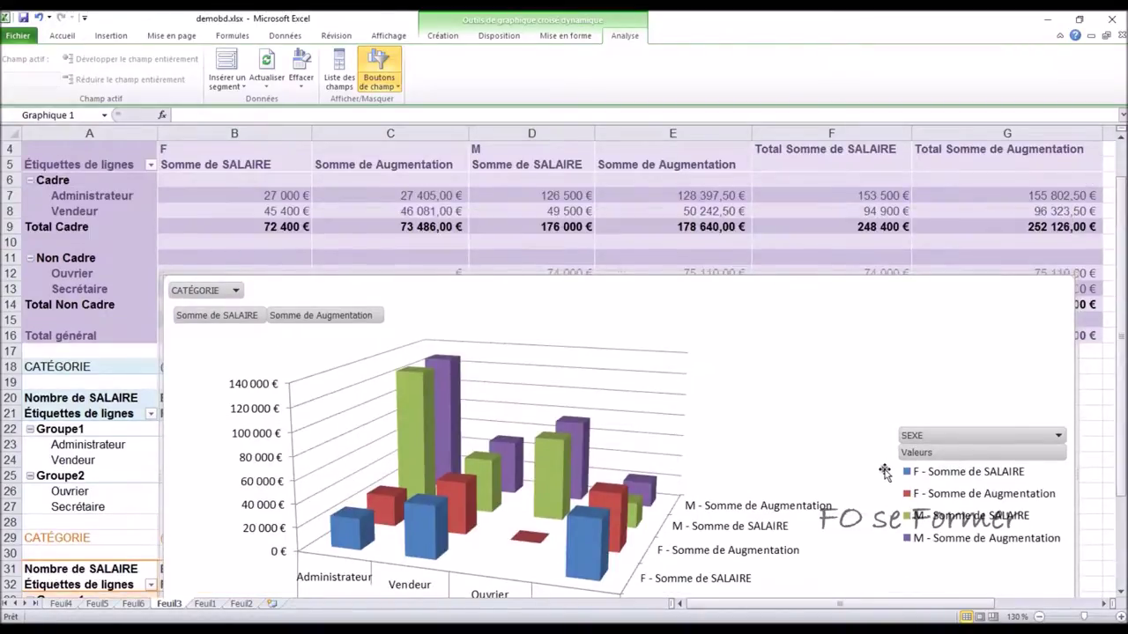
left_click_drag(868, 282, 904, 199)
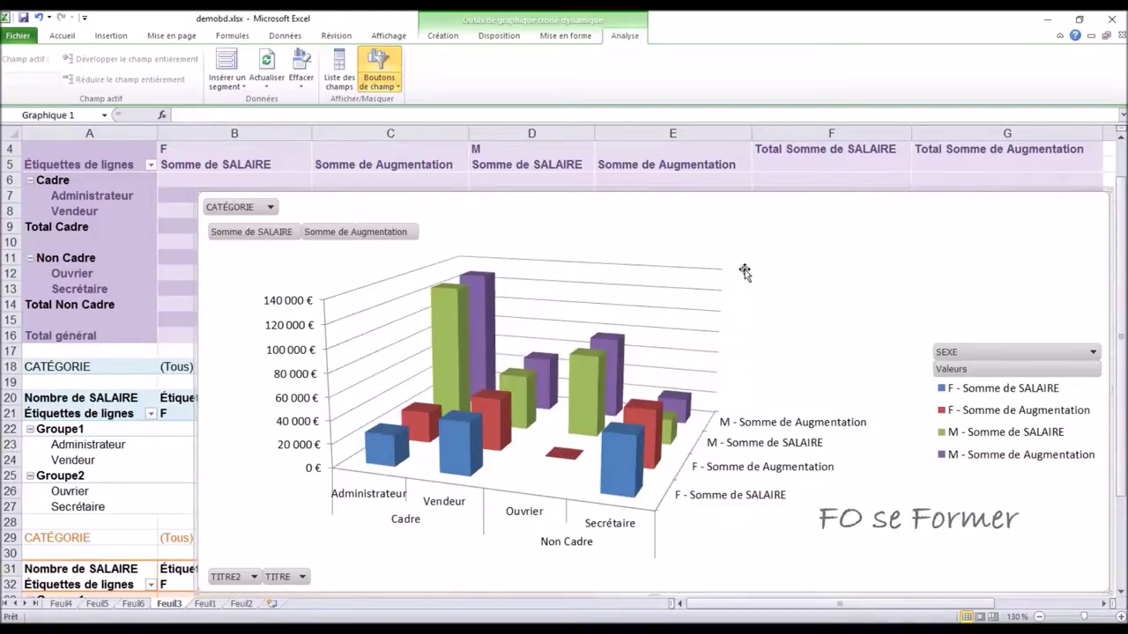
scroll(566, 291, "up", 1)
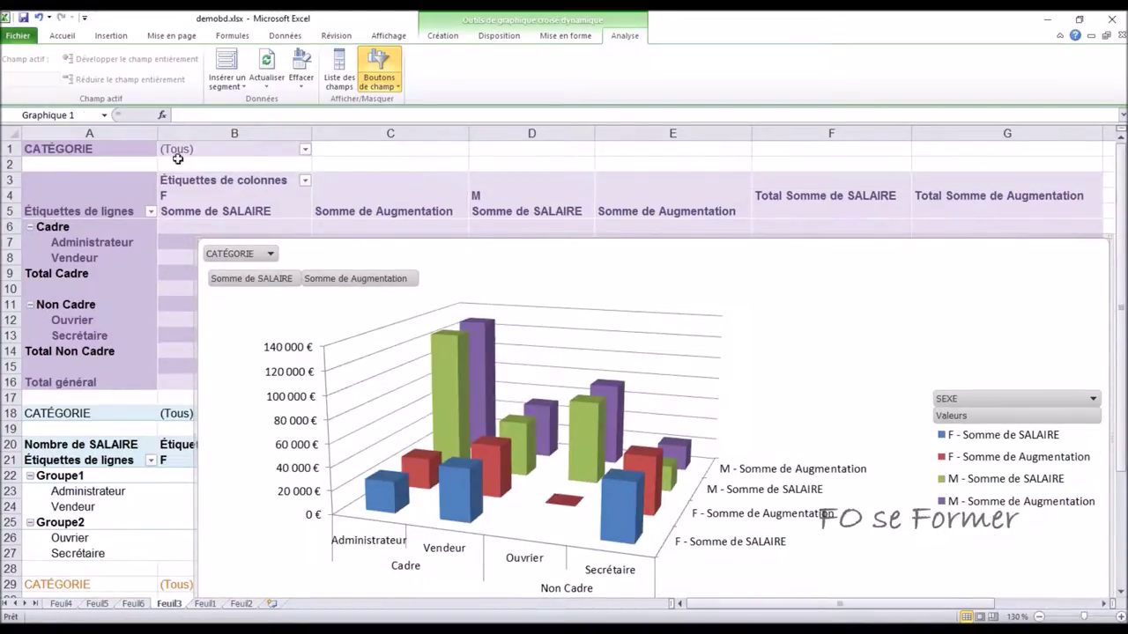
left_click(305, 154)
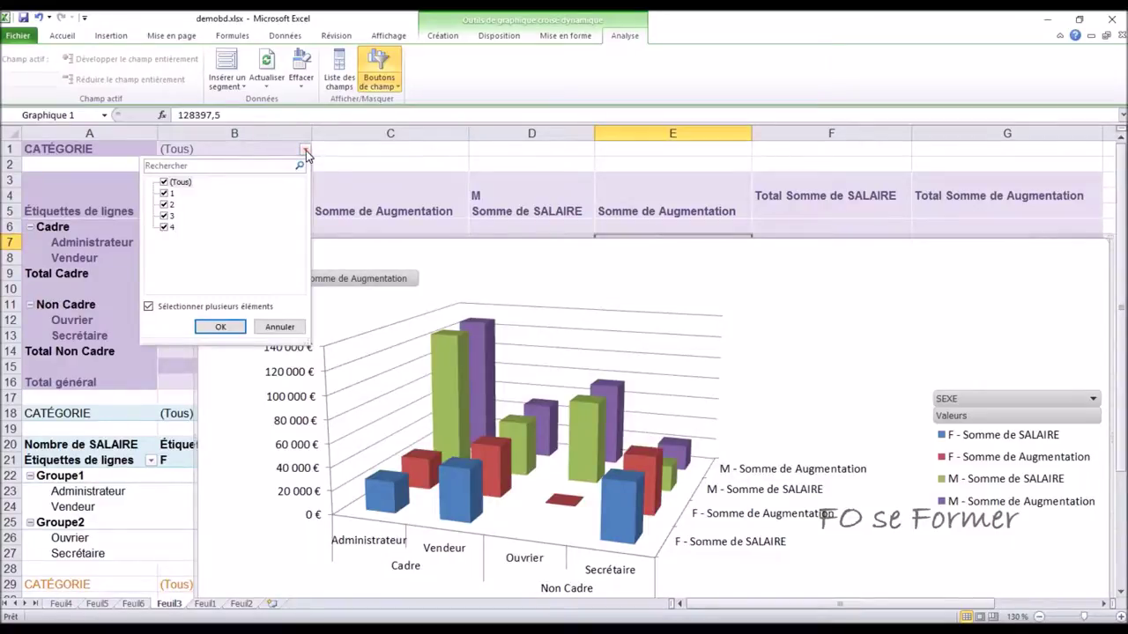
left_click(305, 156)
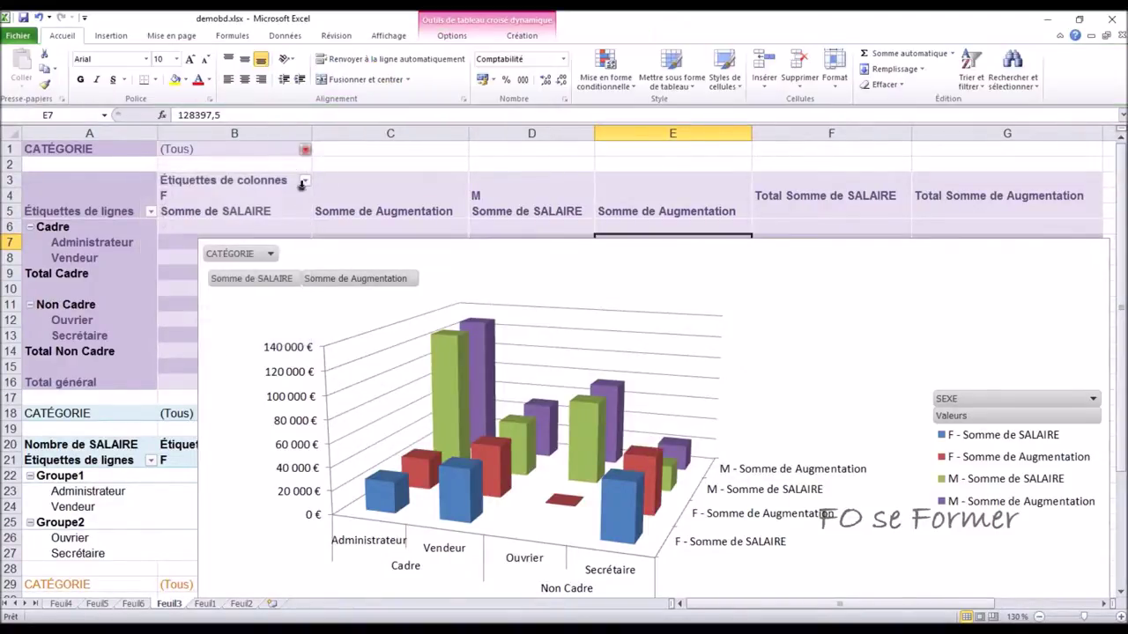
left_click(204, 604)
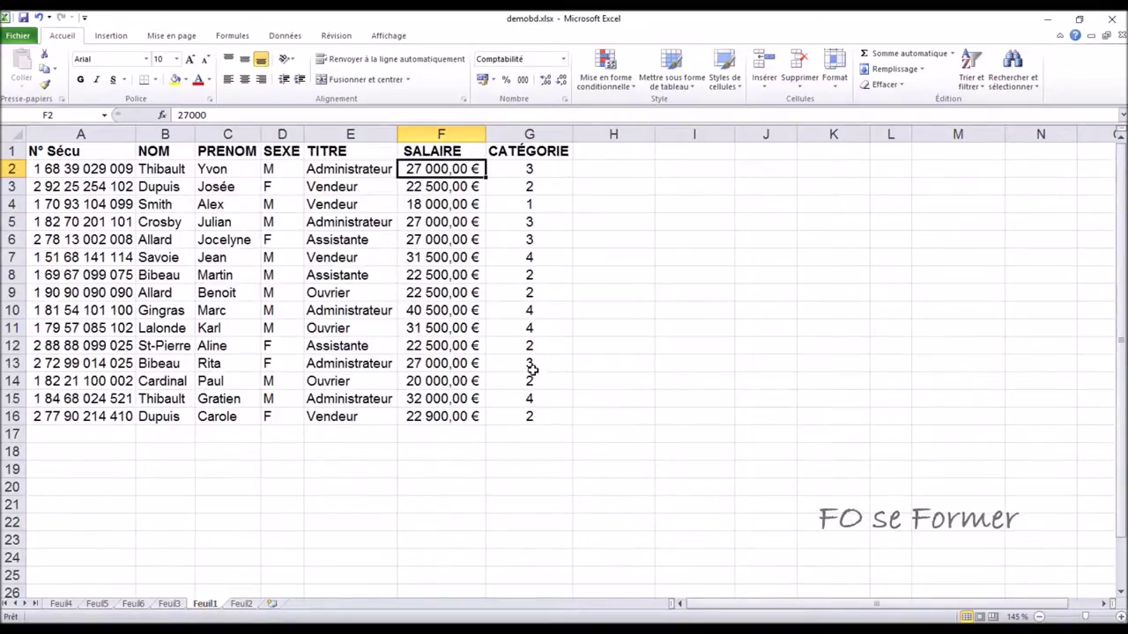
left_click(170, 605)
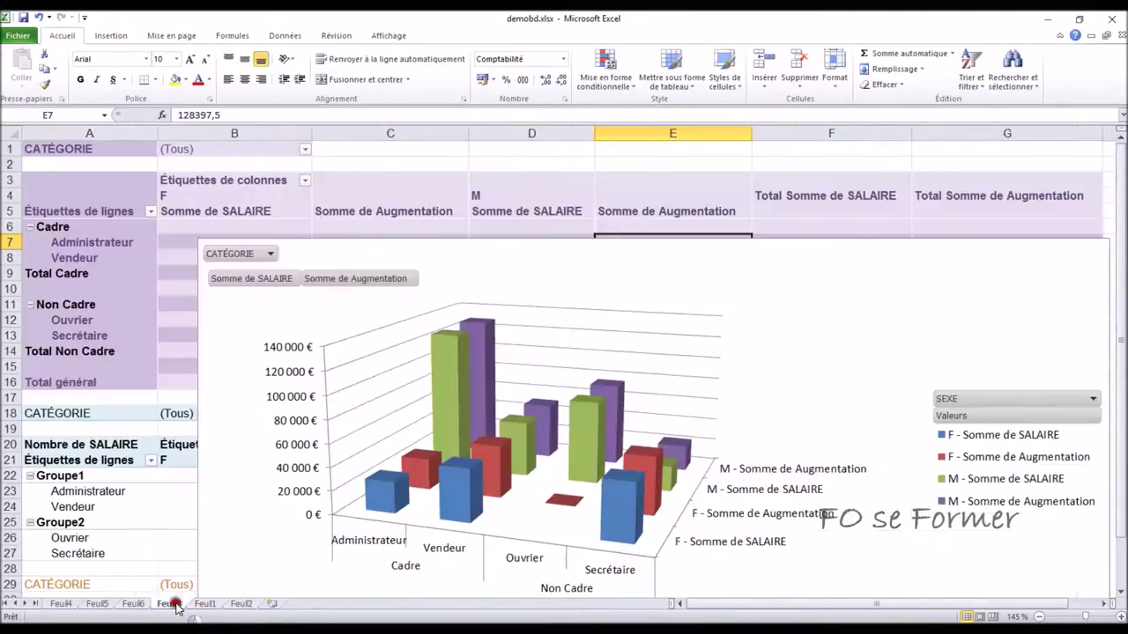
left_click(272, 256)
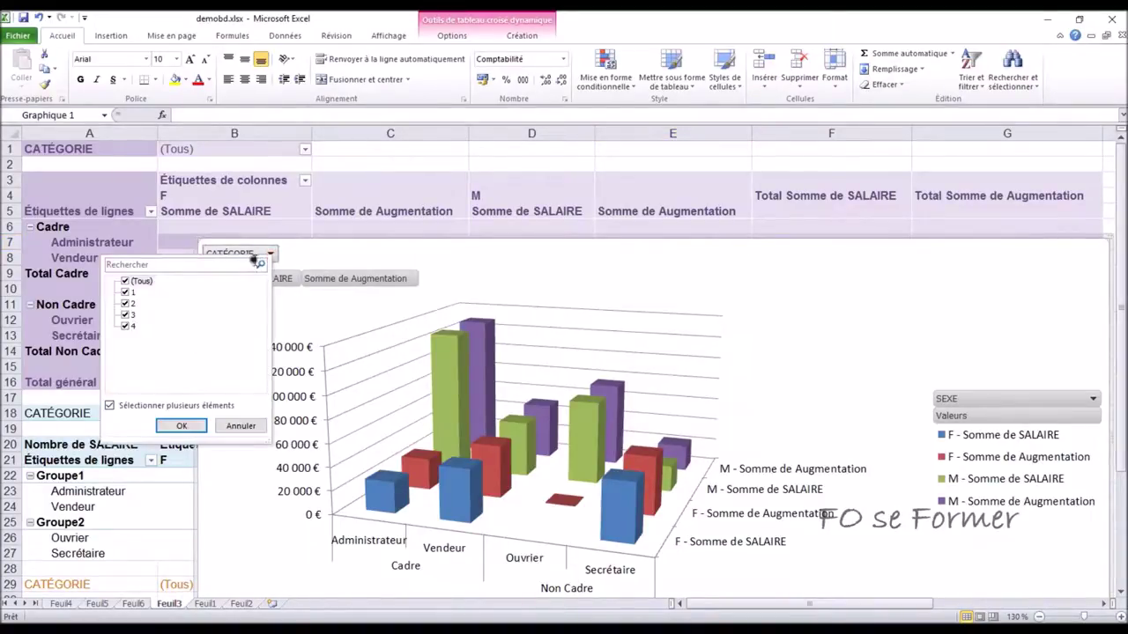
left_click(238, 427)
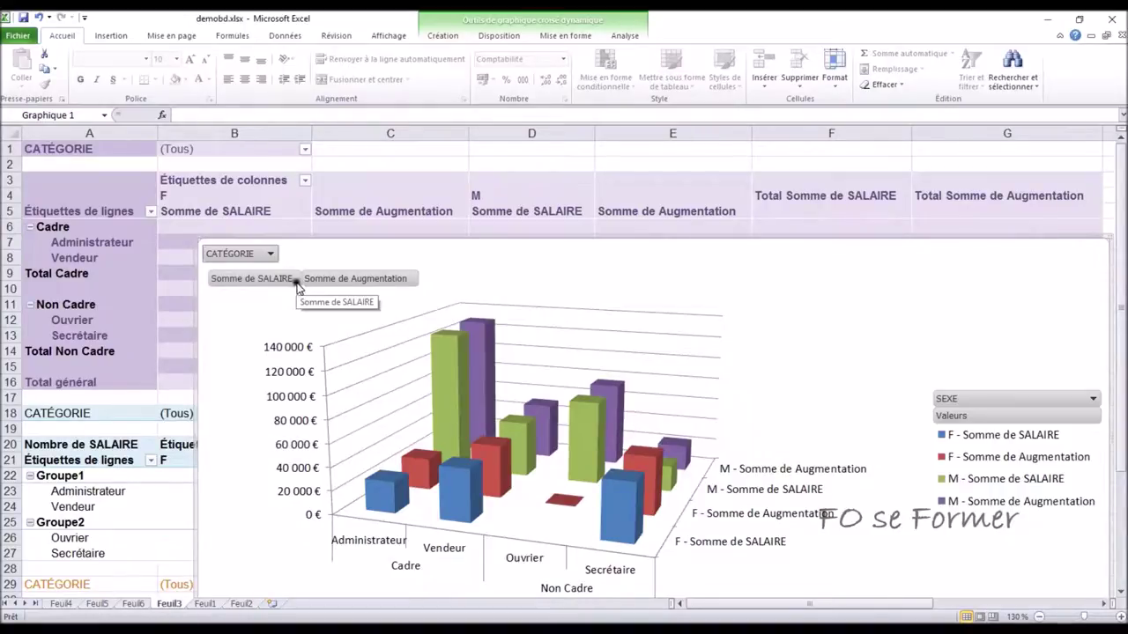
left_click(1019, 399)
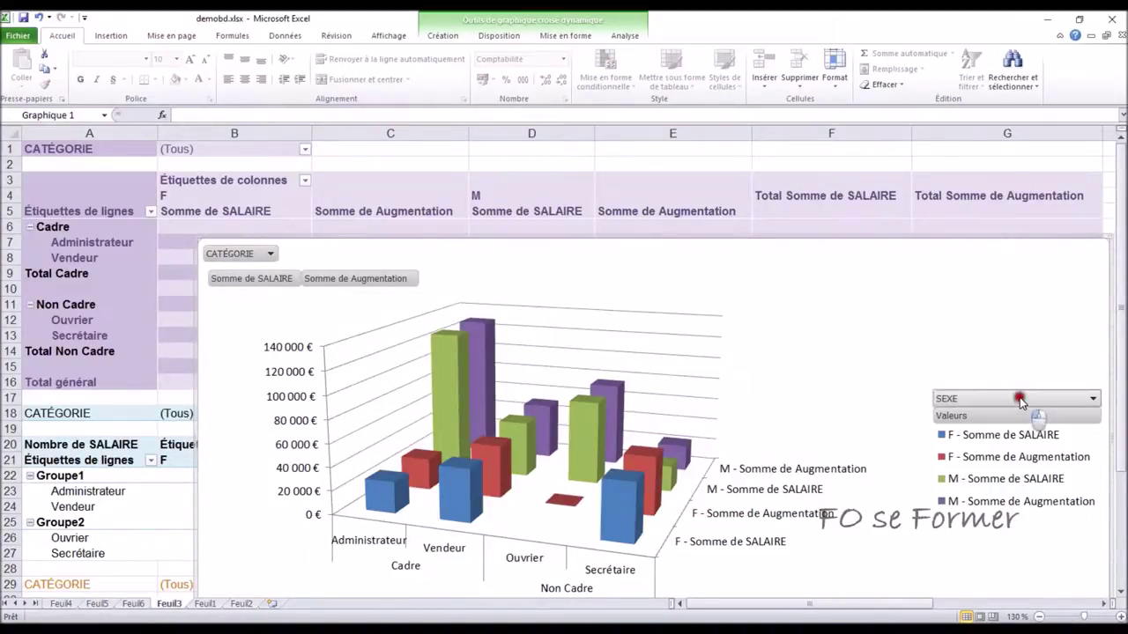
left_click(988, 379)
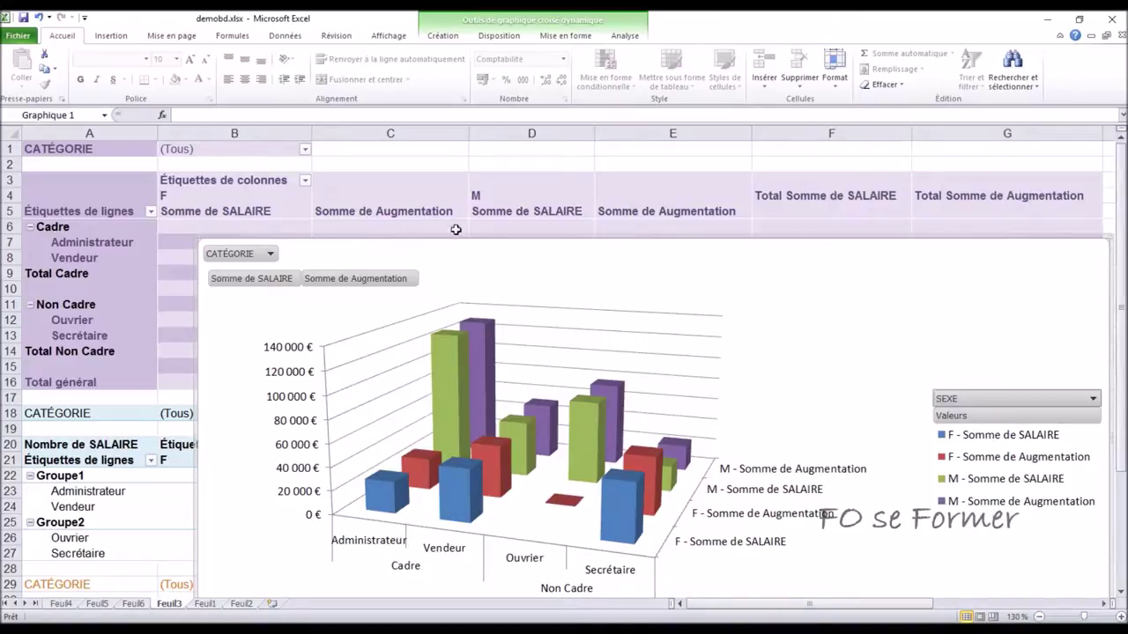
scroll(640, 441, "down", 2)
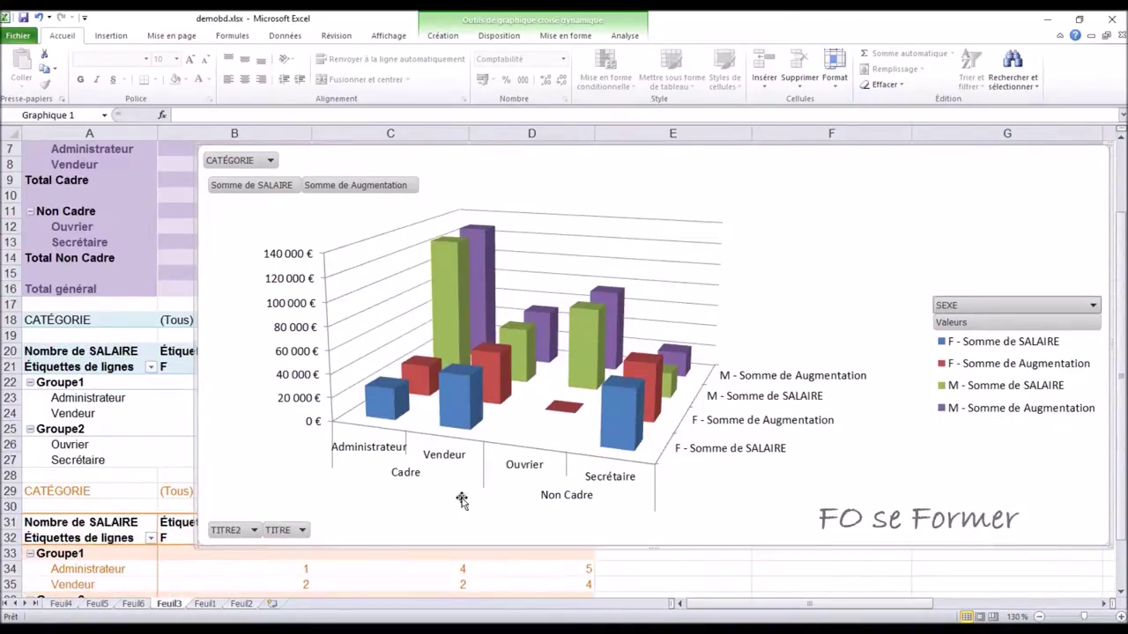
left_click(247, 530)
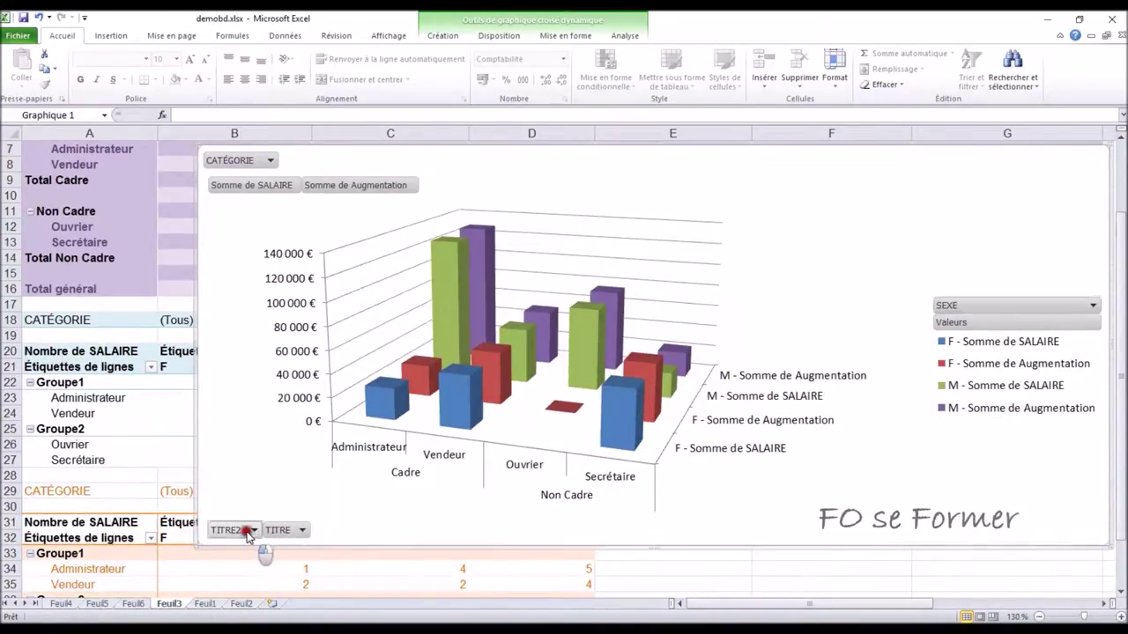
left_click(285, 532)
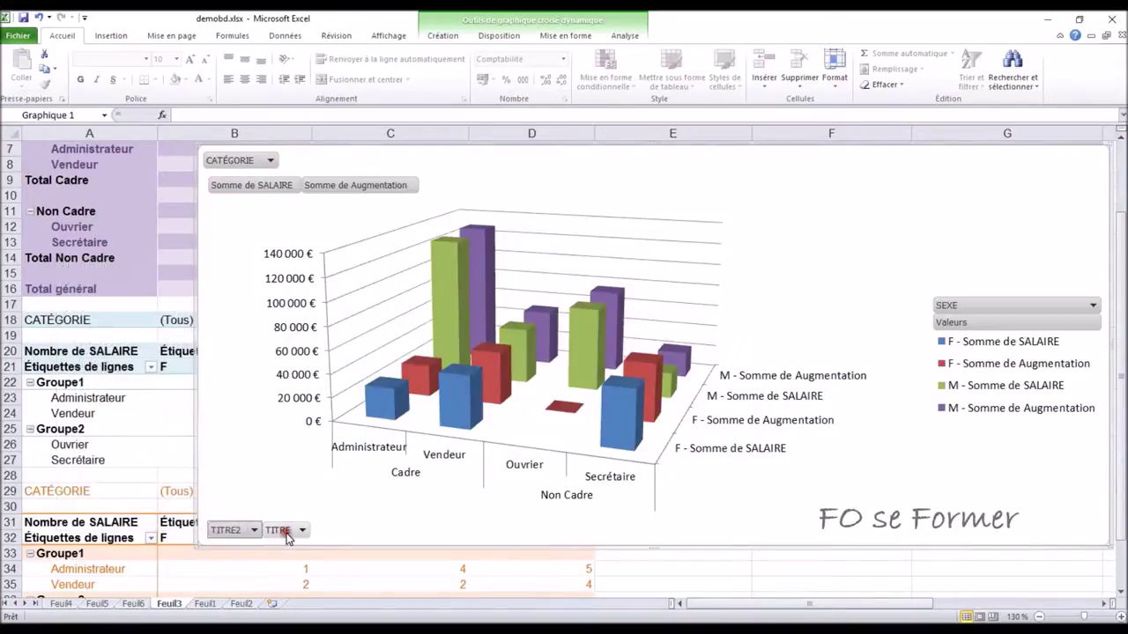
left_click(286, 532)
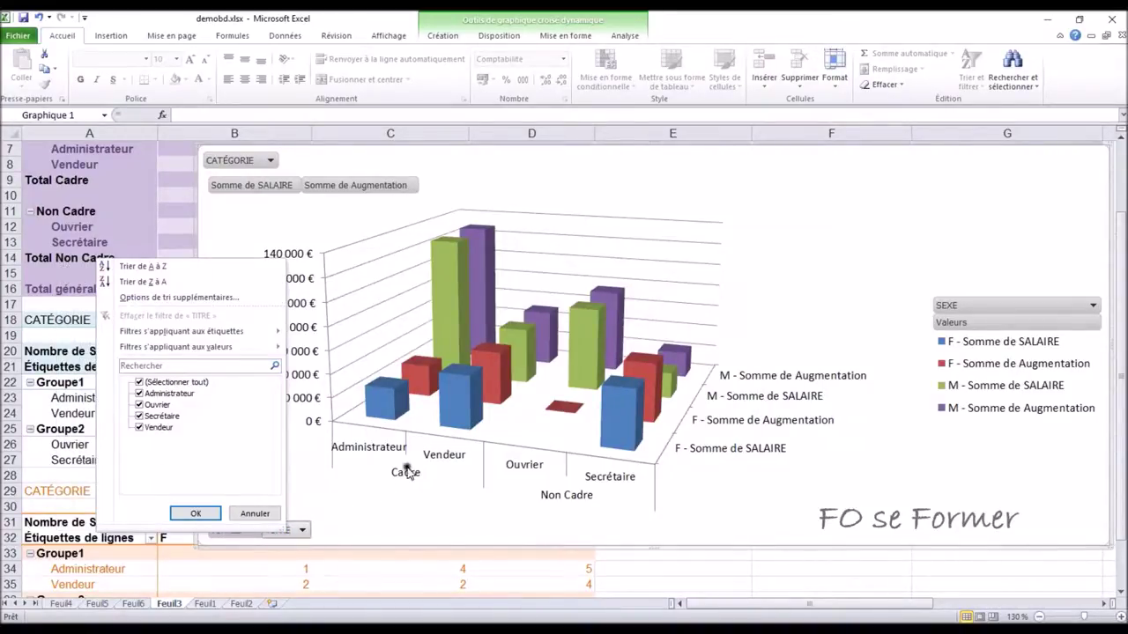
left_click(796, 201)
scroll(749, 194, "up", 2)
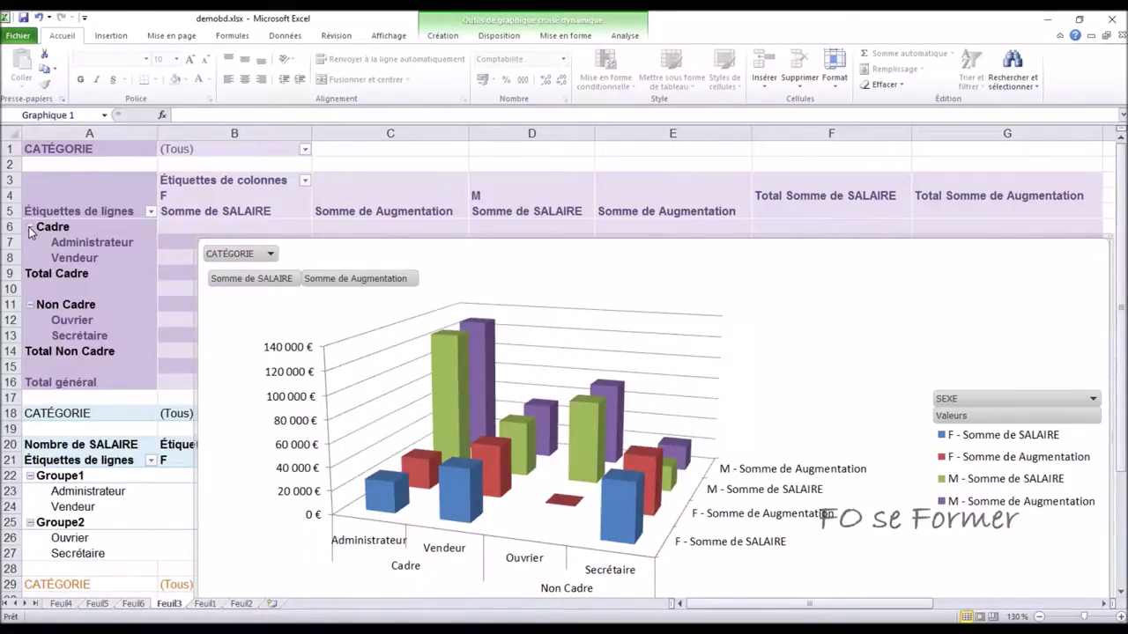
Collapse the TITRE field entirely so the table and 3D chart show only Cadre and Non Cadre totals
left_click(29, 227)
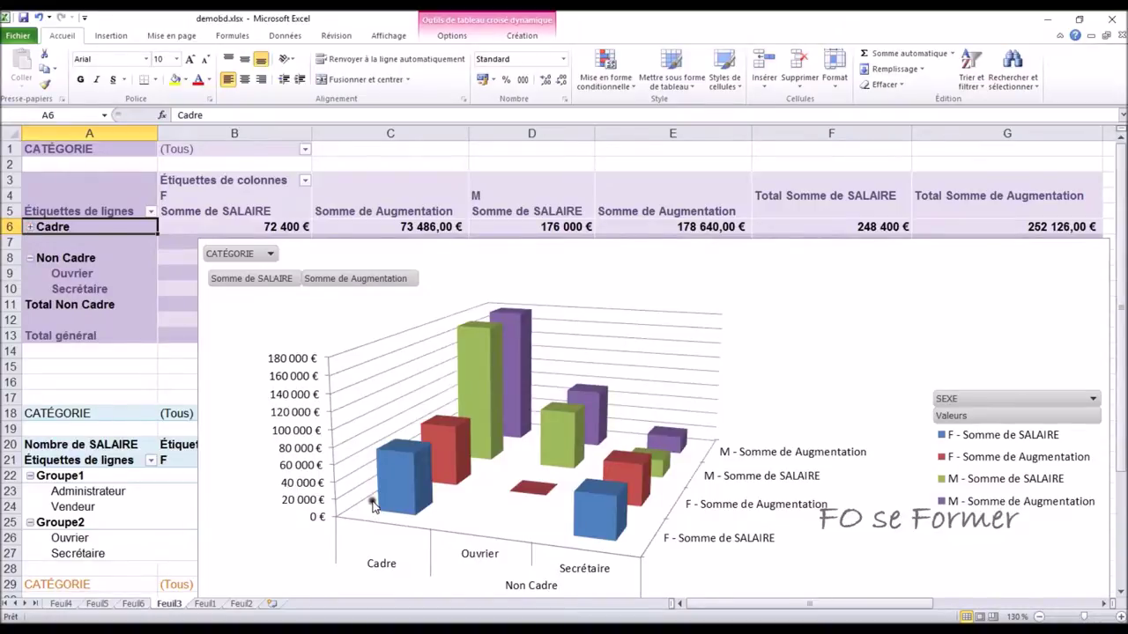
scroll(375, 507, "down", 1)
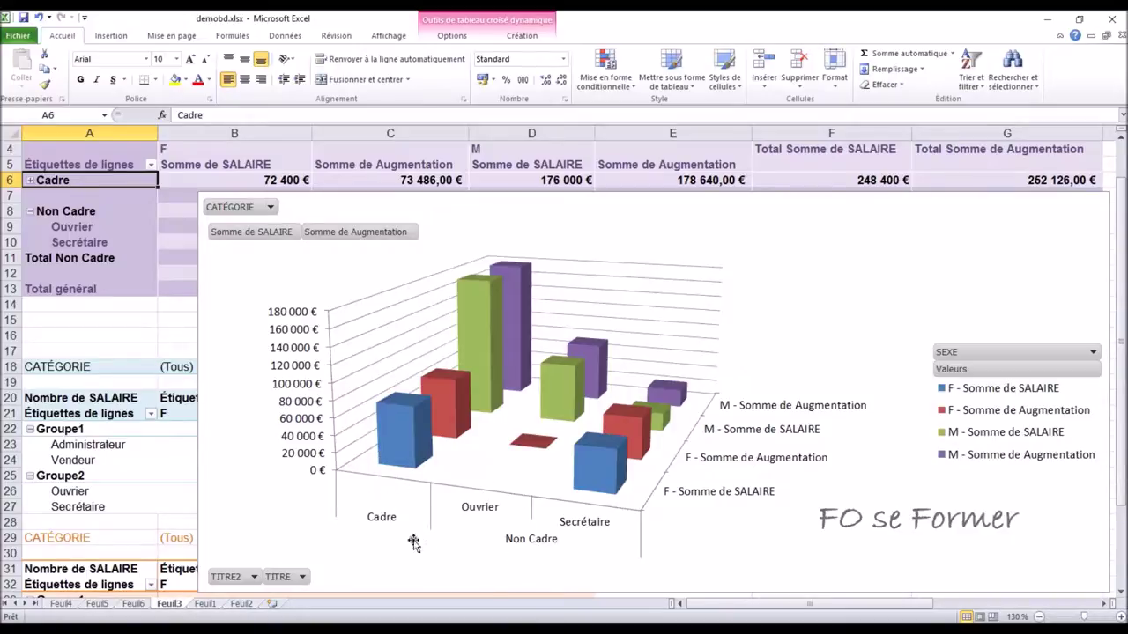
left_click(379, 522)
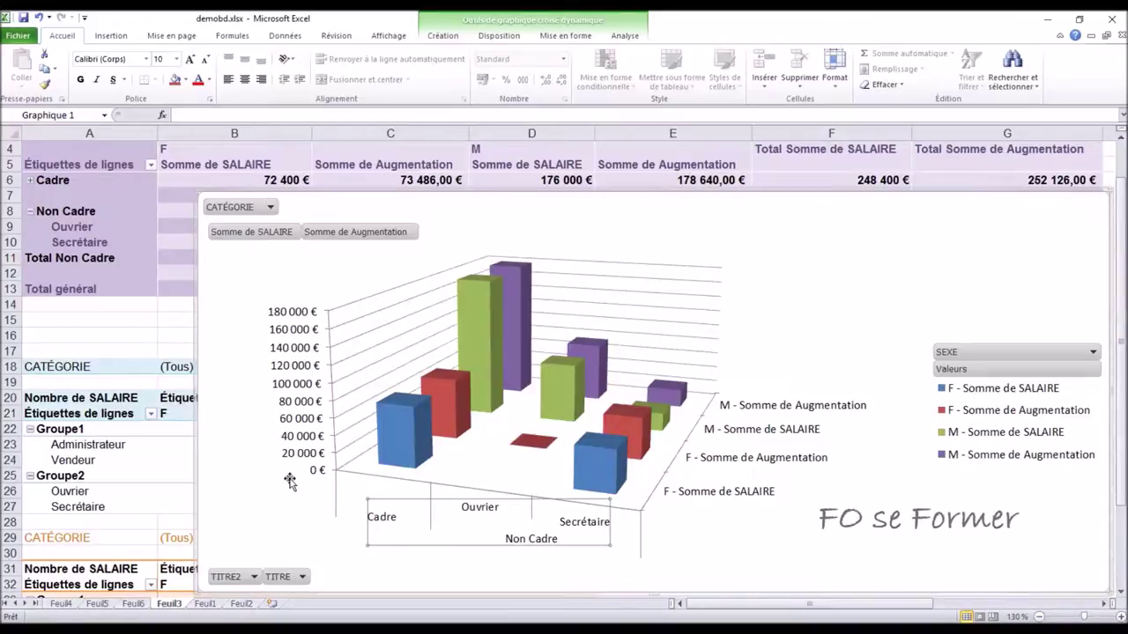
left_click(29, 181)
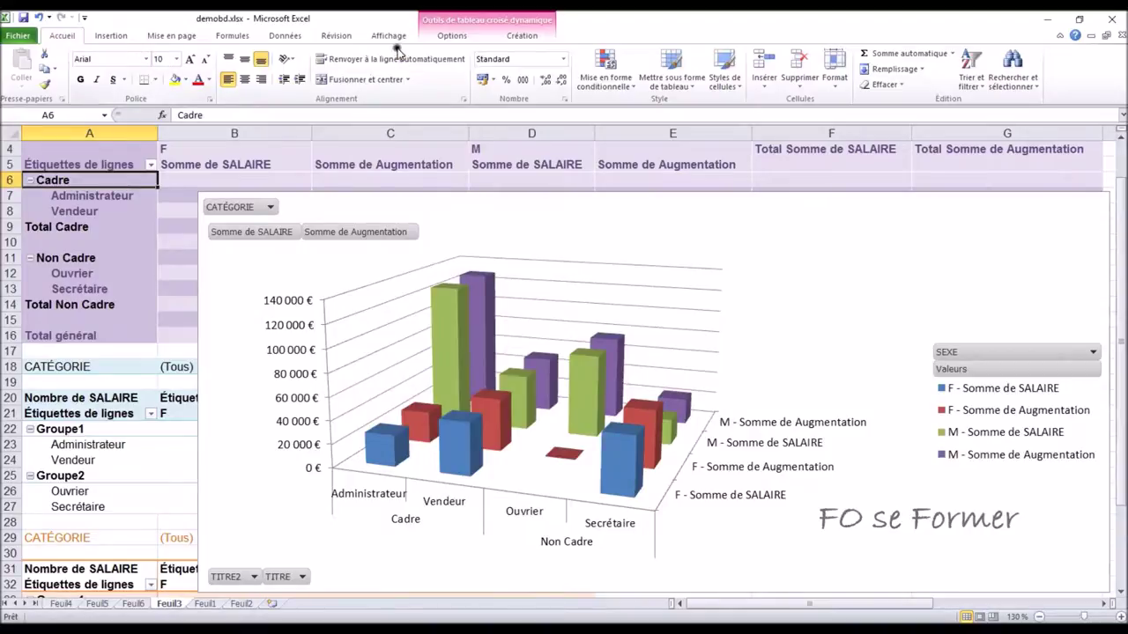
left_click(452, 35)
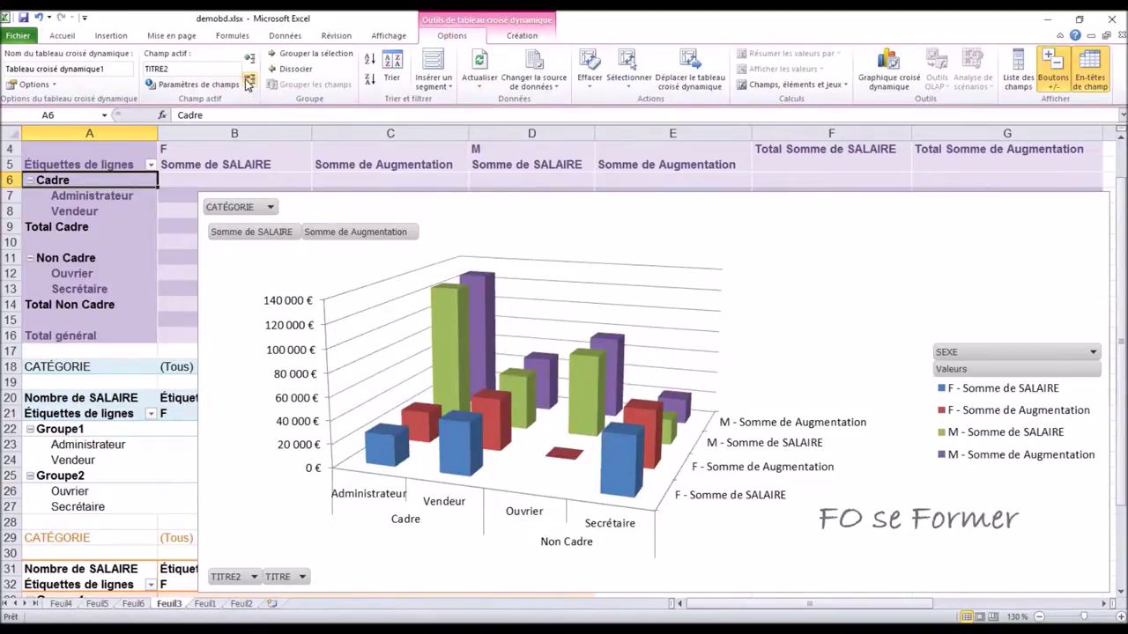
left_click(249, 81)
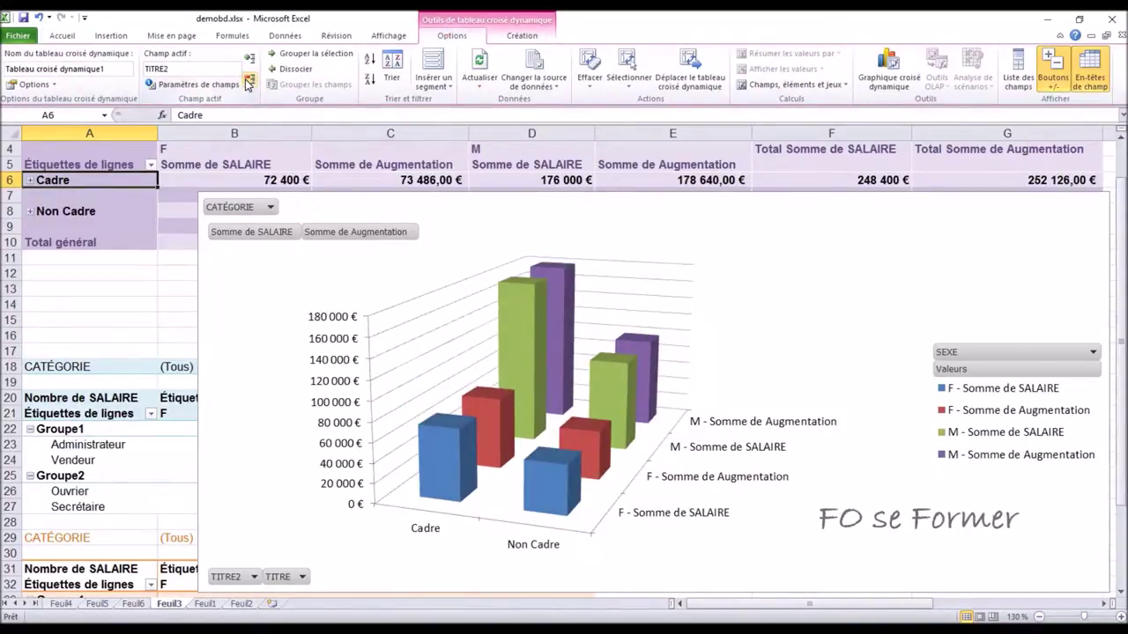
left_click_drag(960, 354, 1103, 343)
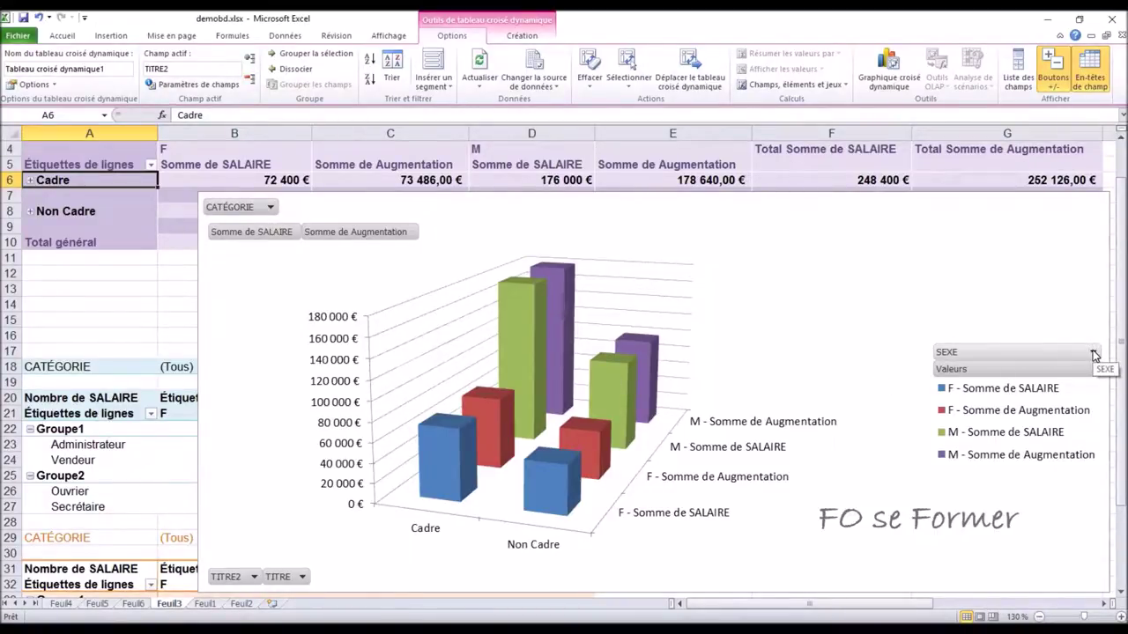
left_click(1093, 355)
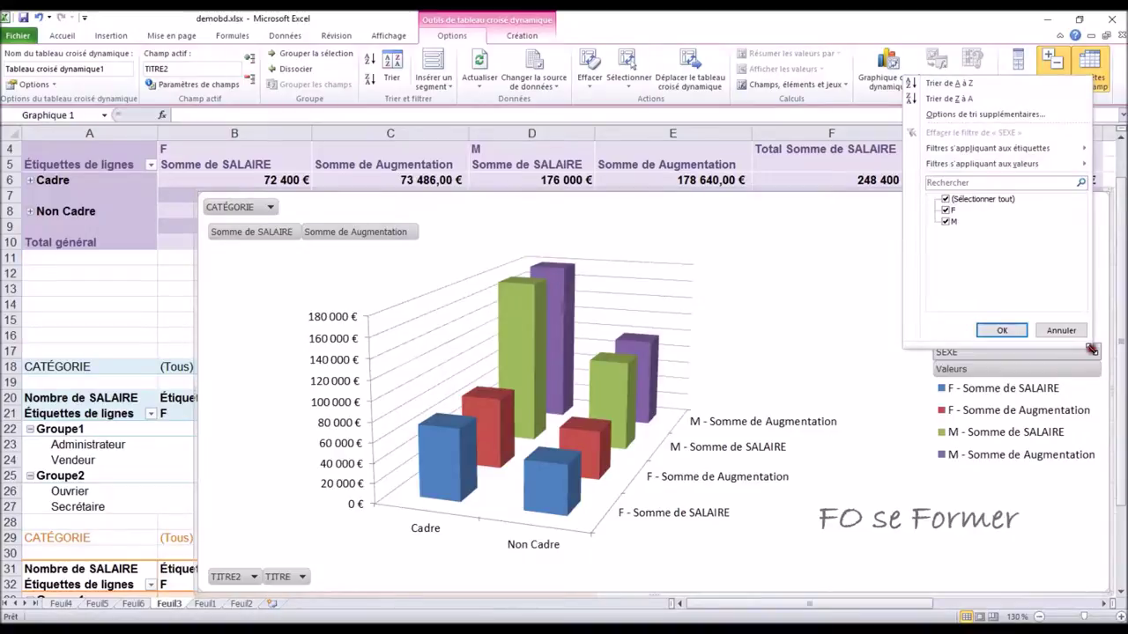
Filter the chart's SEXE field to F only and shift the chart to reveal the totals rows
left_click(946, 222)
left_click(985, 331)
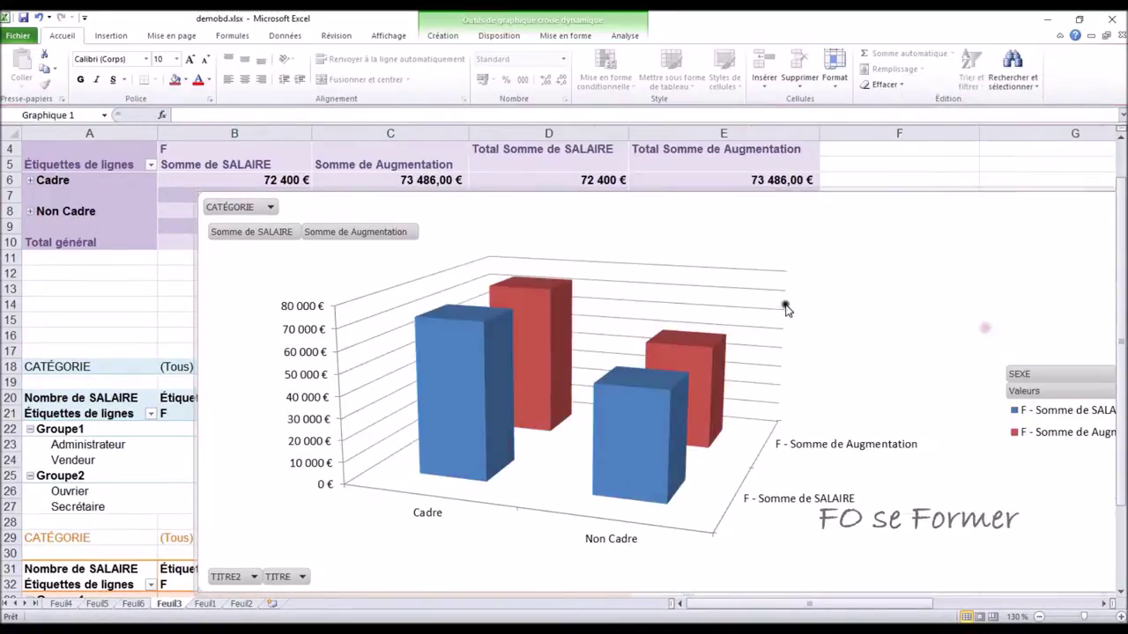
scroll(370, 269, "up", 1)
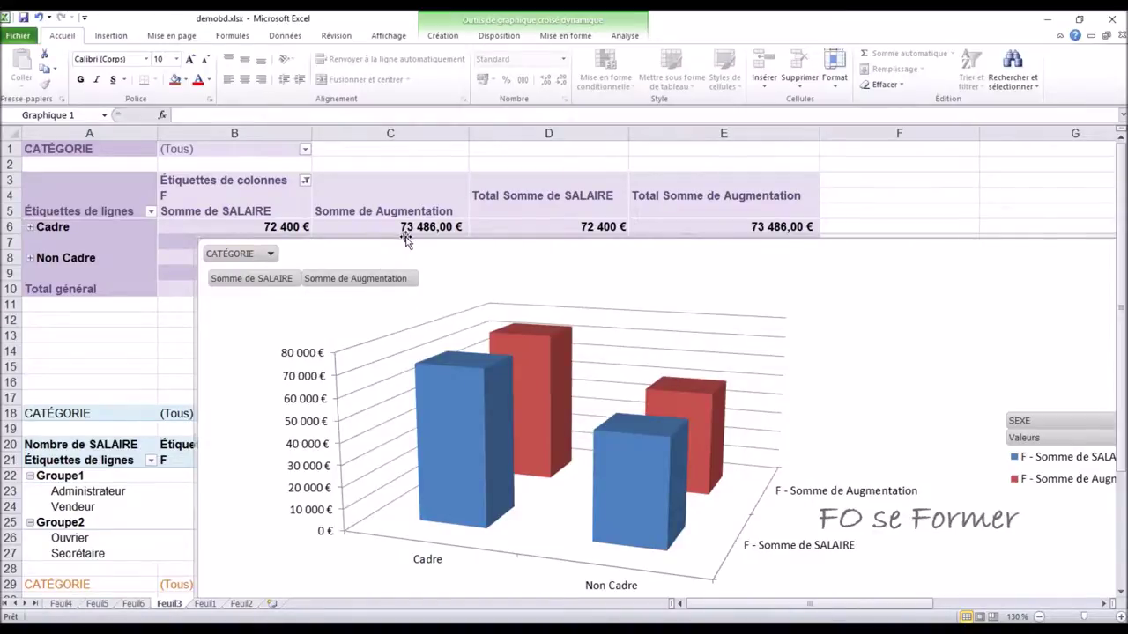
left_click_drag(402, 247, 369, 314)
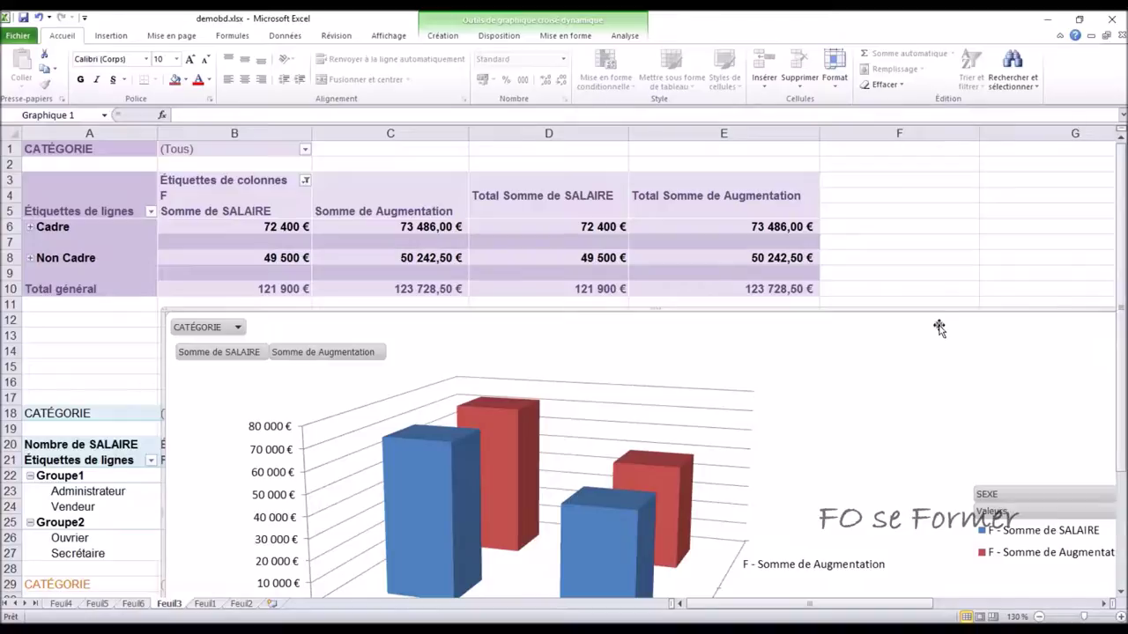
left_click_drag(934, 315, 850, 304)
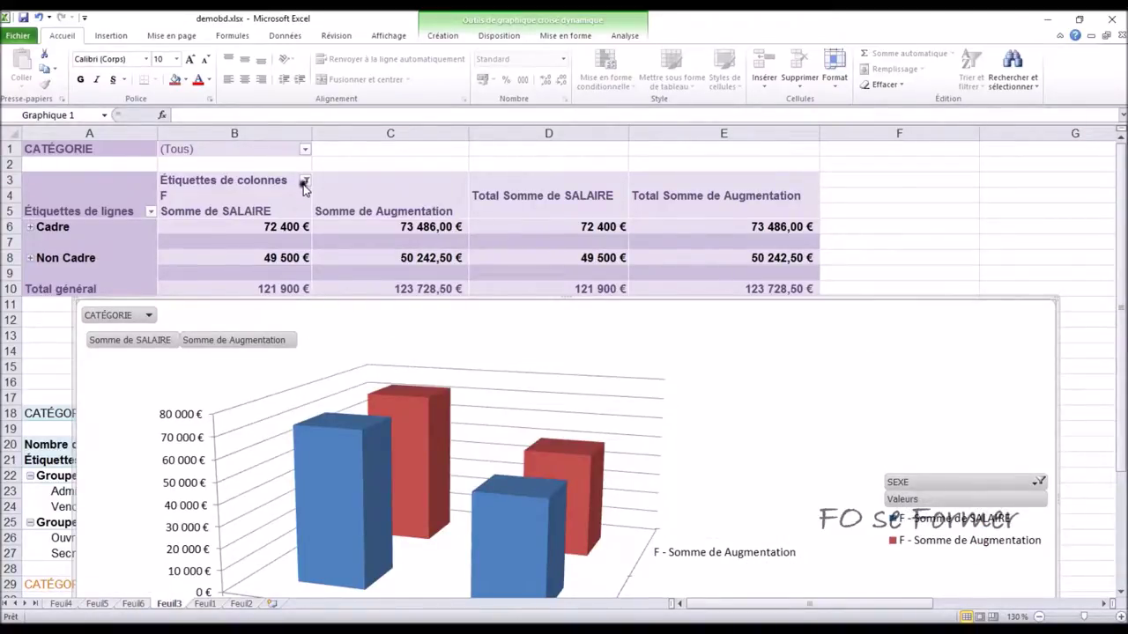
Re-include M in the column-label filter so both F and M show, and move the chart up-right
left_click(330, 185)
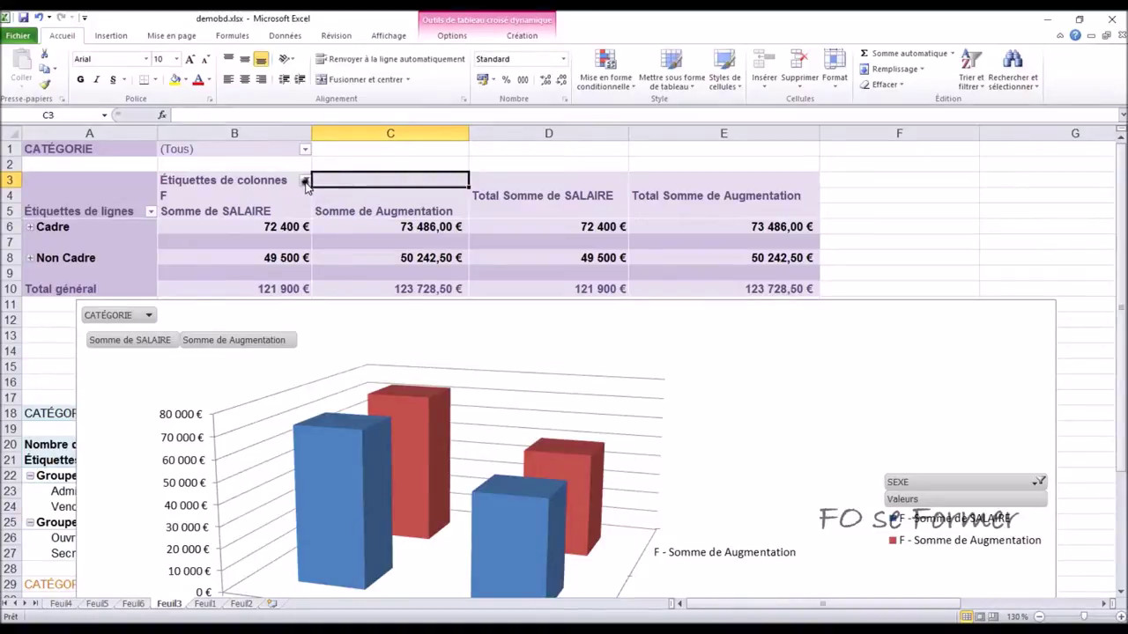
left_click(305, 181)
left_click(168, 333)
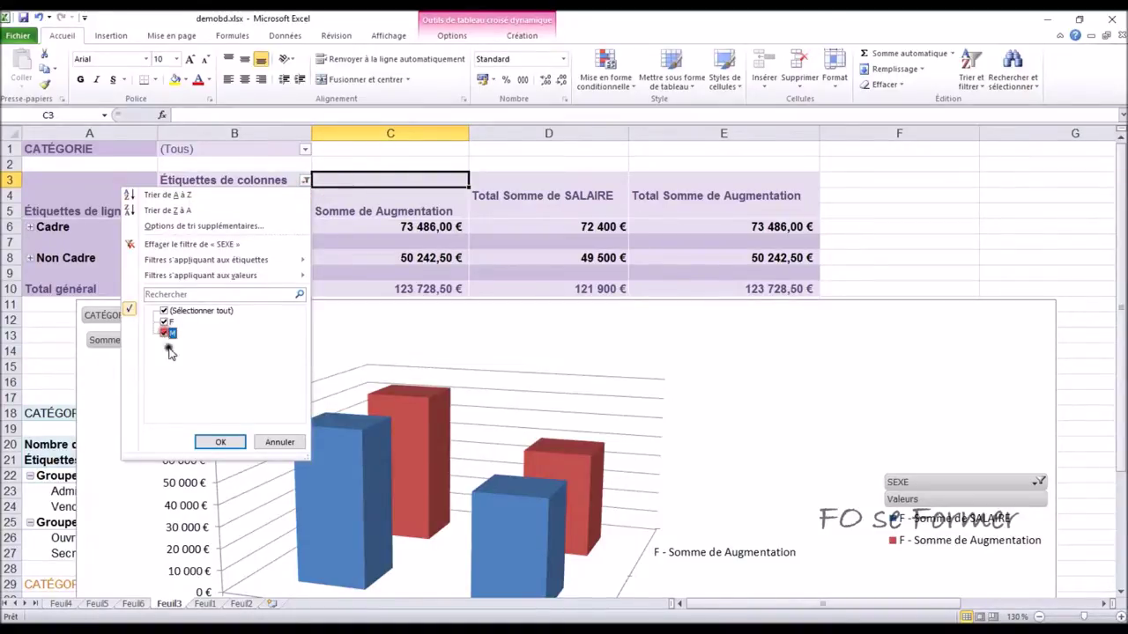
left_click(220, 441)
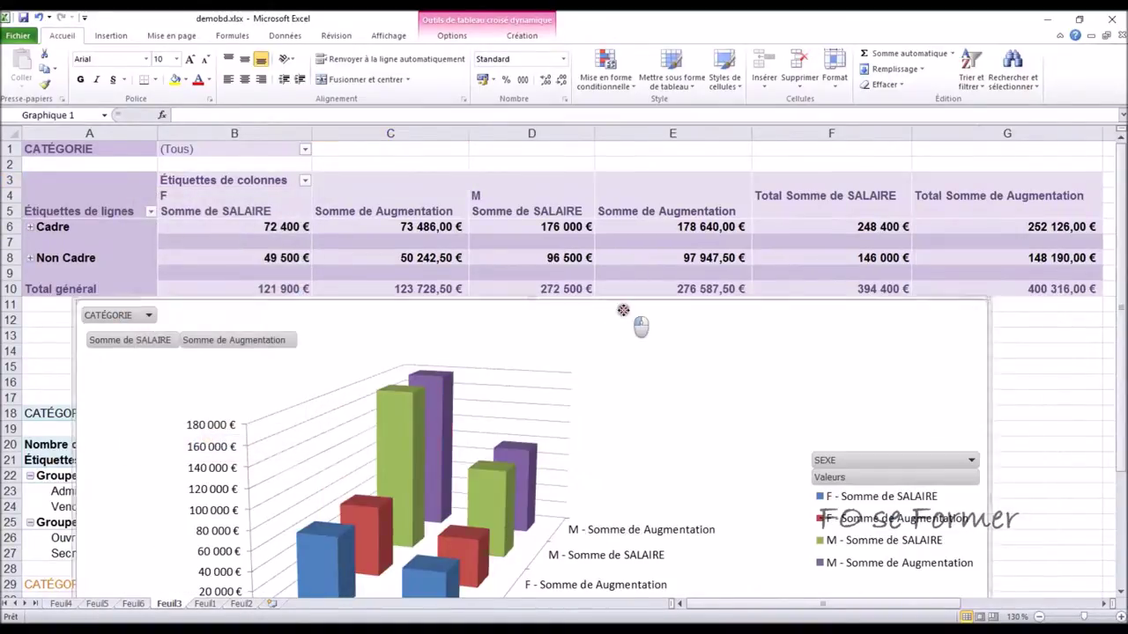
left_click_drag(623, 310, 679, 211)
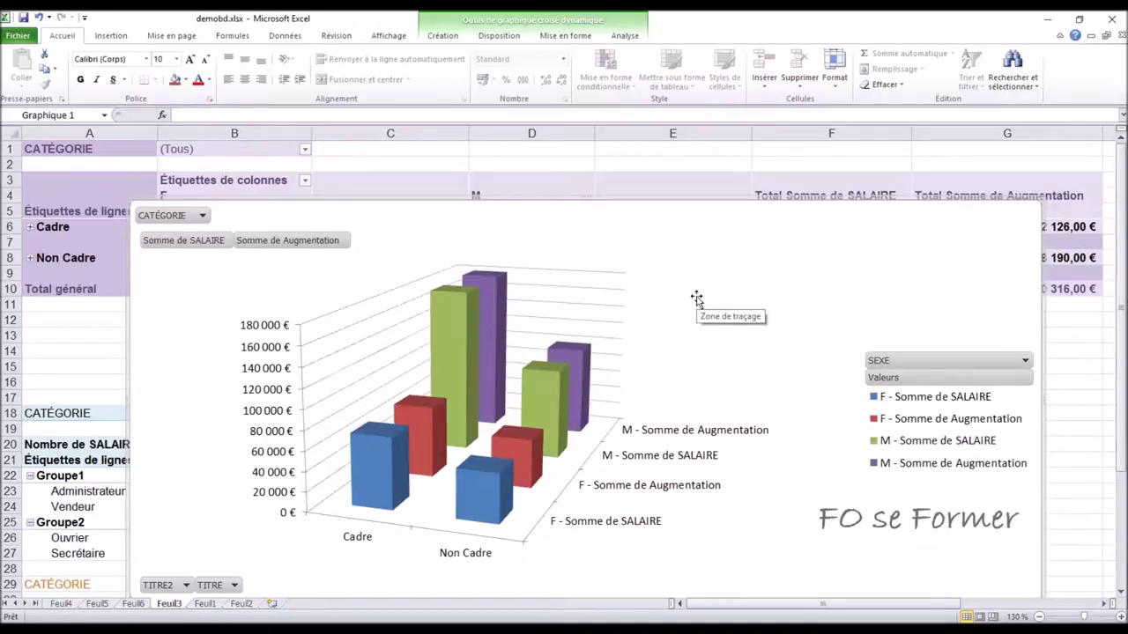
left_click(65, 196)
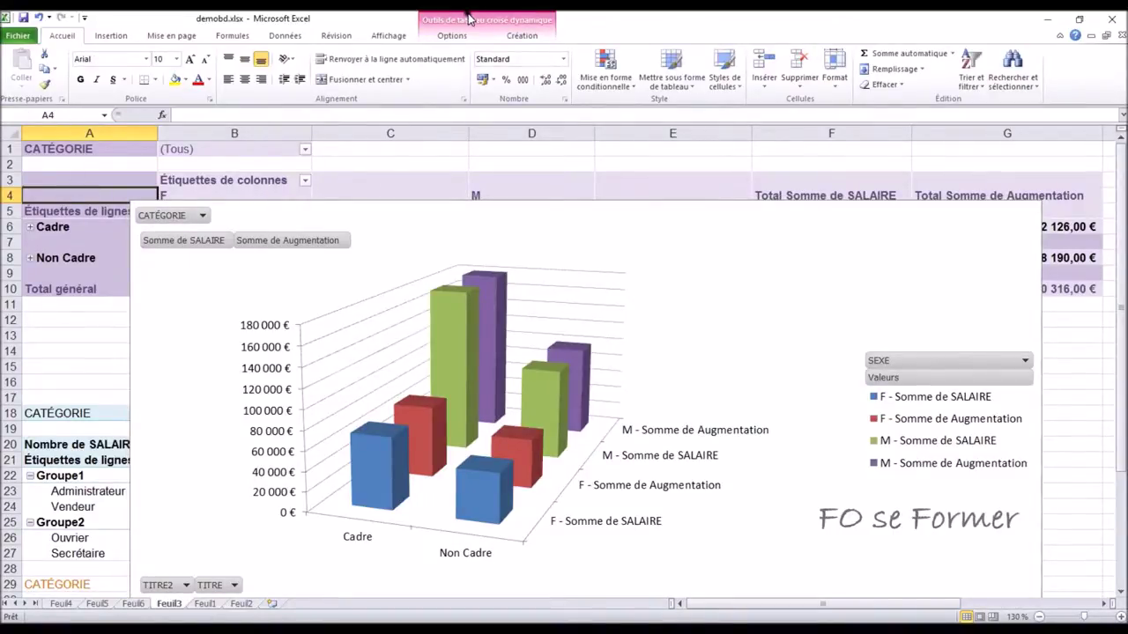
Select the 3D pivot chart and display its design tab with chart layouts and chart styles
left_click(448, 40)
left_click(506, 37)
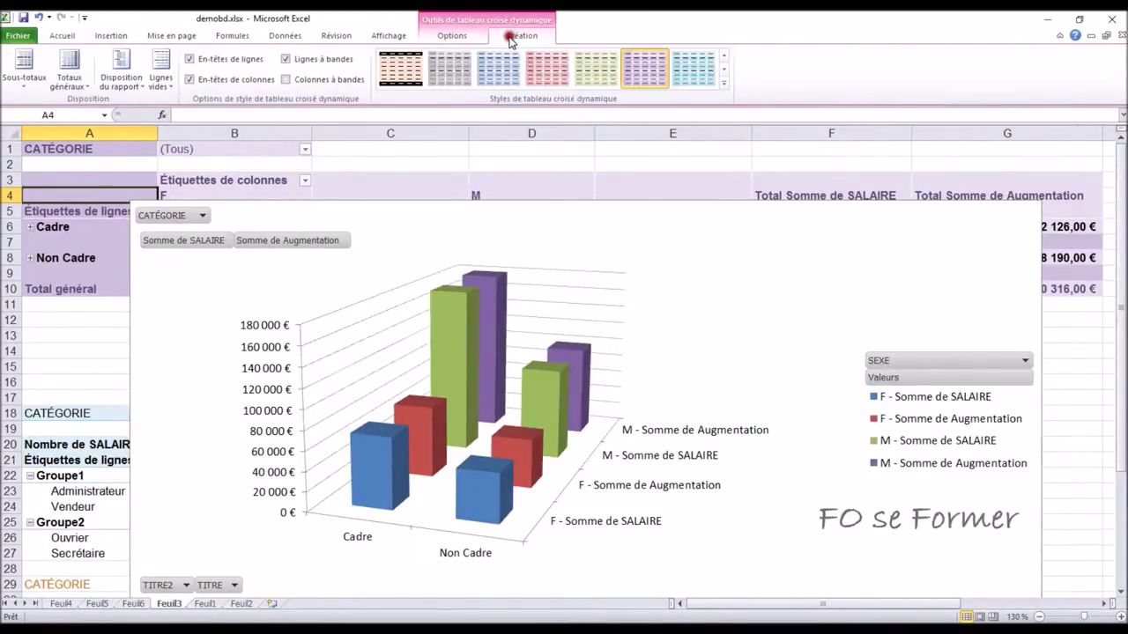
left_click(480, 238)
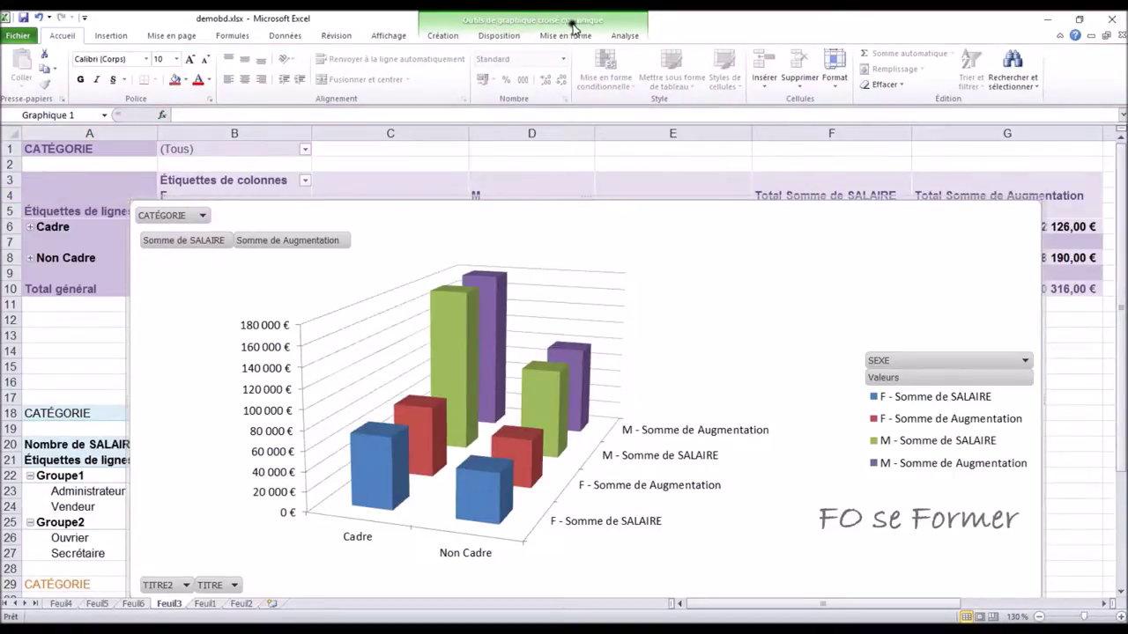
left_click(463, 36)
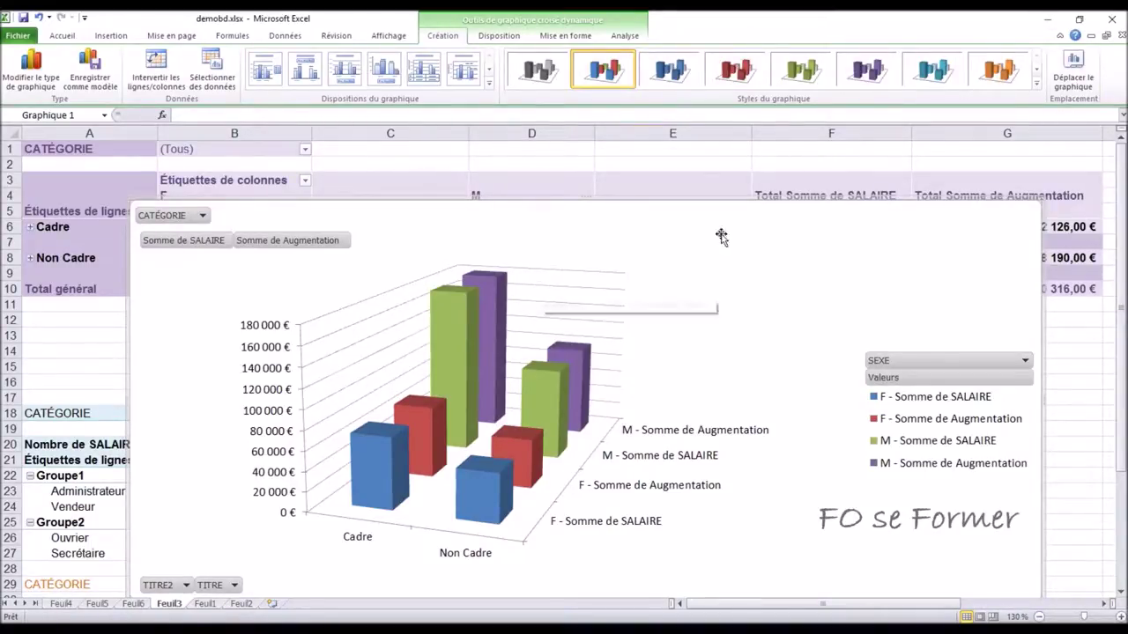
Move the pivot chart to a new chart sheet named Graph TCD1
left_click(1075, 78)
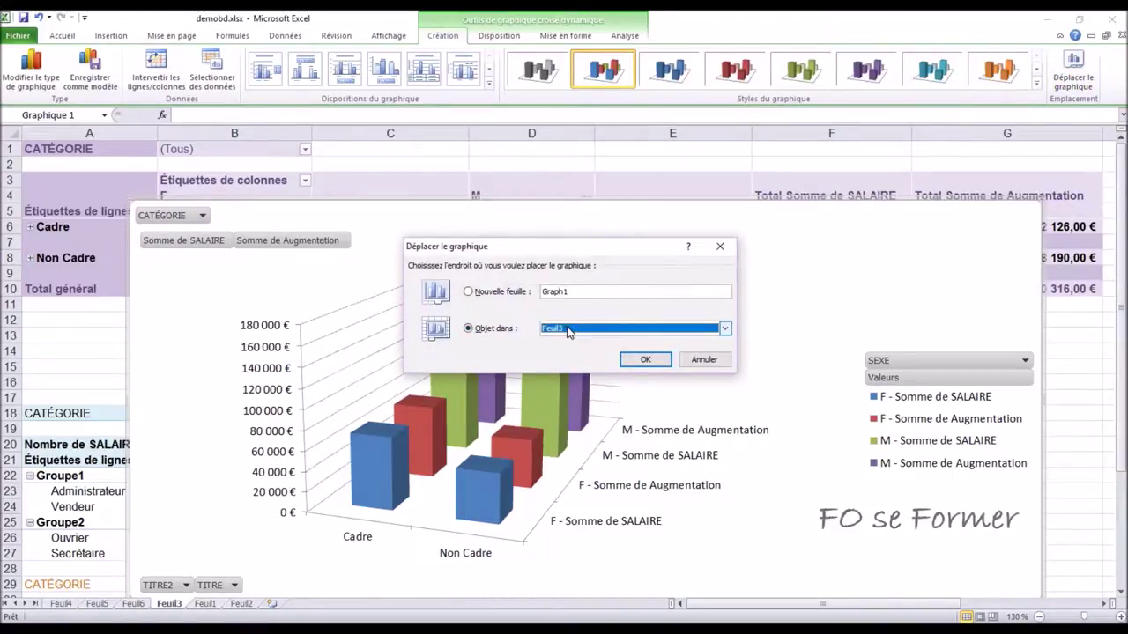
left_click(504, 292)
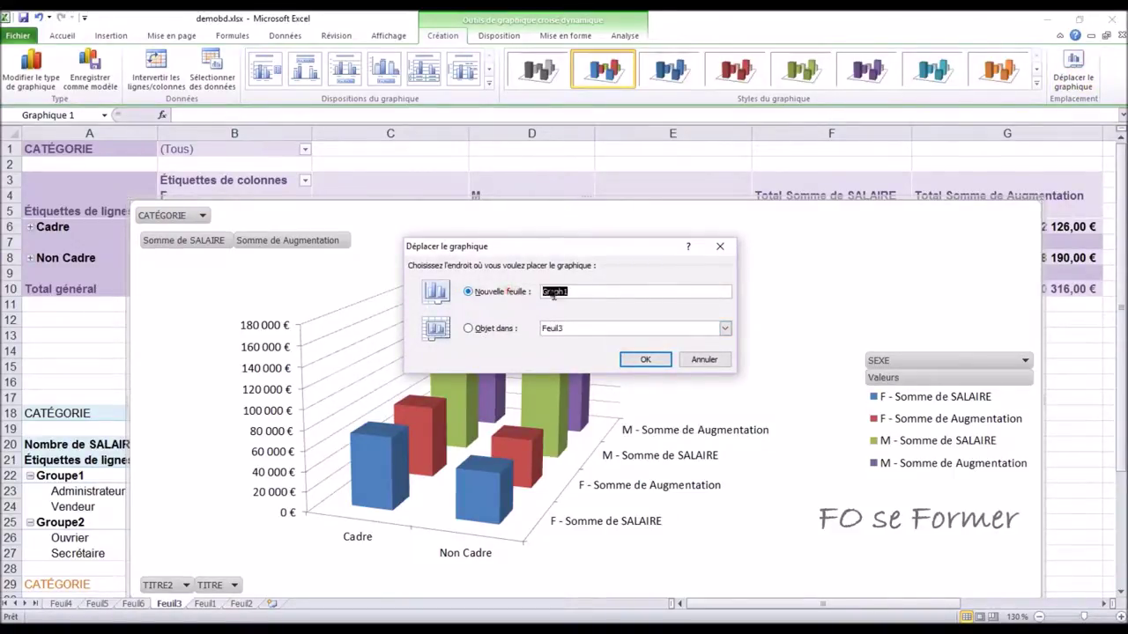
left_click(574, 295)
type("TCD")
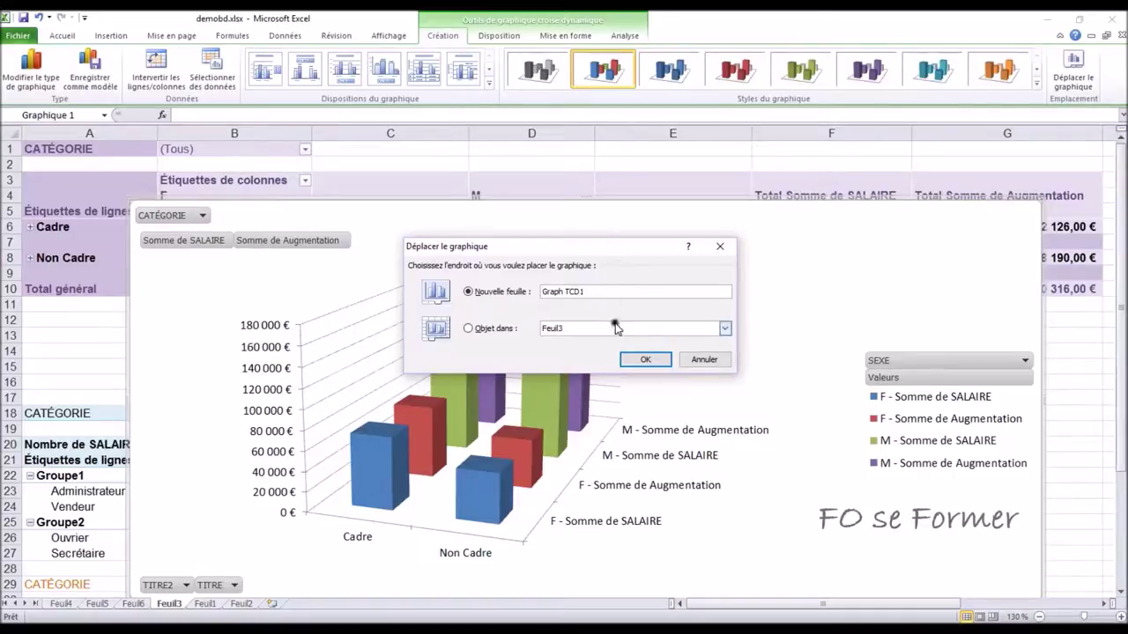
left_click(628, 359)
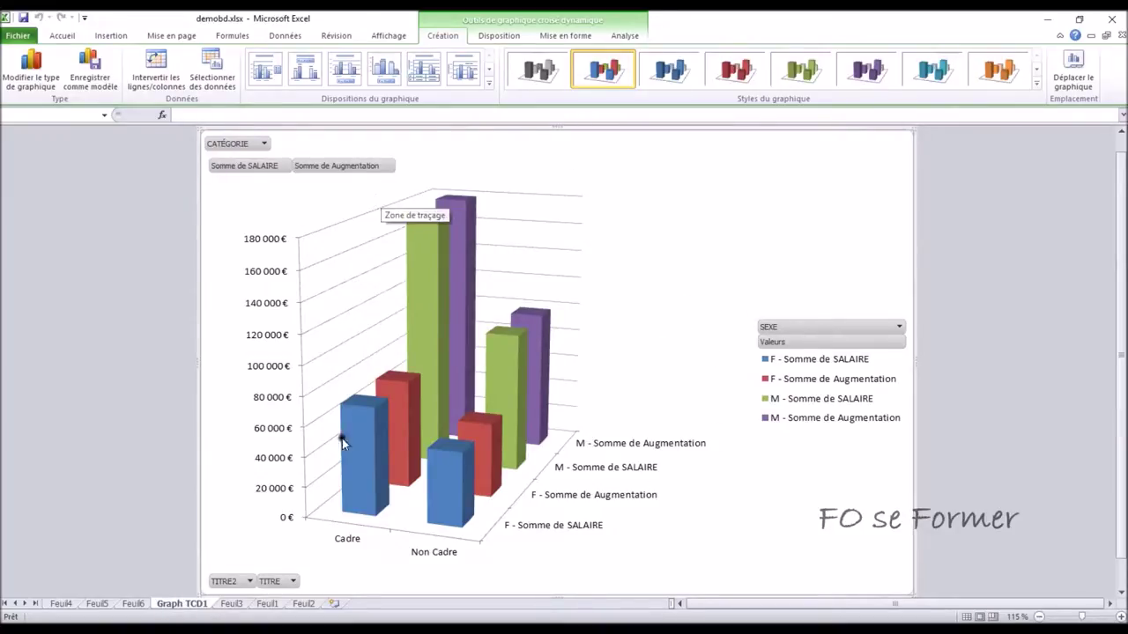
Check the Cadre M salary total on Feuil3, then return to the Graph TCD1 sheet
left_click(231, 604)
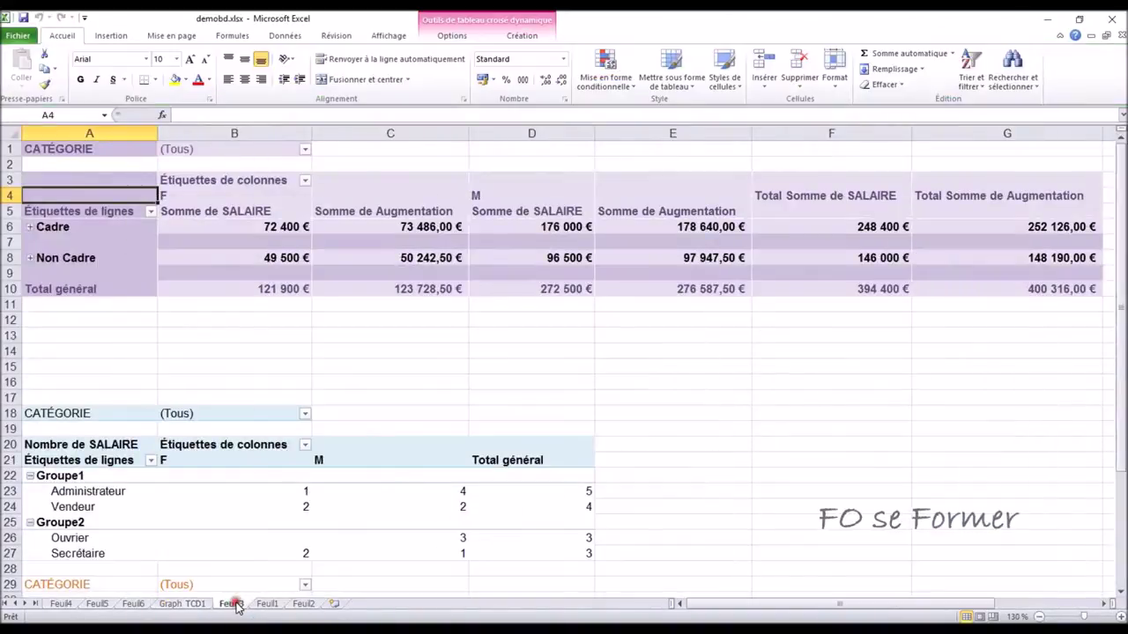
left_click(510, 227)
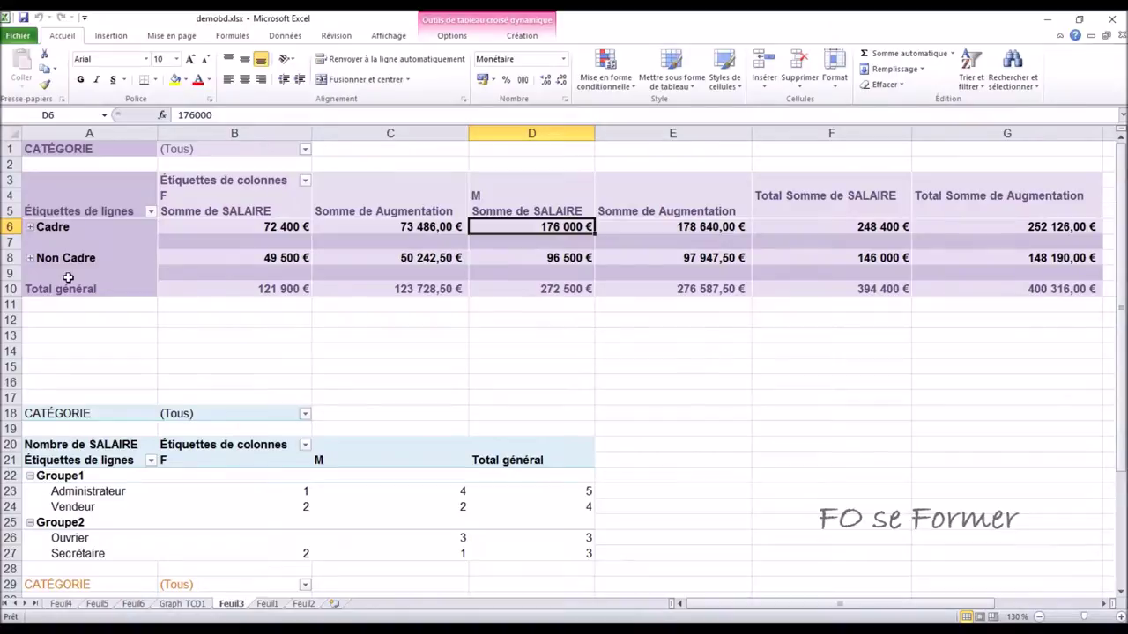
left_click(189, 607)
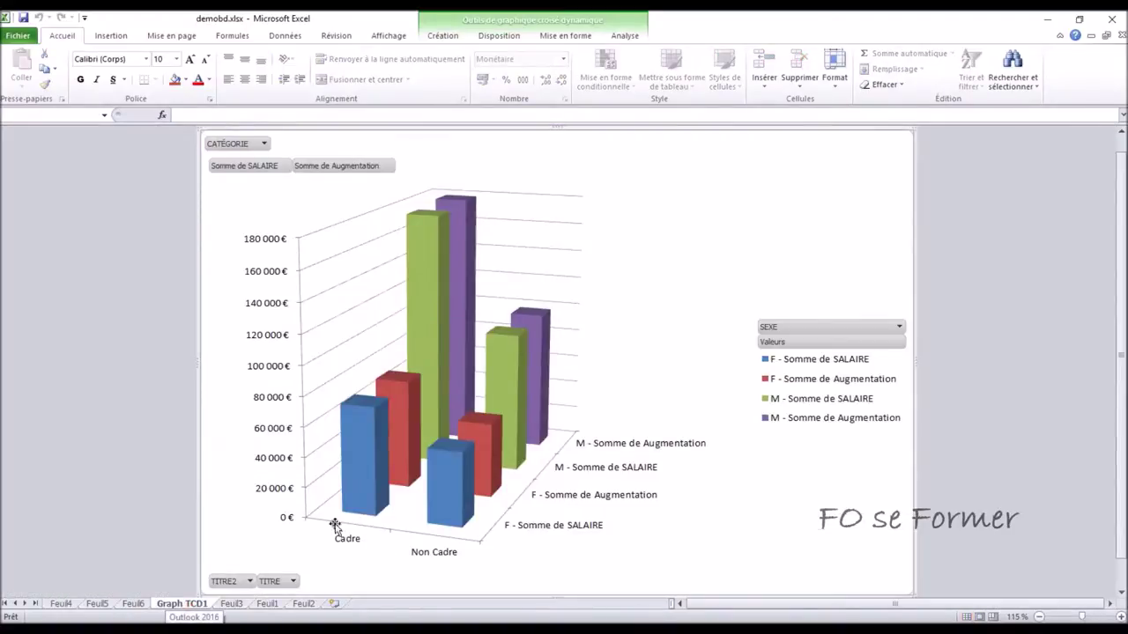
Expand all categories on Feuil3 to list Administrateur, Vendeur, Ouvrier and Secrétaire, then view Graph TCD1
left_click(231, 604)
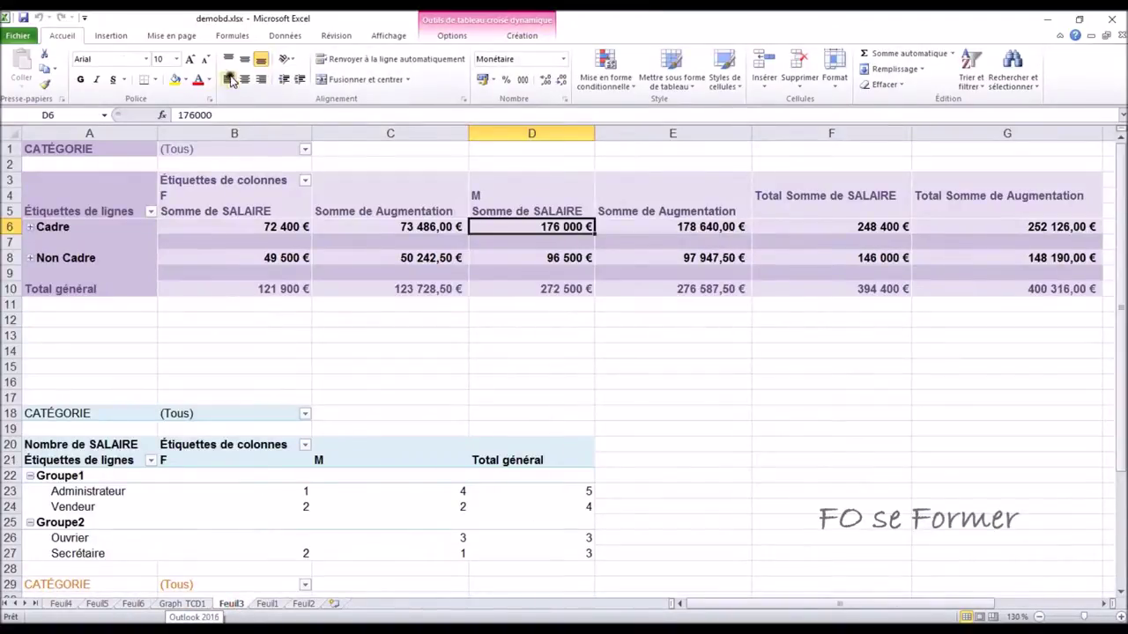
left_click(451, 34)
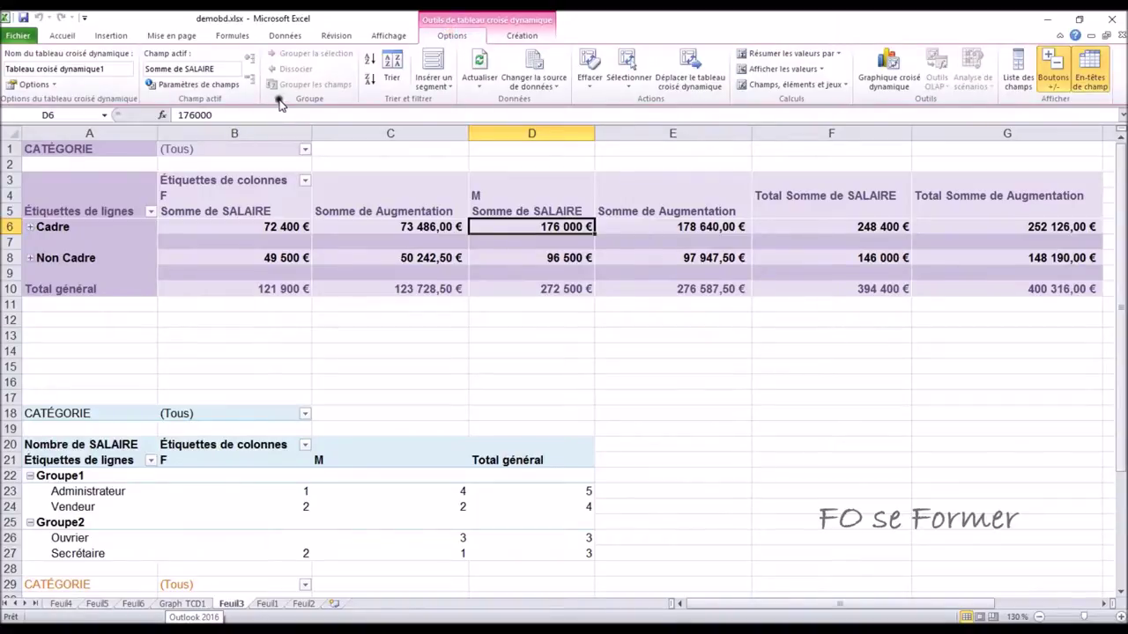
left_click(98, 227)
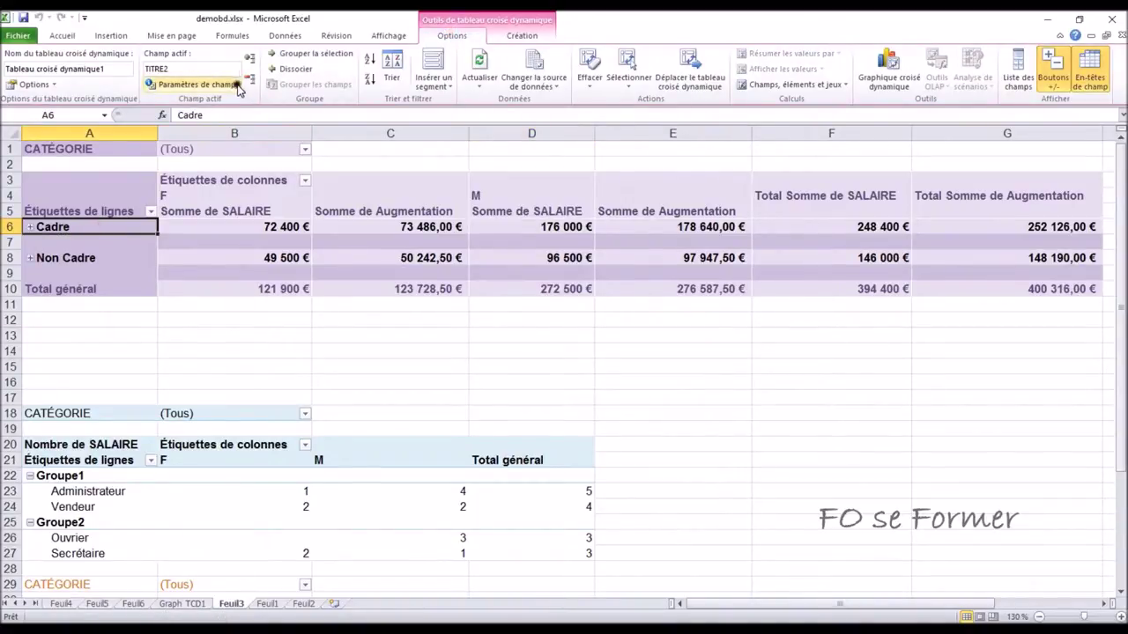
left_click(252, 59)
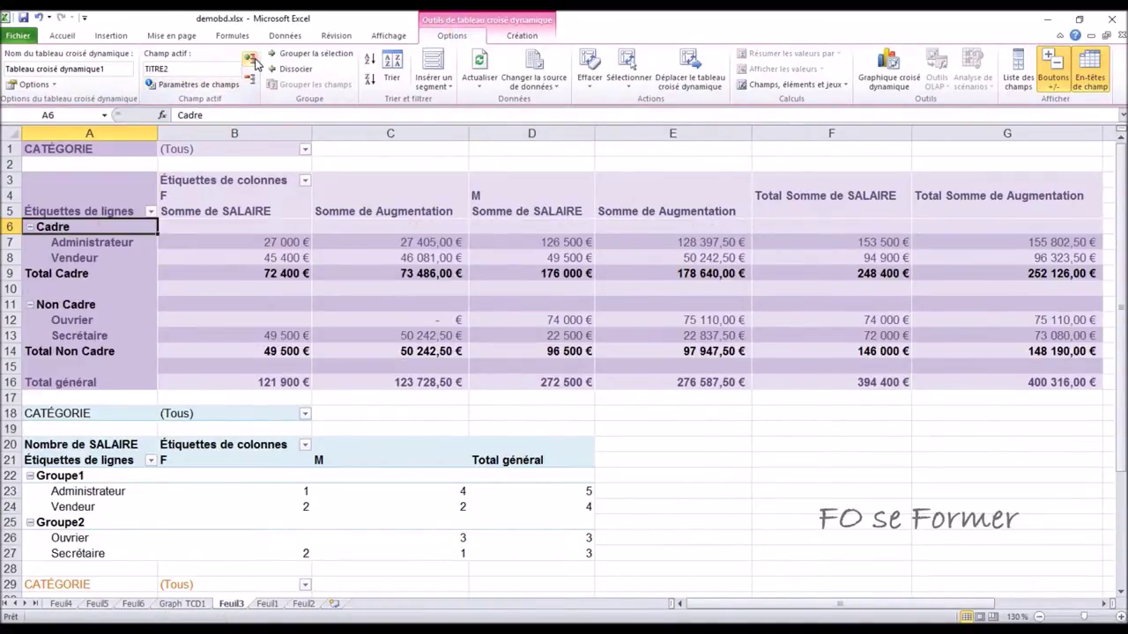
left_click(182, 604)
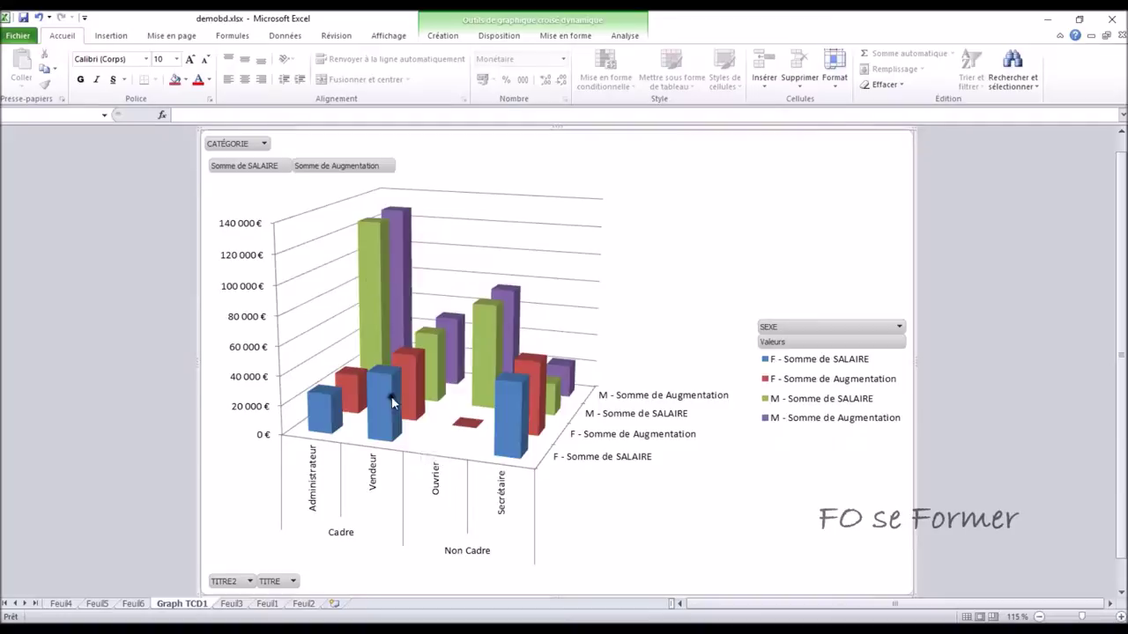
Browse the pivot chart's Design, Layout and Format tabs, then show and hide its field list
left_click(431, 37)
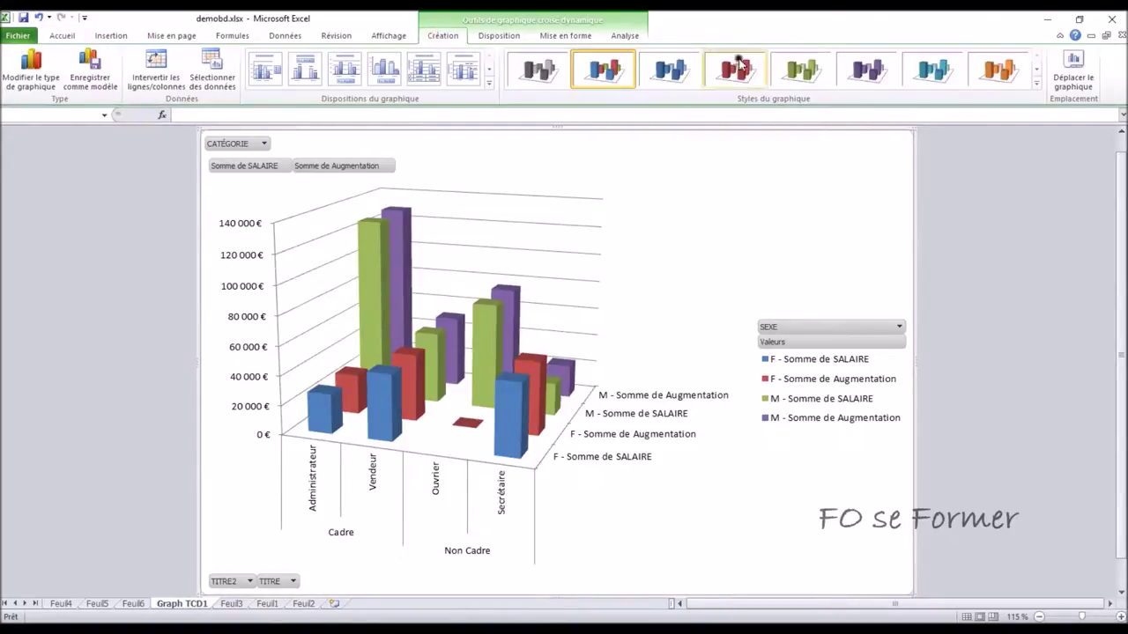
left_click(495, 39)
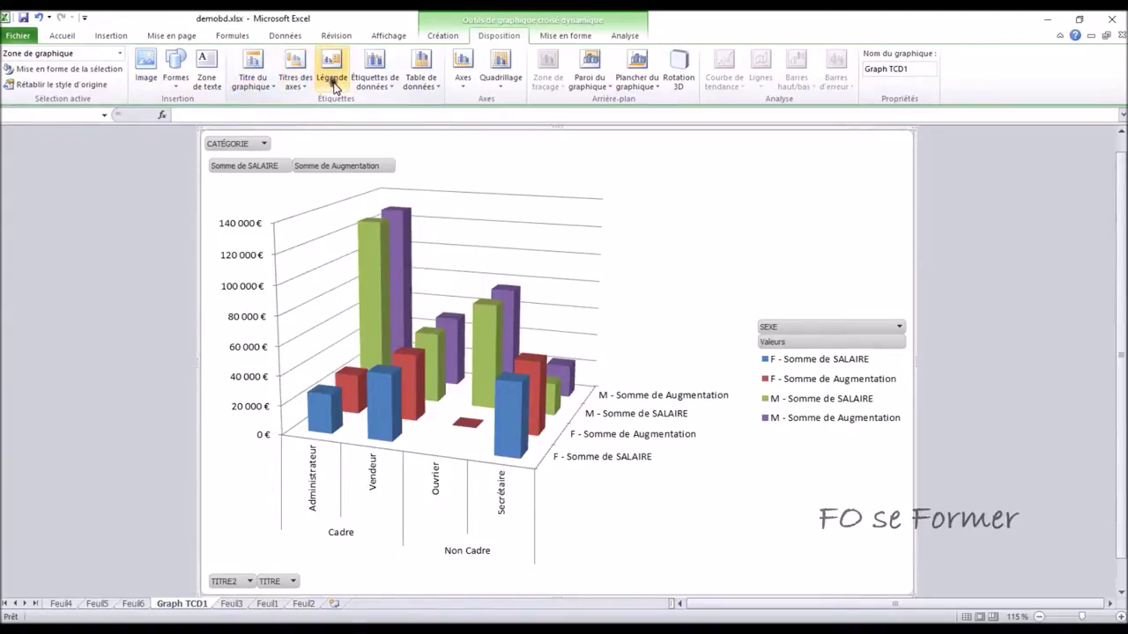
left_click(582, 35)
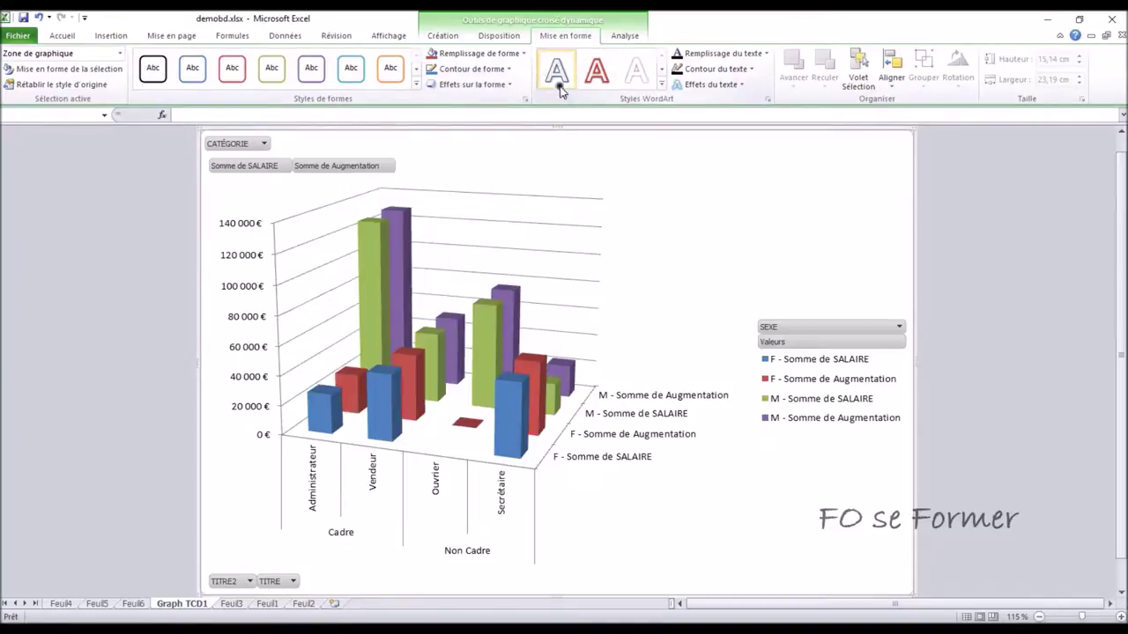
left_click(627, 37)
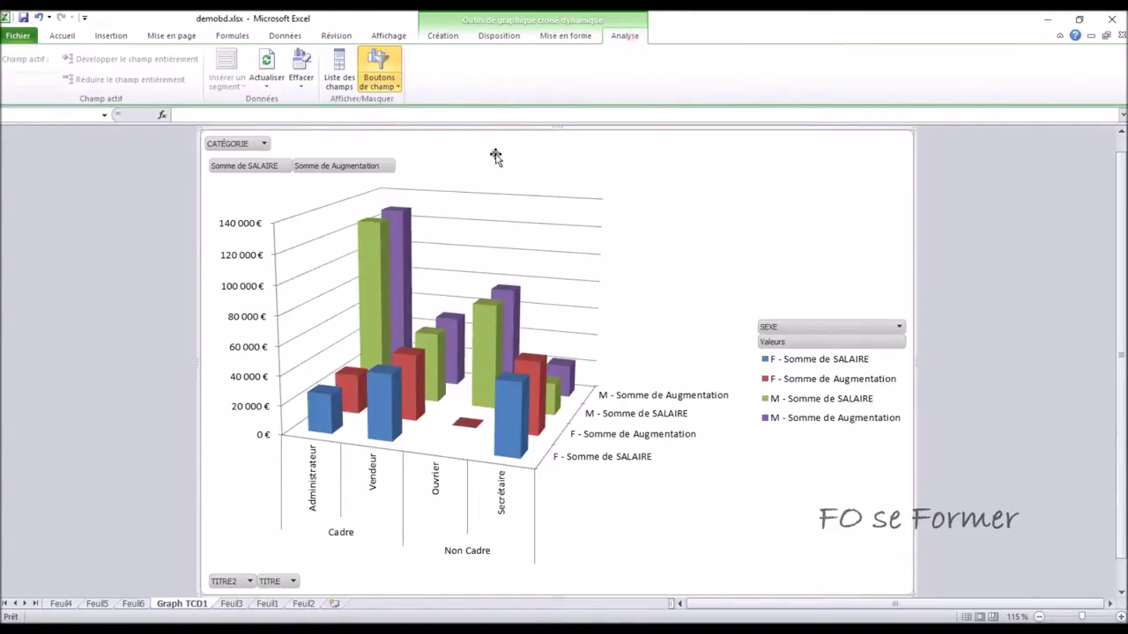
left_click(339, 75)
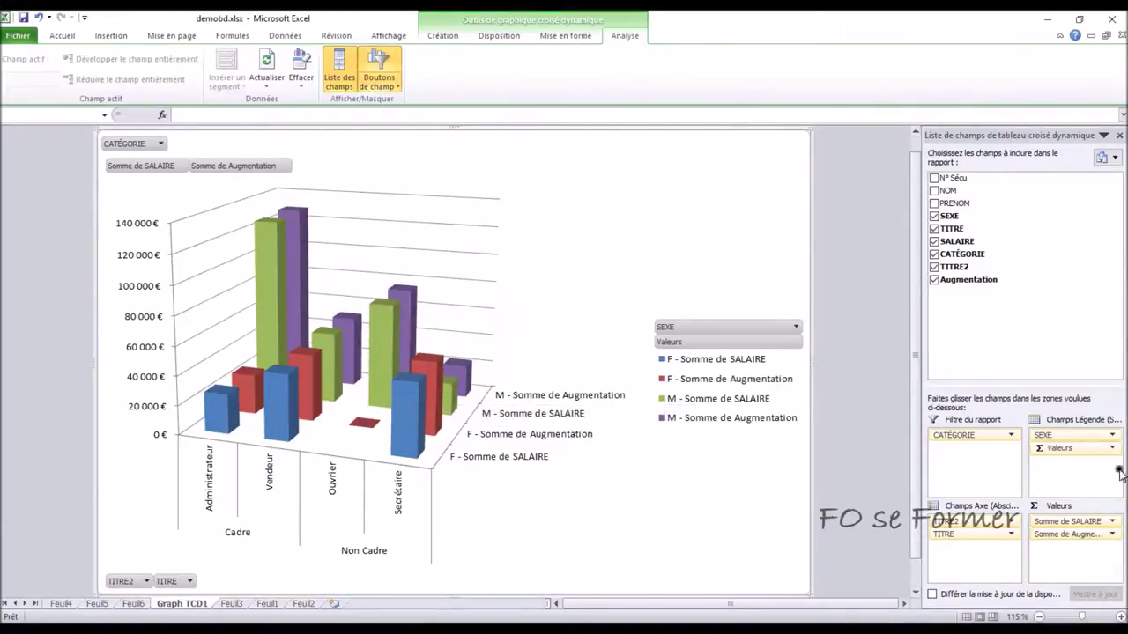
left_click(342, 78)
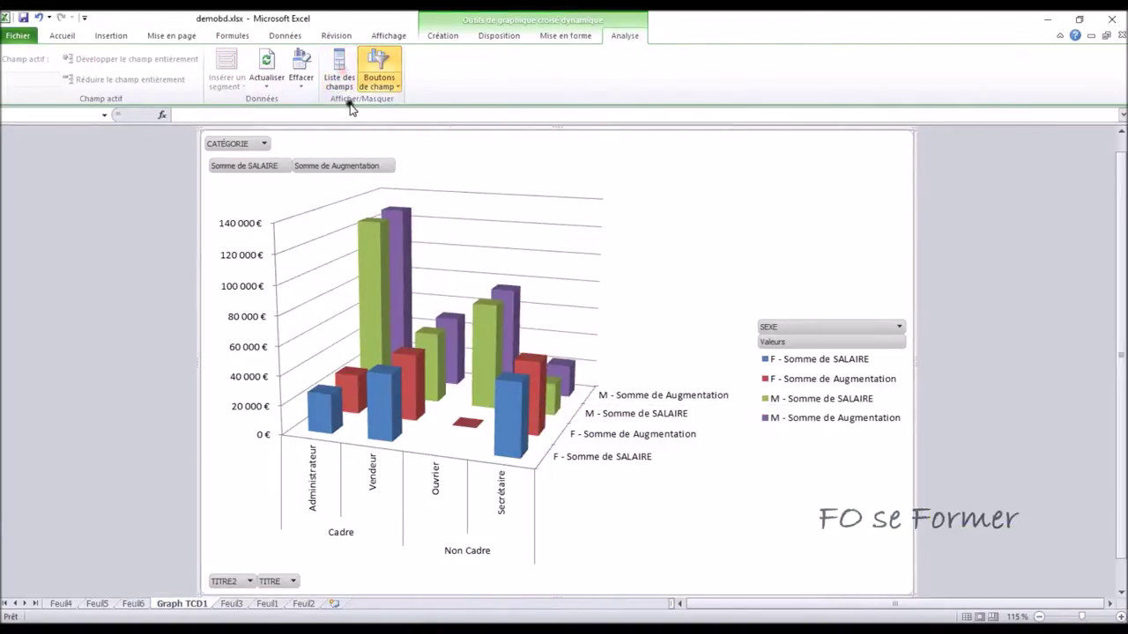
Inspect the Boutons de champ, Effacer and Actualiser options without changing the chart, then return to Feuil3
left_click(385, 86)
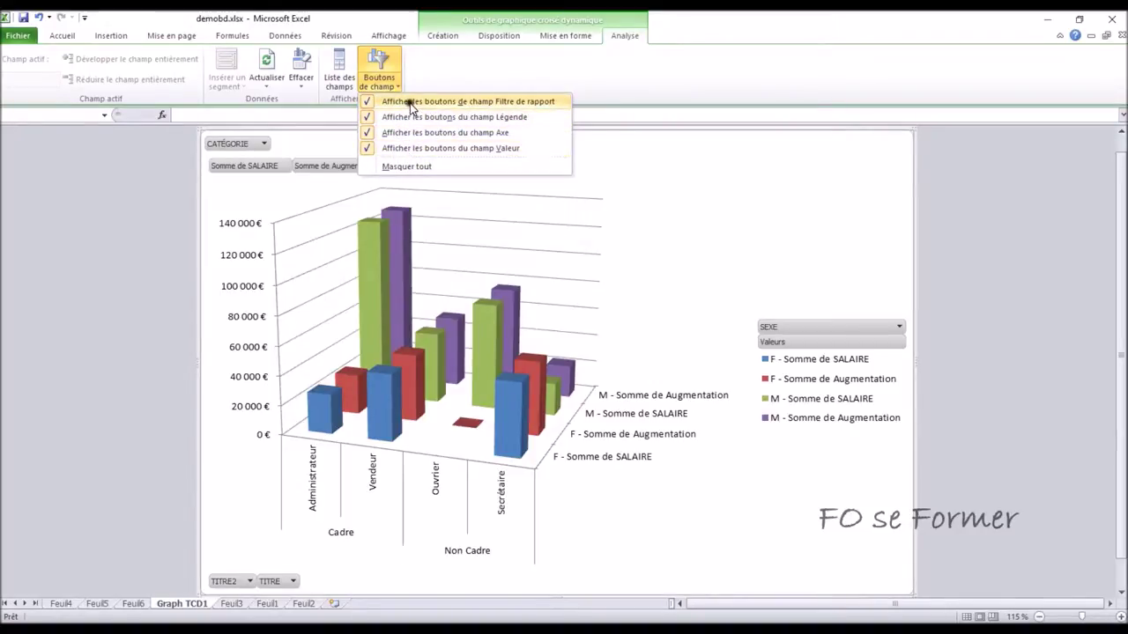
left_click(527, 75)
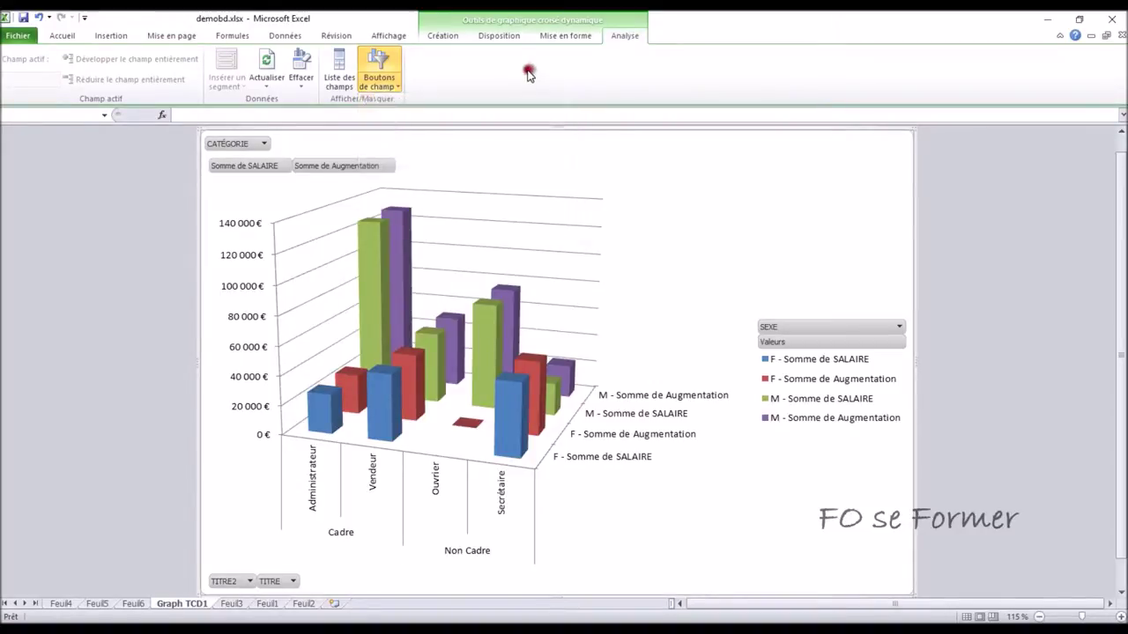
left_click(302, 86)
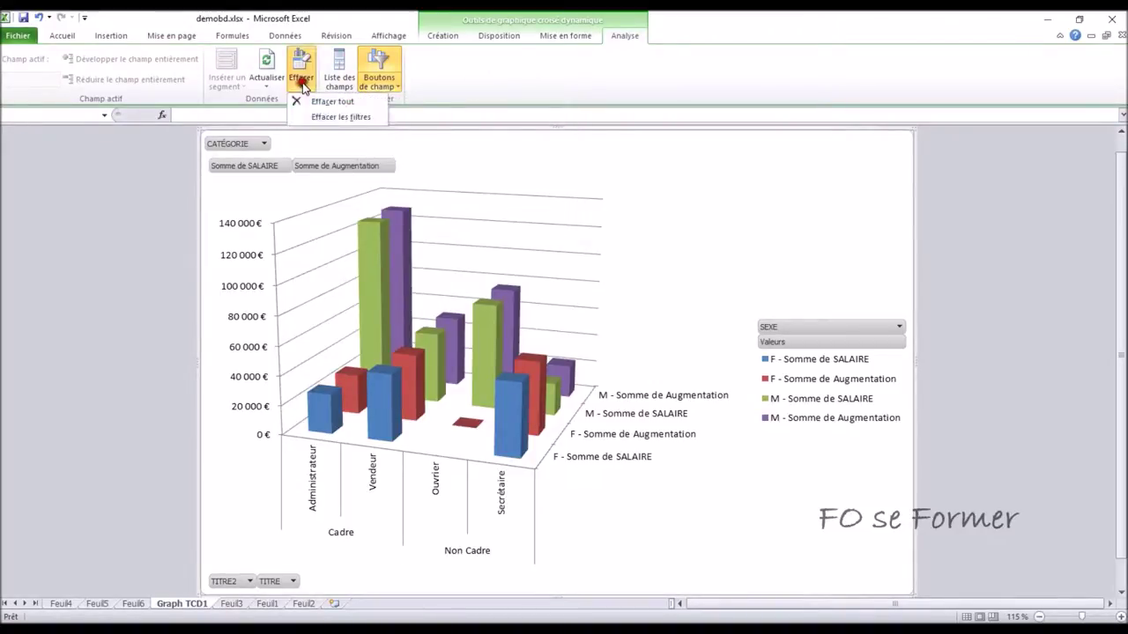
left_click(465, 88)
left_click(267, 84)
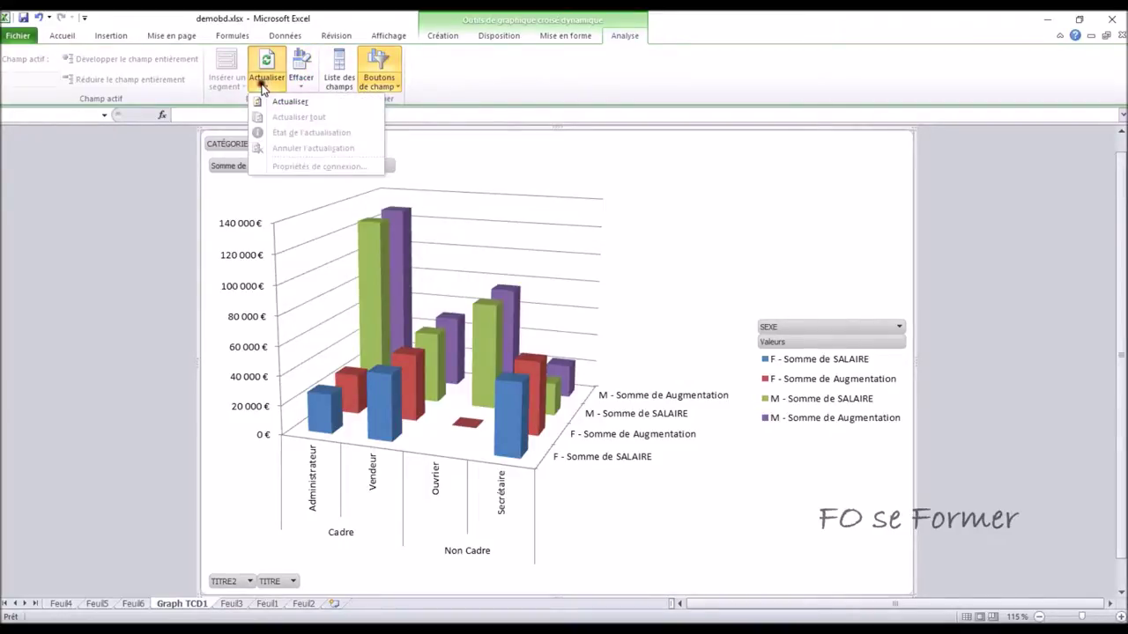
left_click(267, 84)
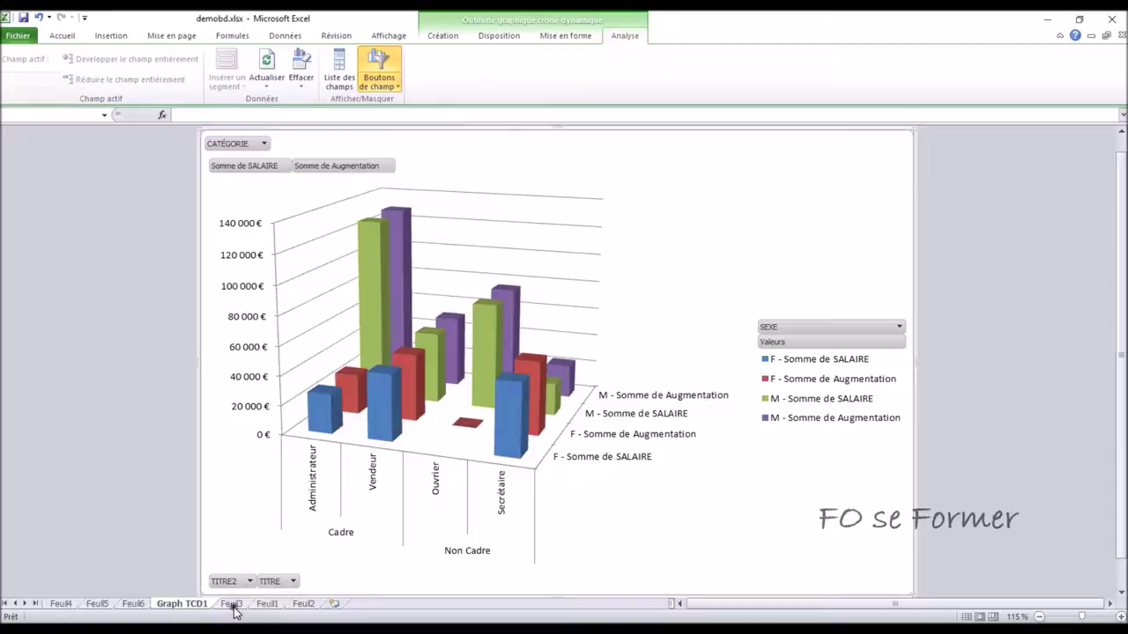
left_click(232, 607)
left_click(499, 318)
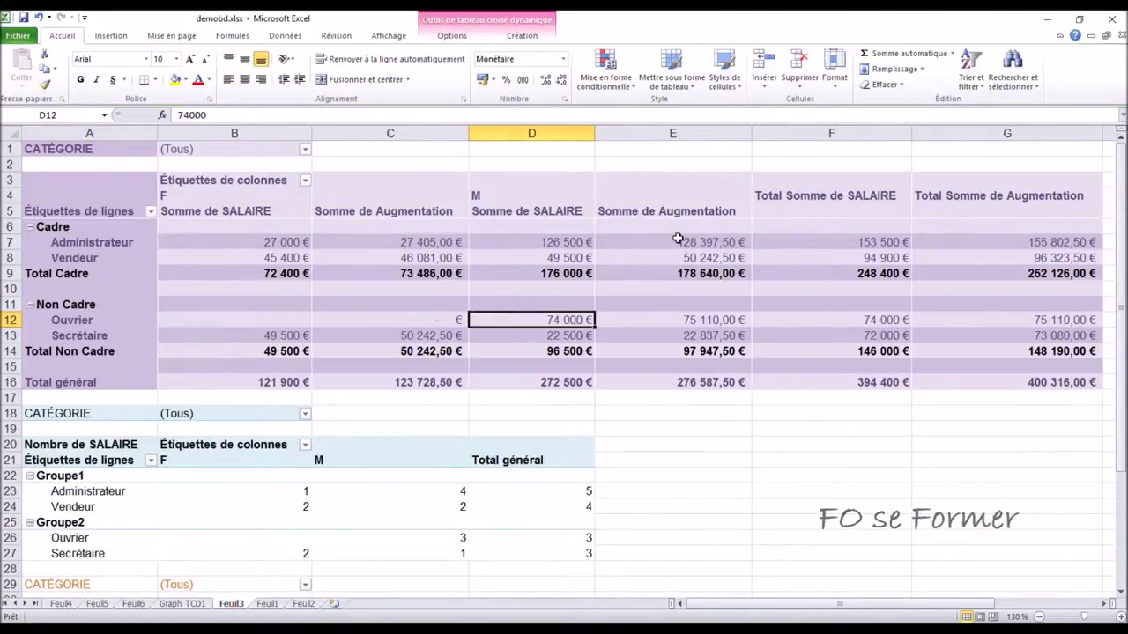
Insert SEXE and CATÉGORIE slicers for the salary pivot table and drag them apart beside it
left_click(602, 254)
left_click(445, 33)
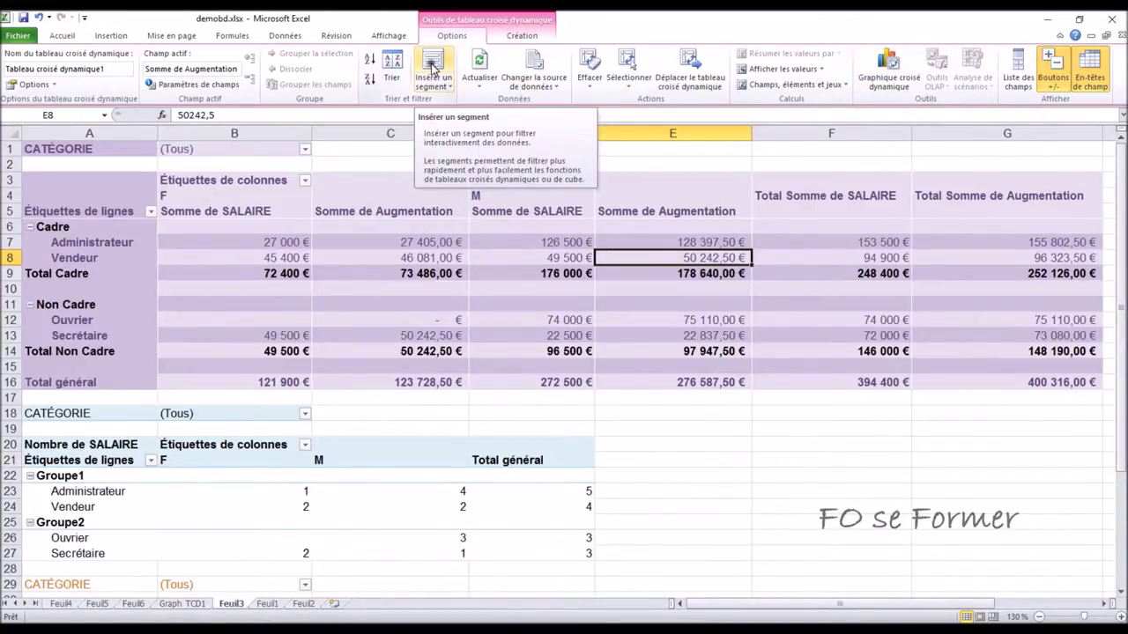
left_click(432, 69)
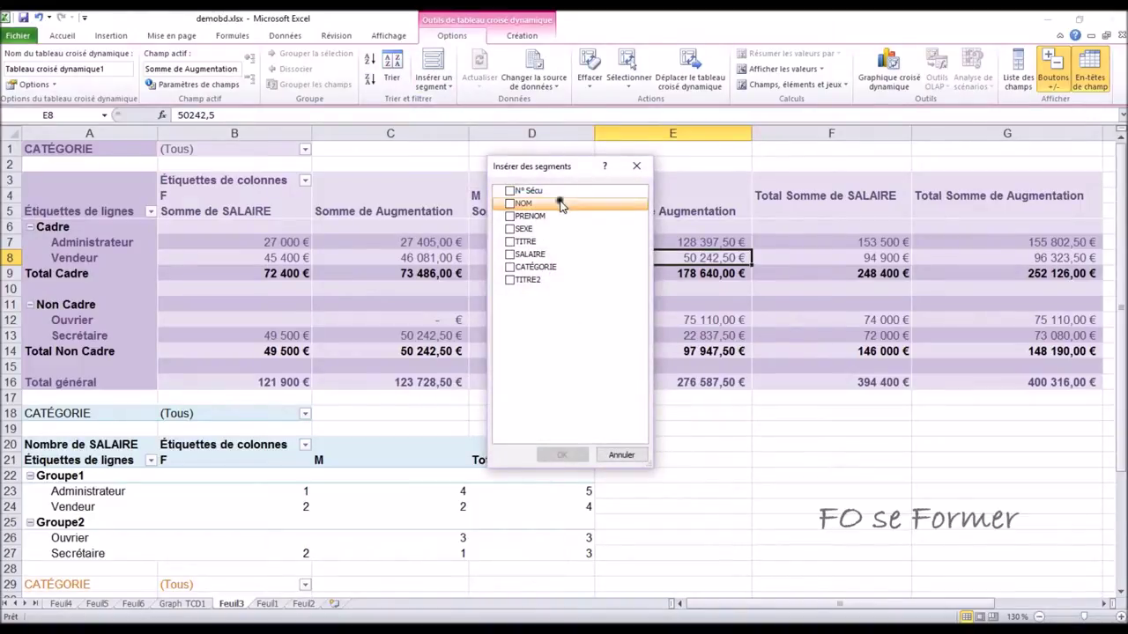
left_click_drag(561, 170, 585, 365)
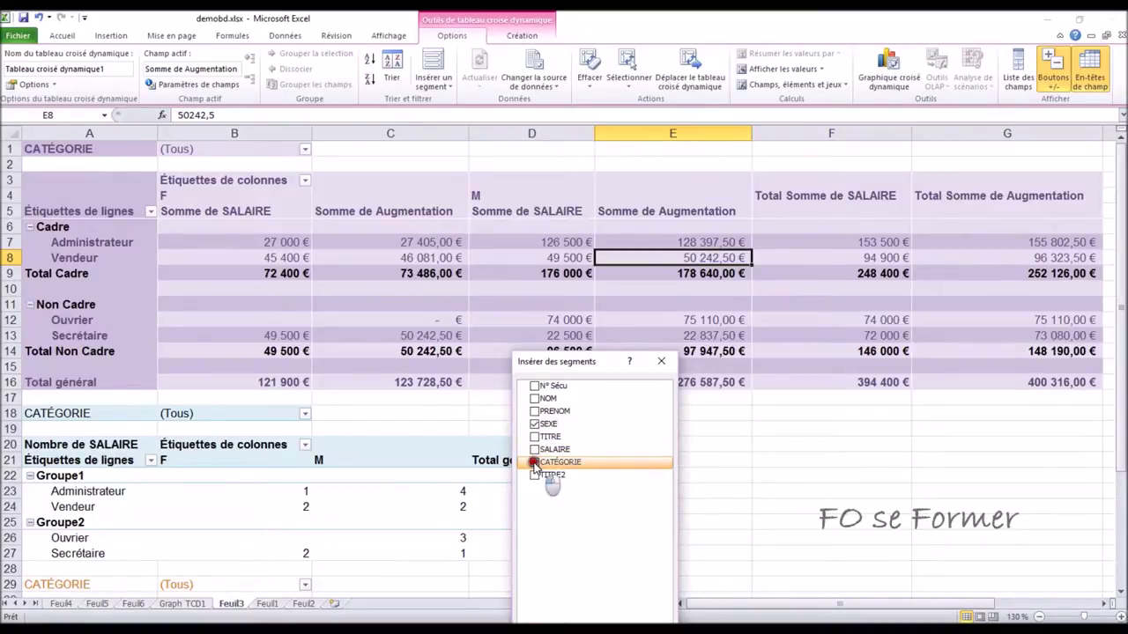
left_click(535, 464)
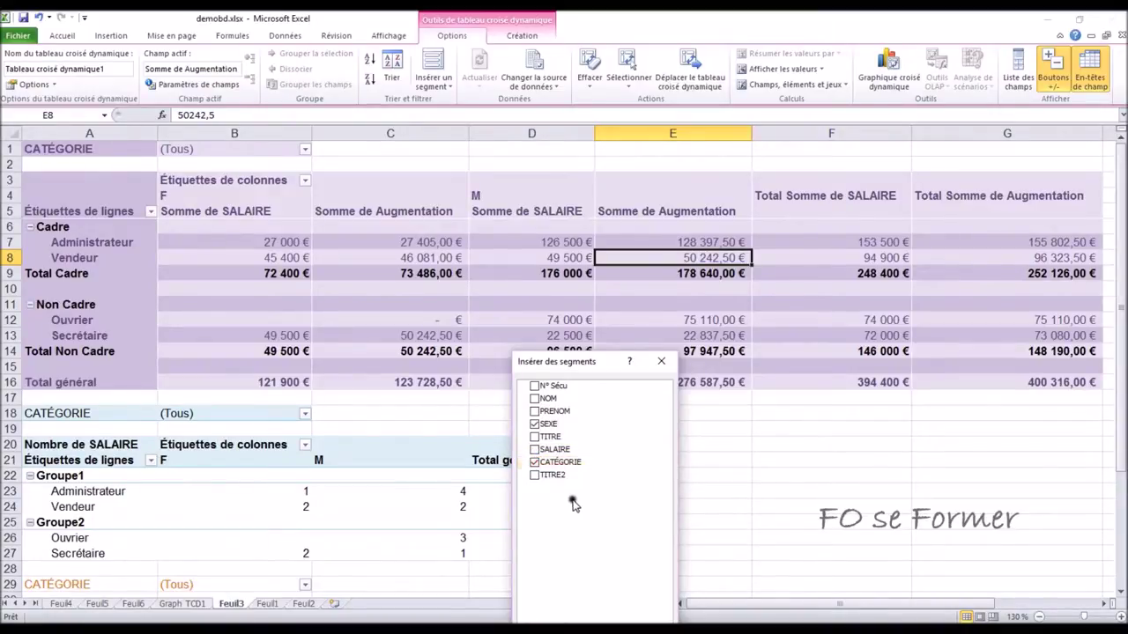
left_click_drag(607, 362, 615, 233)
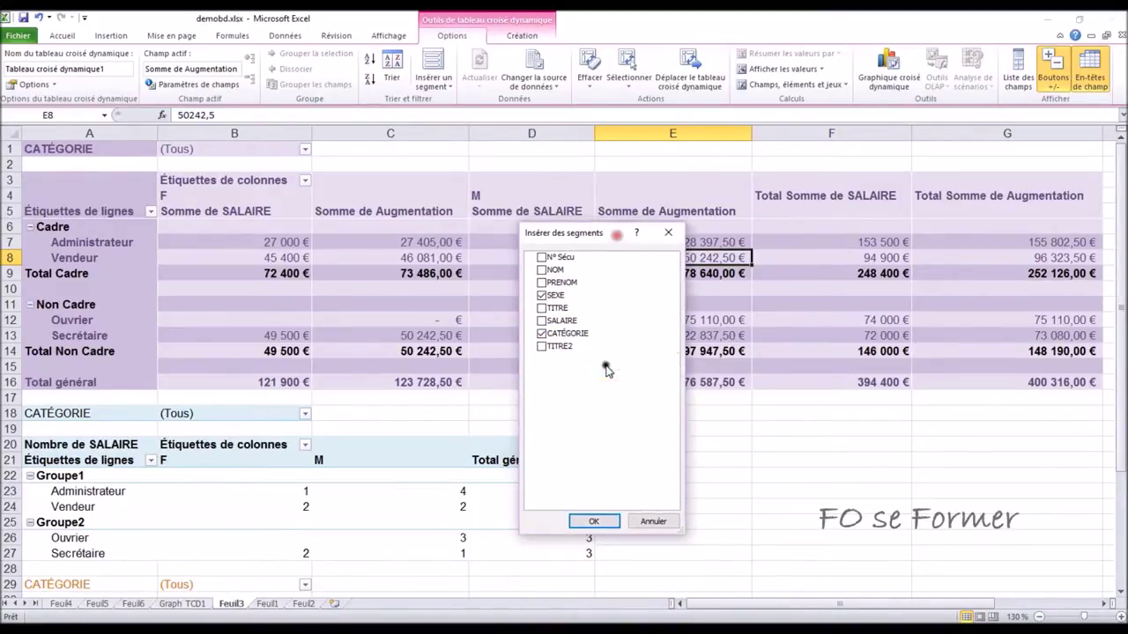
left_click(594, 521)
left_click_drag(605, 293, 802, 409)
mouse_move(603, 256)
left_mouse_down()
mouse_move(584, 305)
mouse_move(613, 414)
left_mouse_up()
Align the CATÉGORIE slicer beside SEXE, then try F, clear it, and pick M
left_click(754, 401)
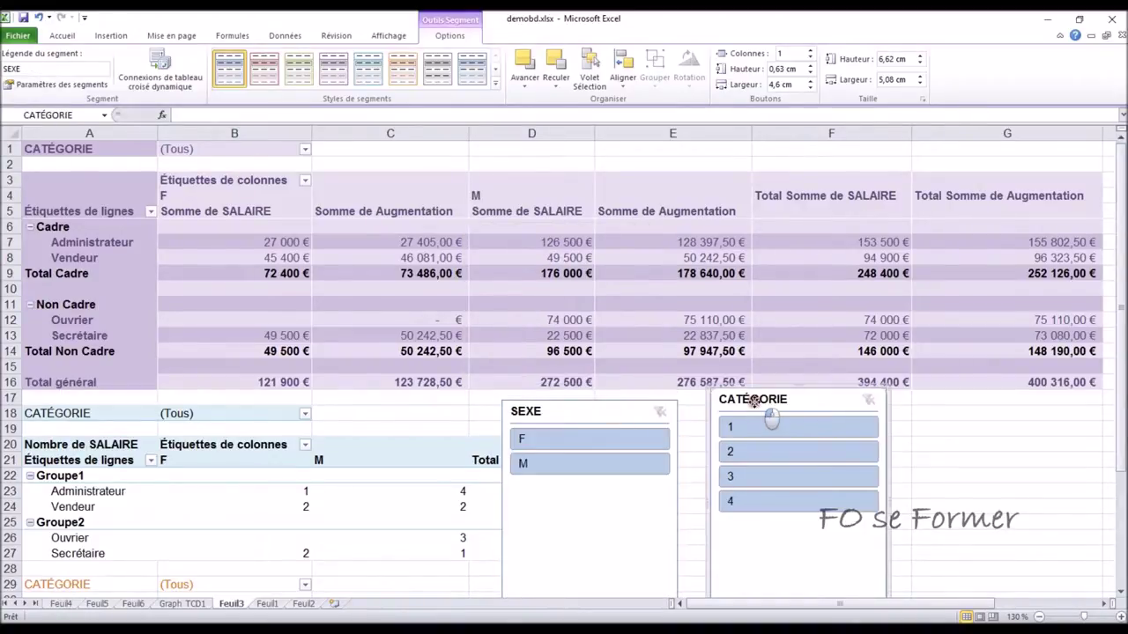
left_click_drag(754, 401, 745, 408)
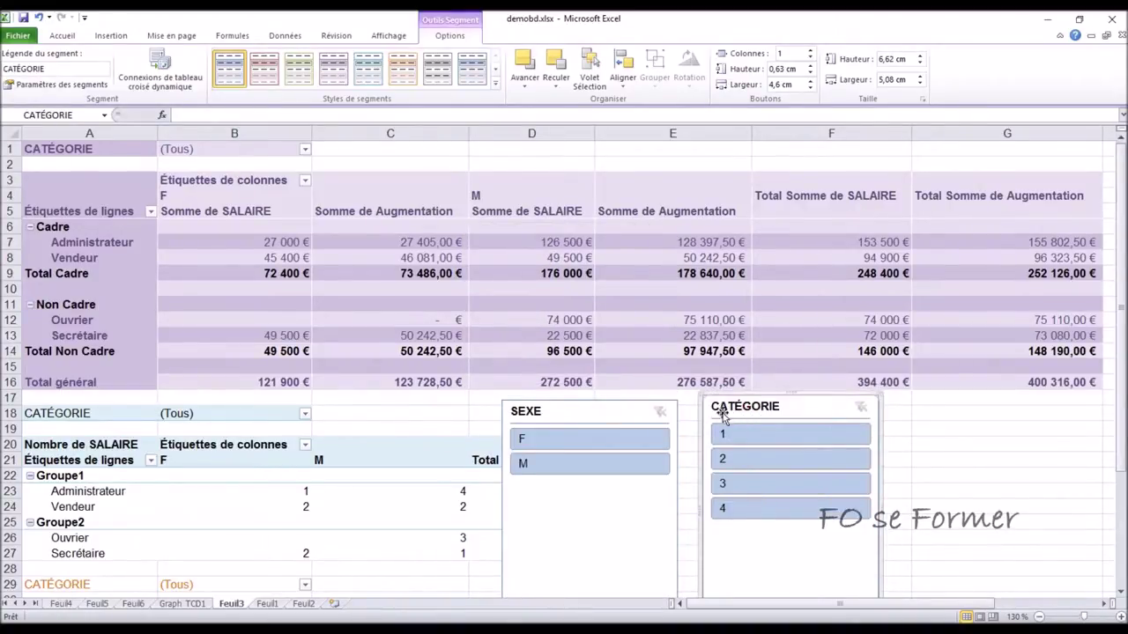
left_click(550, 446)
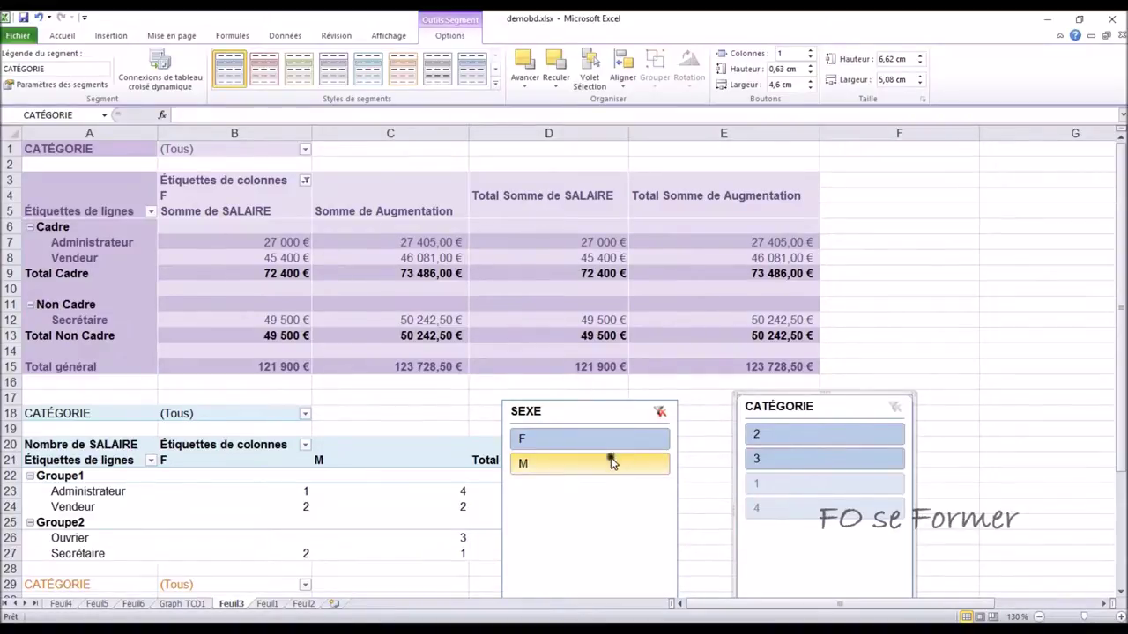
left_click(657, 413)
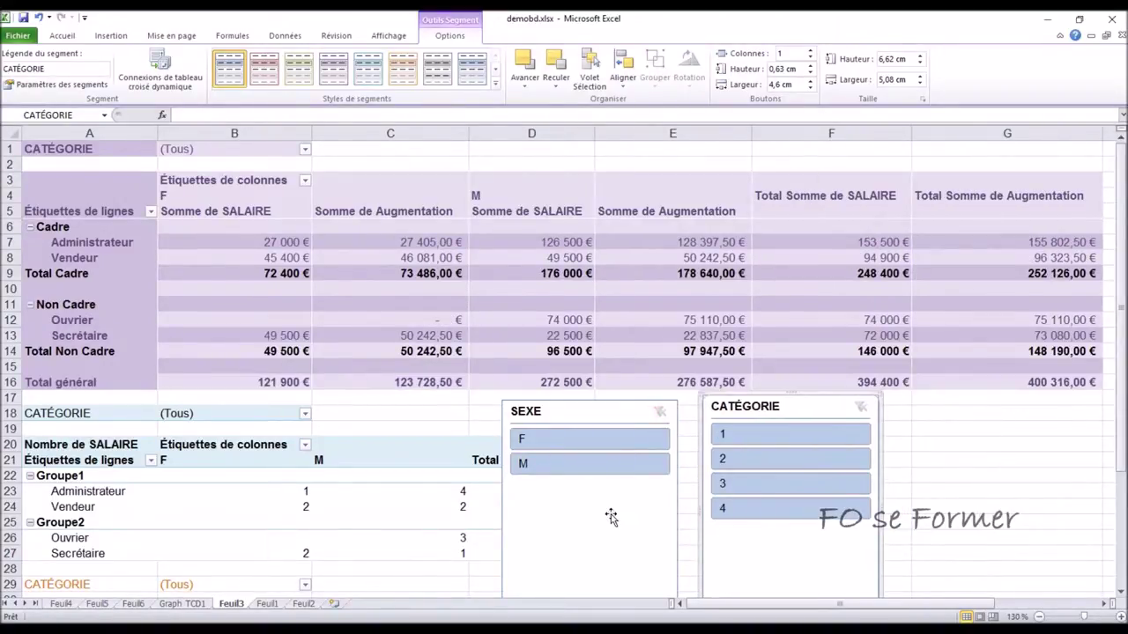
left_click(558, 464)
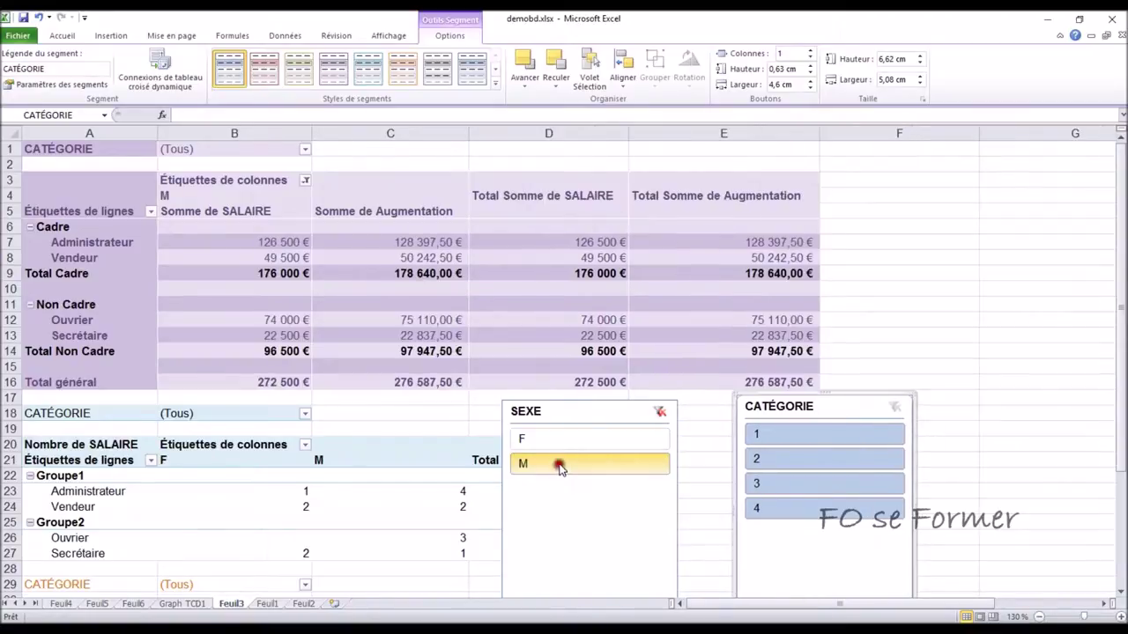
Toggle the SEXE slicer between F and M, clear it, then filter to M (272 500 €)
left_click(565, 445)
left_click(569, 465)
left_click(568, 437)
left_click(659, 413)
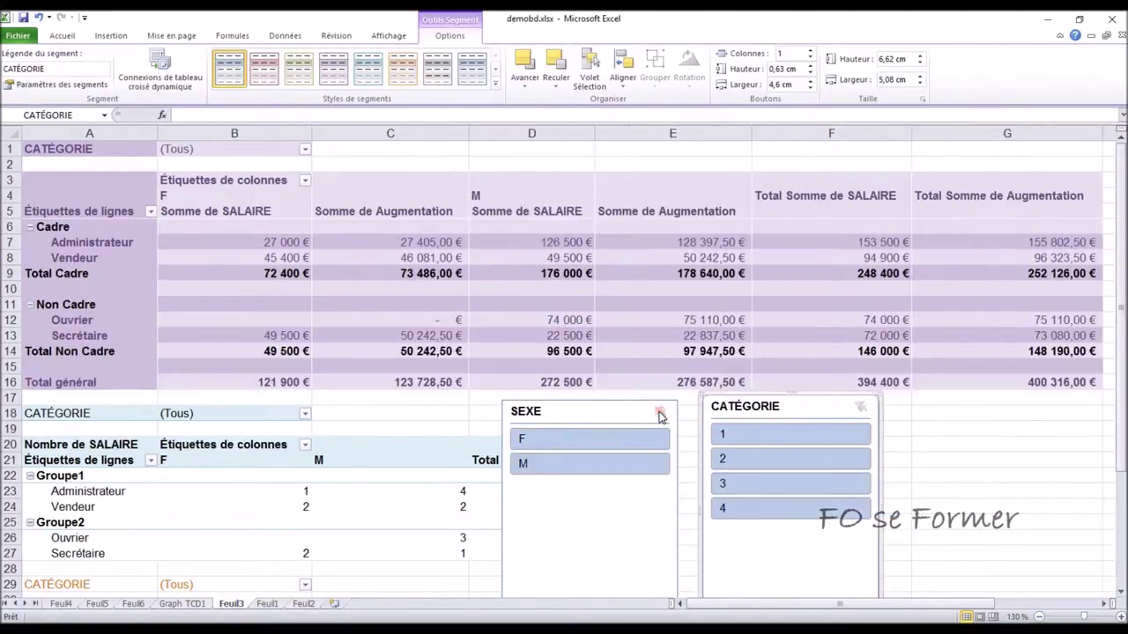
left_click(617, 461)
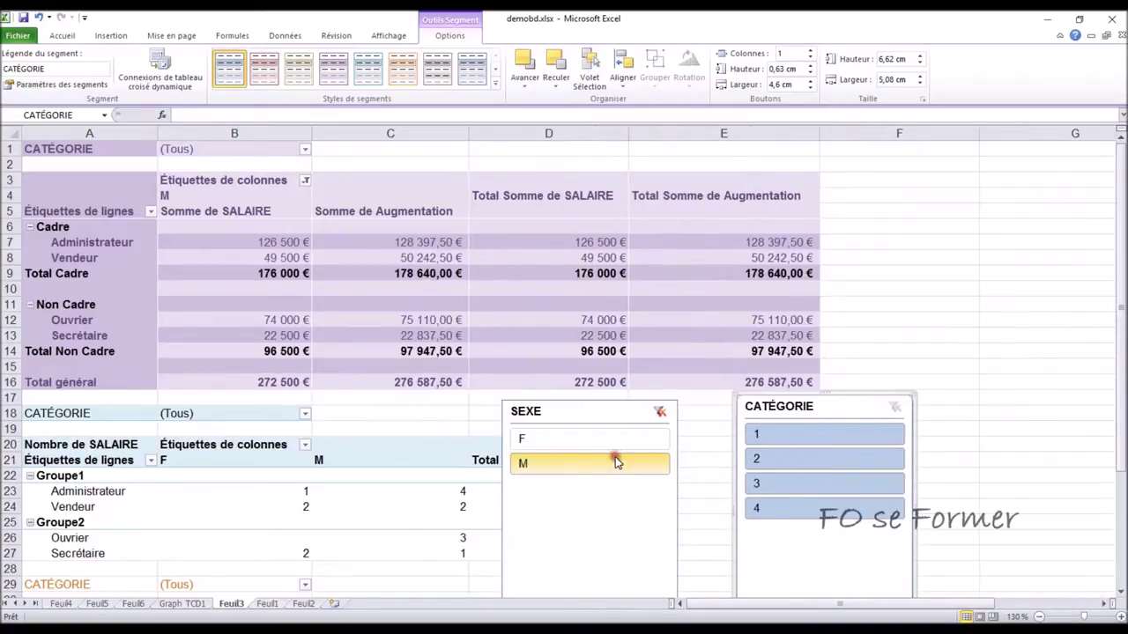
Try F in SEXE and category 2 in CATÉGORIE, then clear both slicer filters
left_click(554, 440)
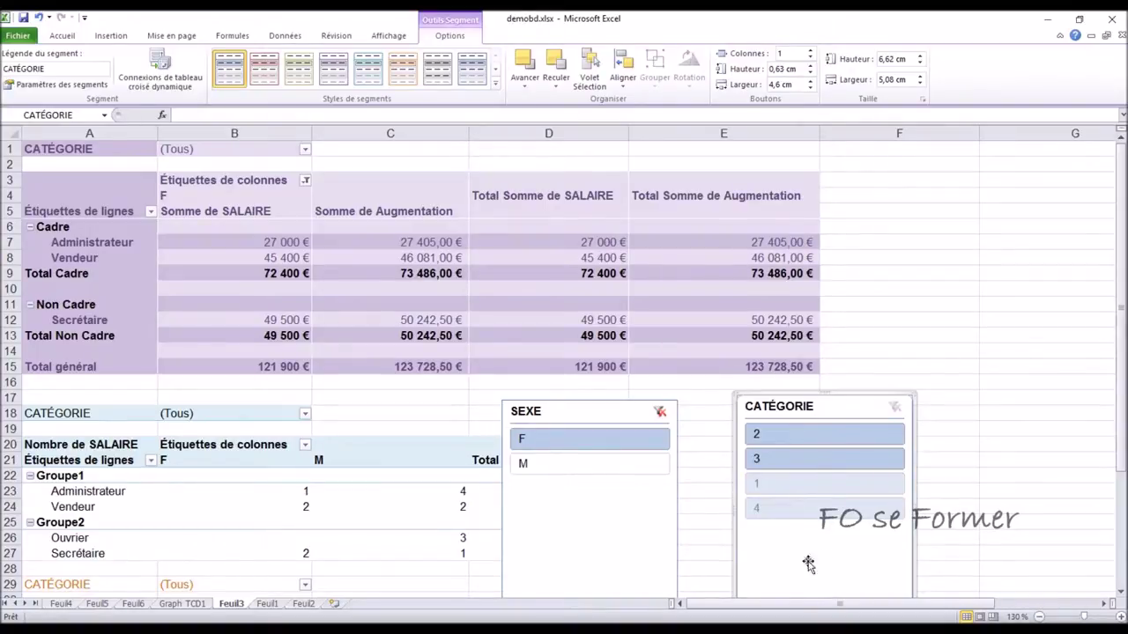
left_click(796, 434)
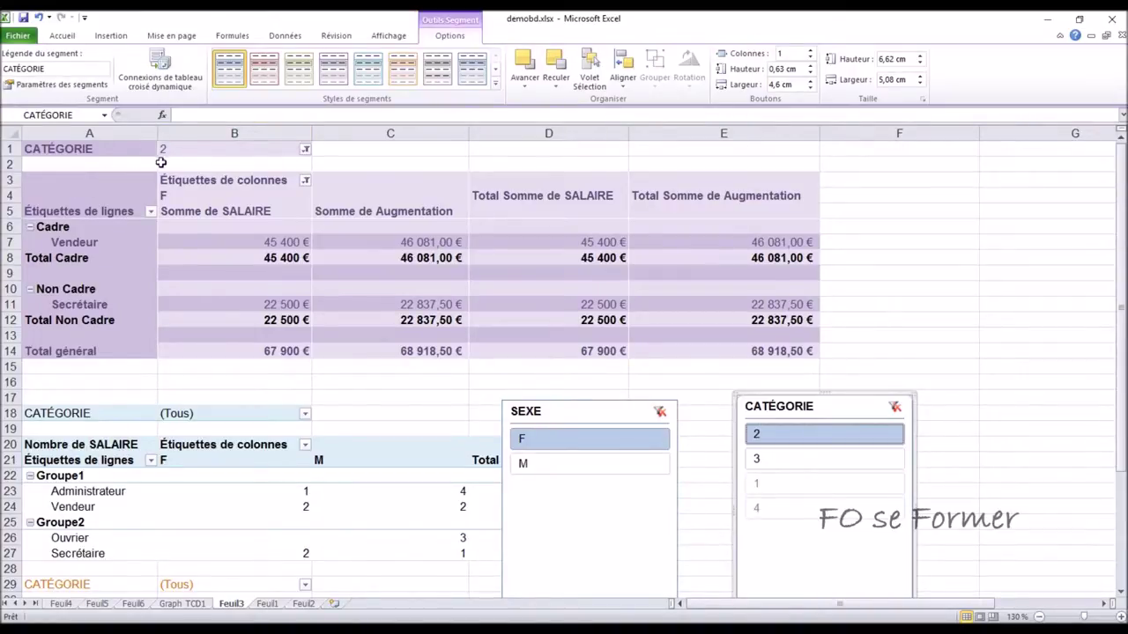
left_click(895, 408)
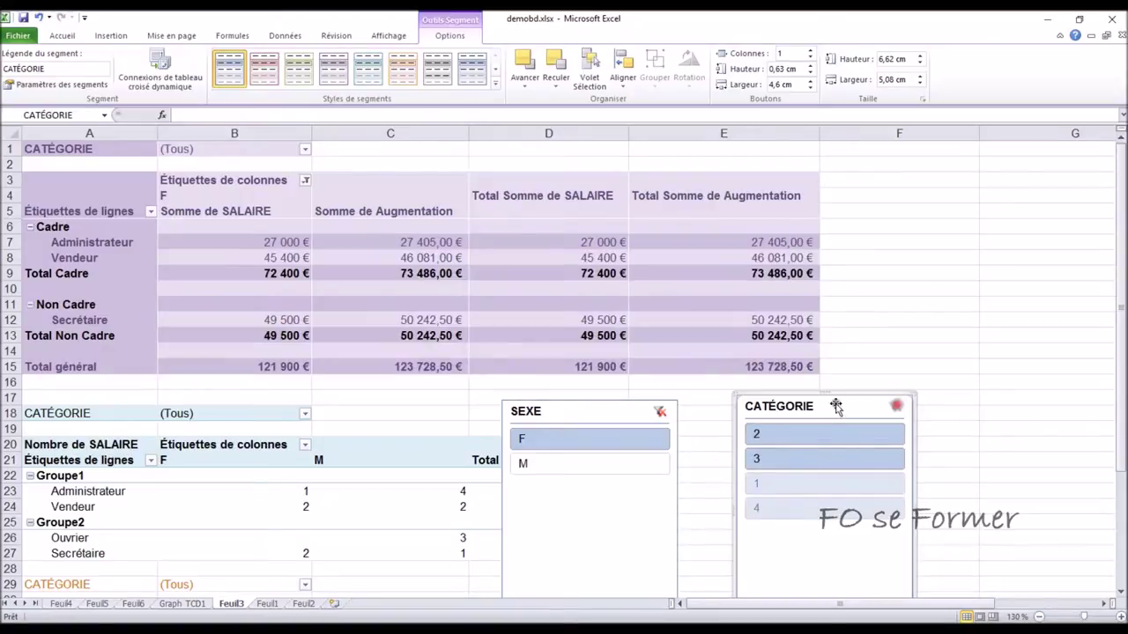
left_click(659, 413)
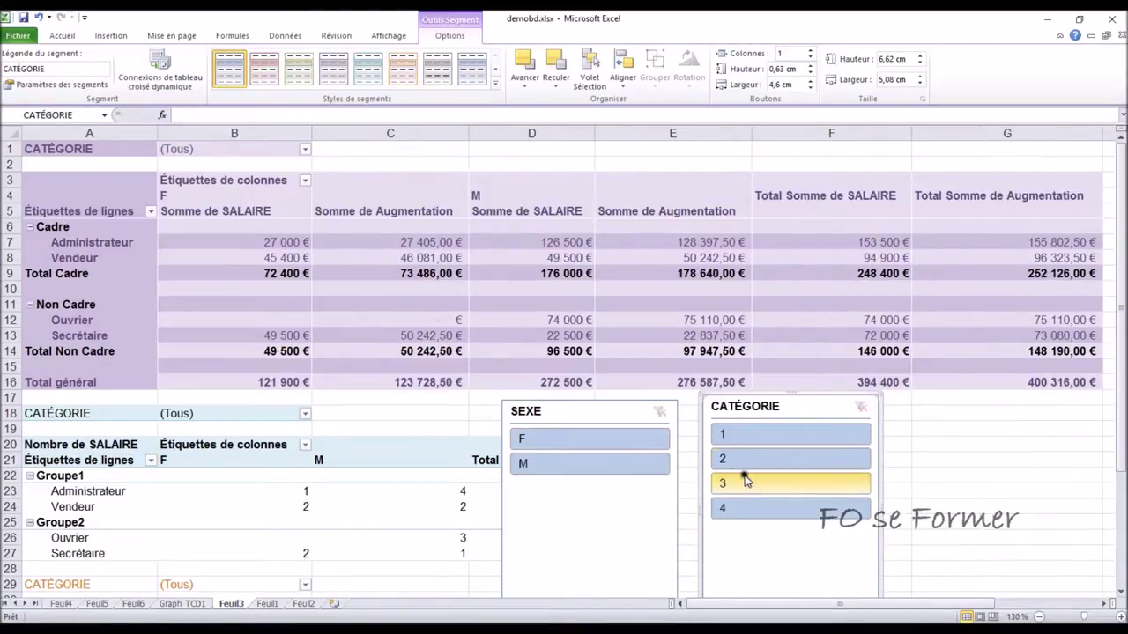
Filter the CATÉGORIE slicer to categories 1 and 4 together
left_click(762, 434)
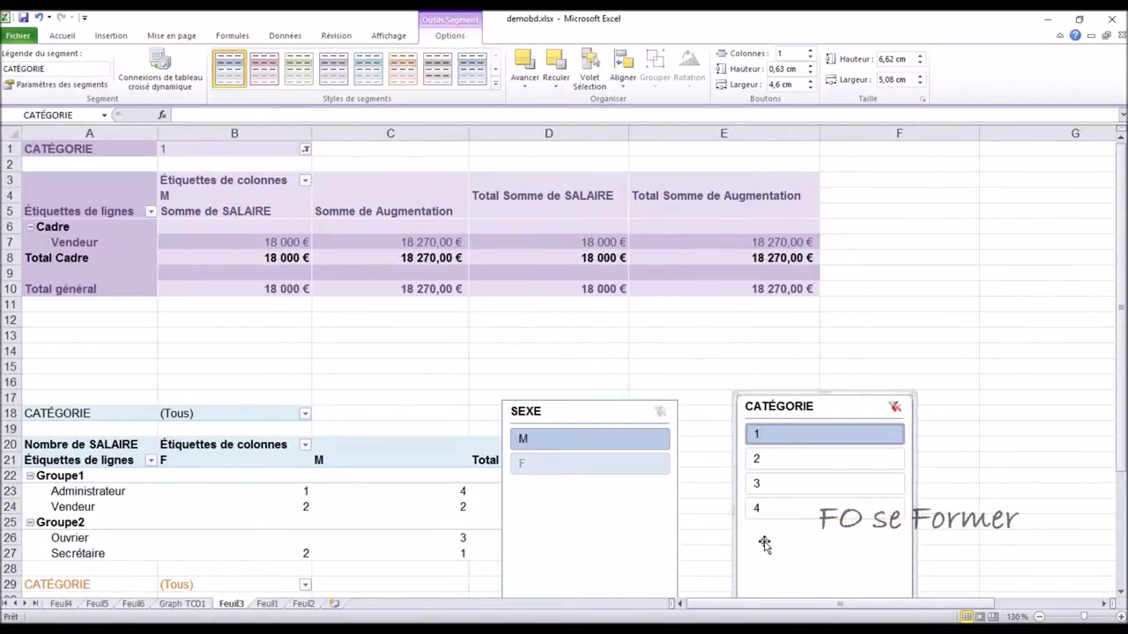
left_click(768, 509)
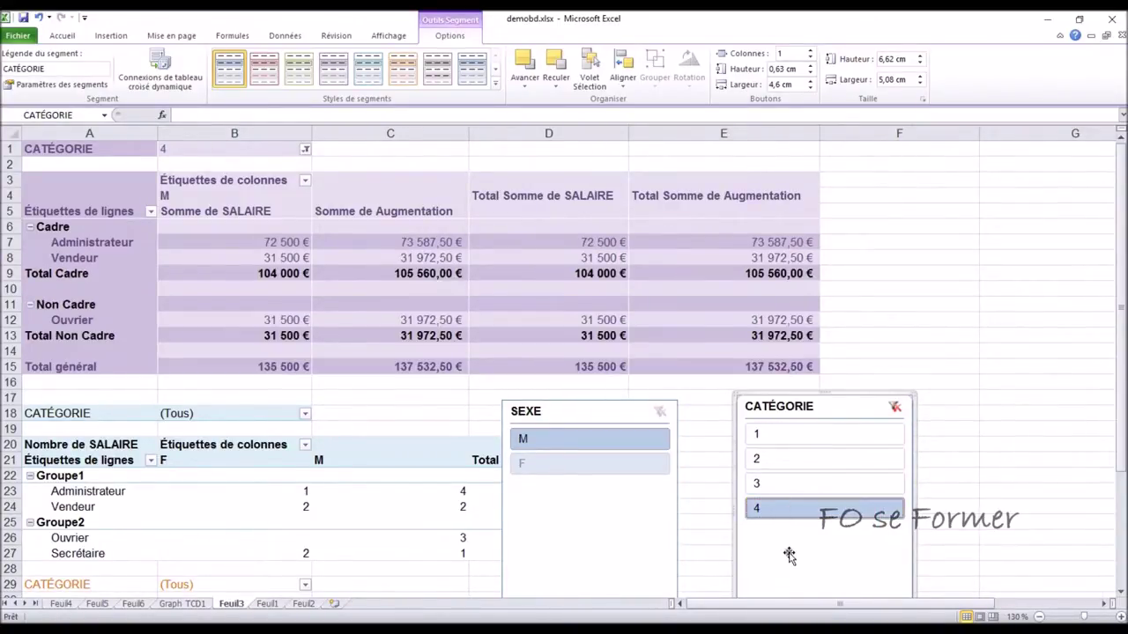
left_click(795, 436)
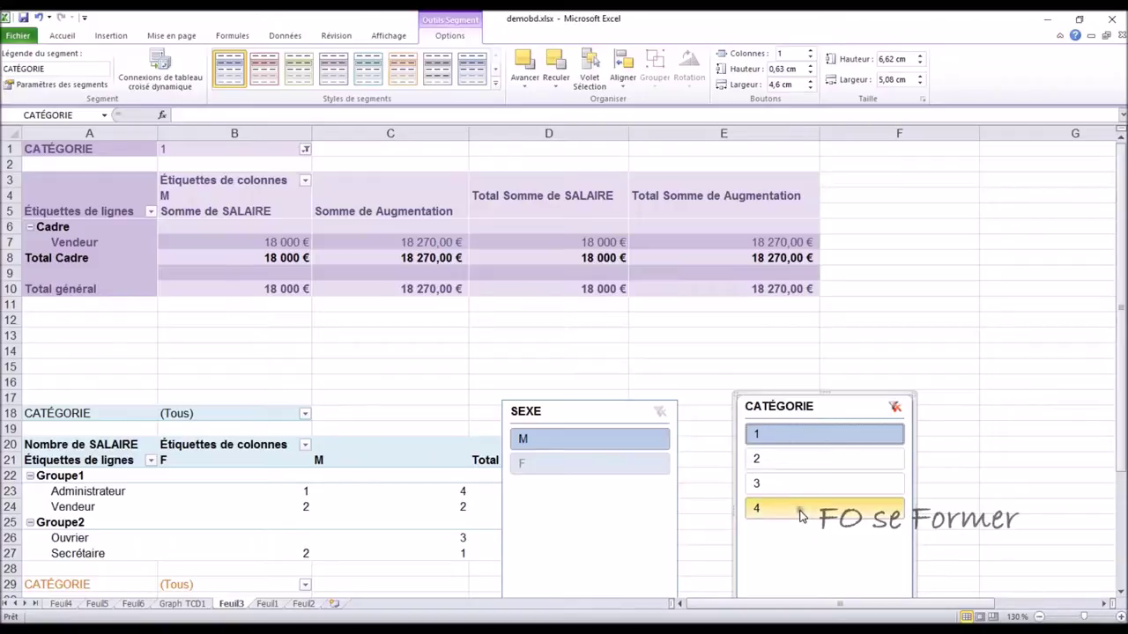
left_click(800, 510, "ctrl")
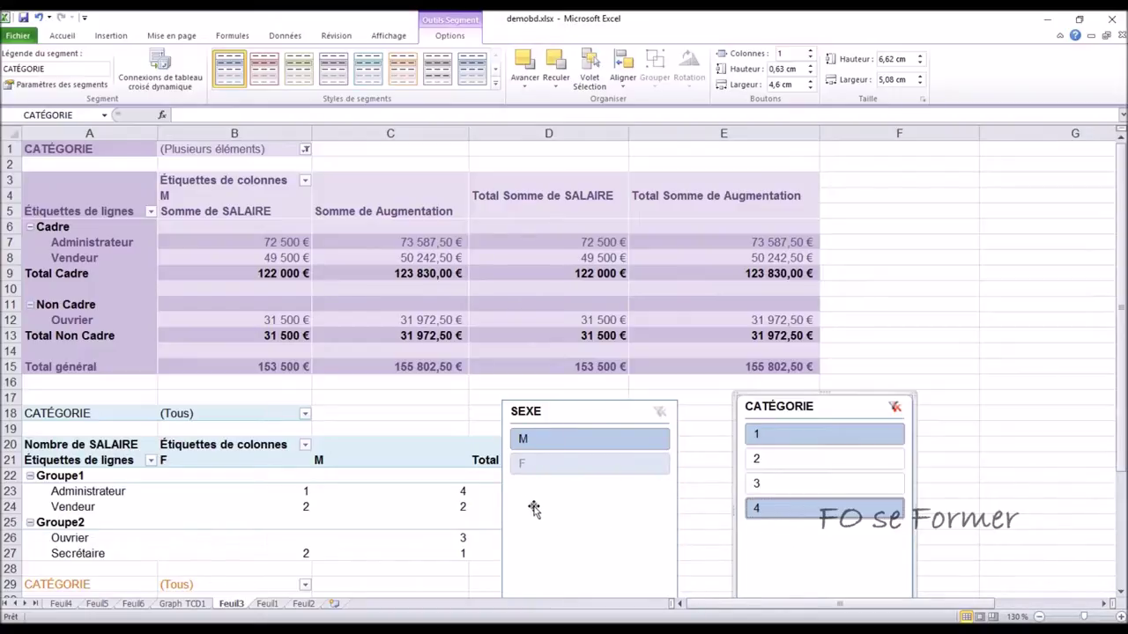
Check the CATÉGORIE filter in B1 without changes, then clear the CATÉGORIE slicer
left_click(304, 150)
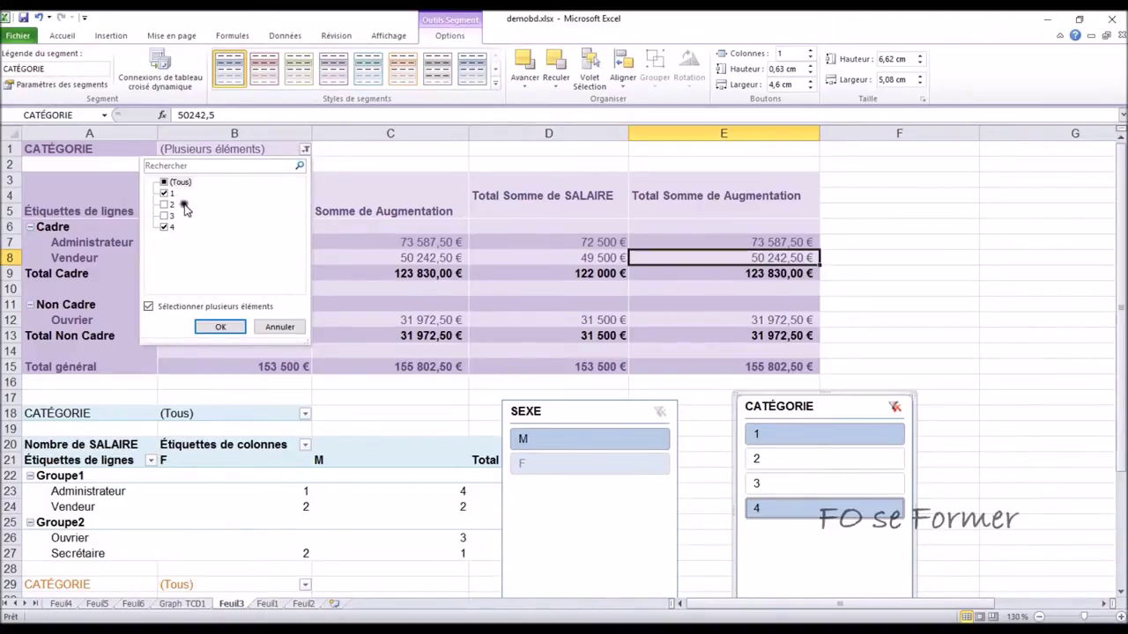
left_click(276, 326)
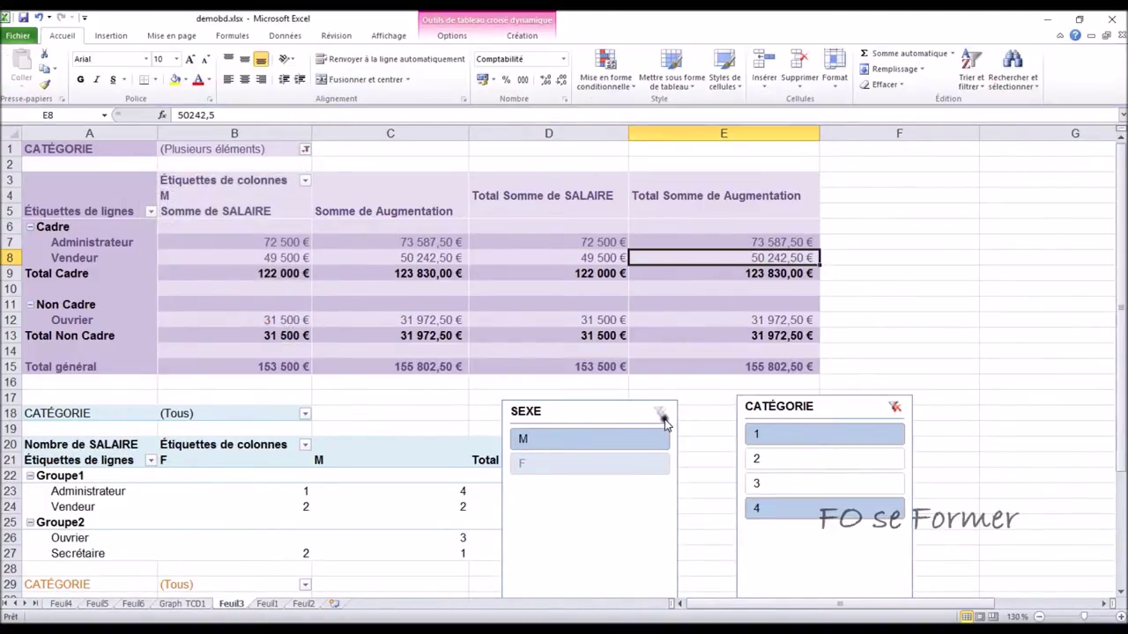
left_click(894, 407)
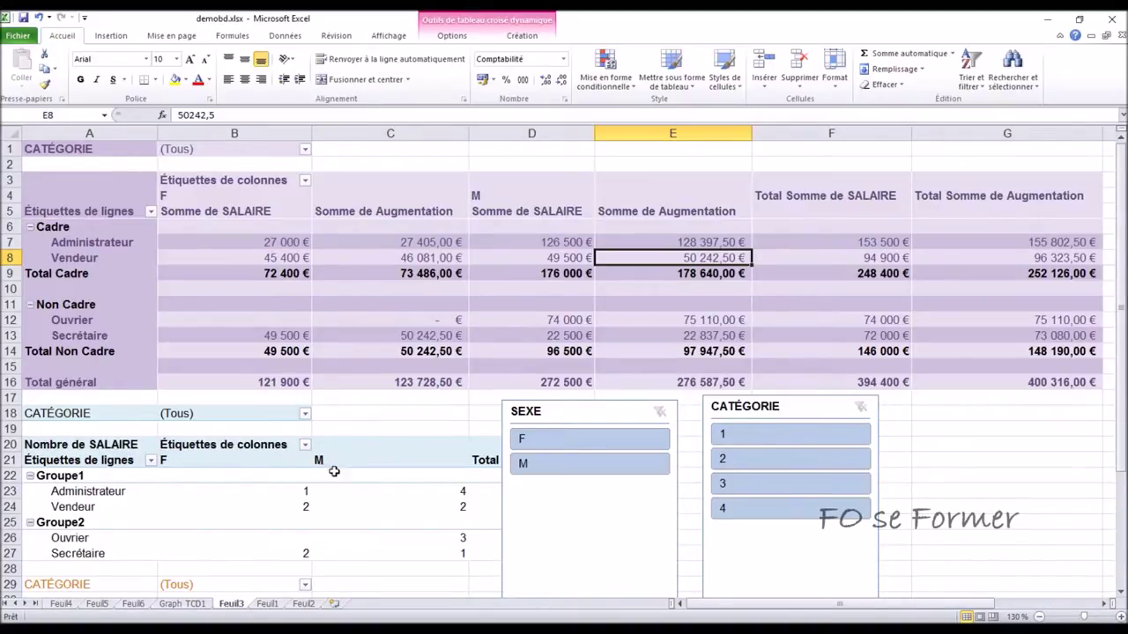
Test the SEXE slicer with F, then clear it so F and M show for every category
left_click(580, 449)
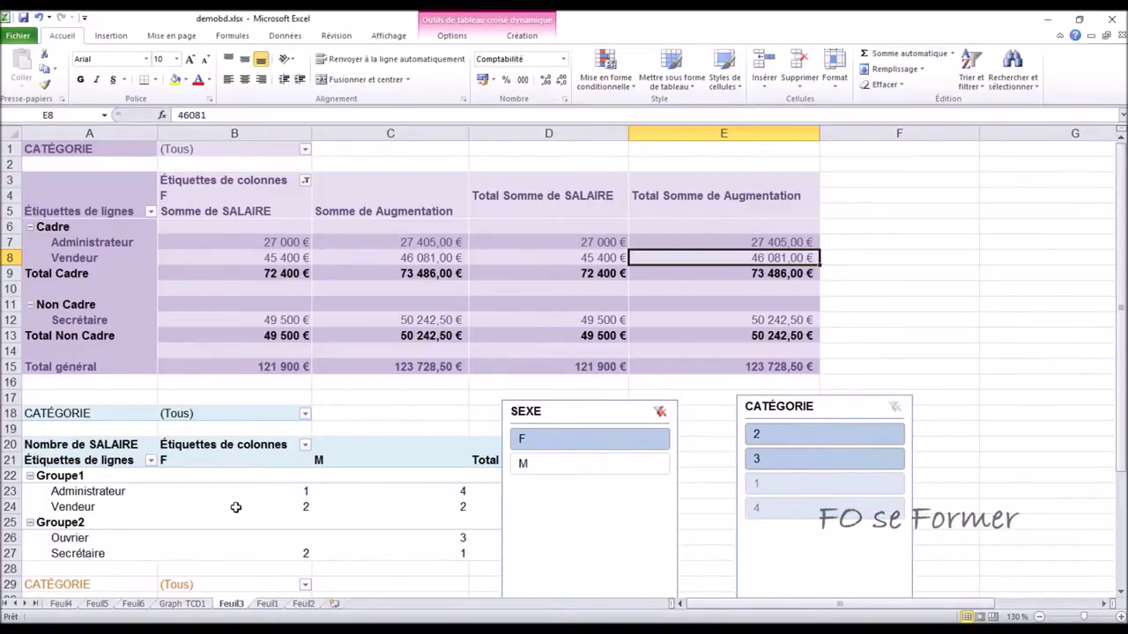
left_click(660, 411)
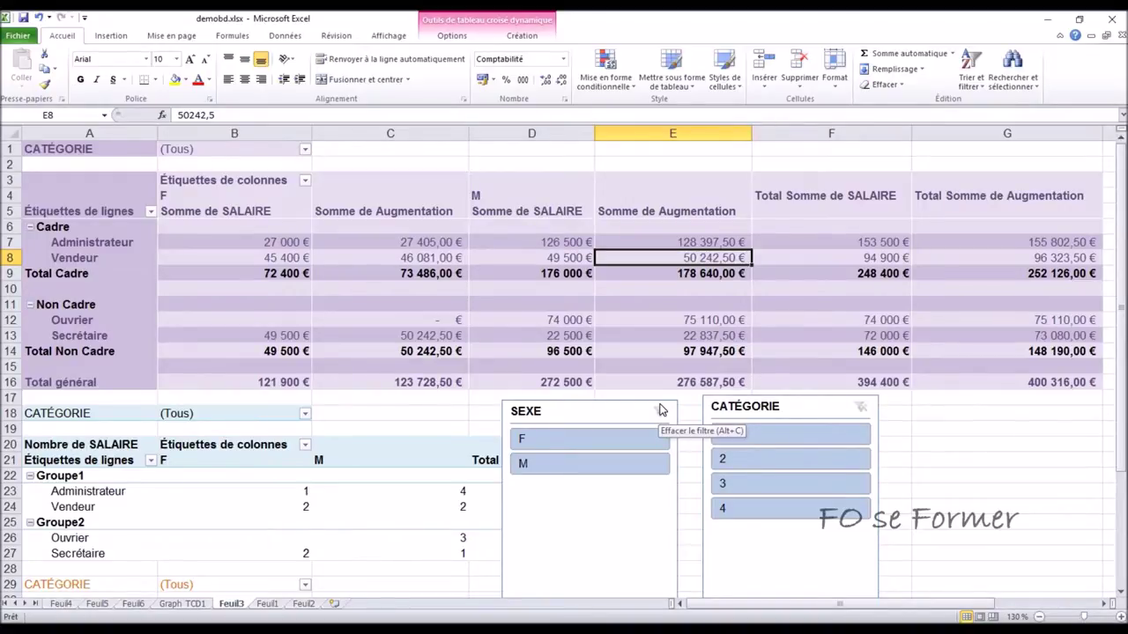
scroll(449, 313, "down", 1)
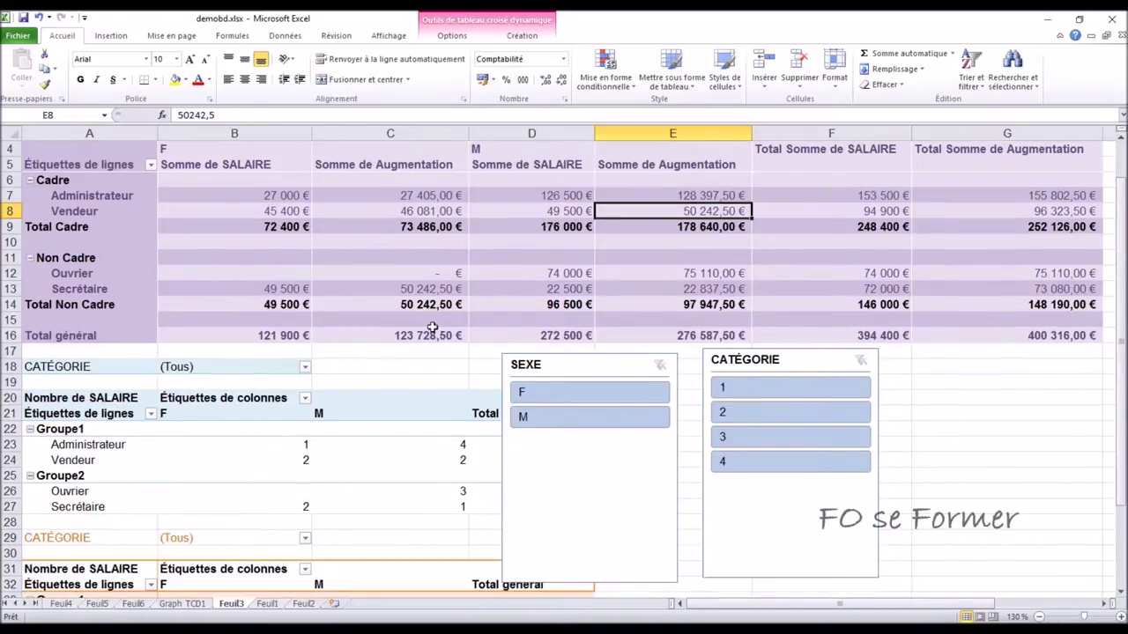
scroll(425, 362, "down", 1)
scroll(415, 398, "down", 1)
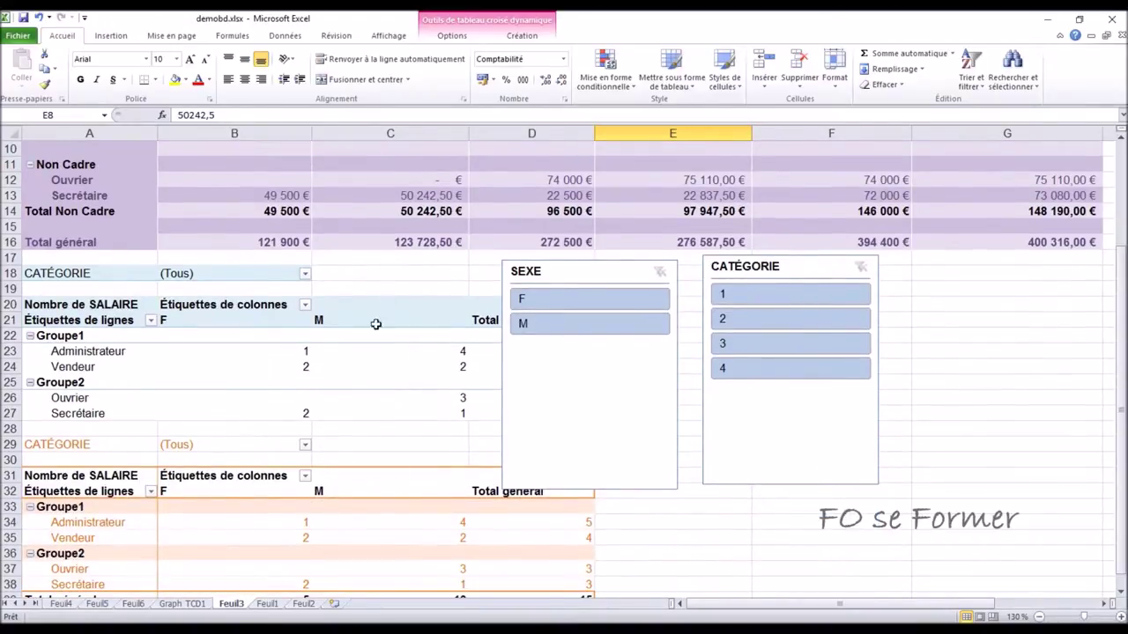
scroll(351, 390, "up", 3)
mouse_move(390, 242)
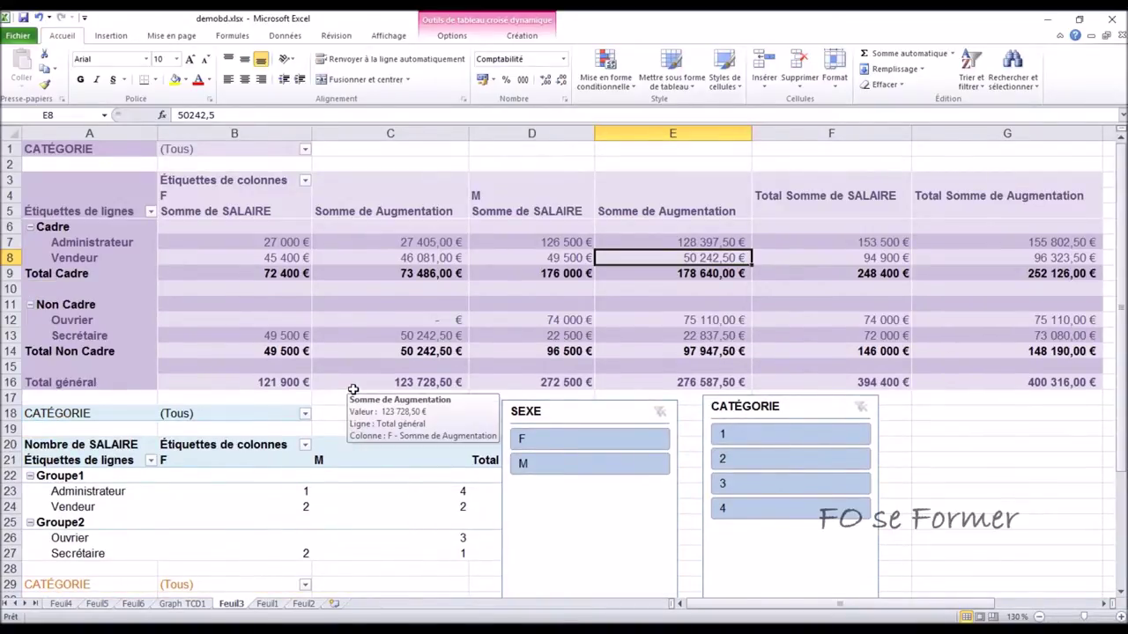
left_click(544, 414)
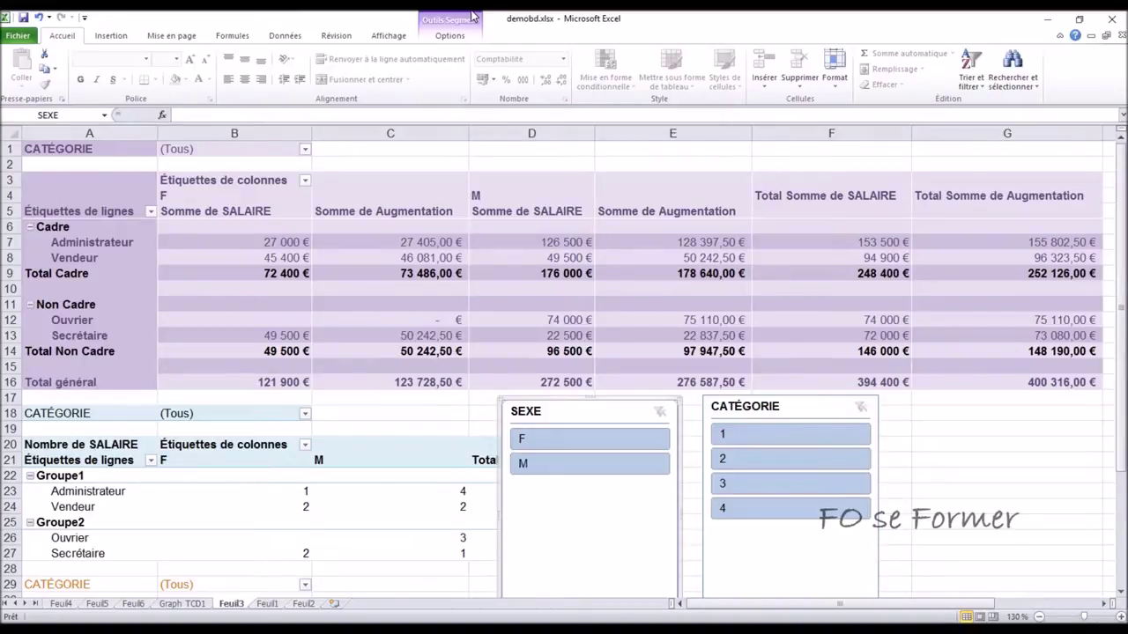
Give the SEXE slicer a dark orange slicer style
left_click(449, 36)
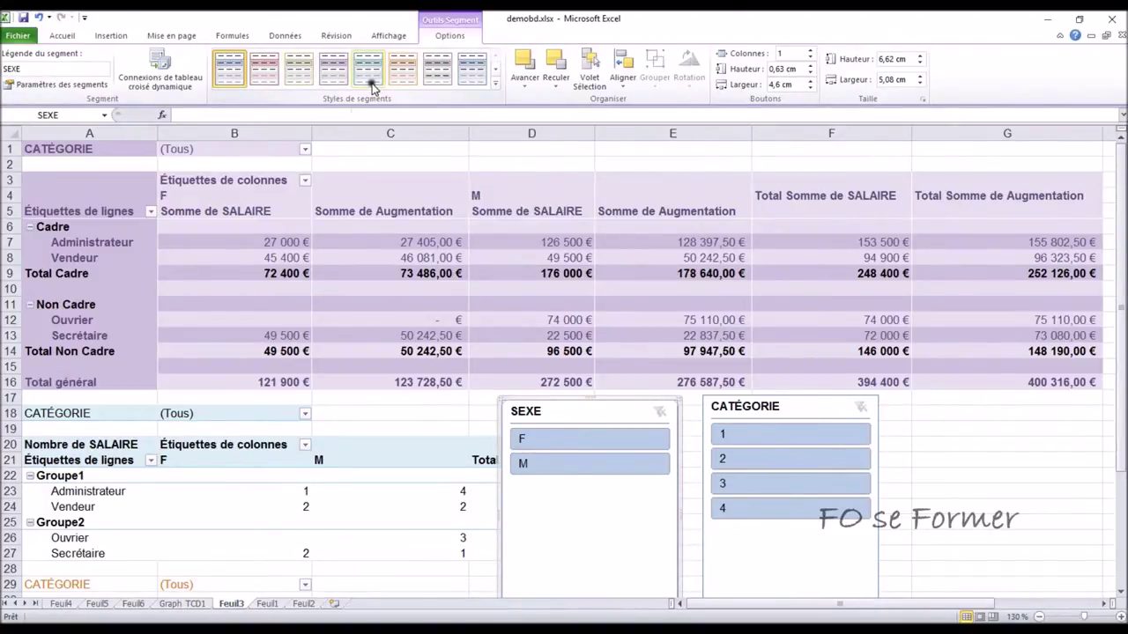
left_click(401, 71)
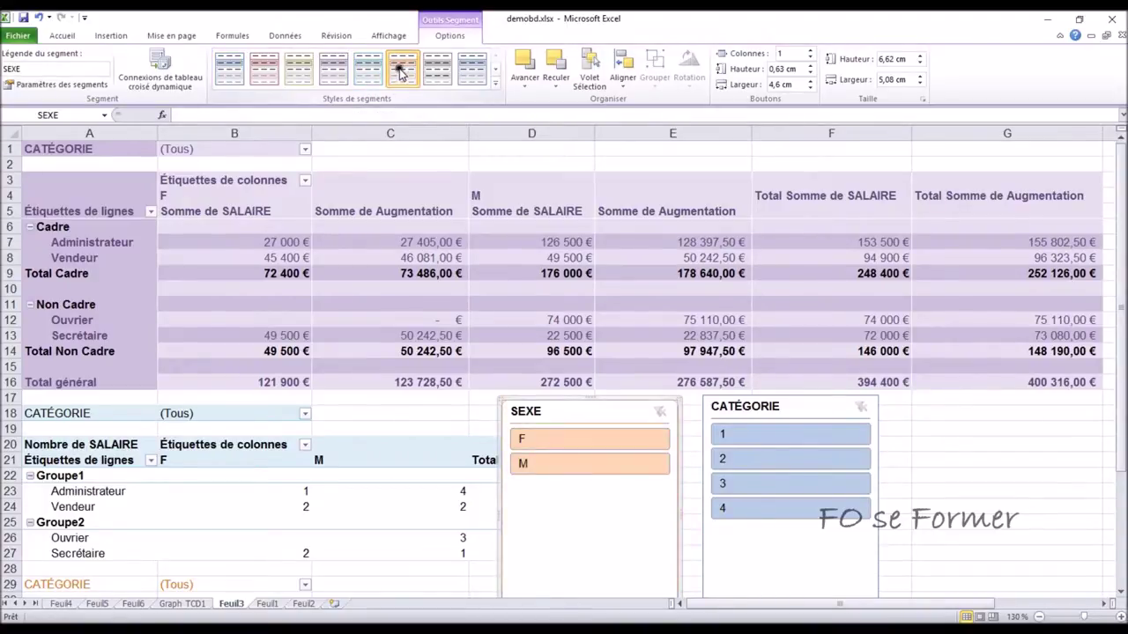
left_click(495, 83)
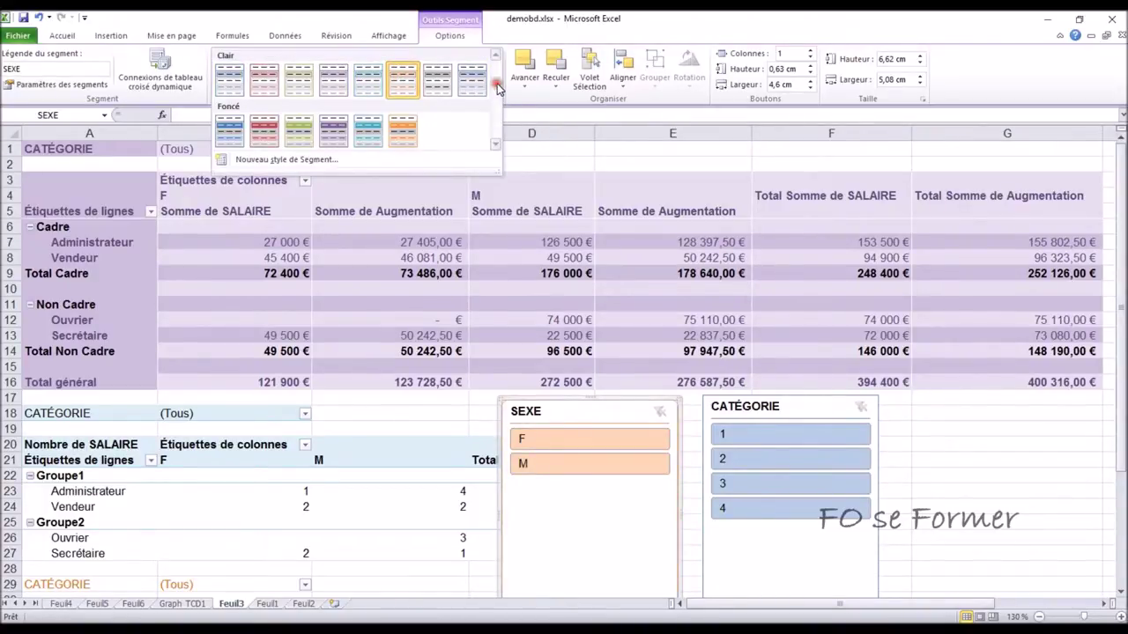
left_click(408, 135)
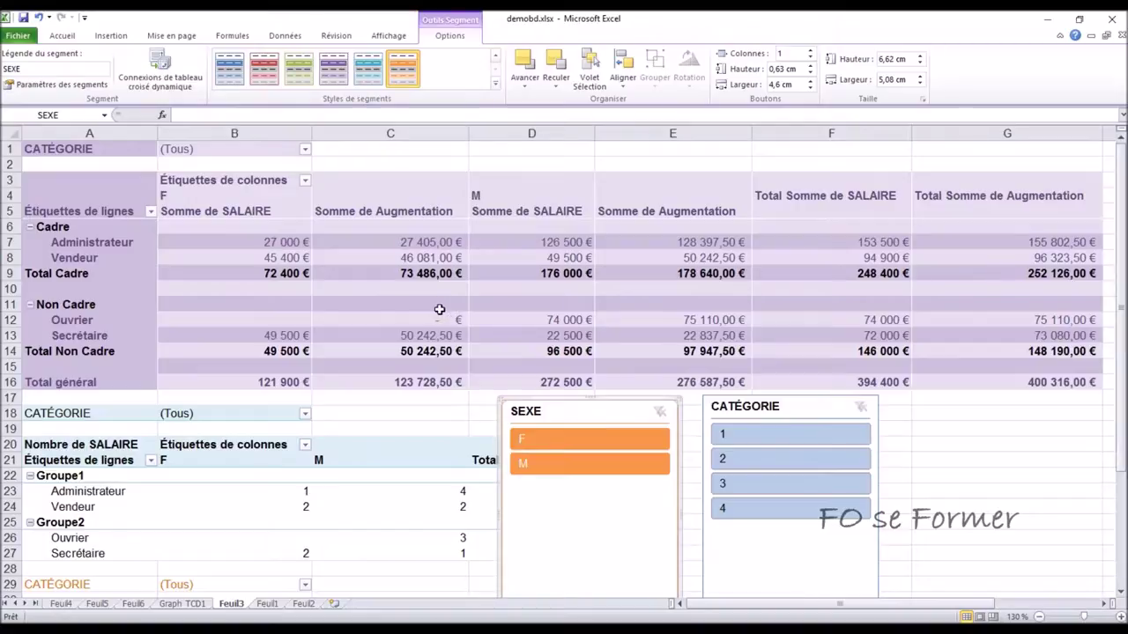
Apply a red slicer style to the CATÉGORIE slicer
left_click(761, 410)
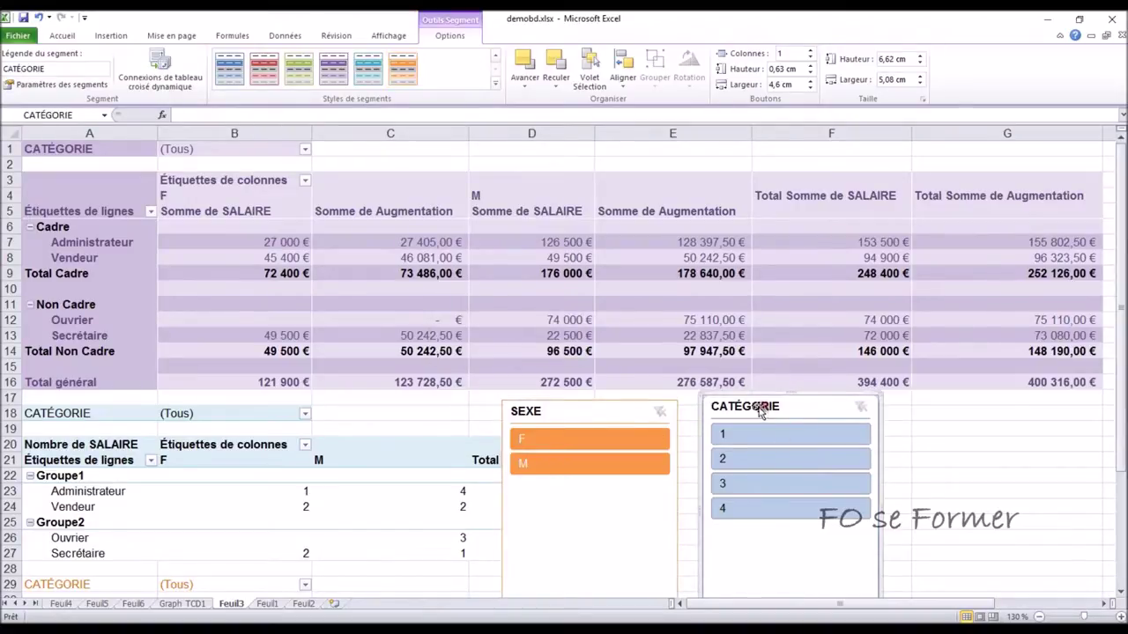
left_click(264, 69)
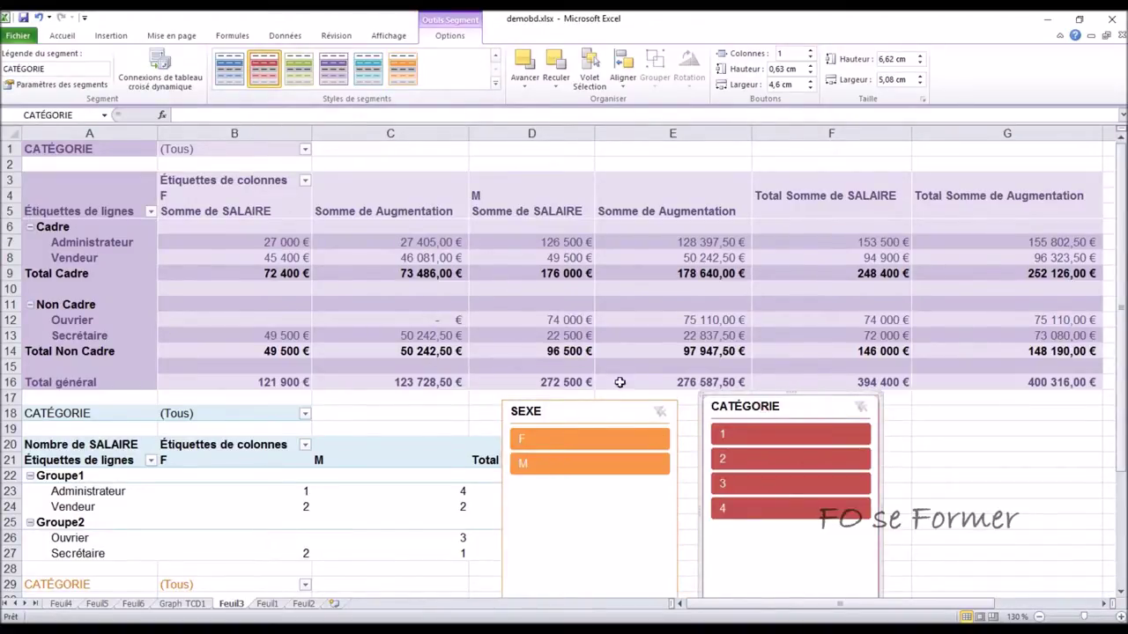
left_click(612, 409)
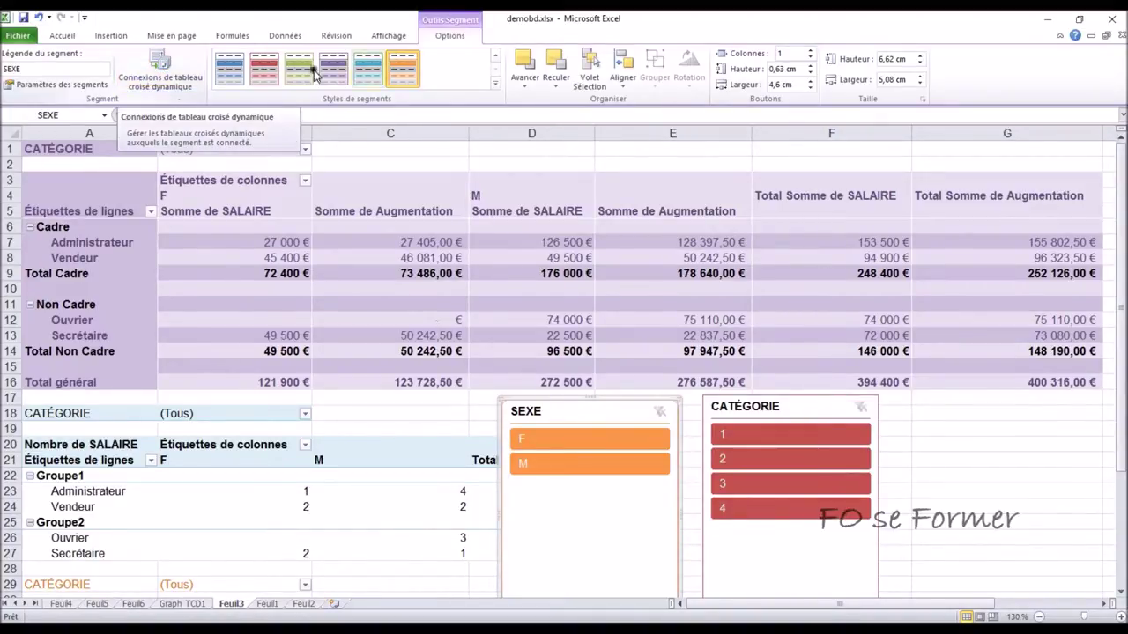
Connect the SEXE slicer to Tableau croisé dynamique2 and 3 as well, then nudge it into place
left_click(160, 78)
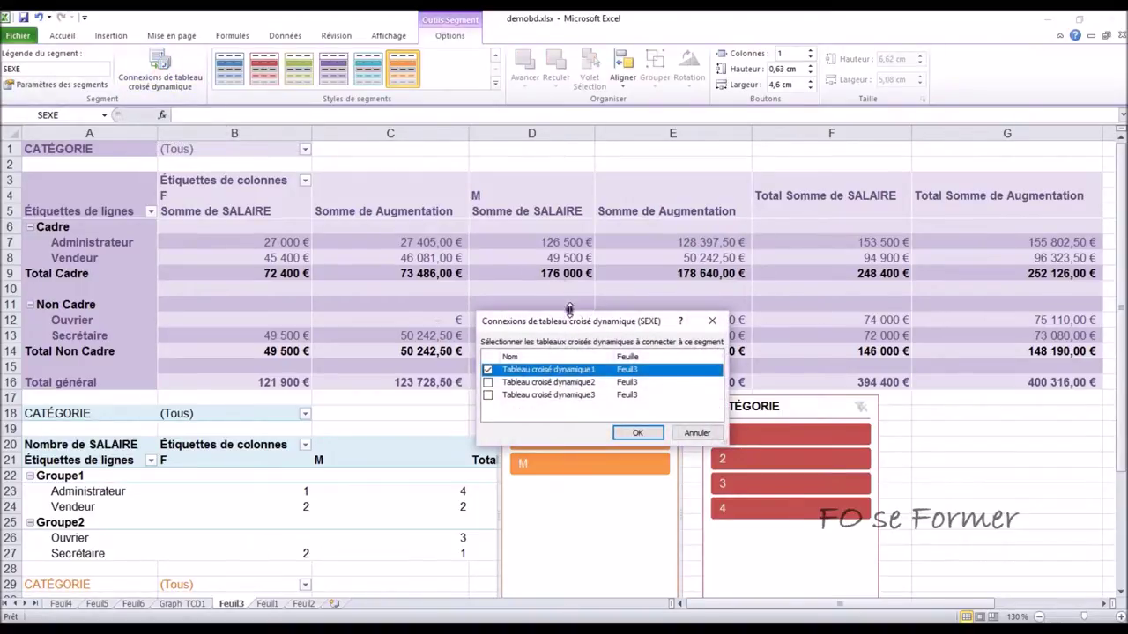
left_click_drag(571, 322, 569, 241)
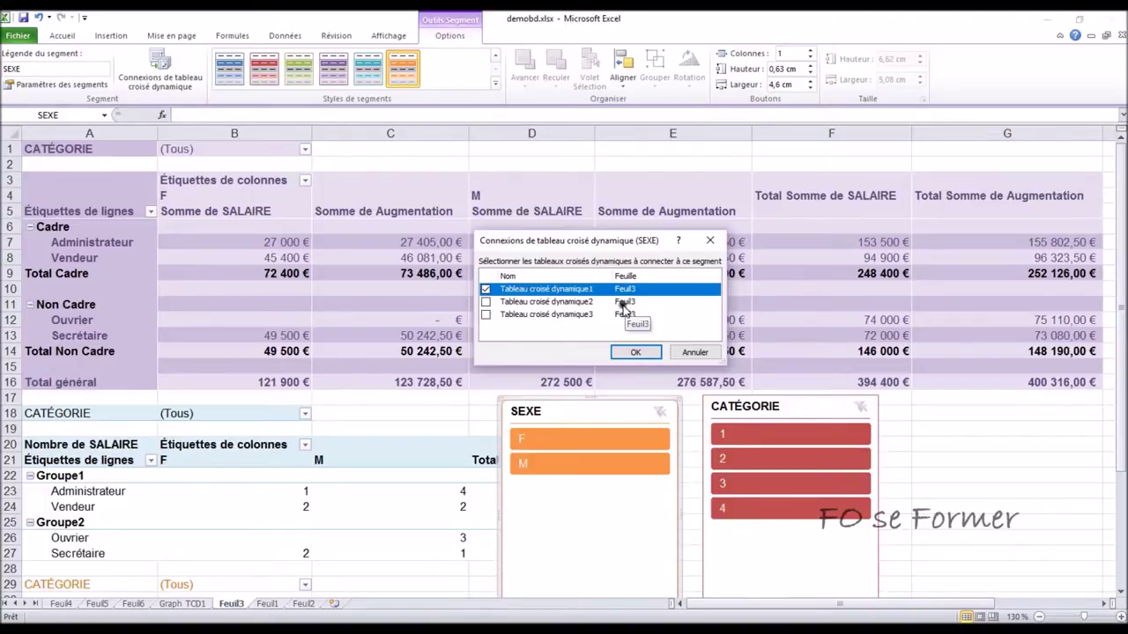
left_click(485, 301)
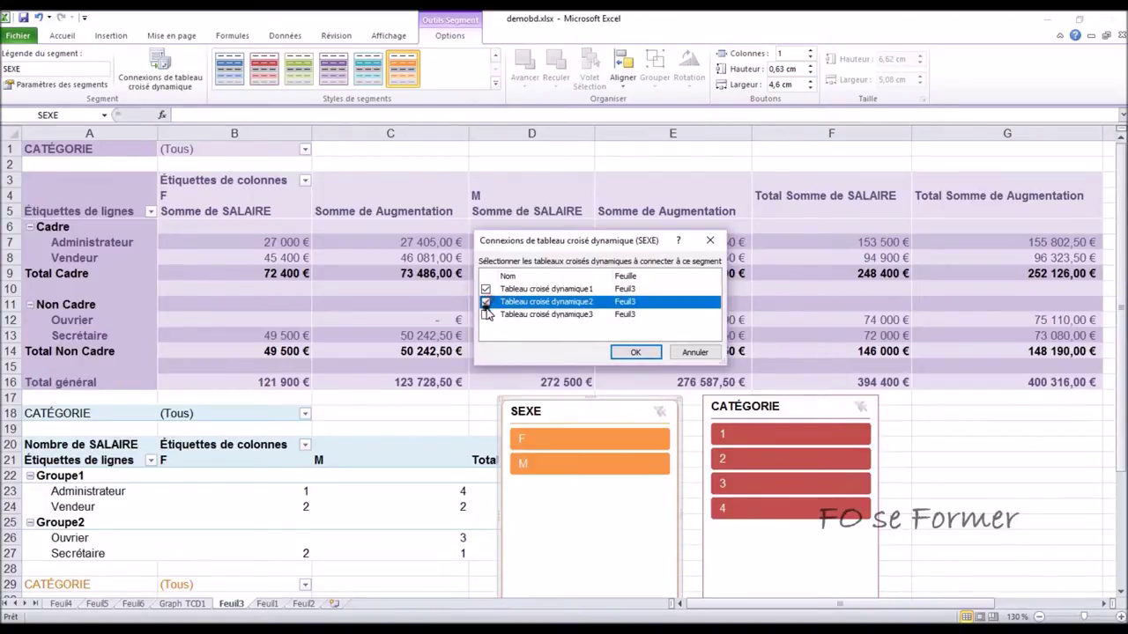
left_click(485, 314)
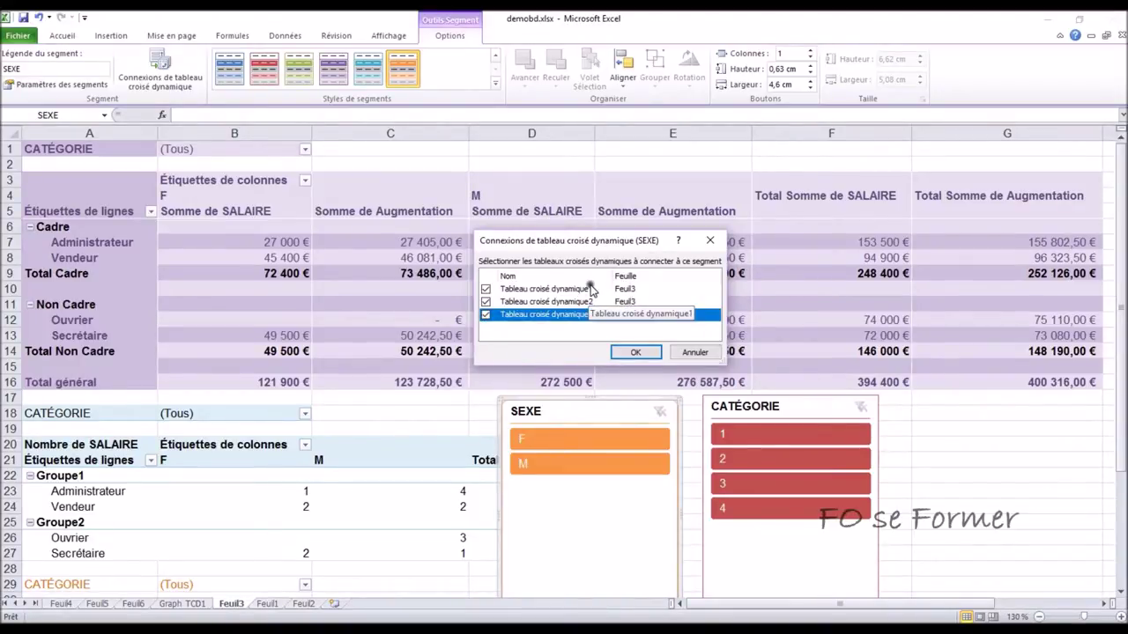
left_click(635, 351)
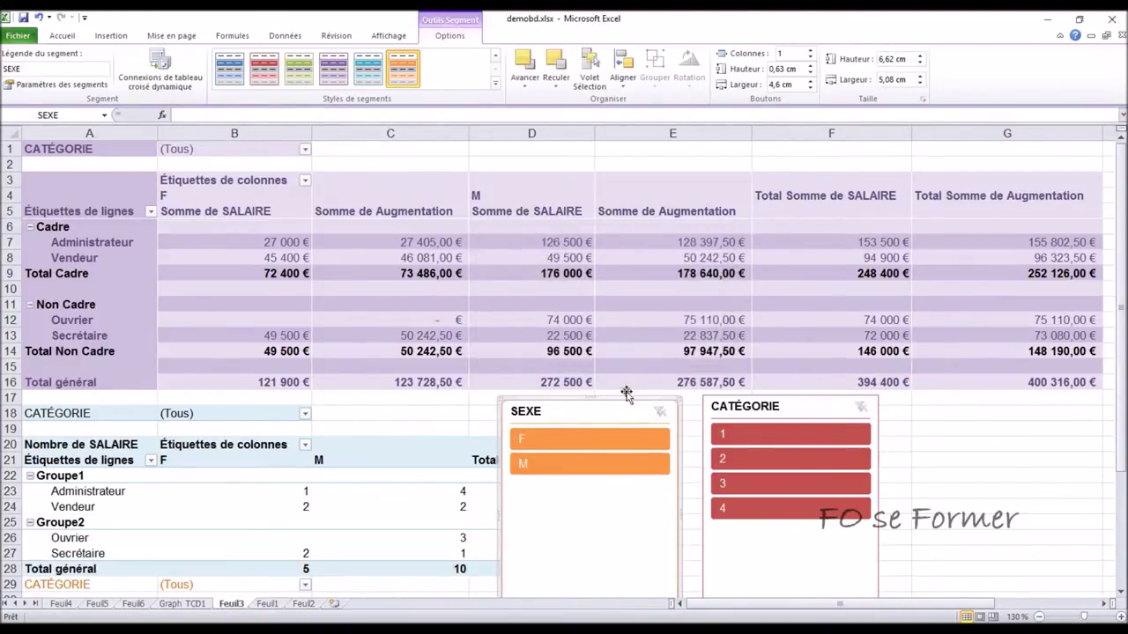
left_click_drag(623, 406, 627, 394)
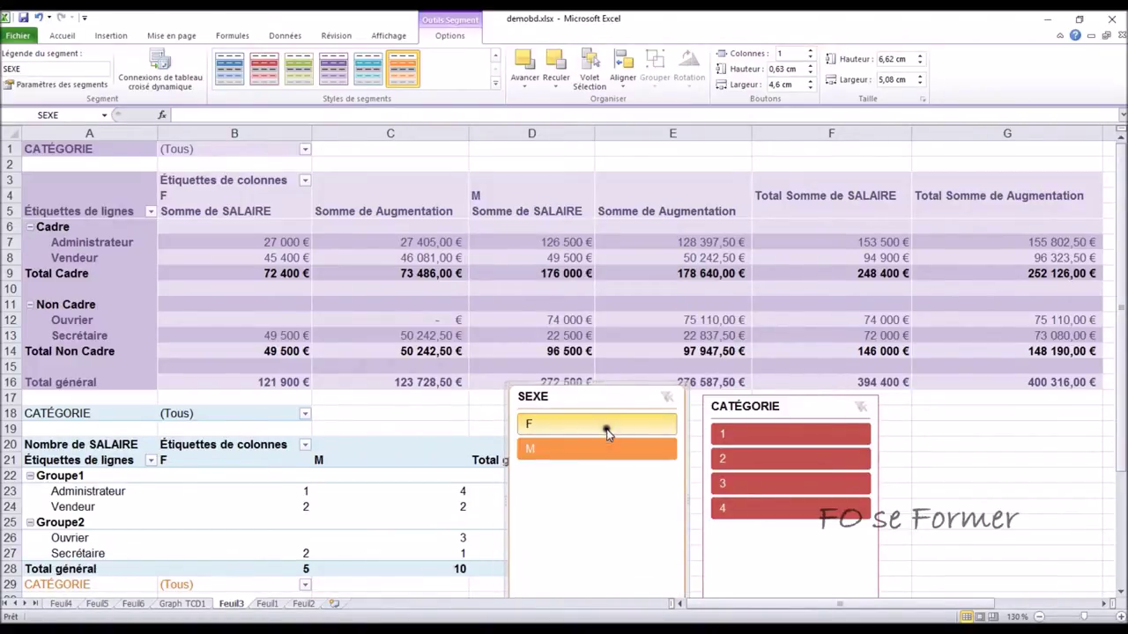
Filter the pivot tables to SEXE F, then clear the SEXE filter again
left_click(607, 424)
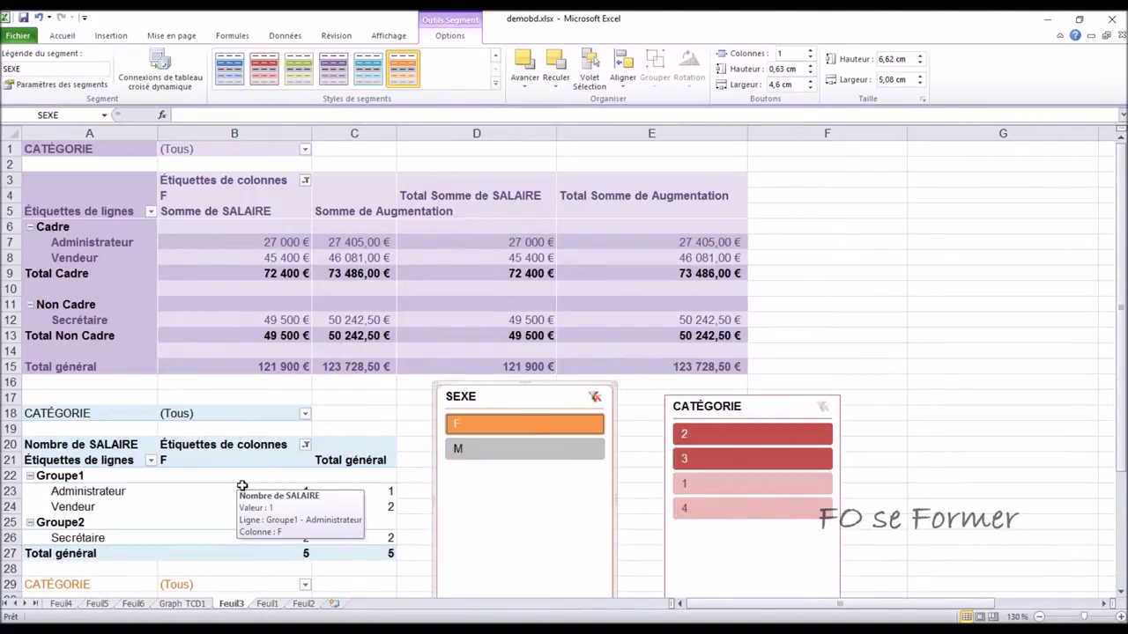
left_click(899, 449)
scroll(898, 451, "down", 1)
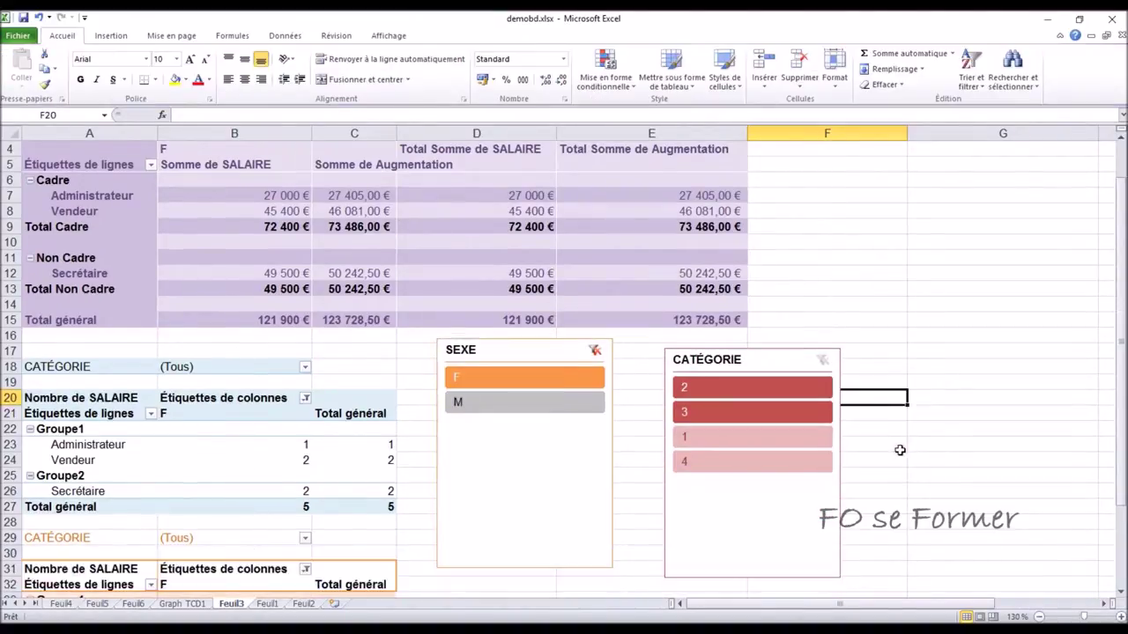
scroll(898, 451, "down", 2)
scroll(881, 453, "down", 2)
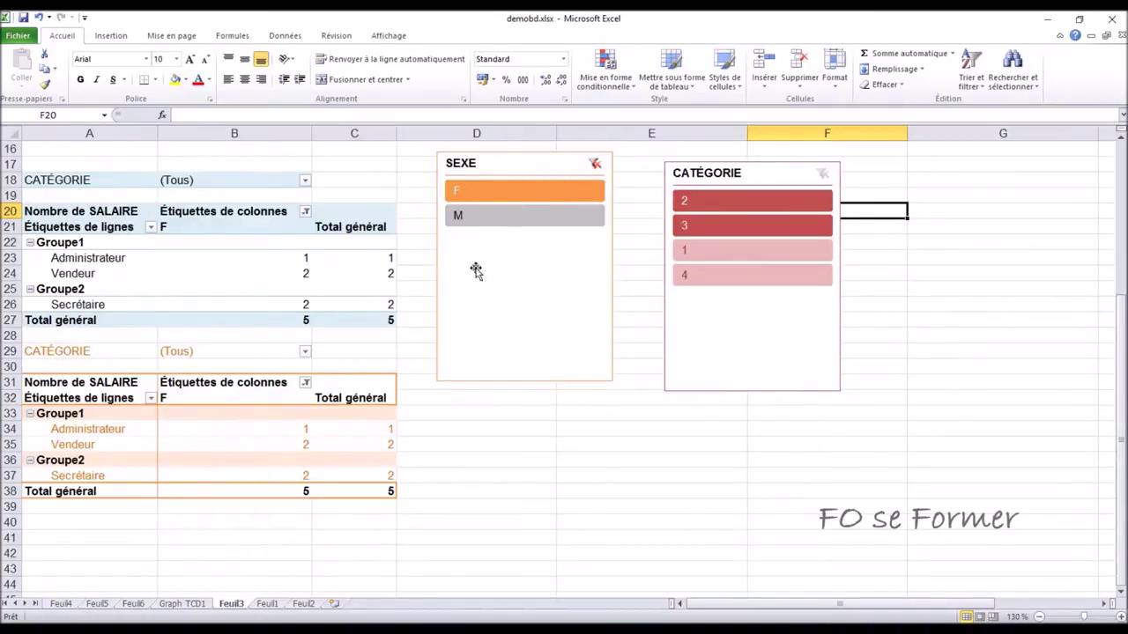
left_click(595, 166)
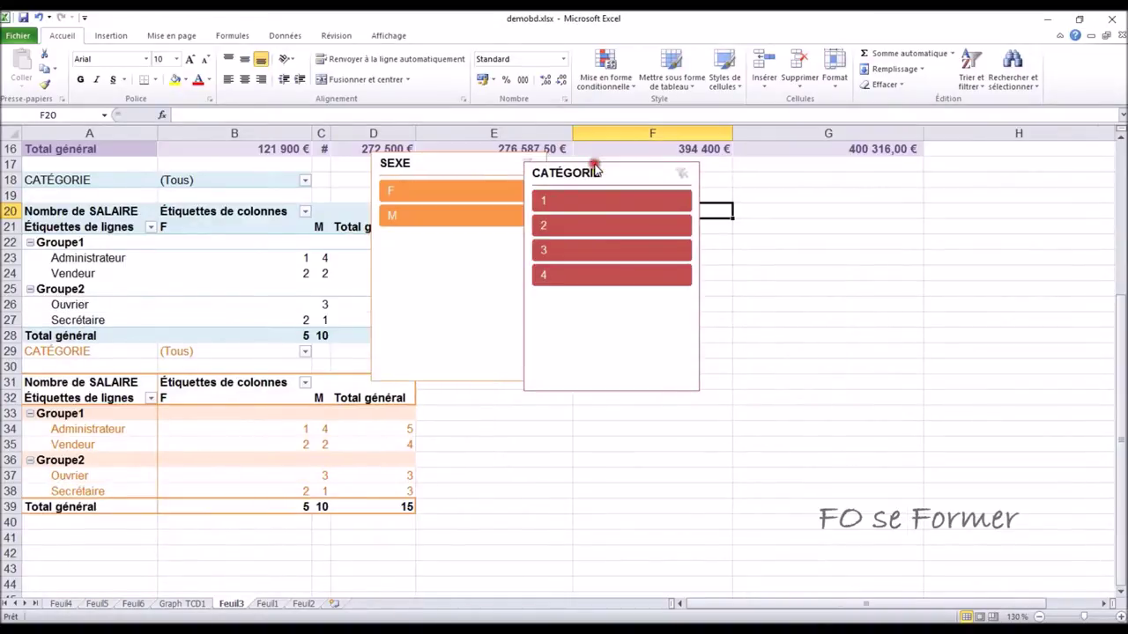
scroll(312, 442, "up", 2)
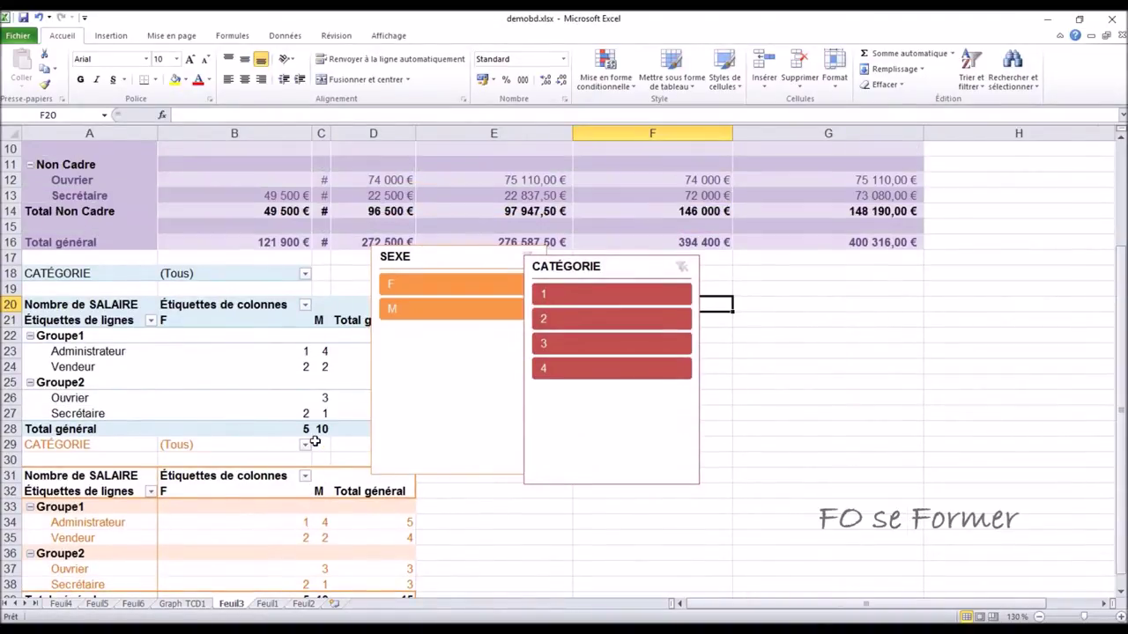
scroll(317, 405, "up", 2)
scroll(323, 352, "up", 1)
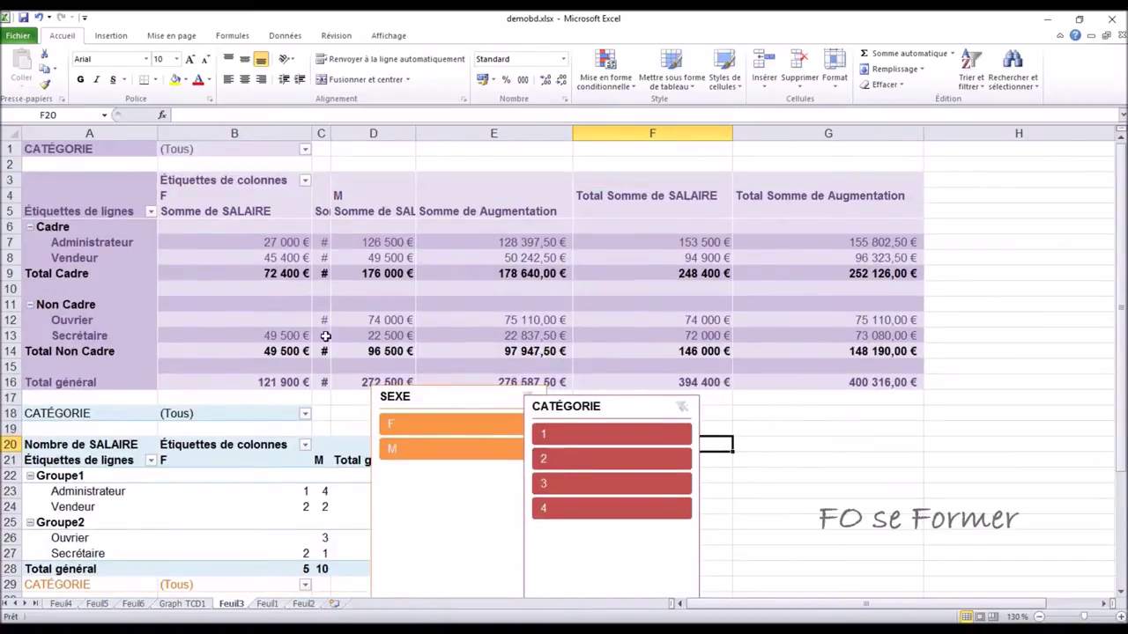
Autofit column C back to full width
double_click(330, 133)
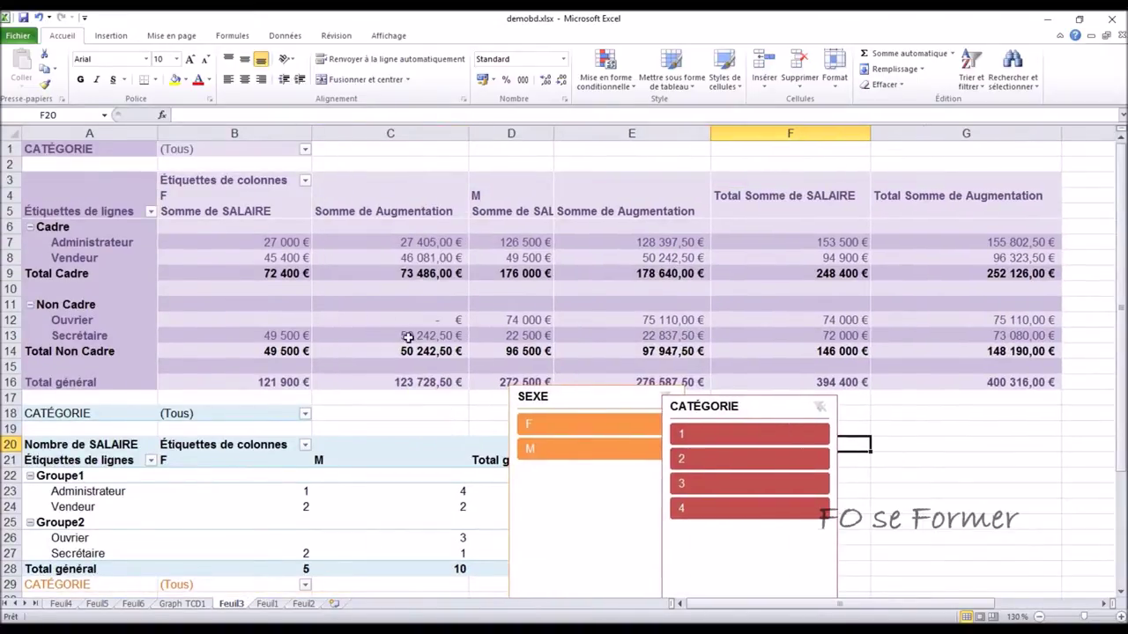
scroll(406, 385, "down", 3)
scroll(402, 390, "down", 2)
scroll(404, 390, "up", 4)
scroll(403, 390, "up", 1)
Move the CATÉGORIE slicer right, test category 1, then clear that filter
left_click_drag(745, 407, 794, 407)
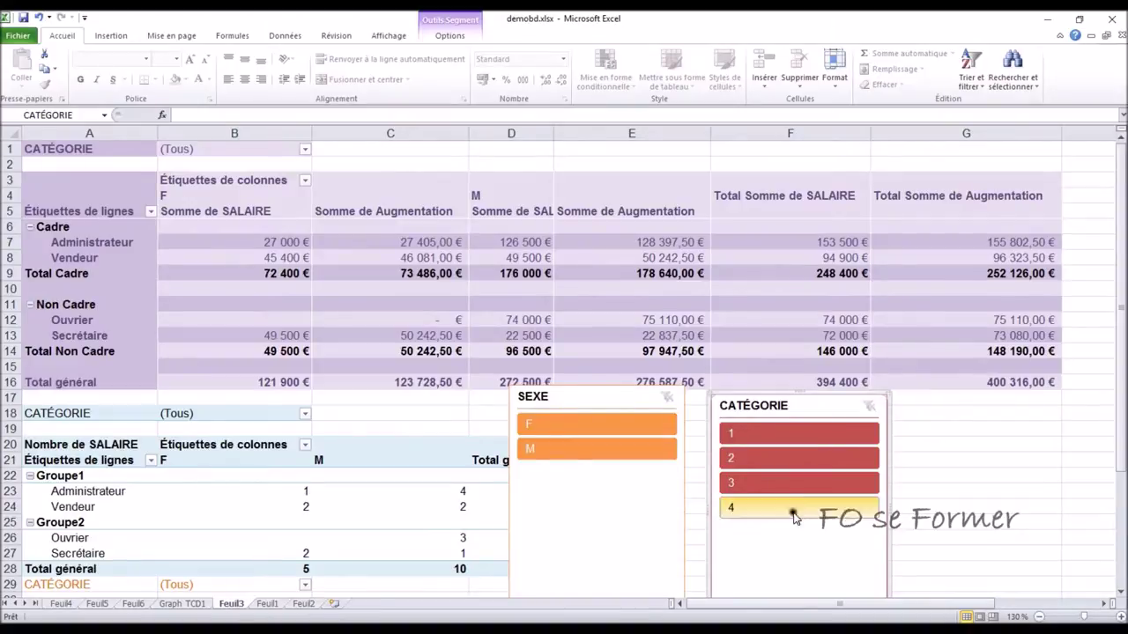
left_click(795, 432)
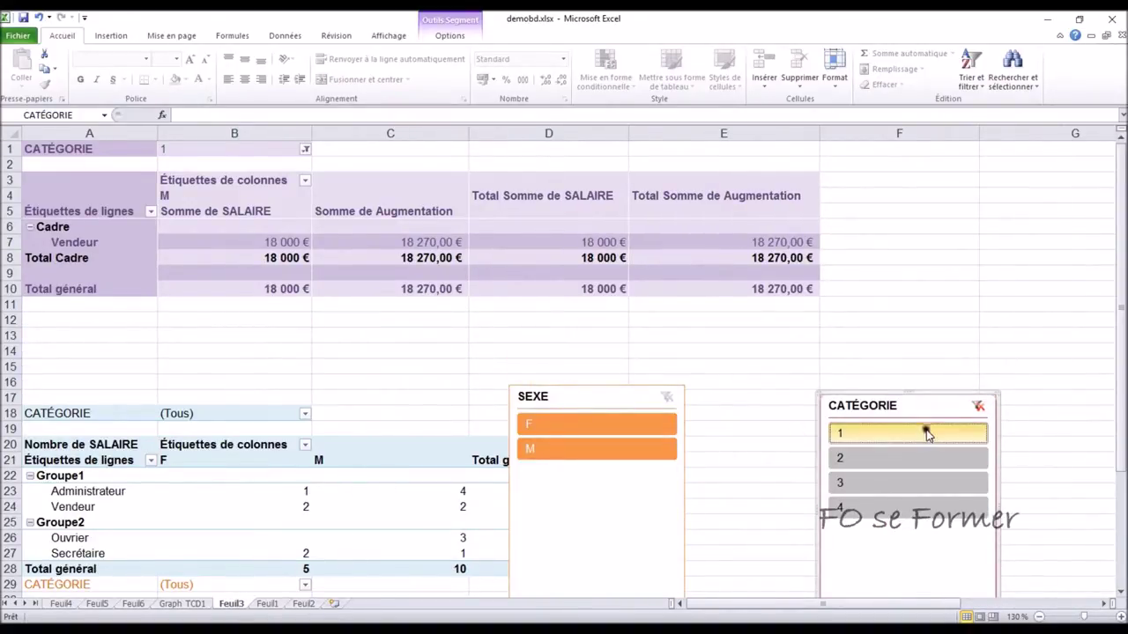
left_click(978, 406)
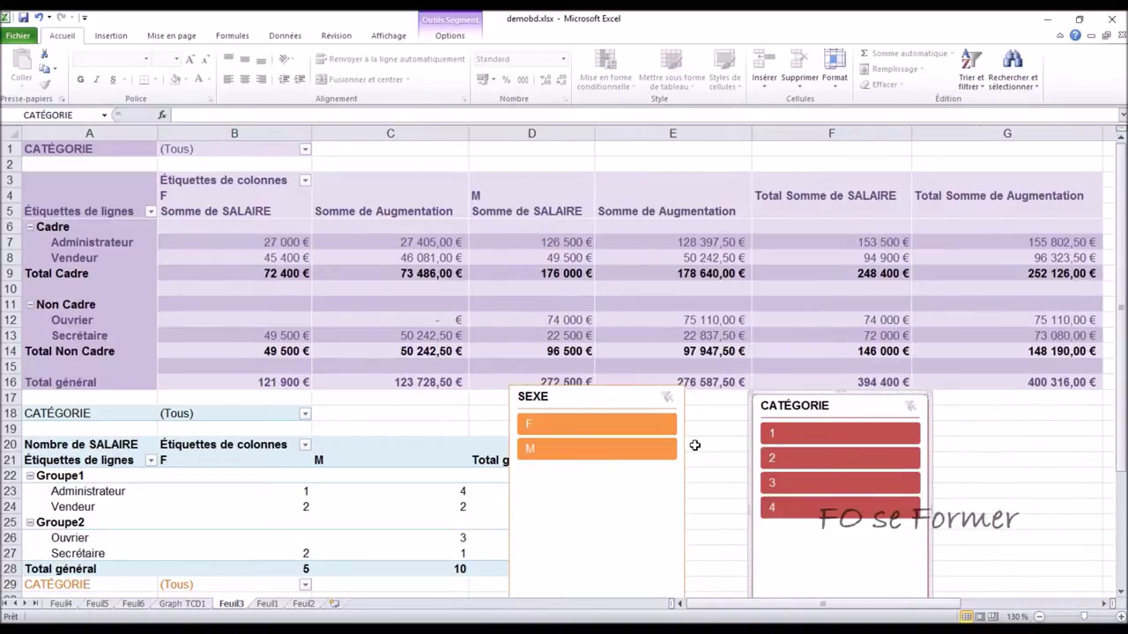
left_click(496, 305)
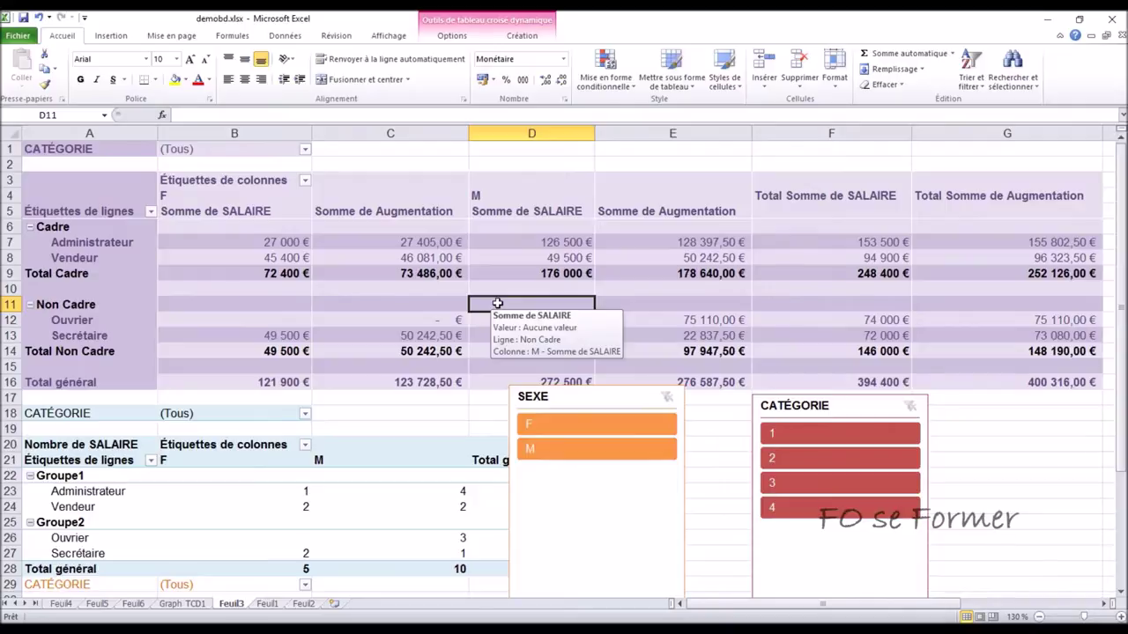
Set the upper pivot table to show 0 in empty cells, so F Ouvrier reads 0 €
left_click(433, 39)
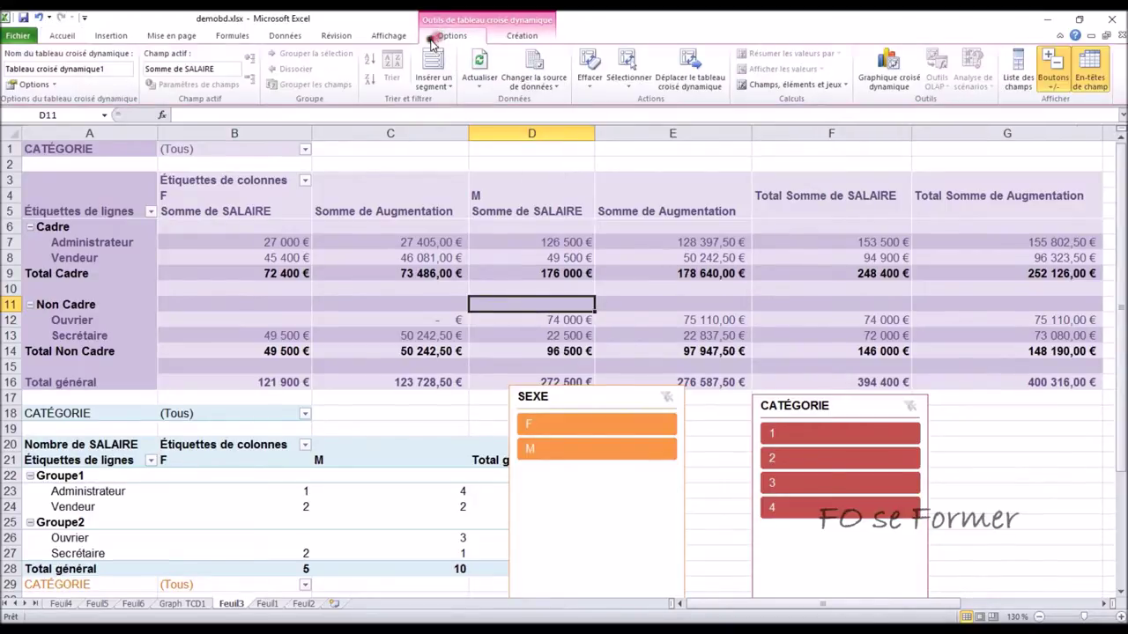
left_click(52, 86)
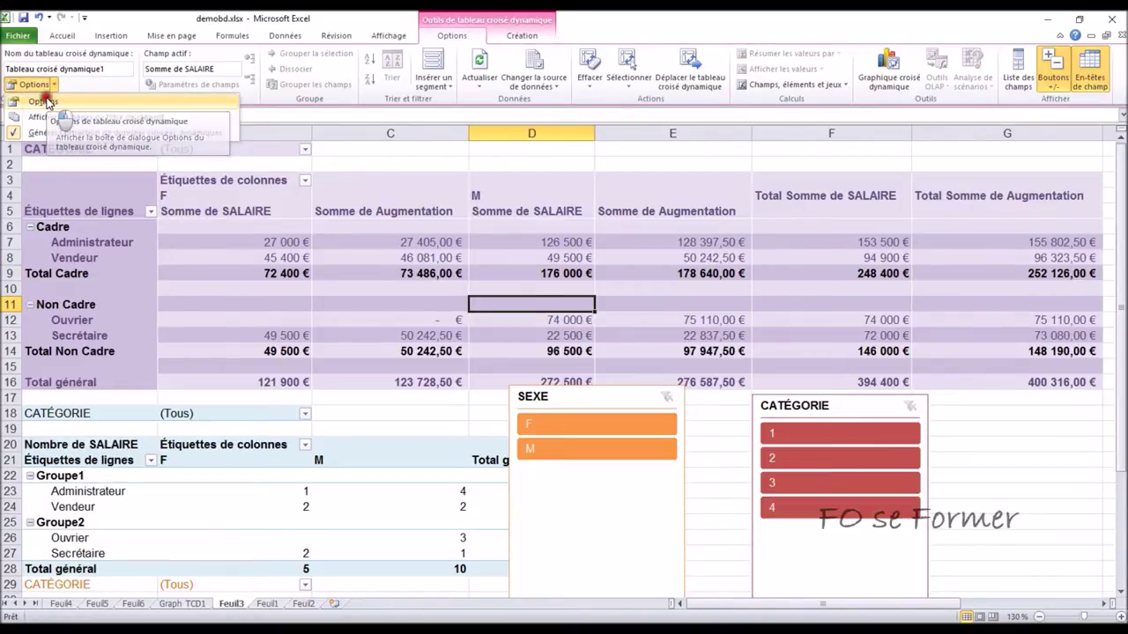
left_click(45, 101)
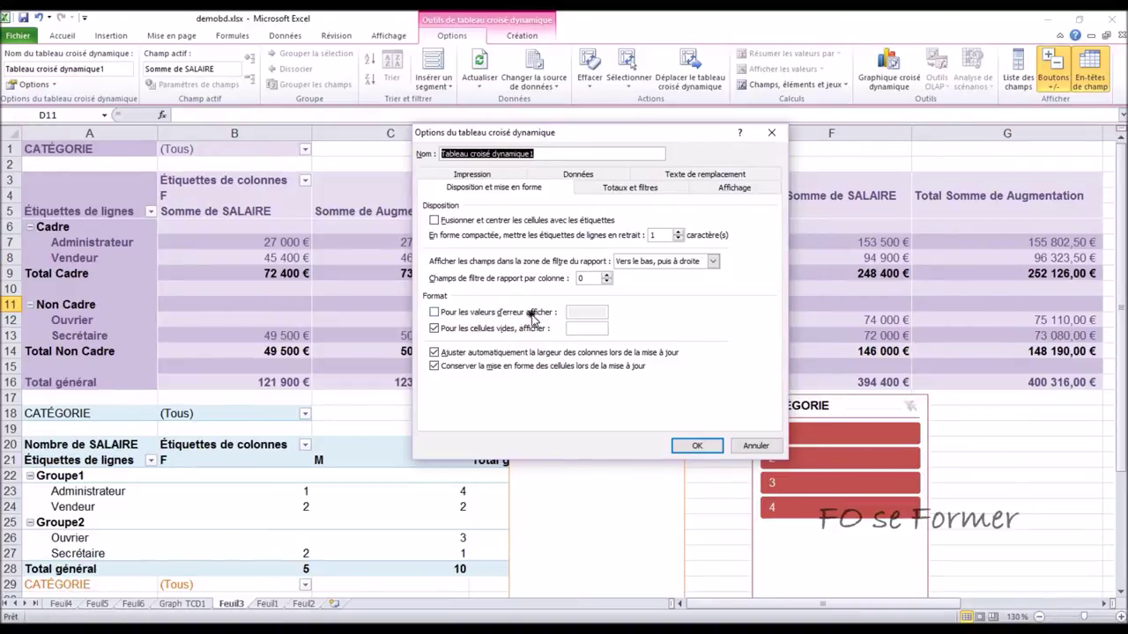
left_click(581, 328)
left_click(574, 328)
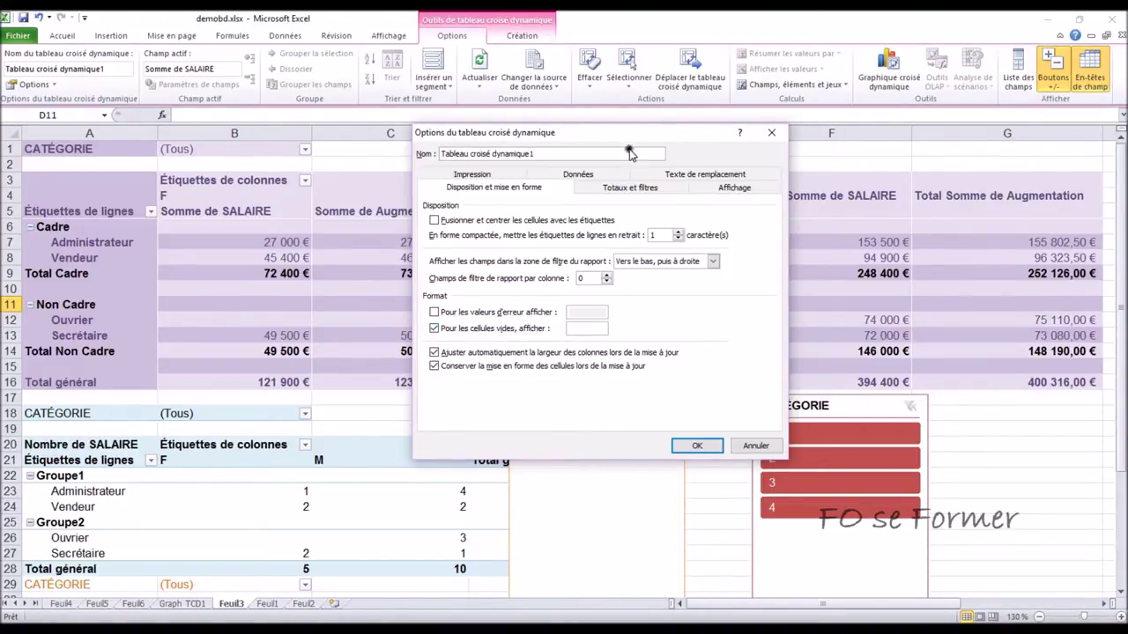
left_click_drag(628, 139, 862, 143)
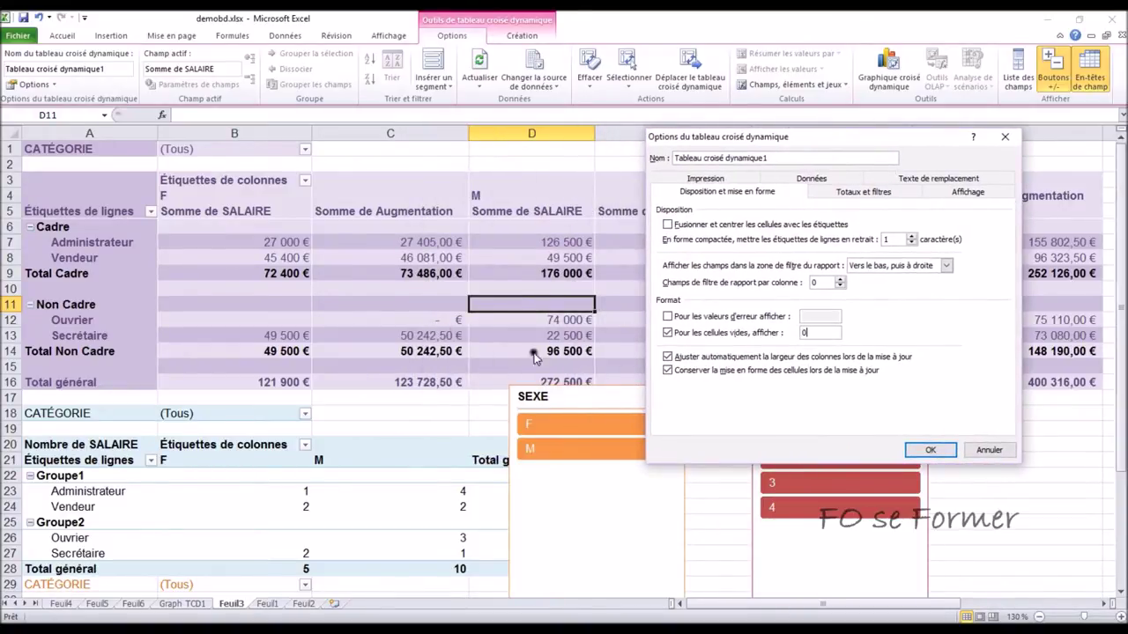
left_click(925, 451)
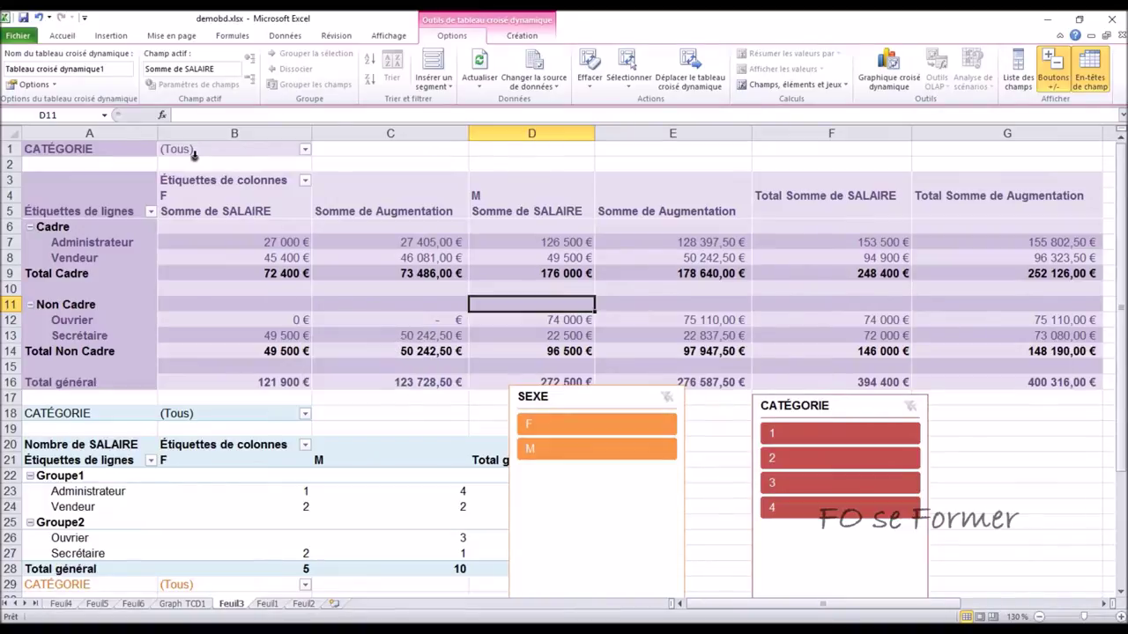
left_click(50, 85)
Review the Totals, Display, Print and Data pages of PivotTable Options, then cancel without changes
left_click(35, 95)
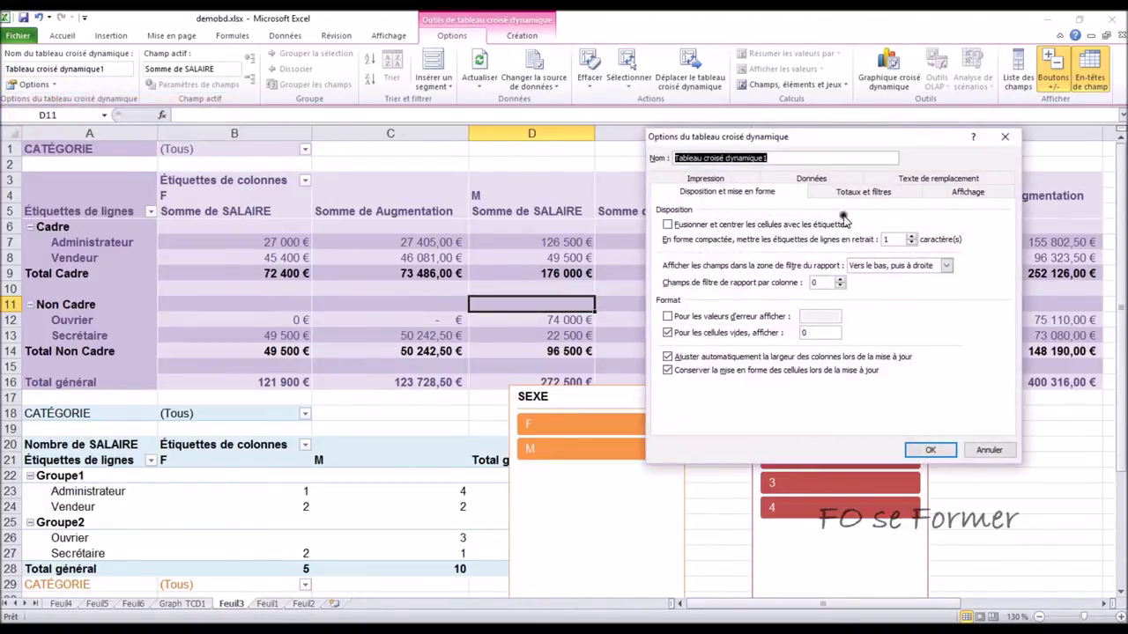
left_click_drag(868, 143, 679, 167)
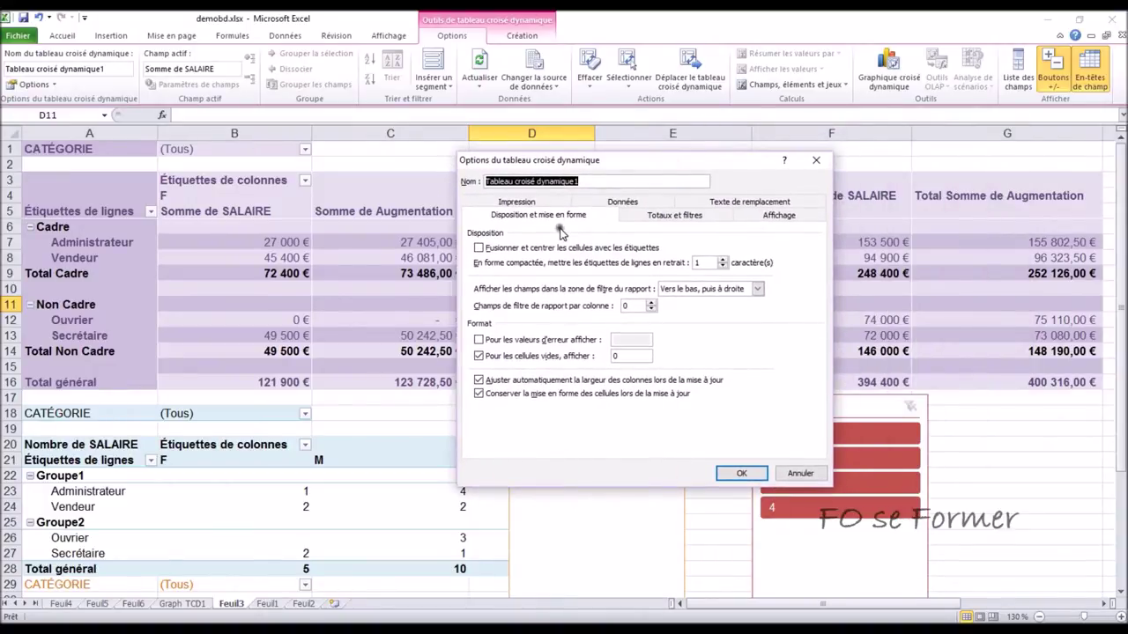
left_click(641, 216)
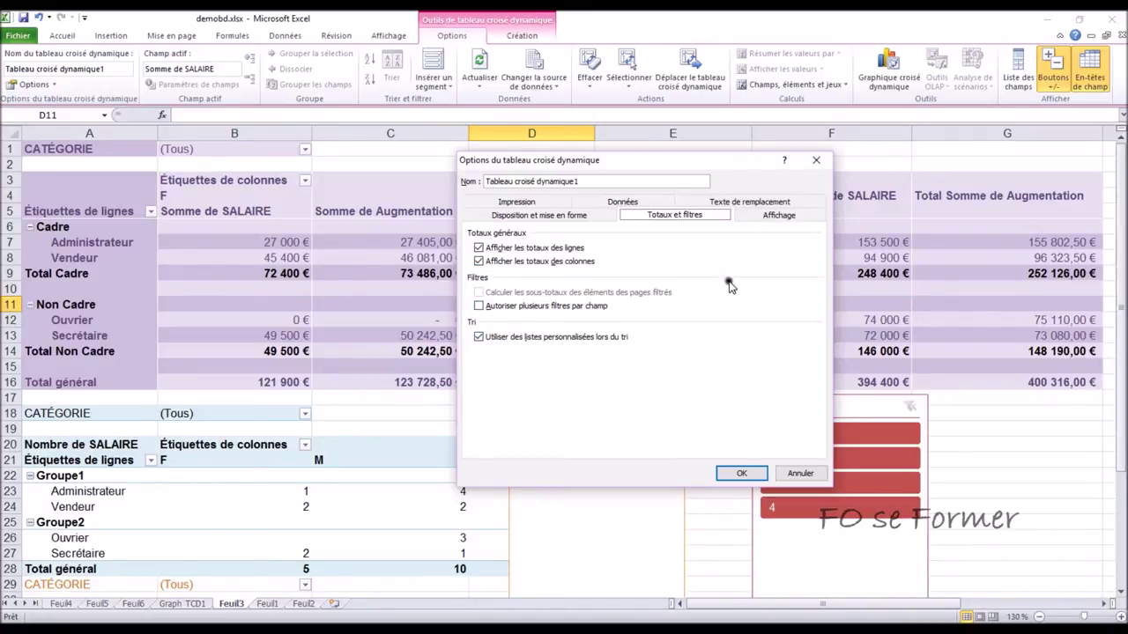
left_click(777, 216)
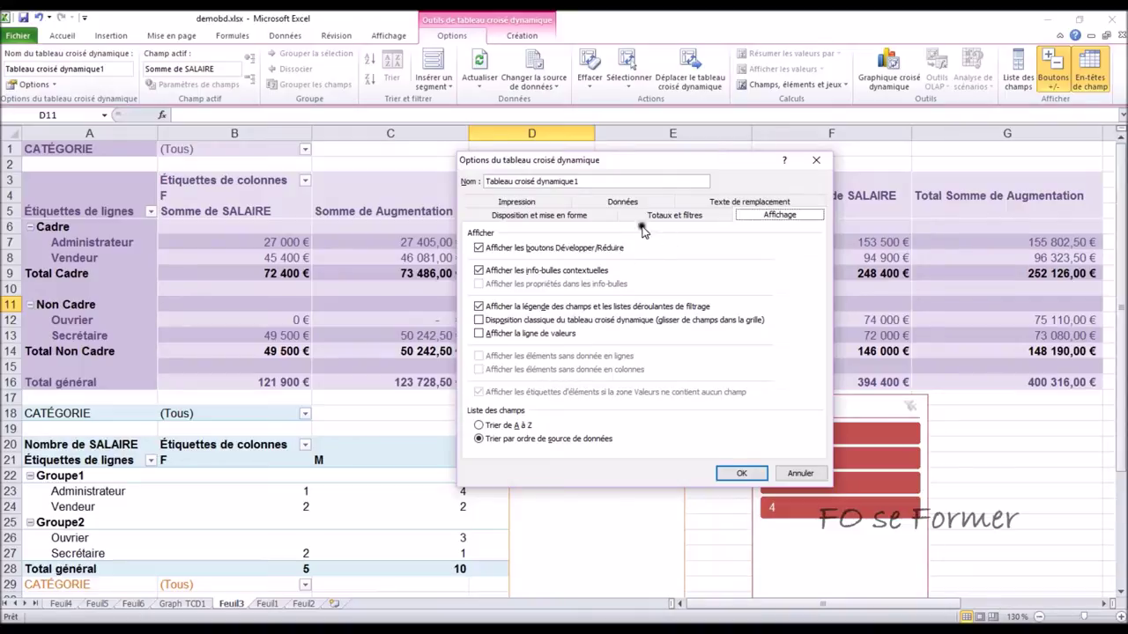
left_click(523, 202)
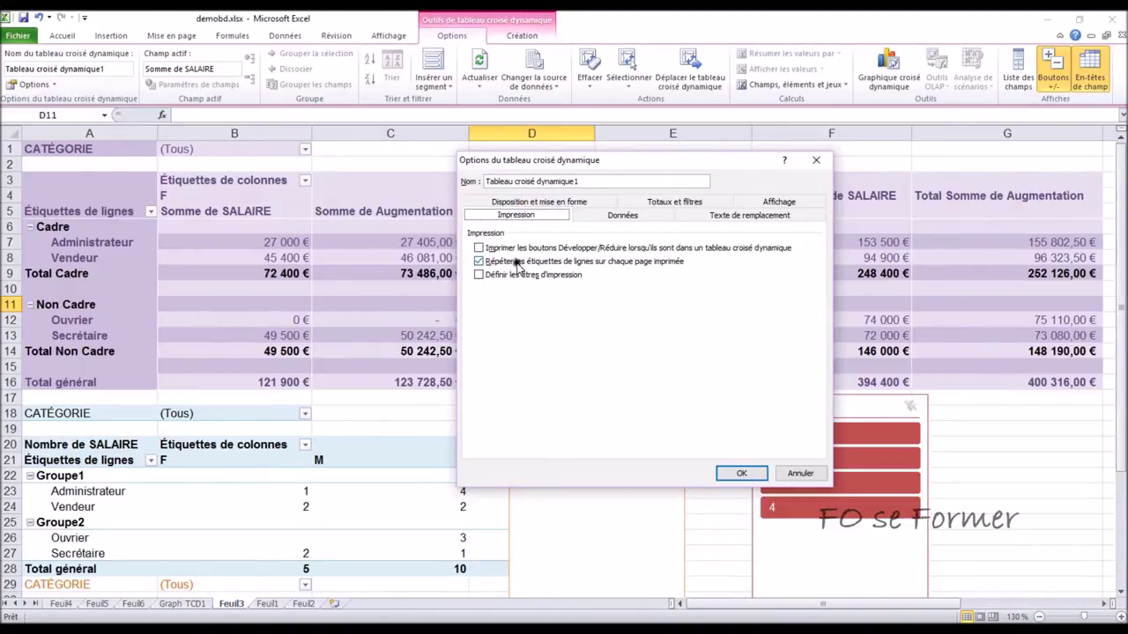
left_click(622, 214)
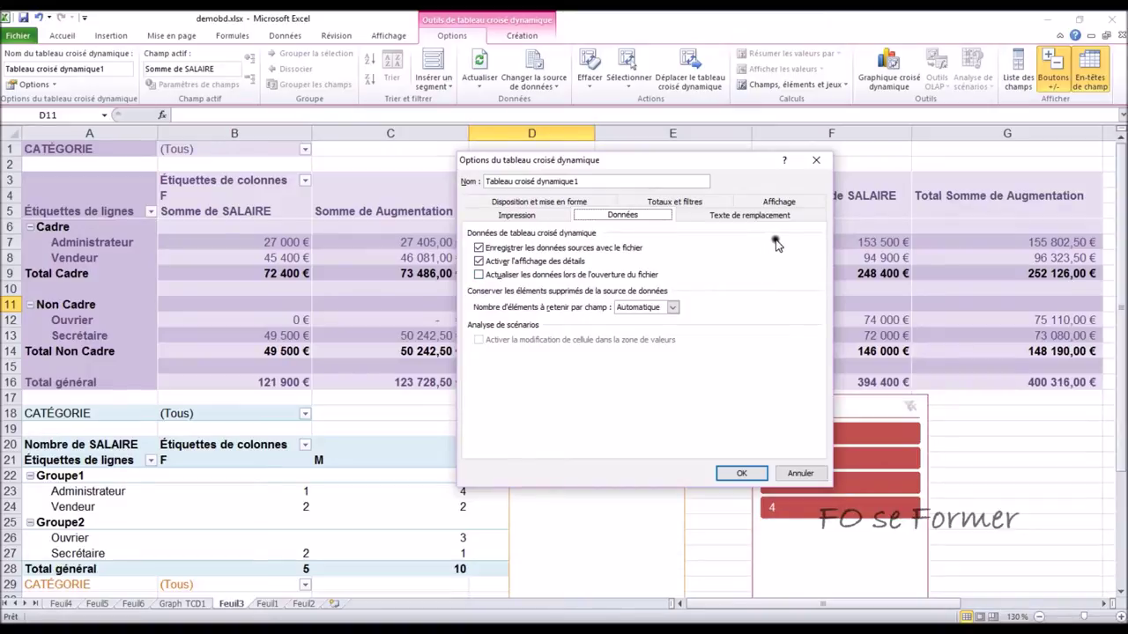
left_click(795, 476)
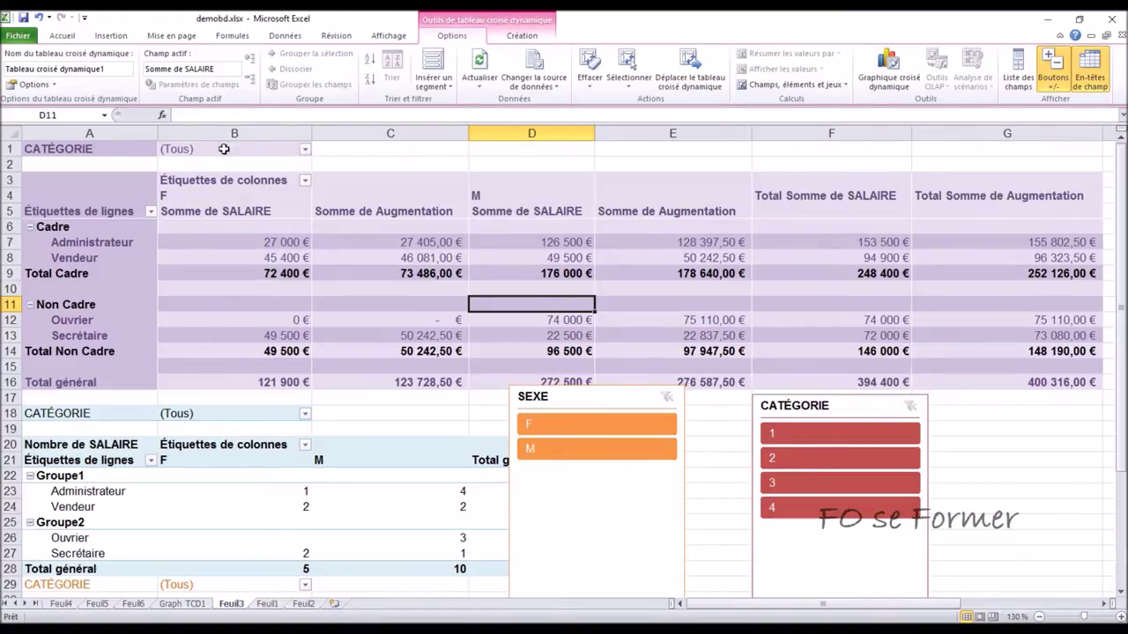
left_click(304, 149)
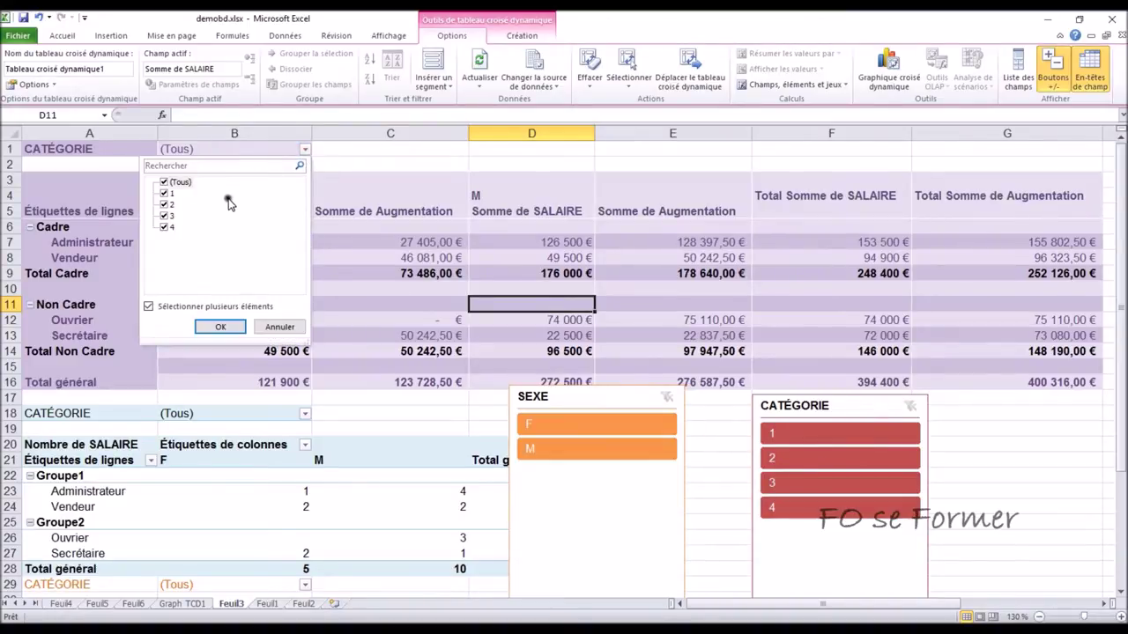
left_click(261, 331)
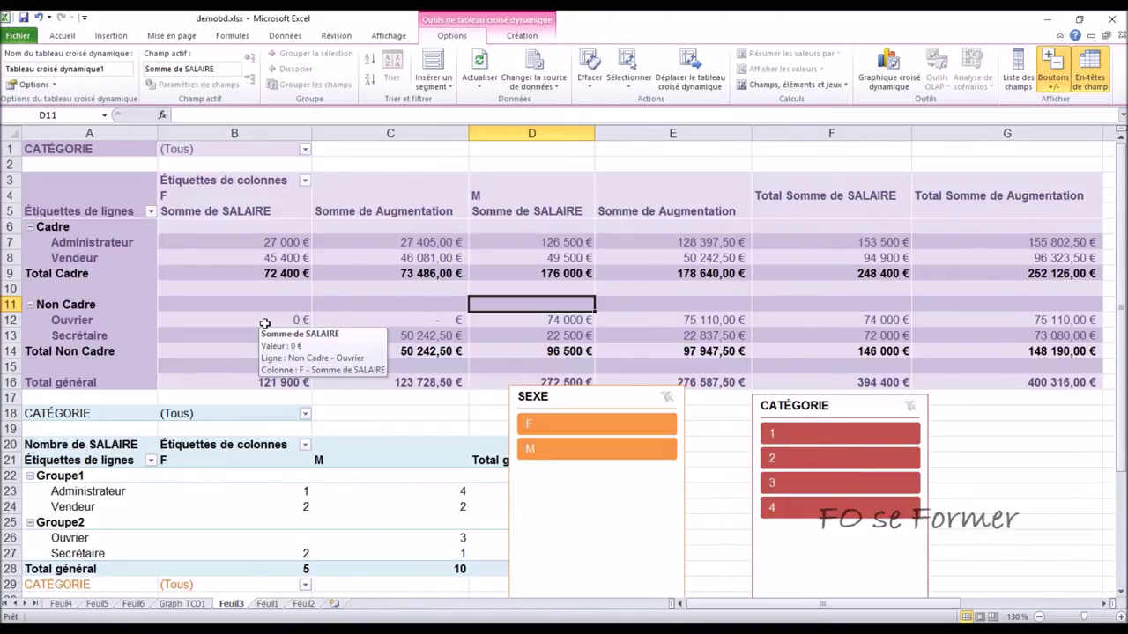
left_click(305, 150)
left_click(167, 183)
left_click(165, 193)
left_click(211, 327)
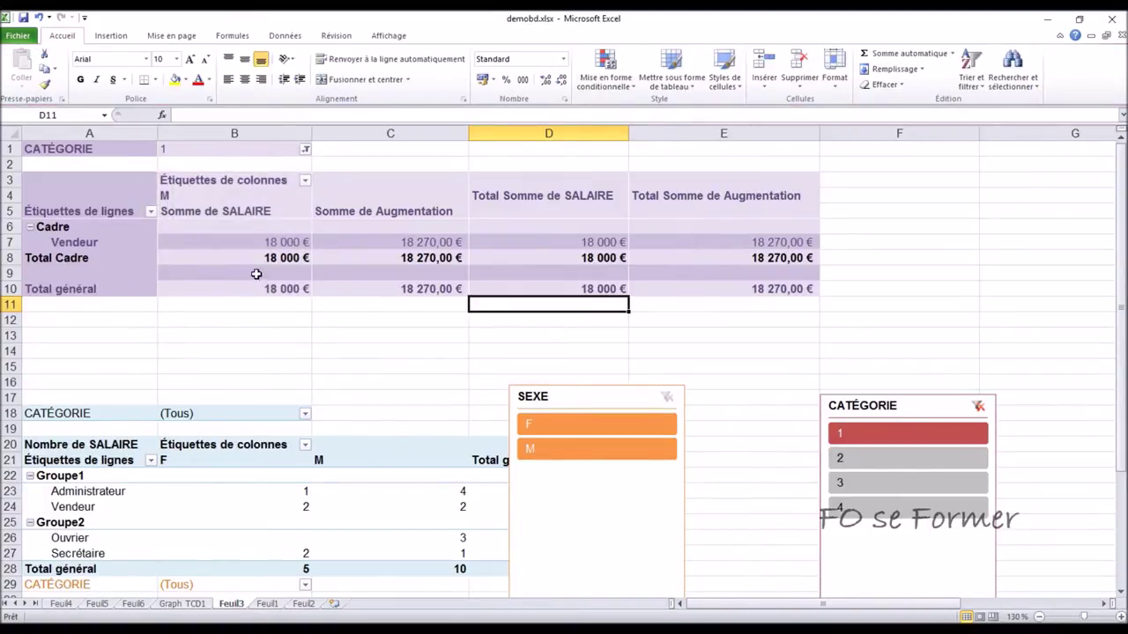
left_click(306, 149)
left_click(163, 193)
left_click(163, 204)
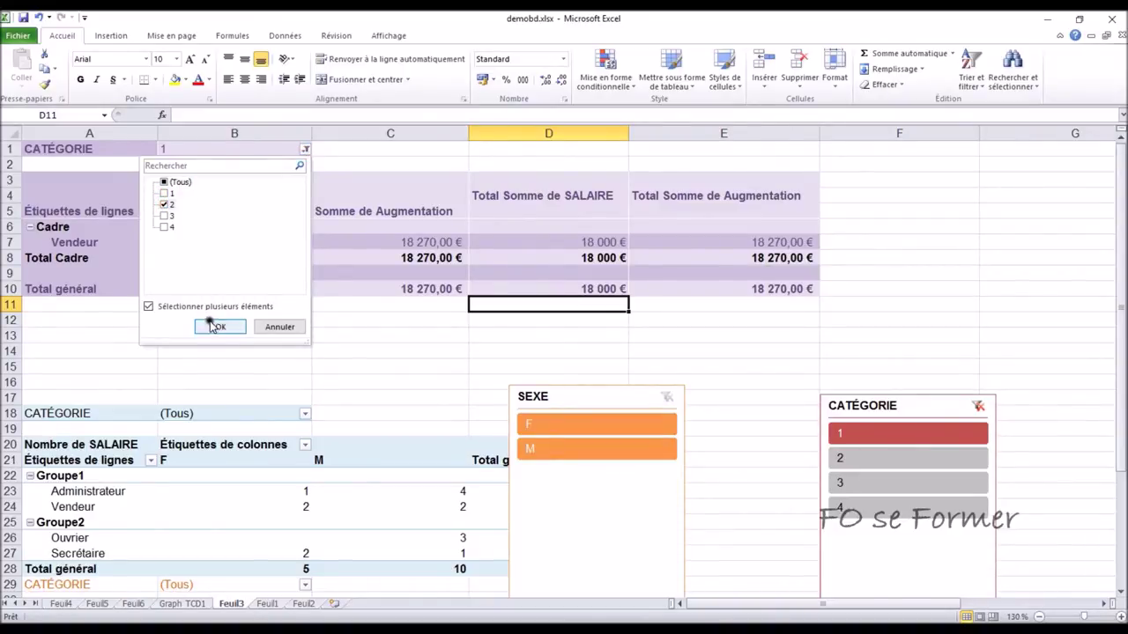
left_click(216, 326)
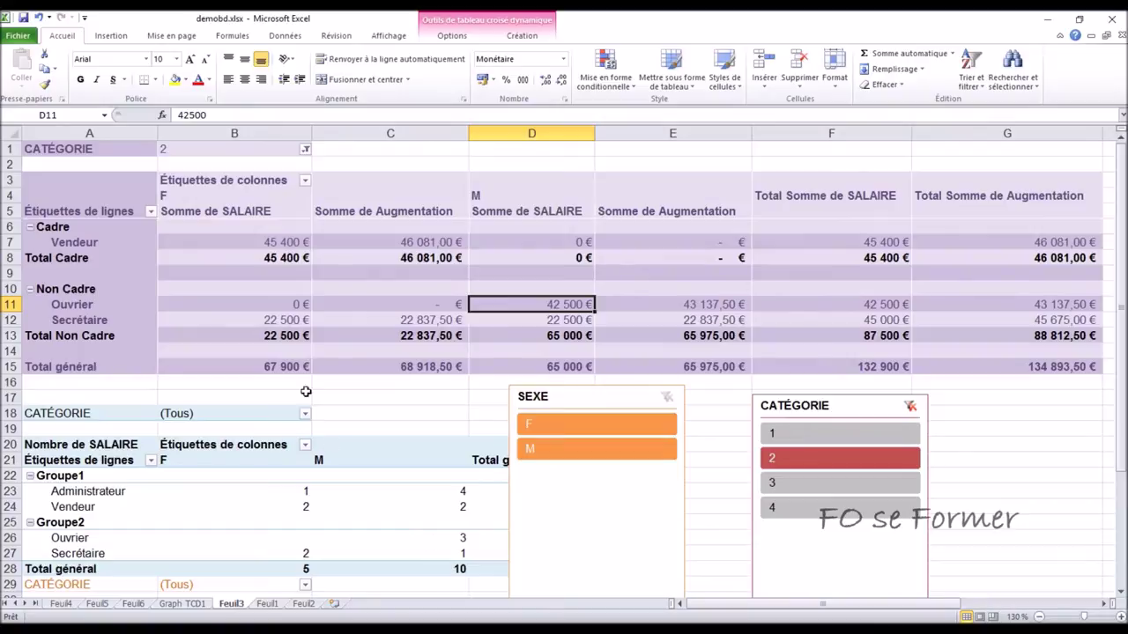
left_click(305, 150)
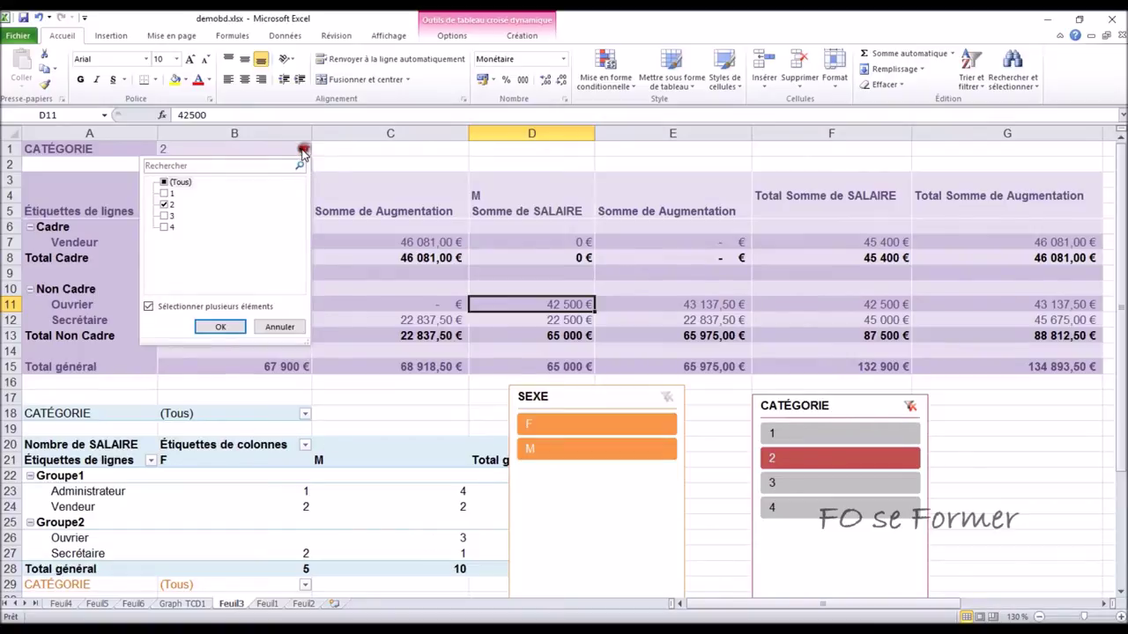
left_click(162, 183)
left_click(211, 326)
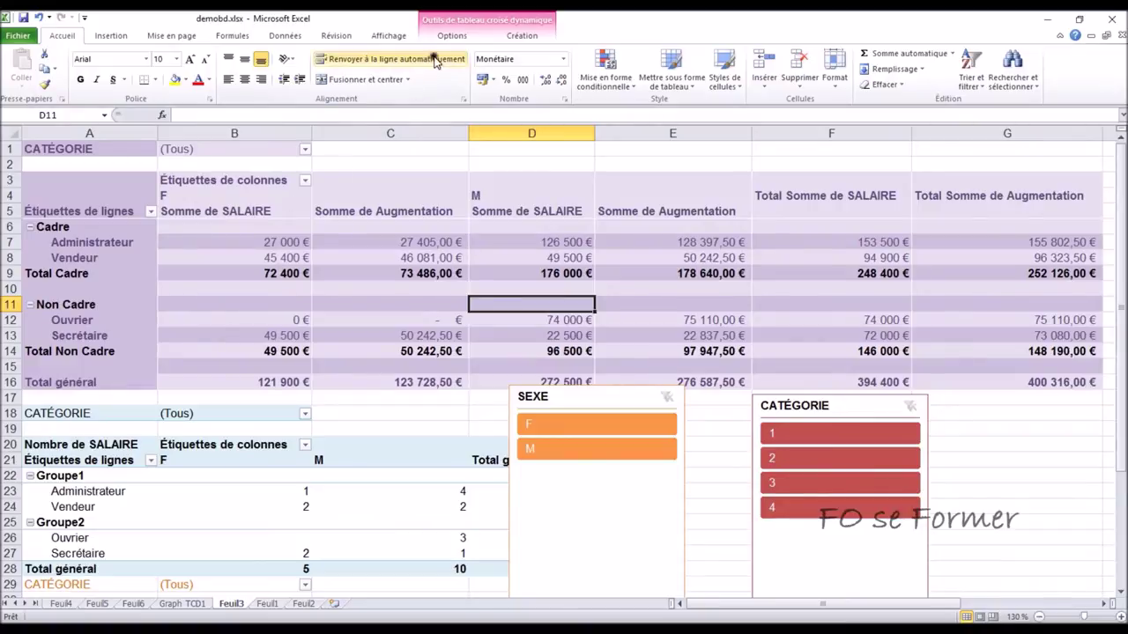
left_click(453, 33)
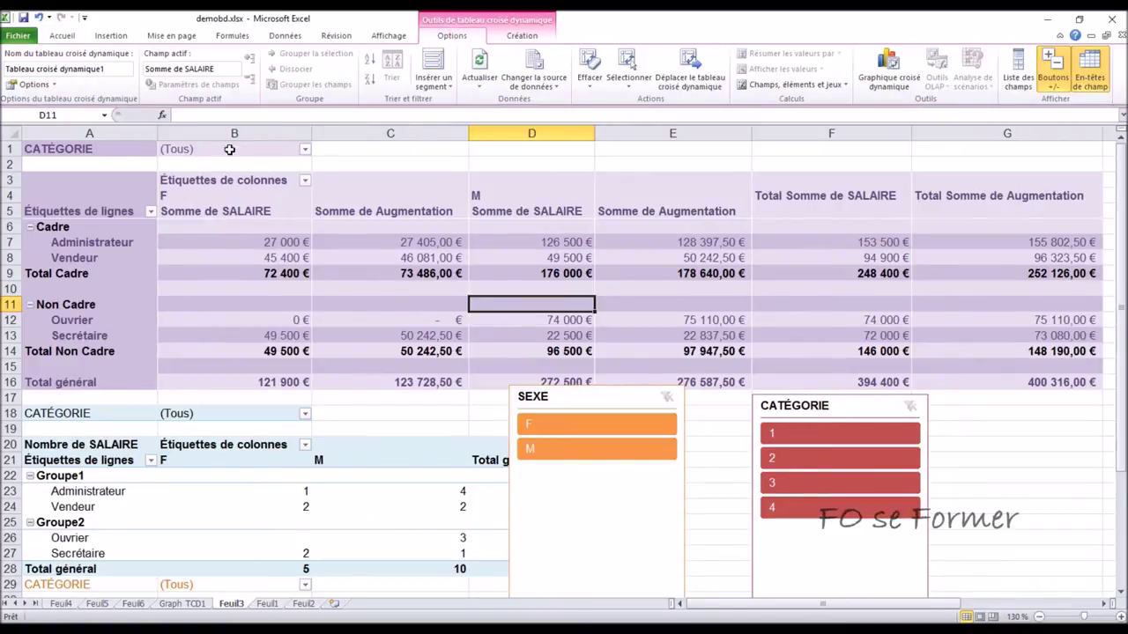
Try the report filter pages setup, cancel it, and show the pivot field list
left_click(51, 84)
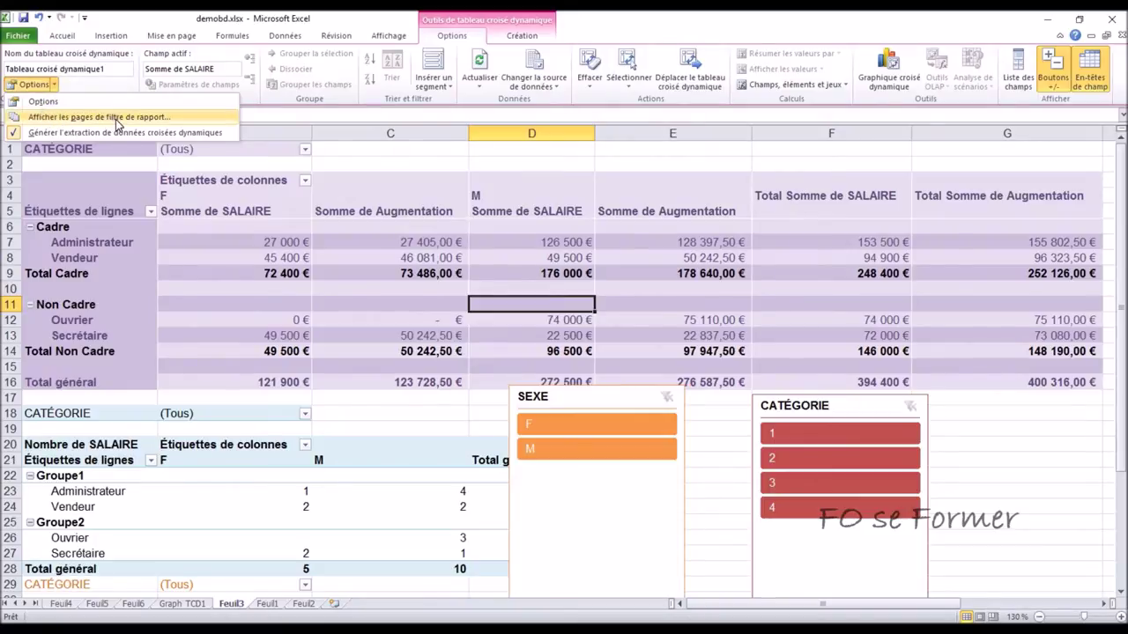
left_click(117, 122)
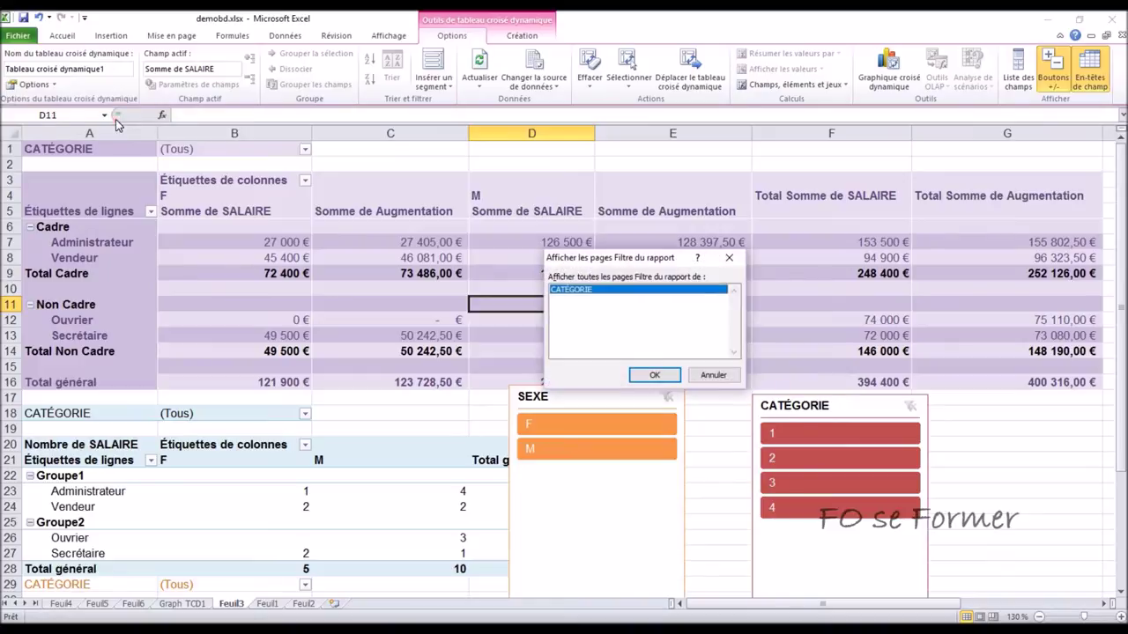
left_click_drag(604, 257, 495, 177)
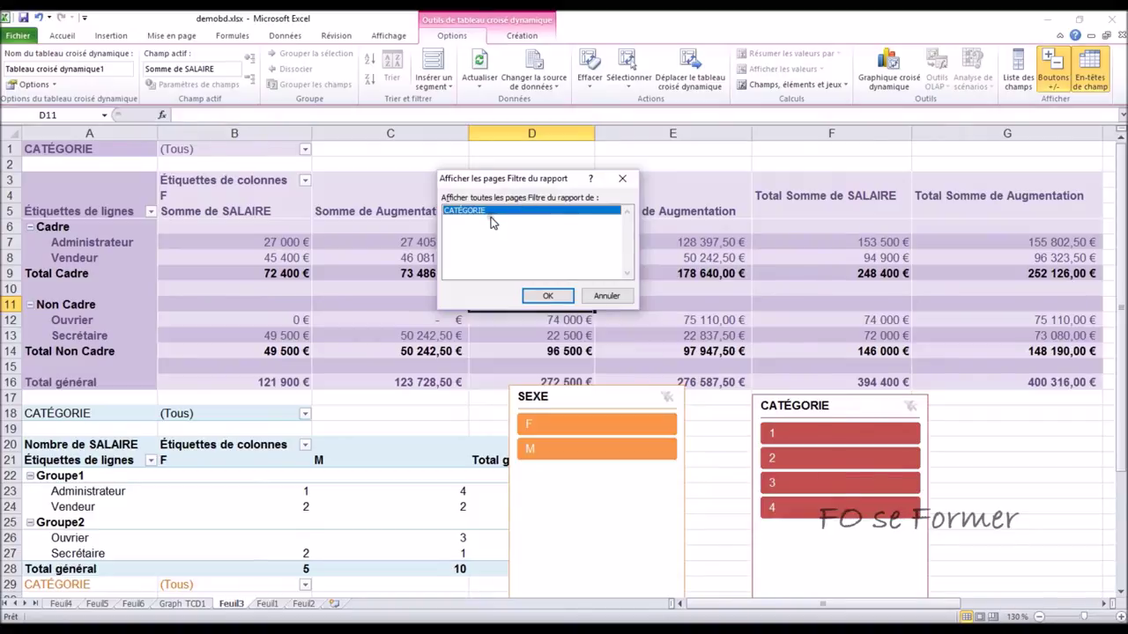
left_click(607, 296)
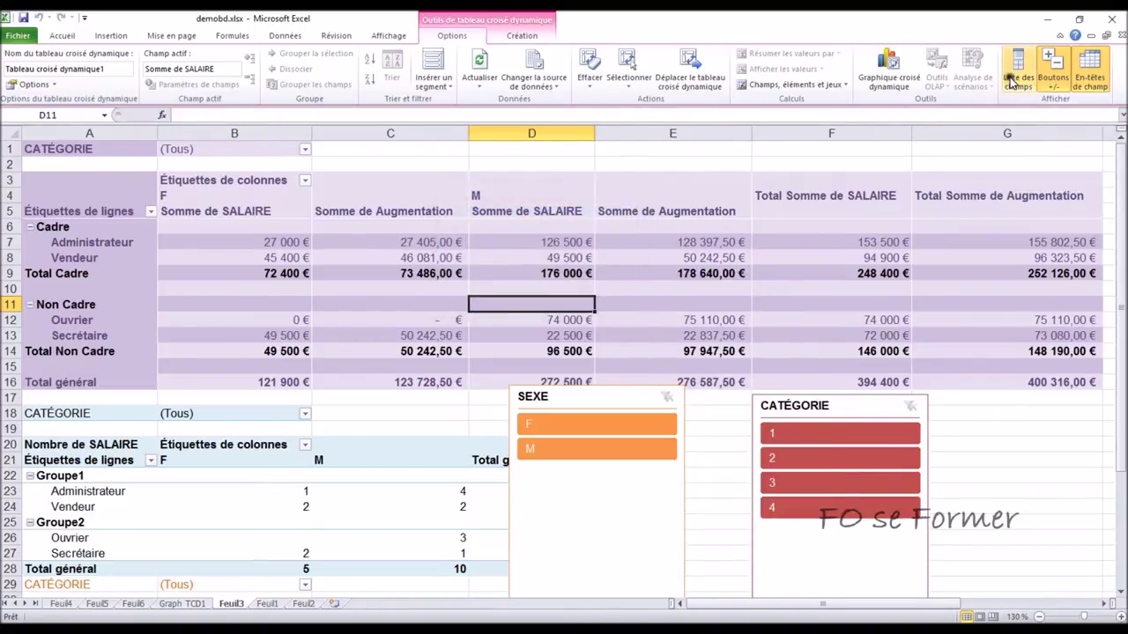
left_click(1015, 79)
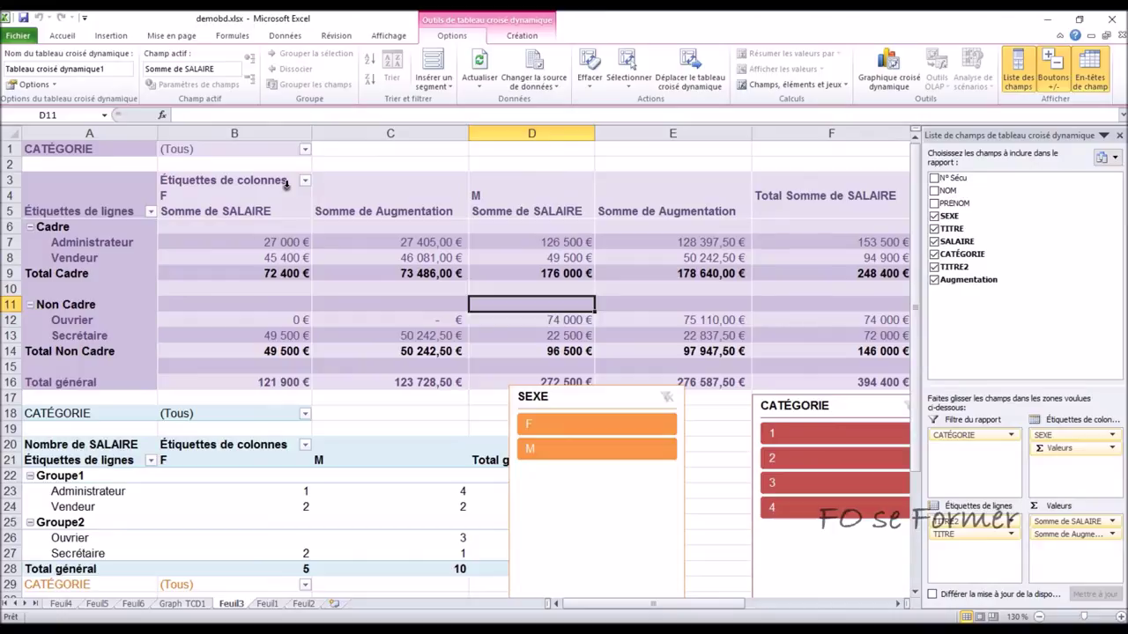
Generate report filter pages by CATÉGORIE, creating sheets 1 to 4
left_click(53, 84)
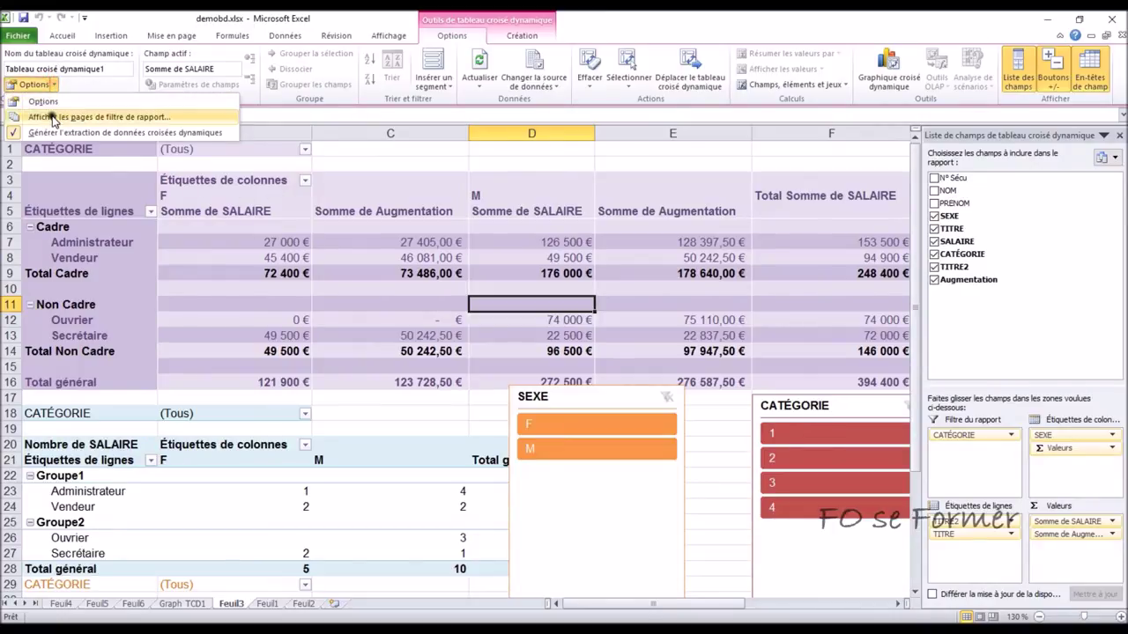
left_click(55, 116)
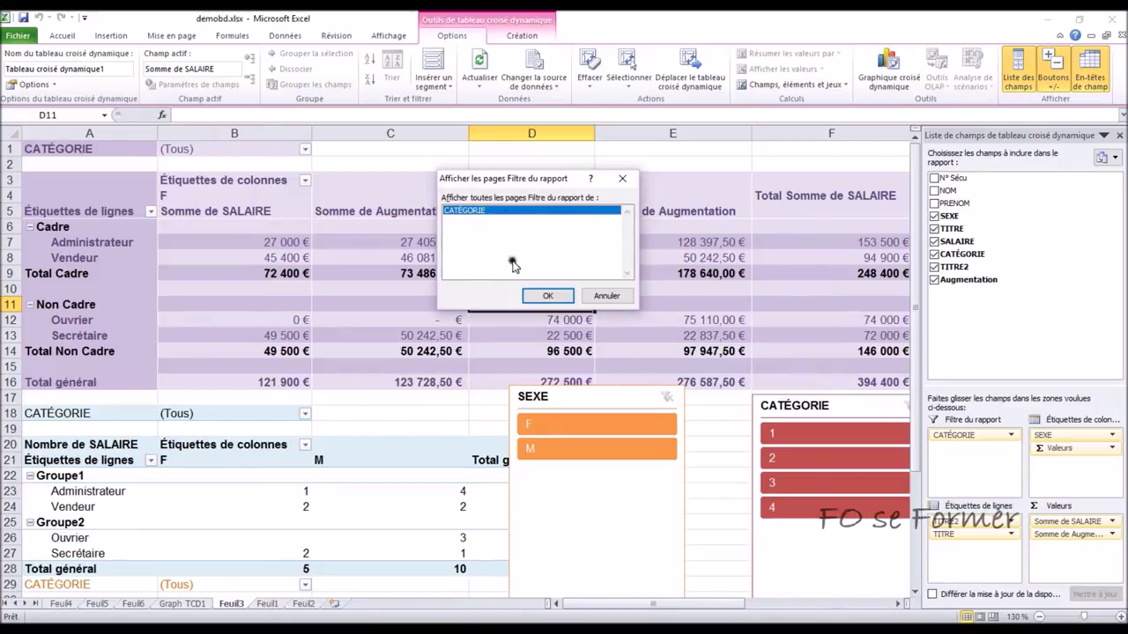
left_click(544, 297)
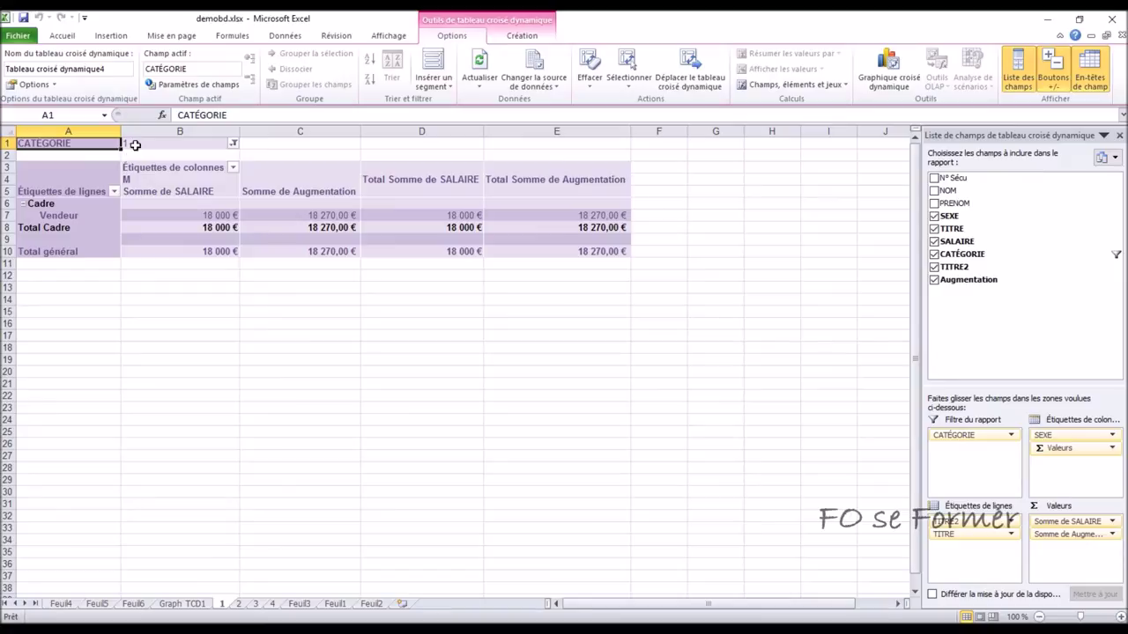
Review generated sheets 2, 3 and 4, ending on the CATÉGORIE 4 page
left_click(238, 604)
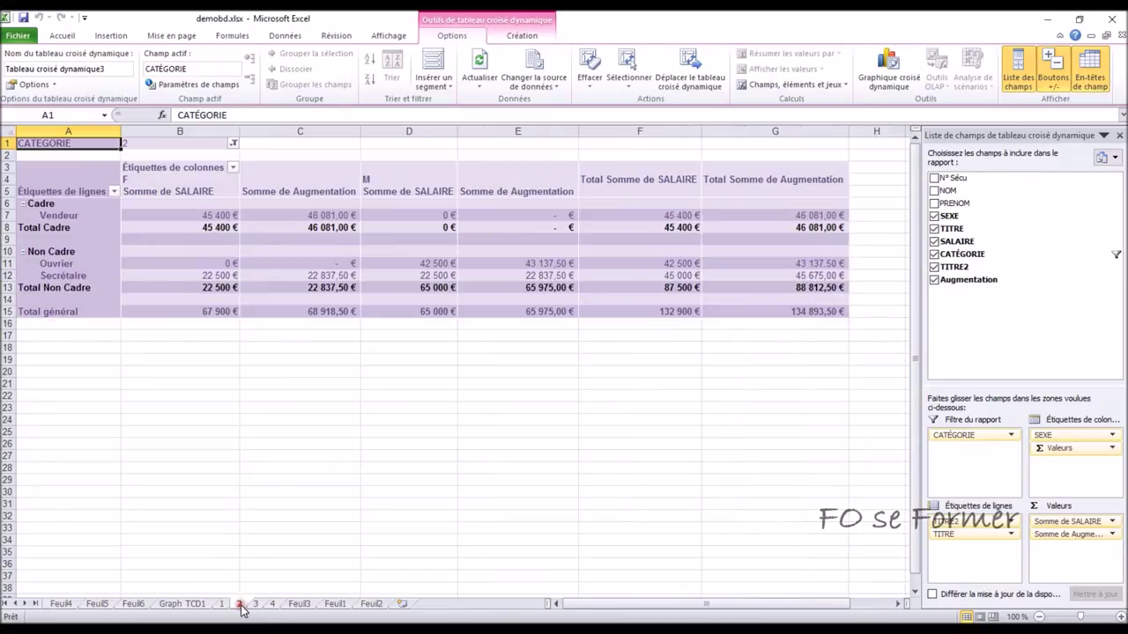
left_click(255, 605)
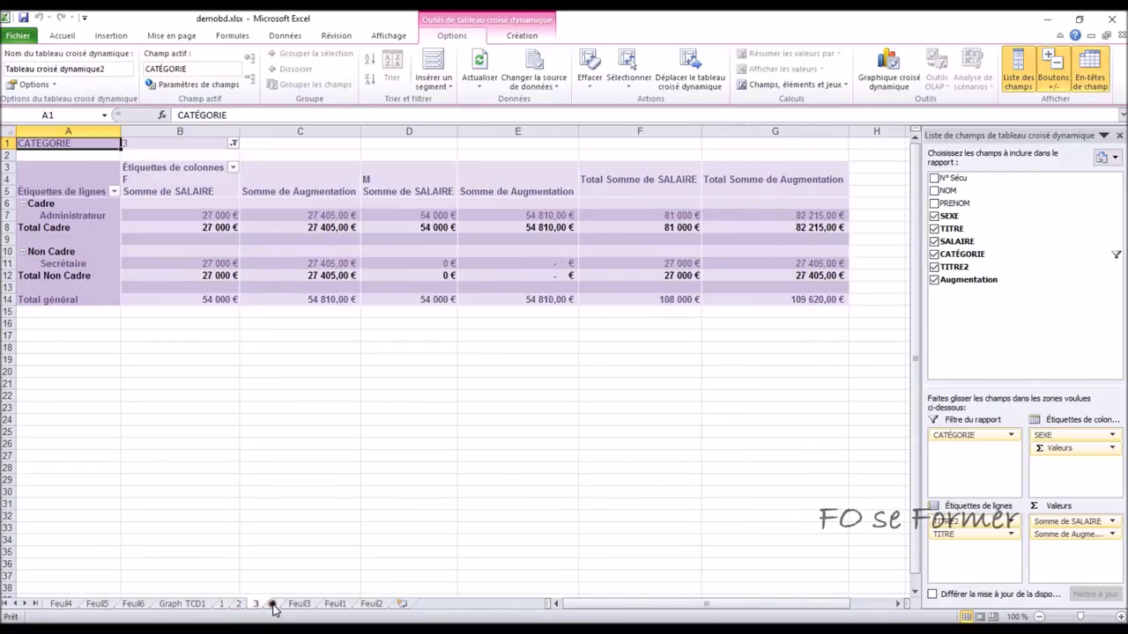
left_click(273, 606)
left_click(436, 356)
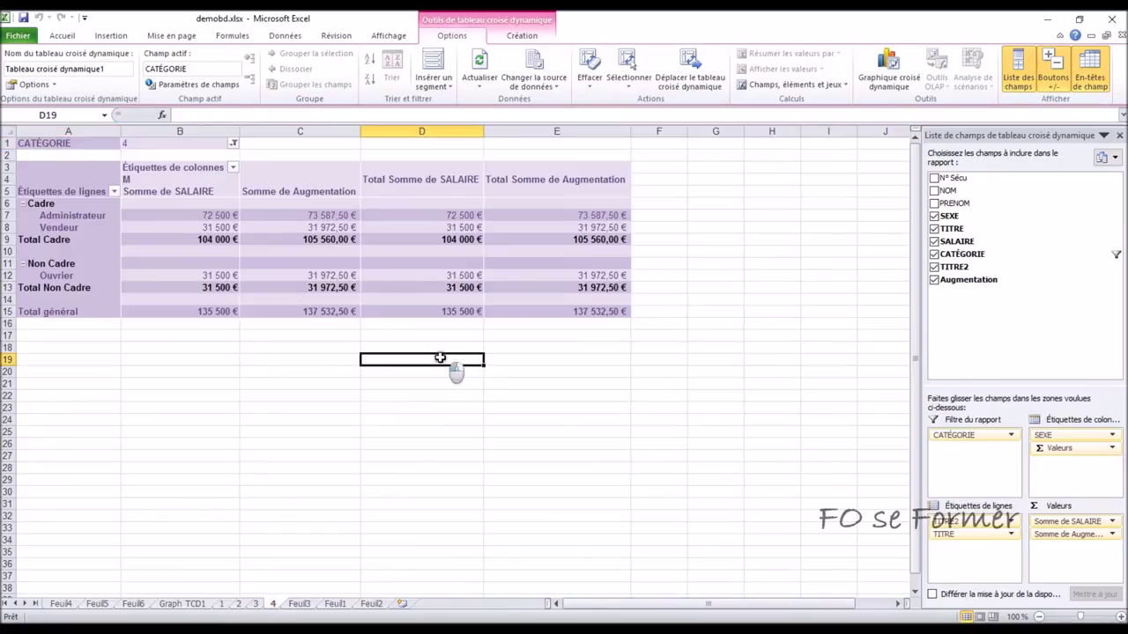